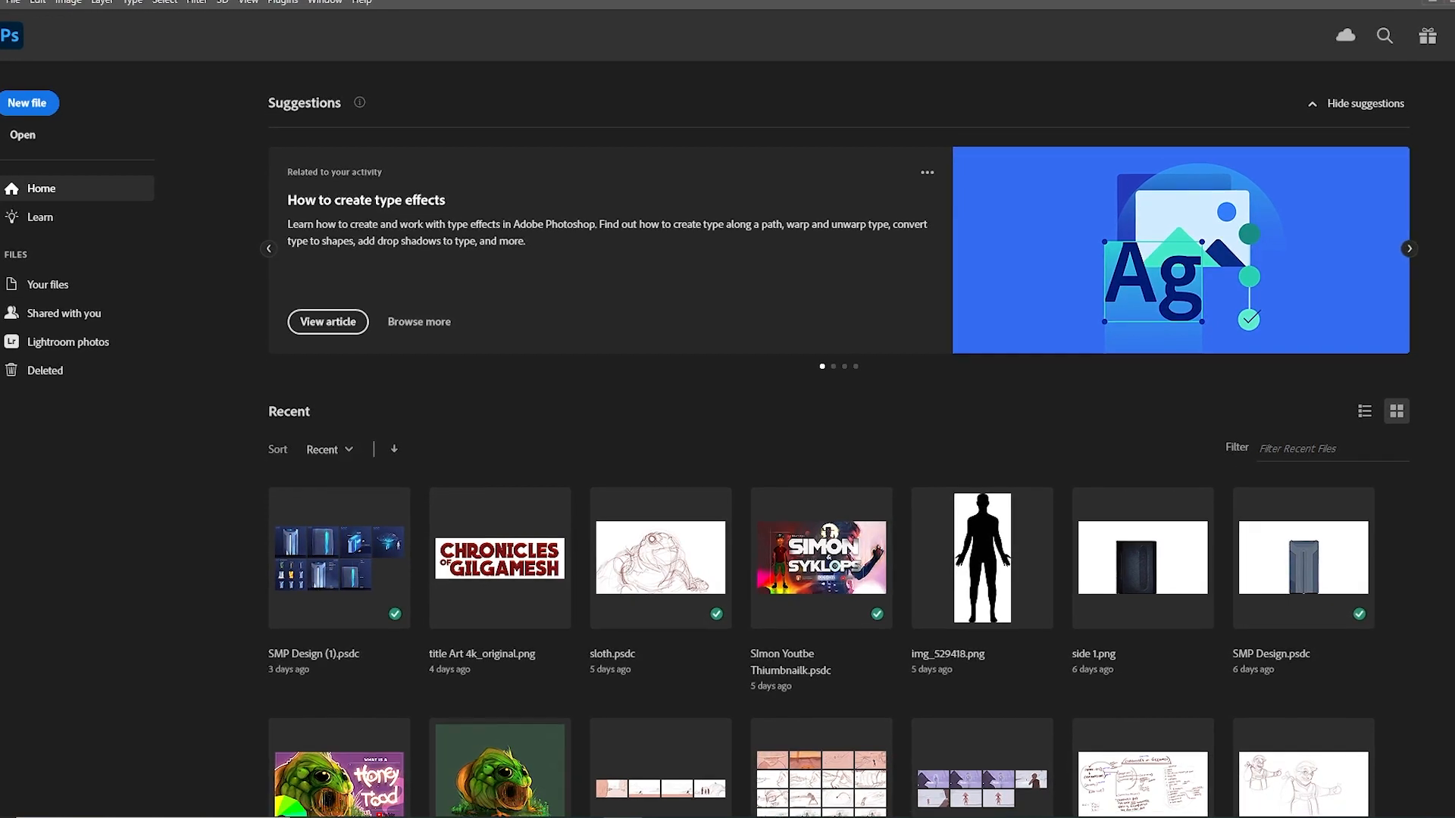
Start a new 1920 x 1080 px document at 300 ppi and set its background contents to White
scroll(839, 438, "down", 5)
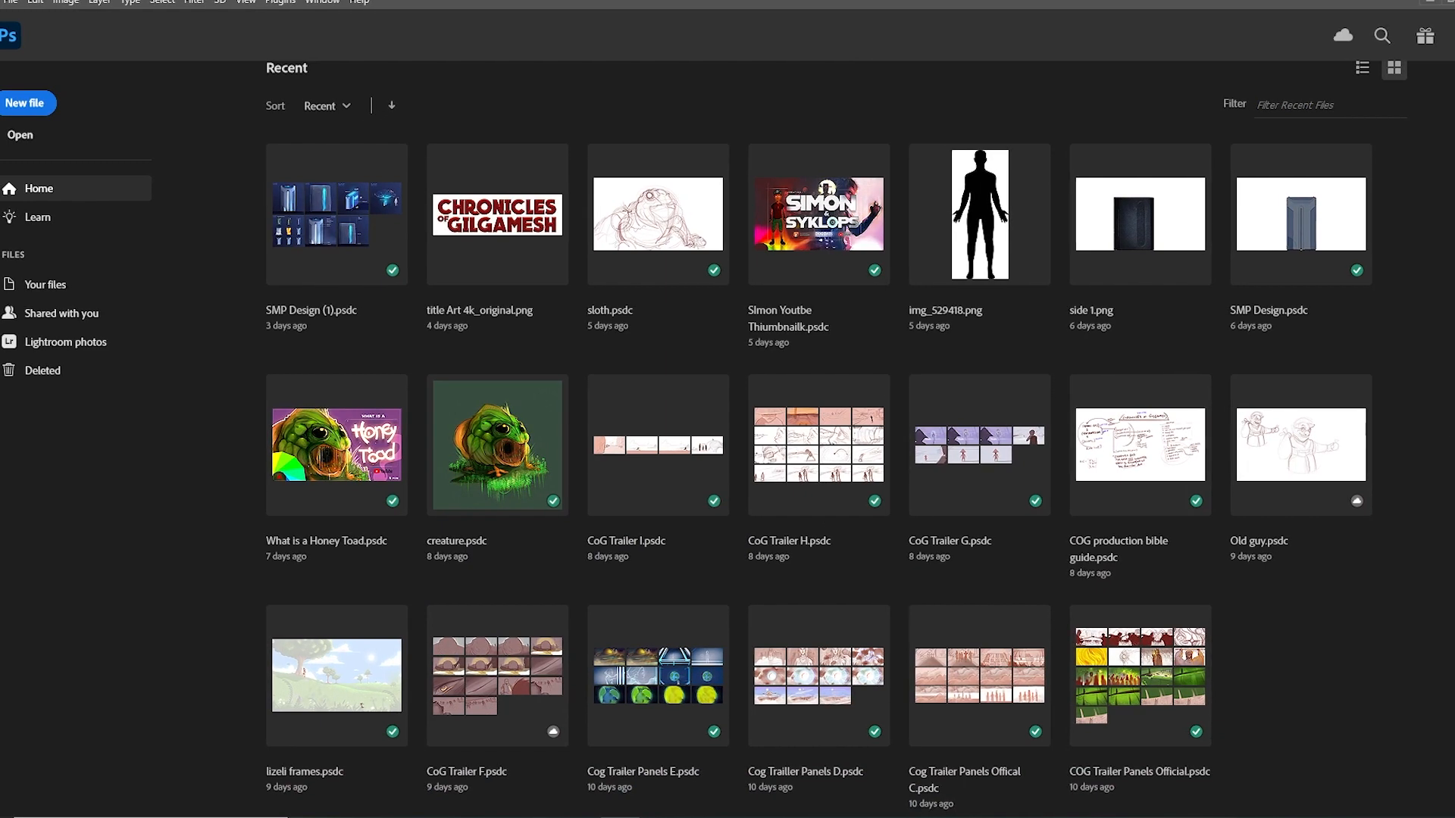
scroll(726, 438, "up", 1)
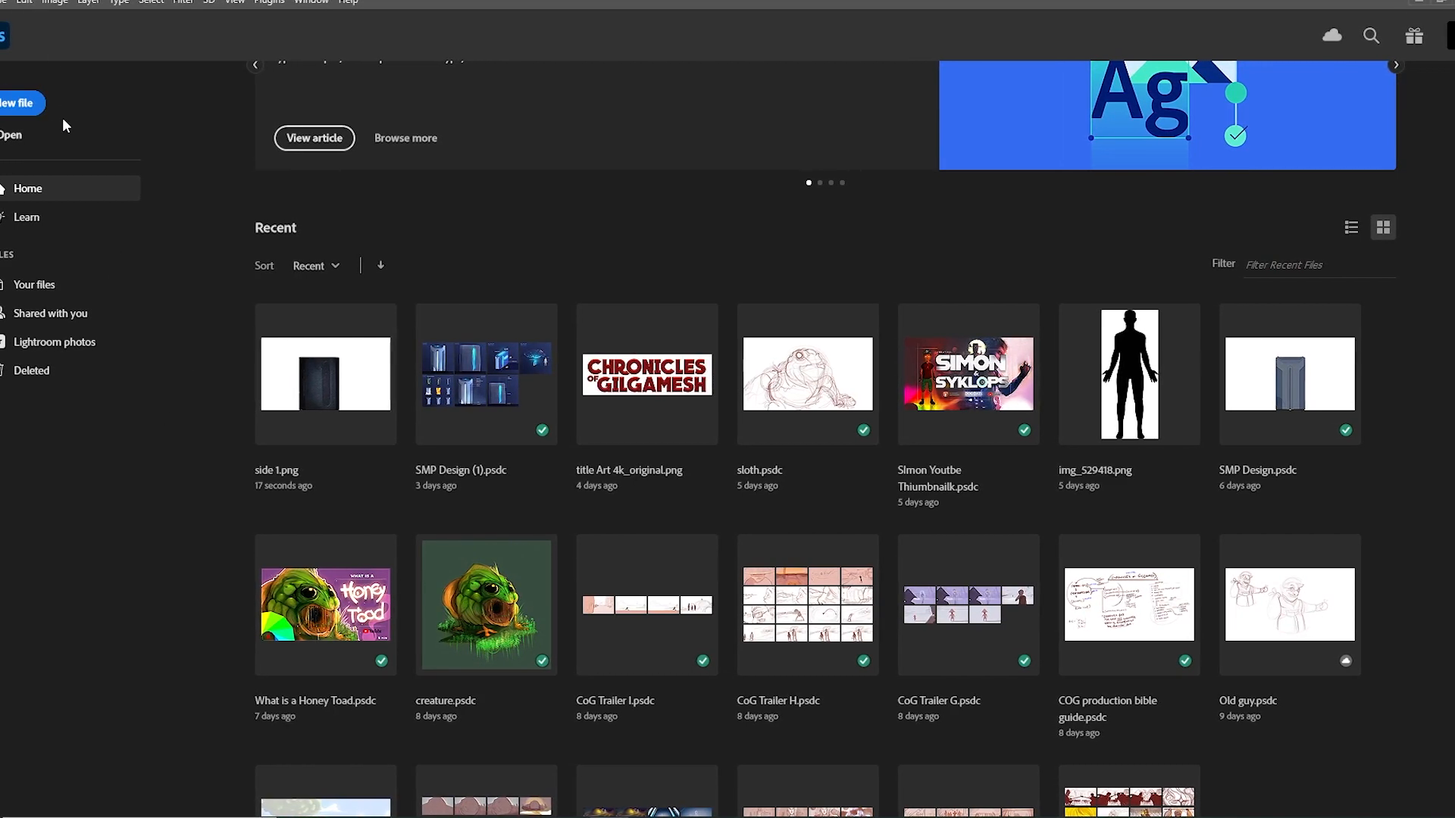
left_click(34, 107)
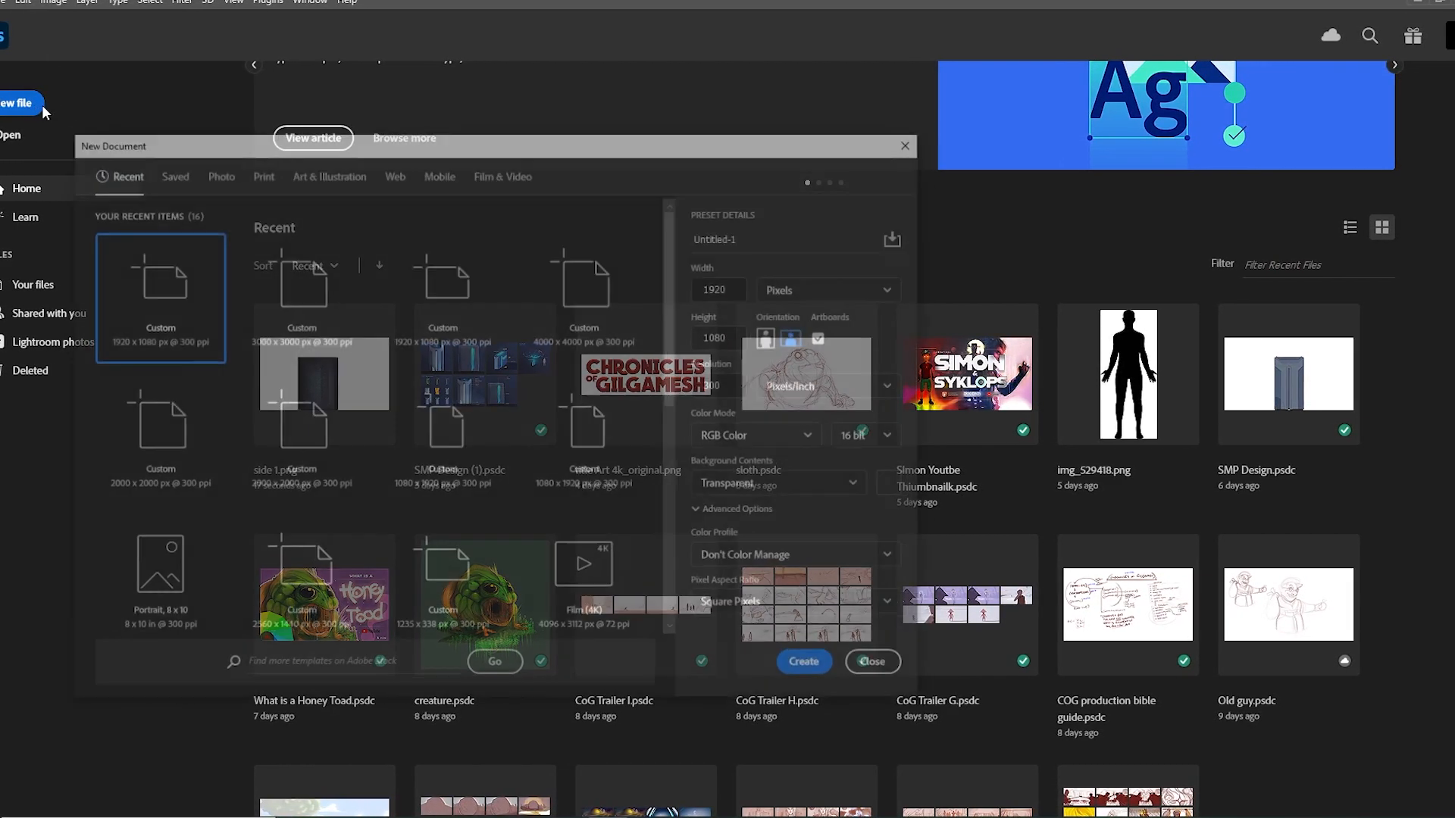
left_click_drag(455, 147, 733, 192)
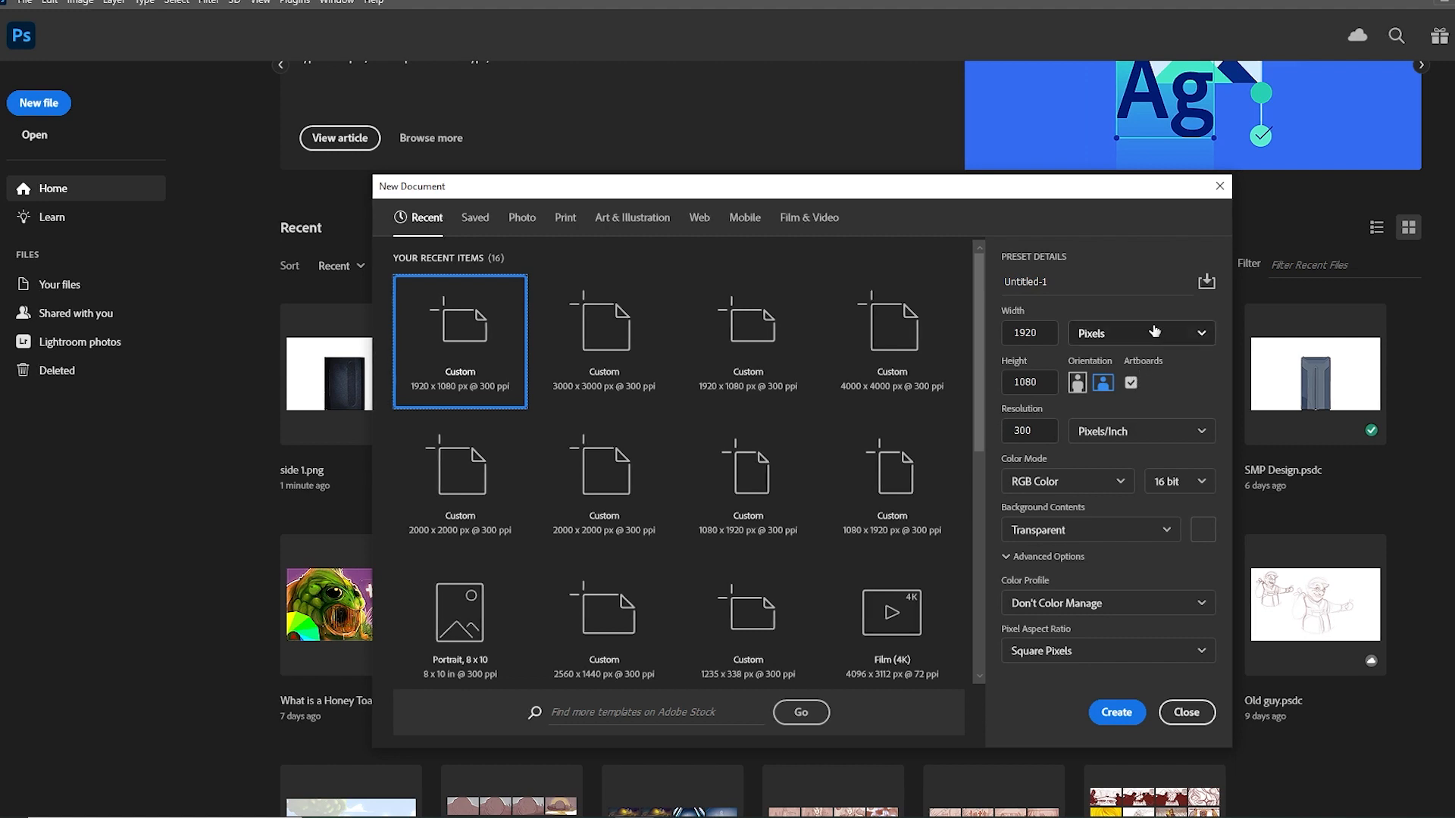
left_click(1143, 529)
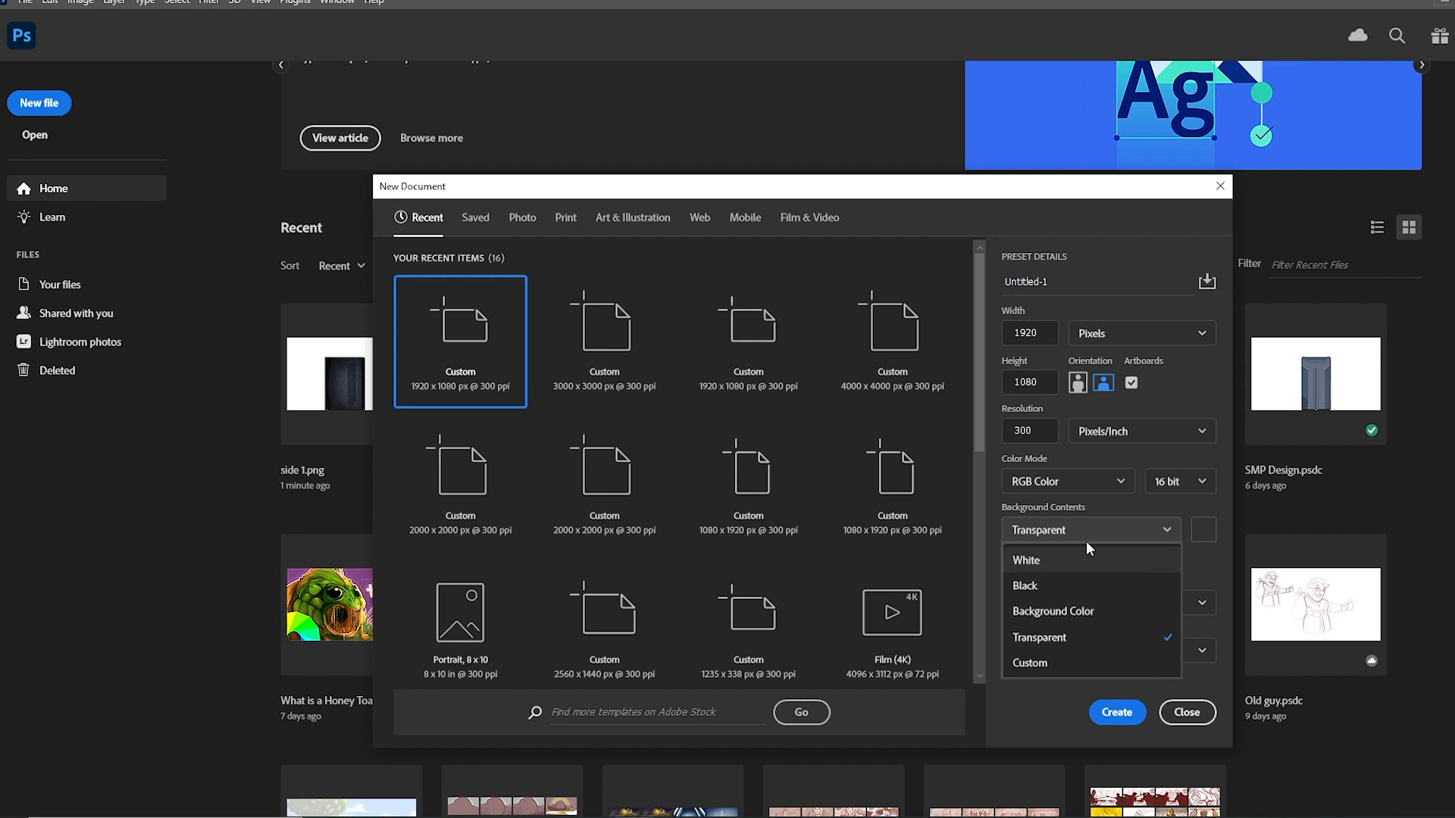
left_click(1043, 562)
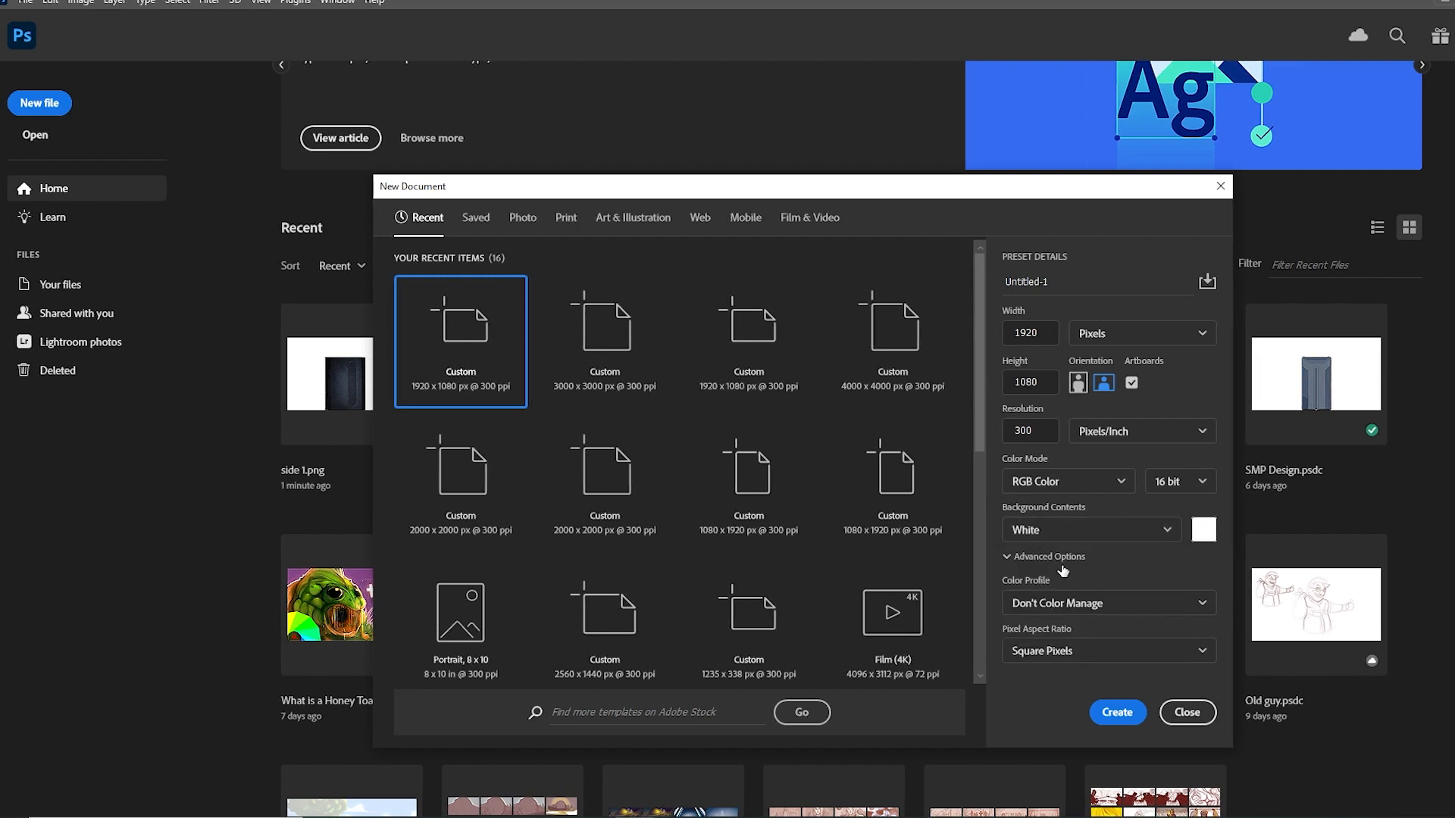
Accept white as the custom background color and create the document
left_click(1212, 537)
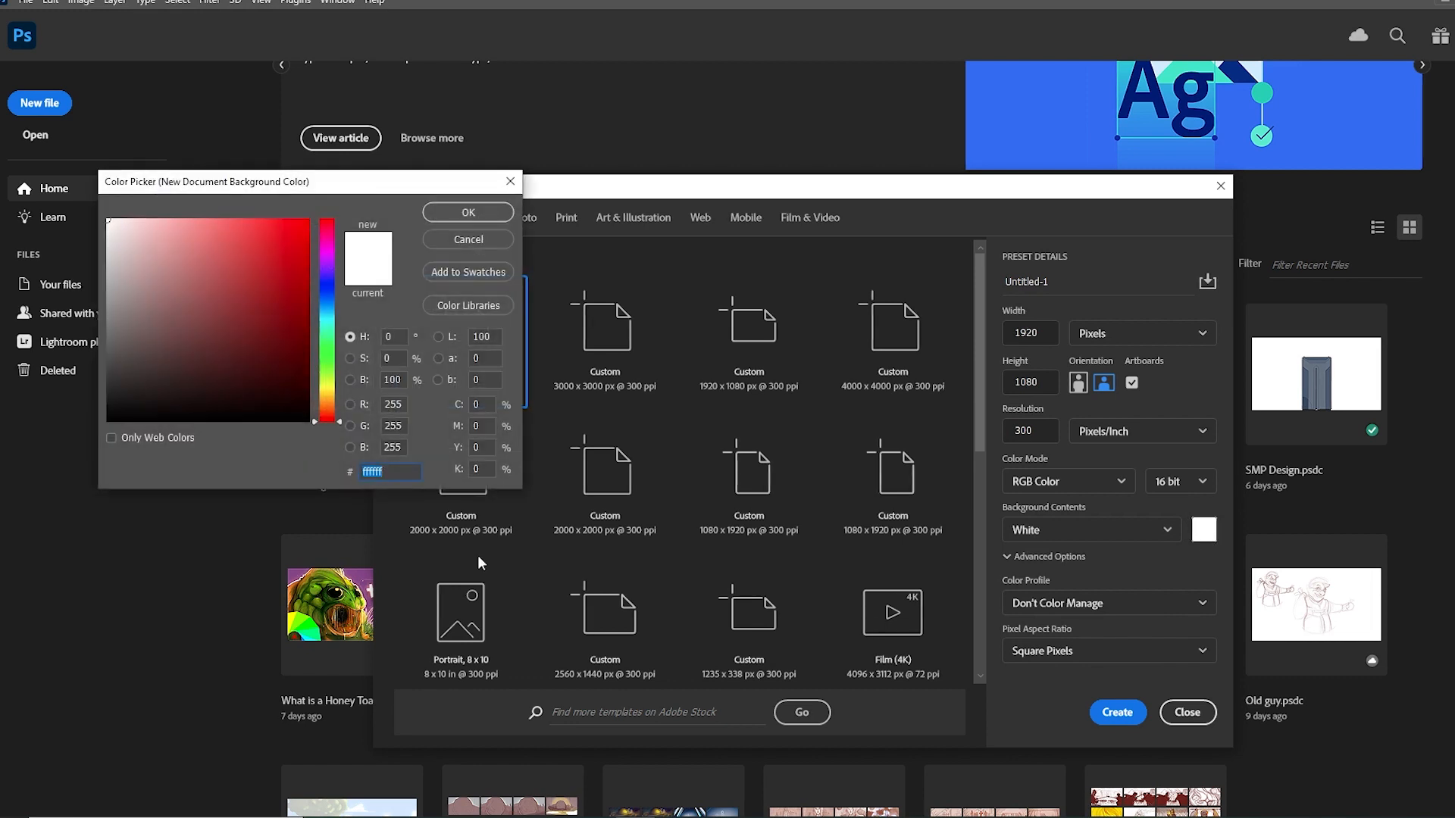
left_click_drag(296, 195, 768, 272)
left_click_drag(717, 335, 600, 336)
left_click(920, 294)
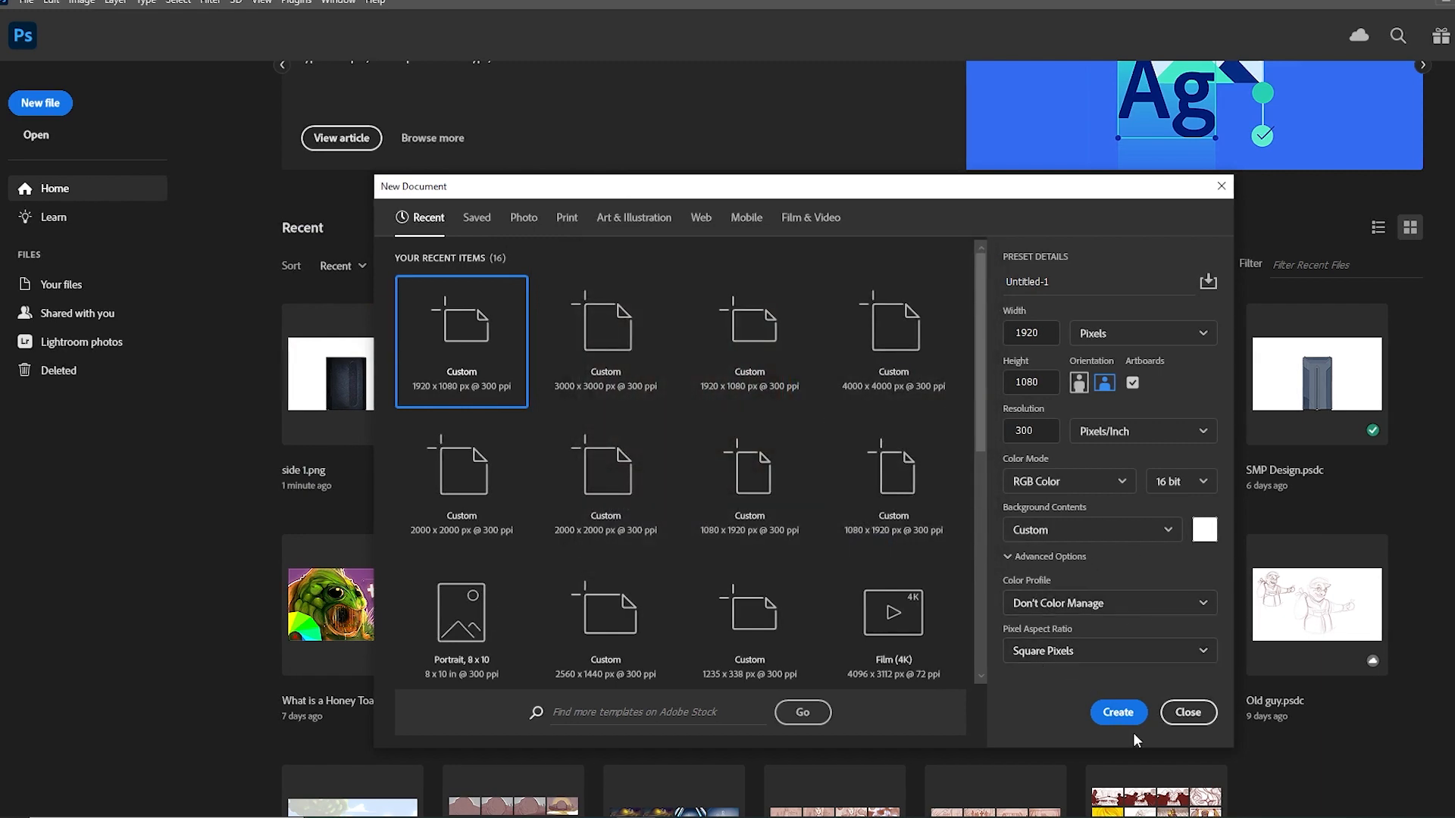
left_click(1119, 713)
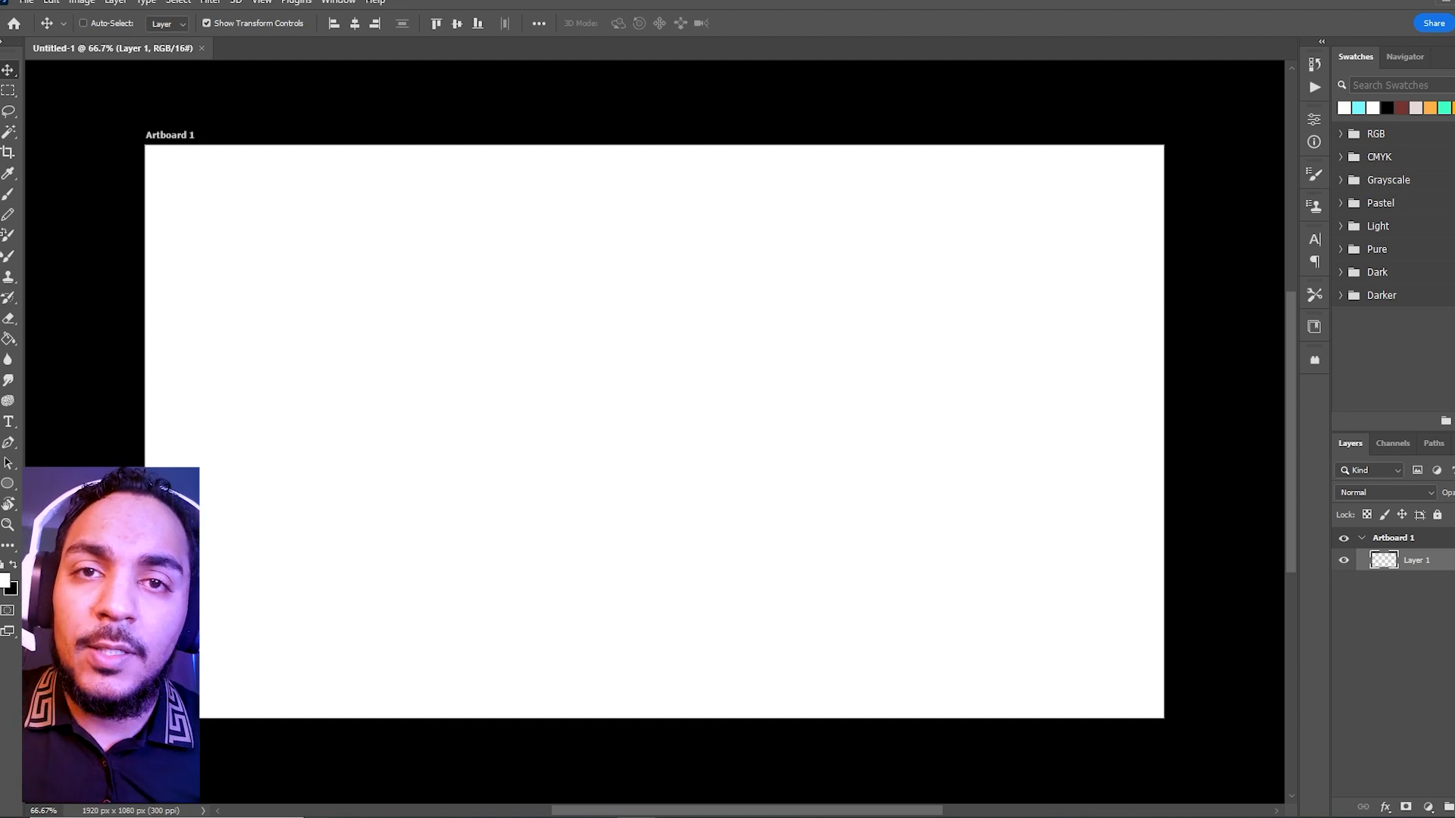
Set the foreground color to a muted red, #994040
left_click(14, 567)
left_click(14, 567)
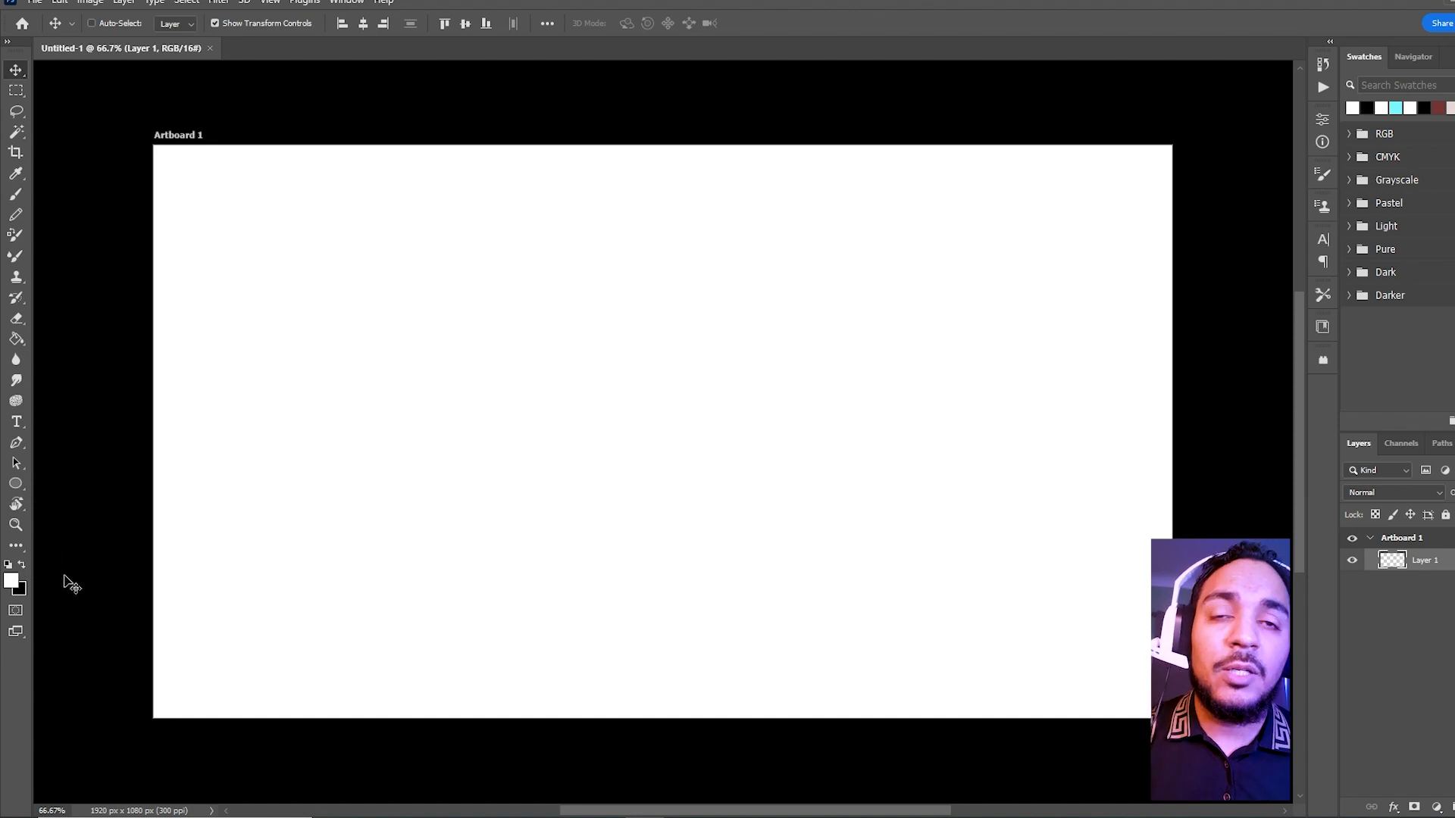
left_click(14, 583)
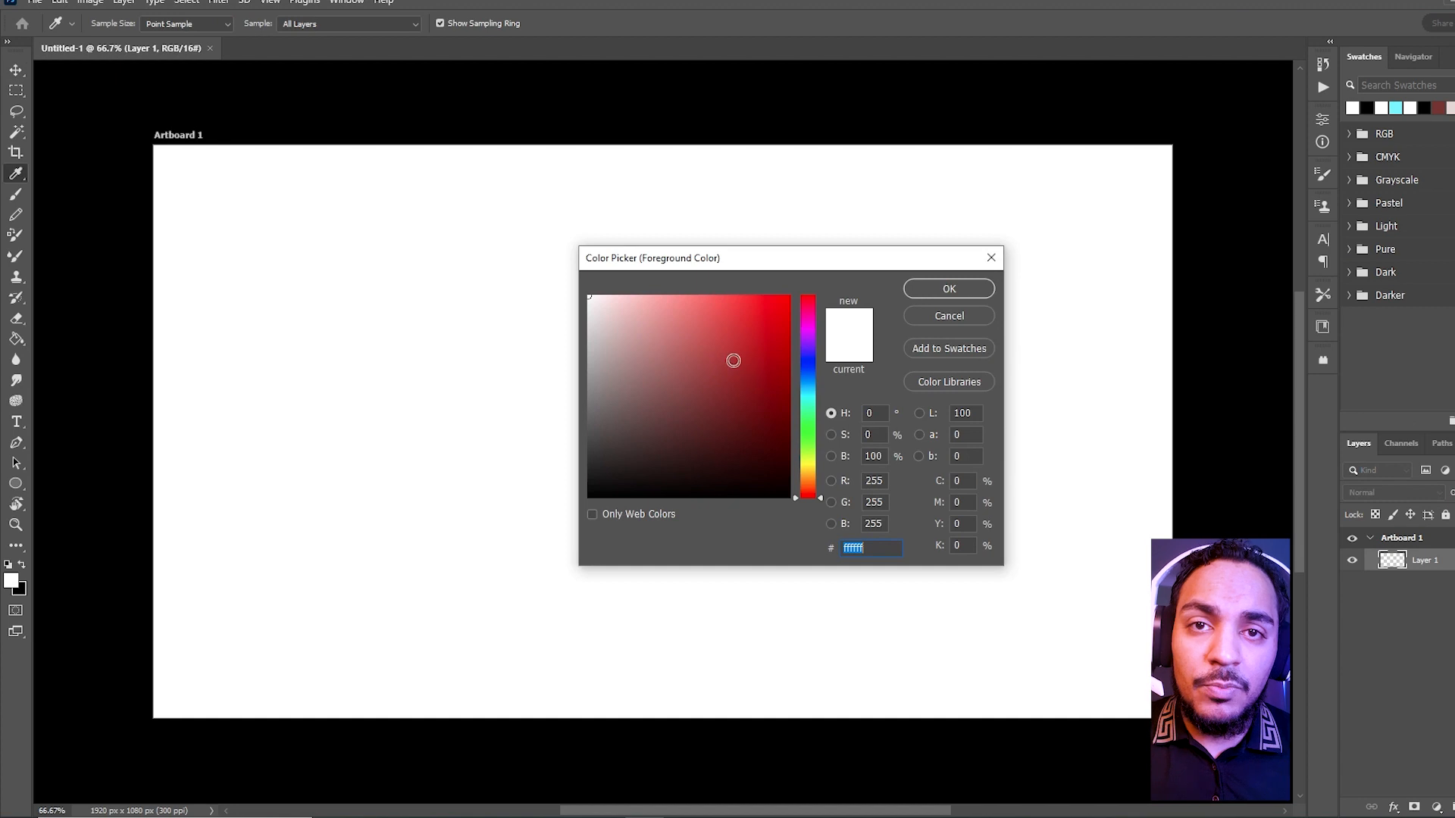
left_click(720, 393)
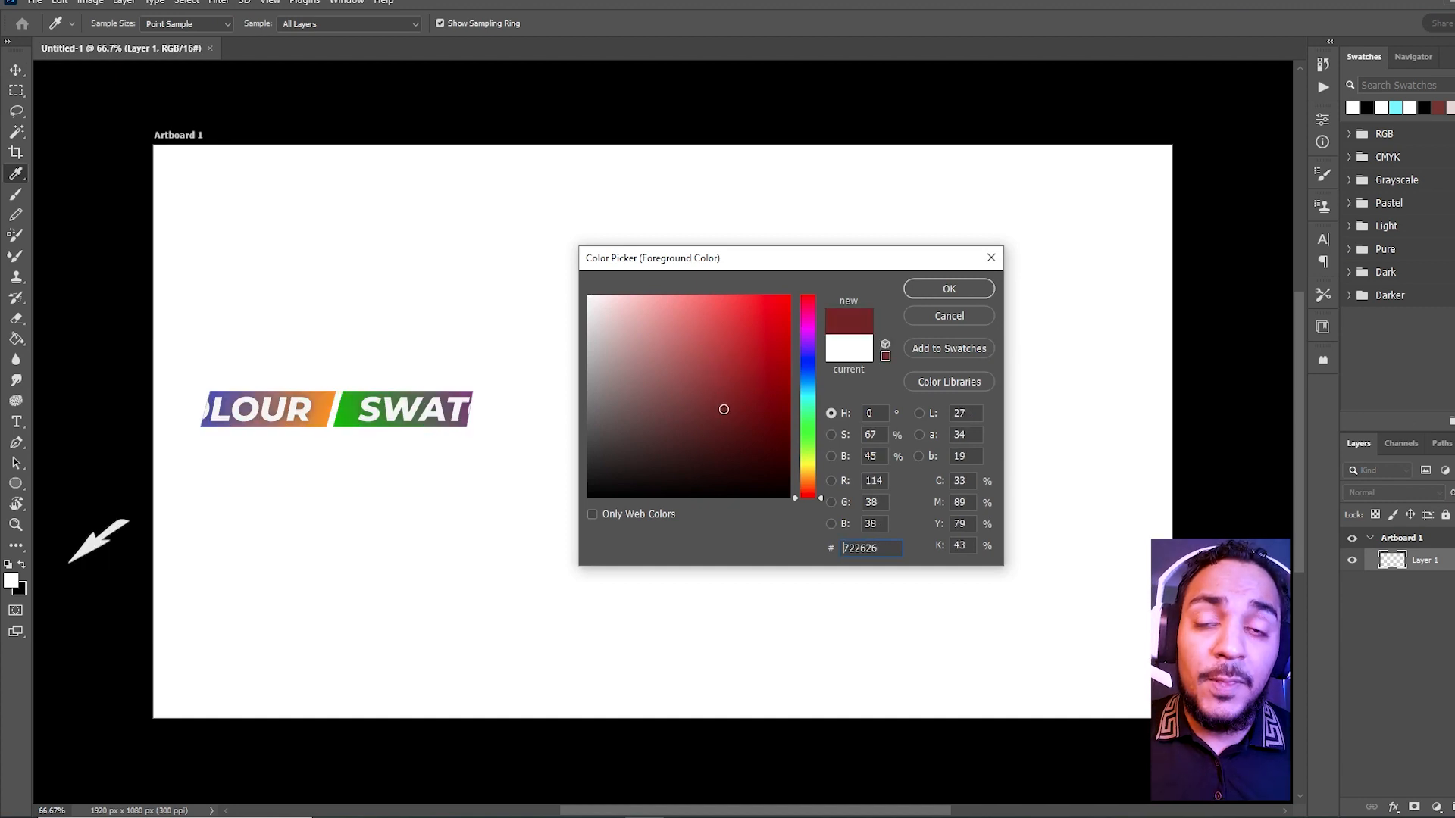
left_click_drag(720, 395, 707, 374)
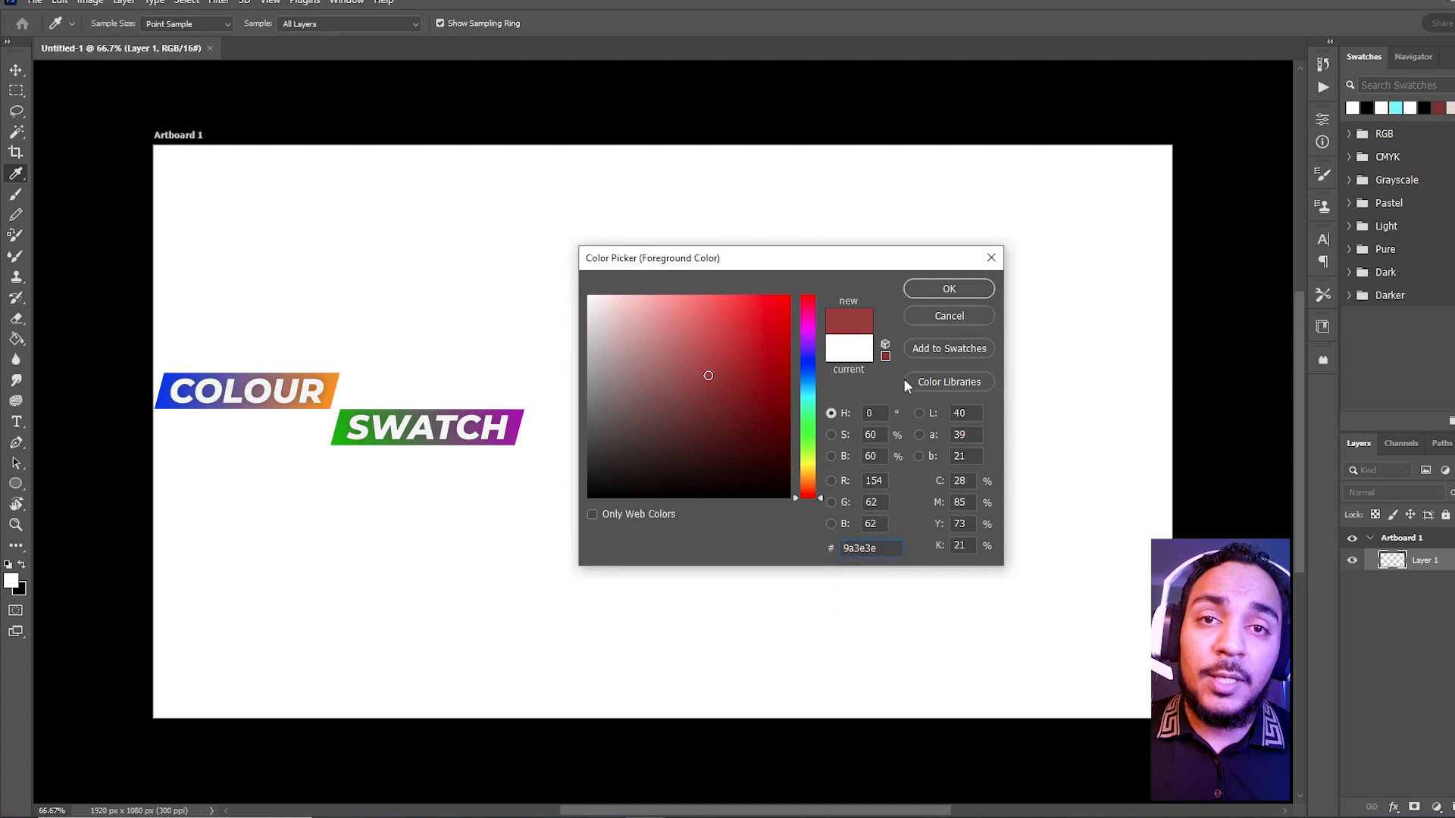
left_click_drag(705, 377, 710, 383)
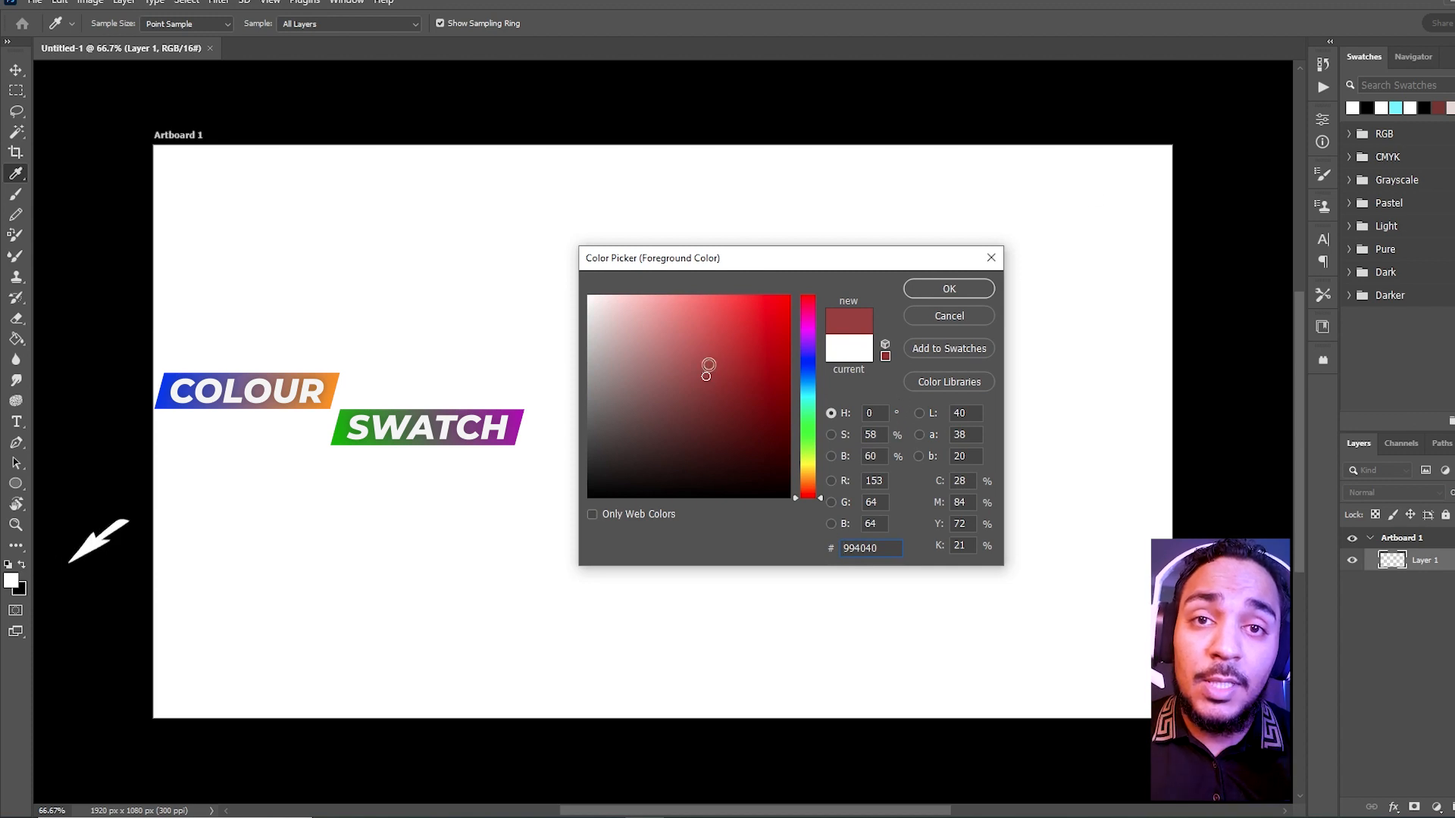
left_click(940, 289)
key("v")
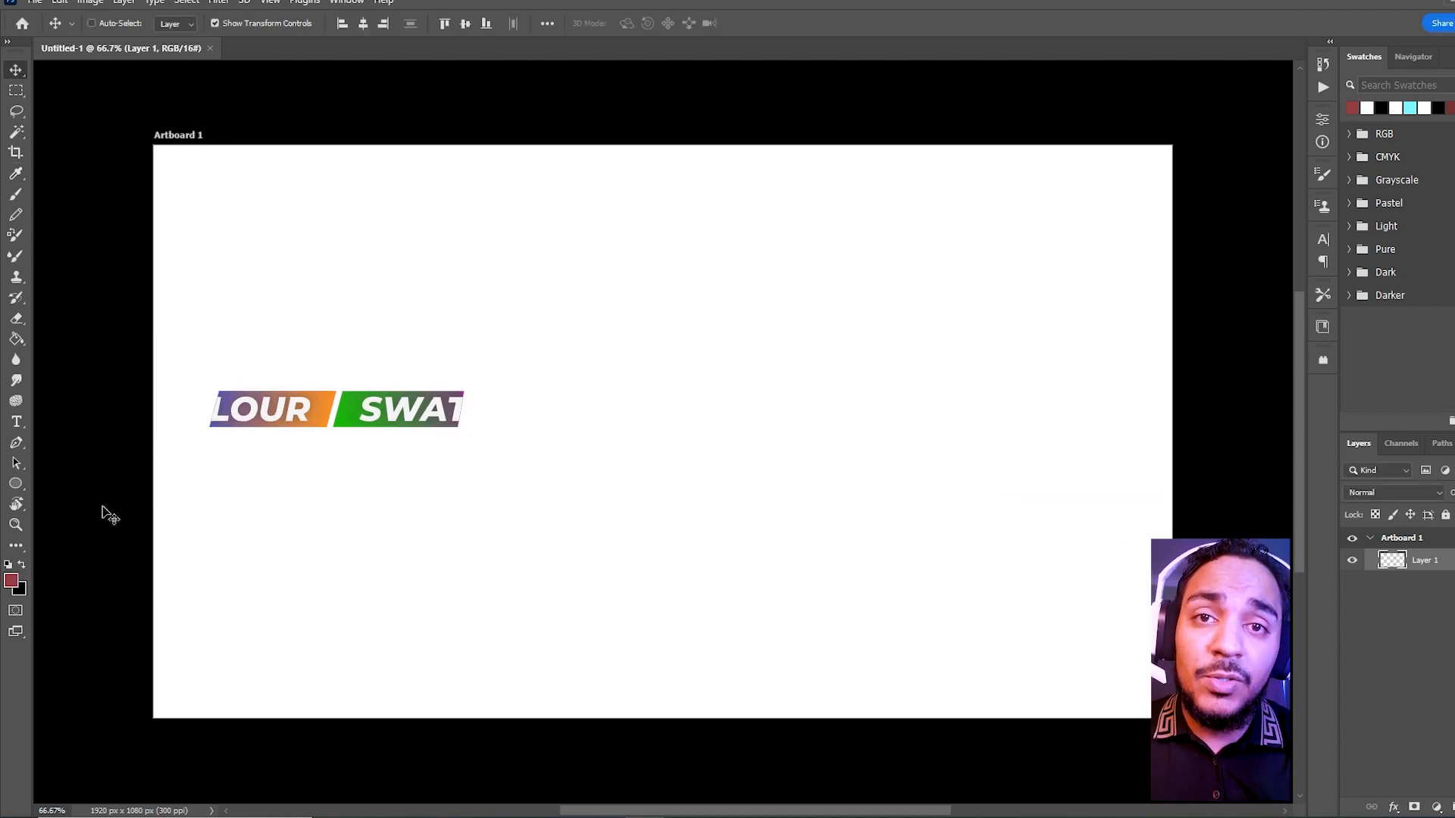
Activate the Brush tool and undo the addition of Layer 2
left_click(15, 195)
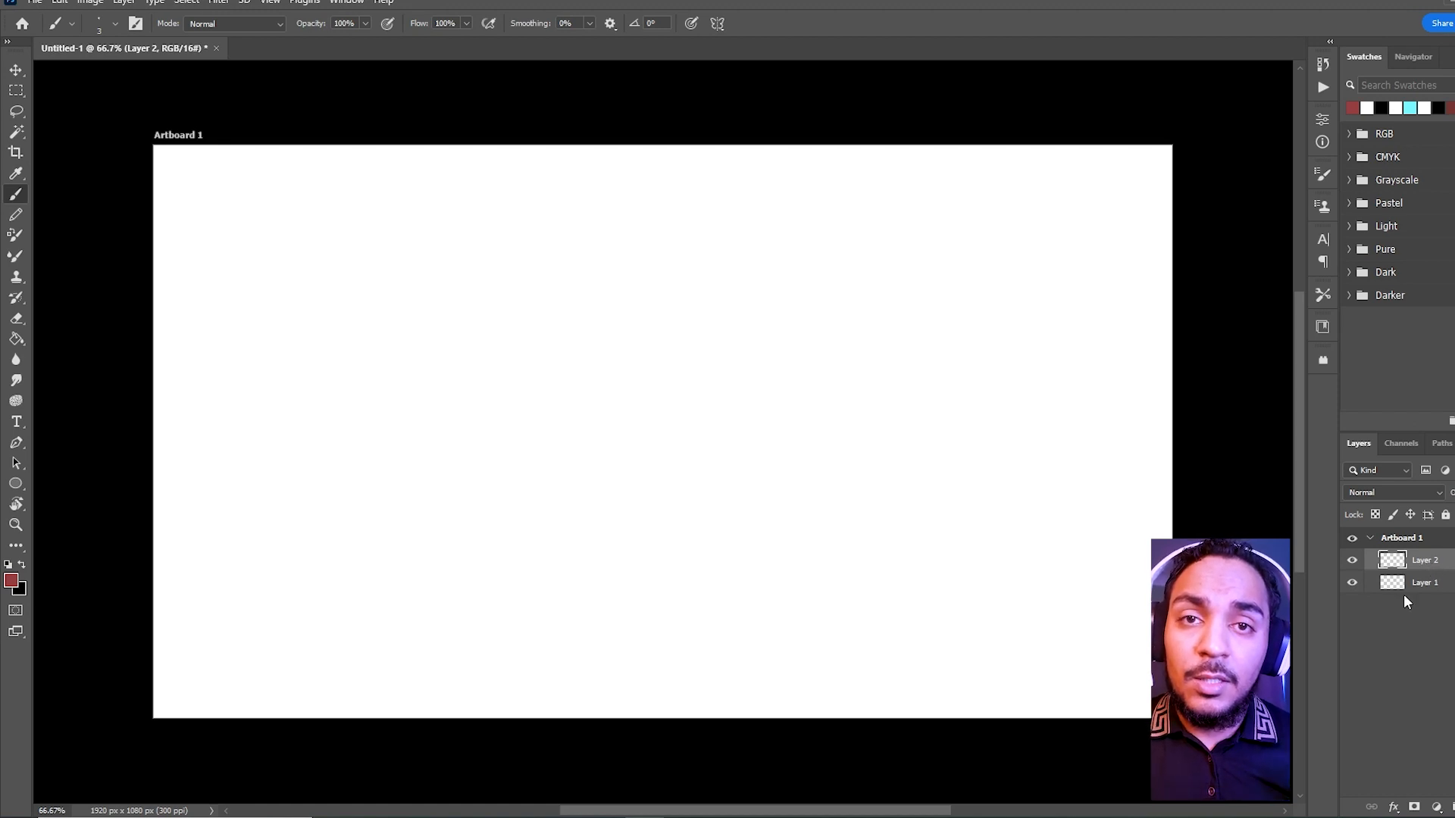
key("ctrl+z")
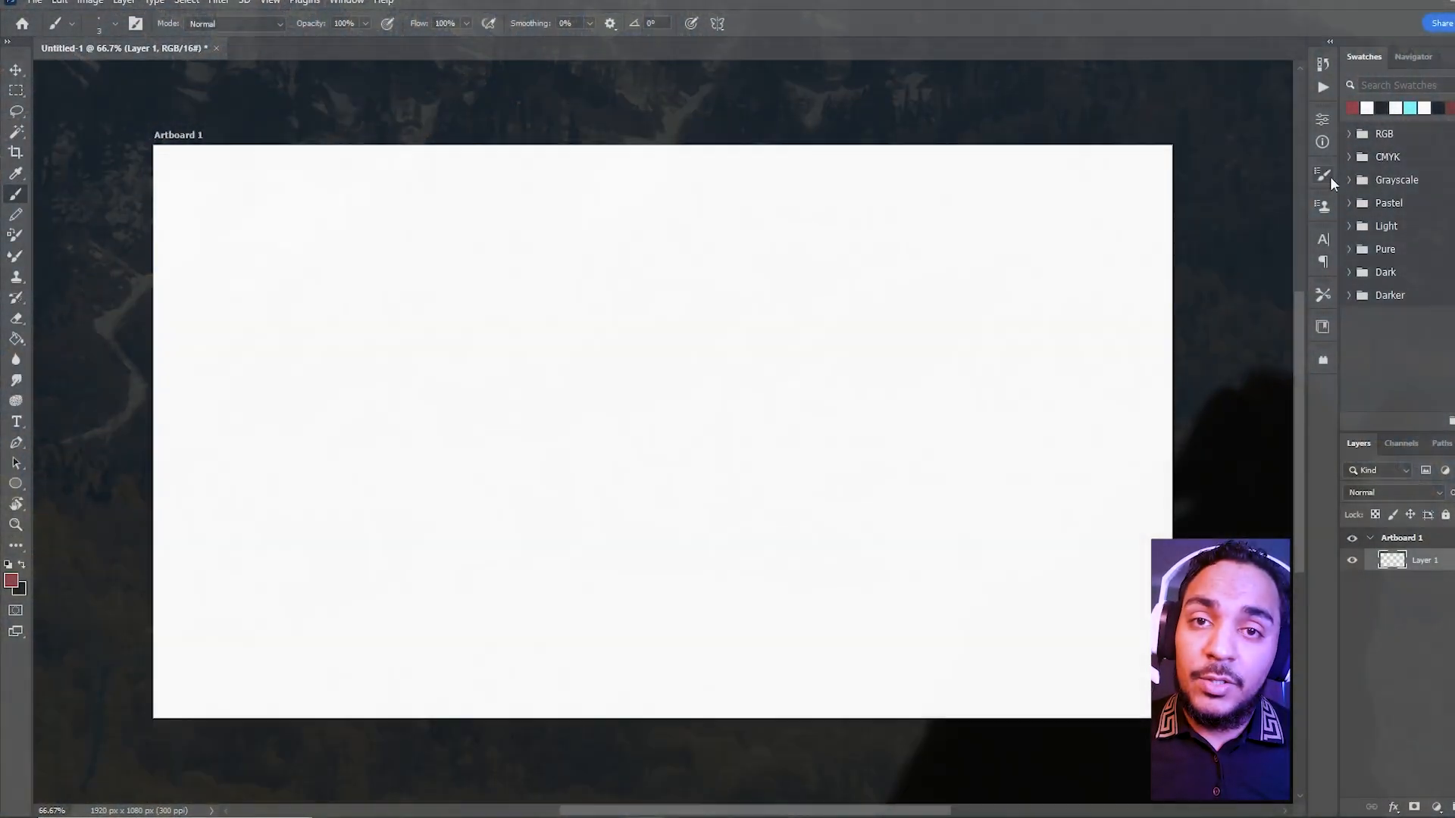
Examine the brush's Shape Dynamics control options and its Transfer and Dual Brush settings
left_click(1330, 176)
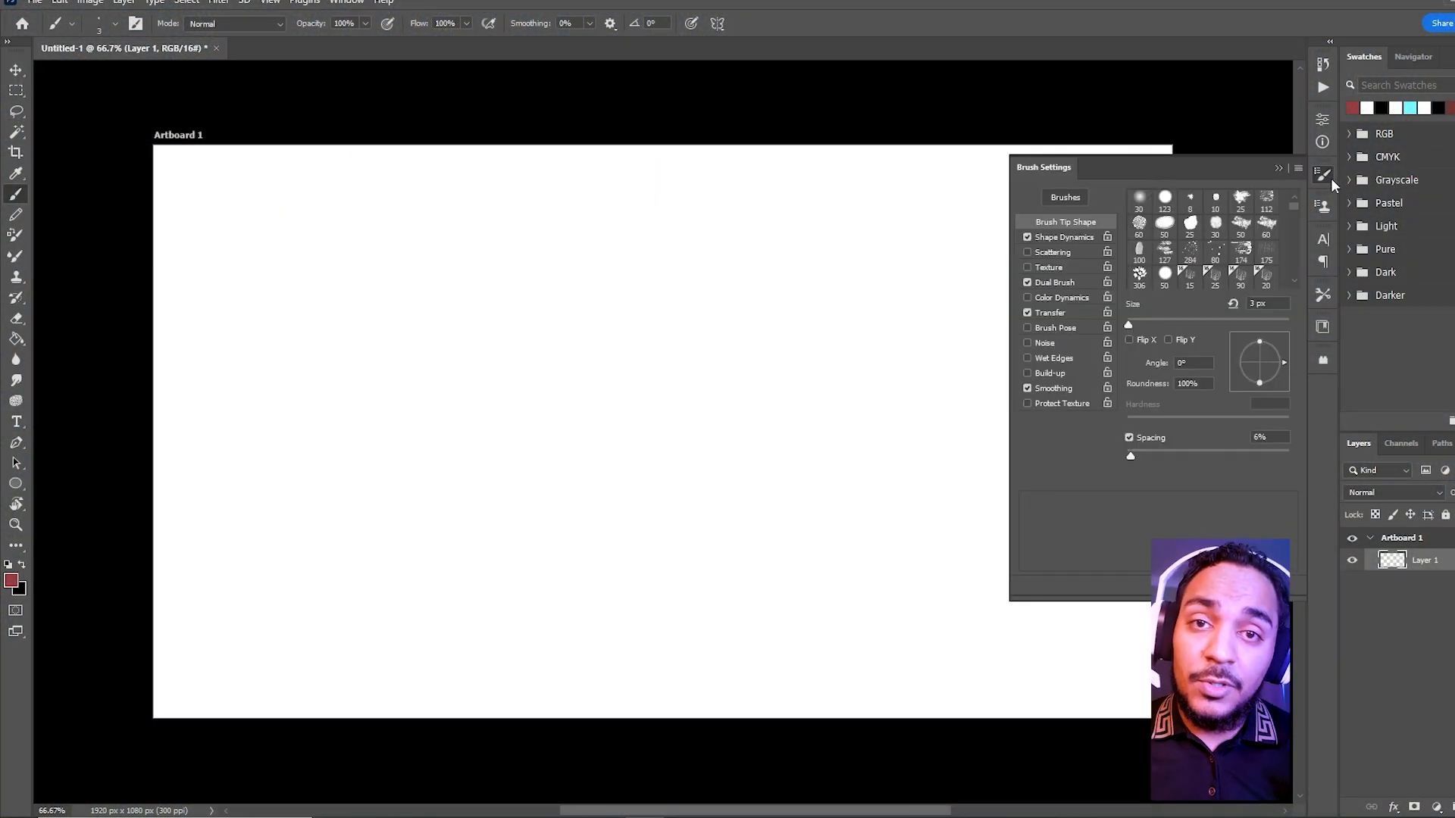
left_click(1063, 239)
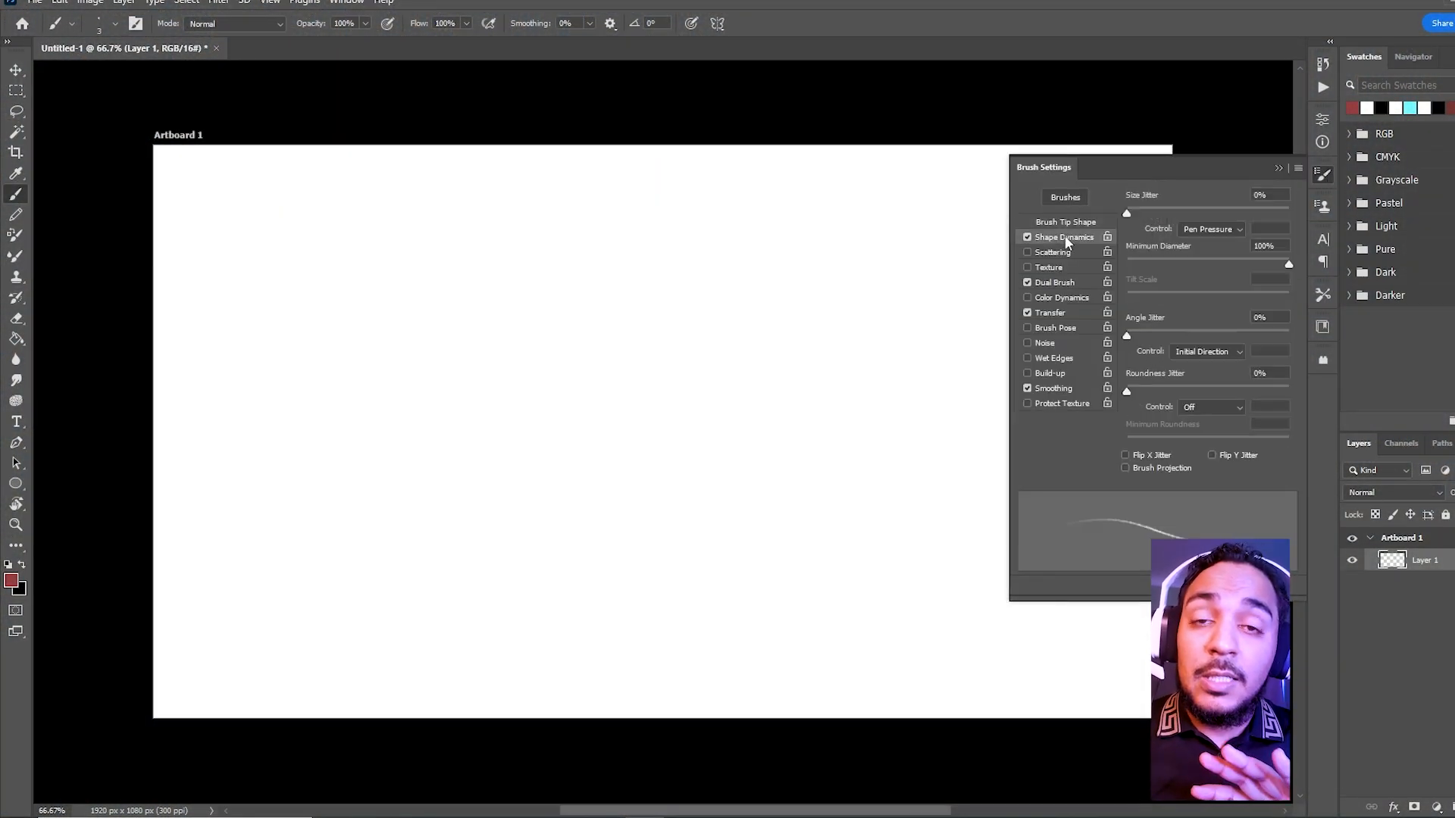
left_click(1205, 229)
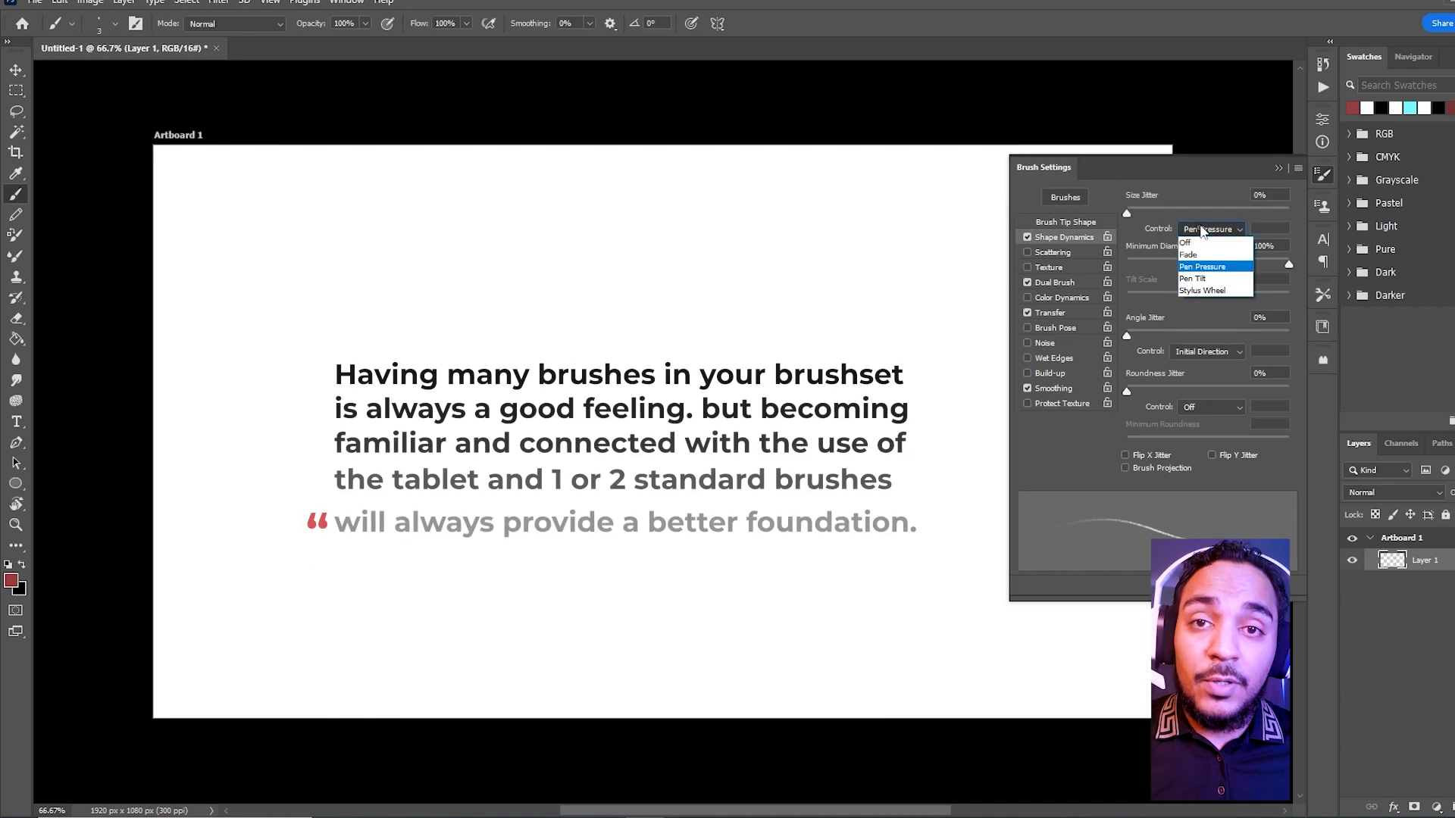
left_click(1204, 257)
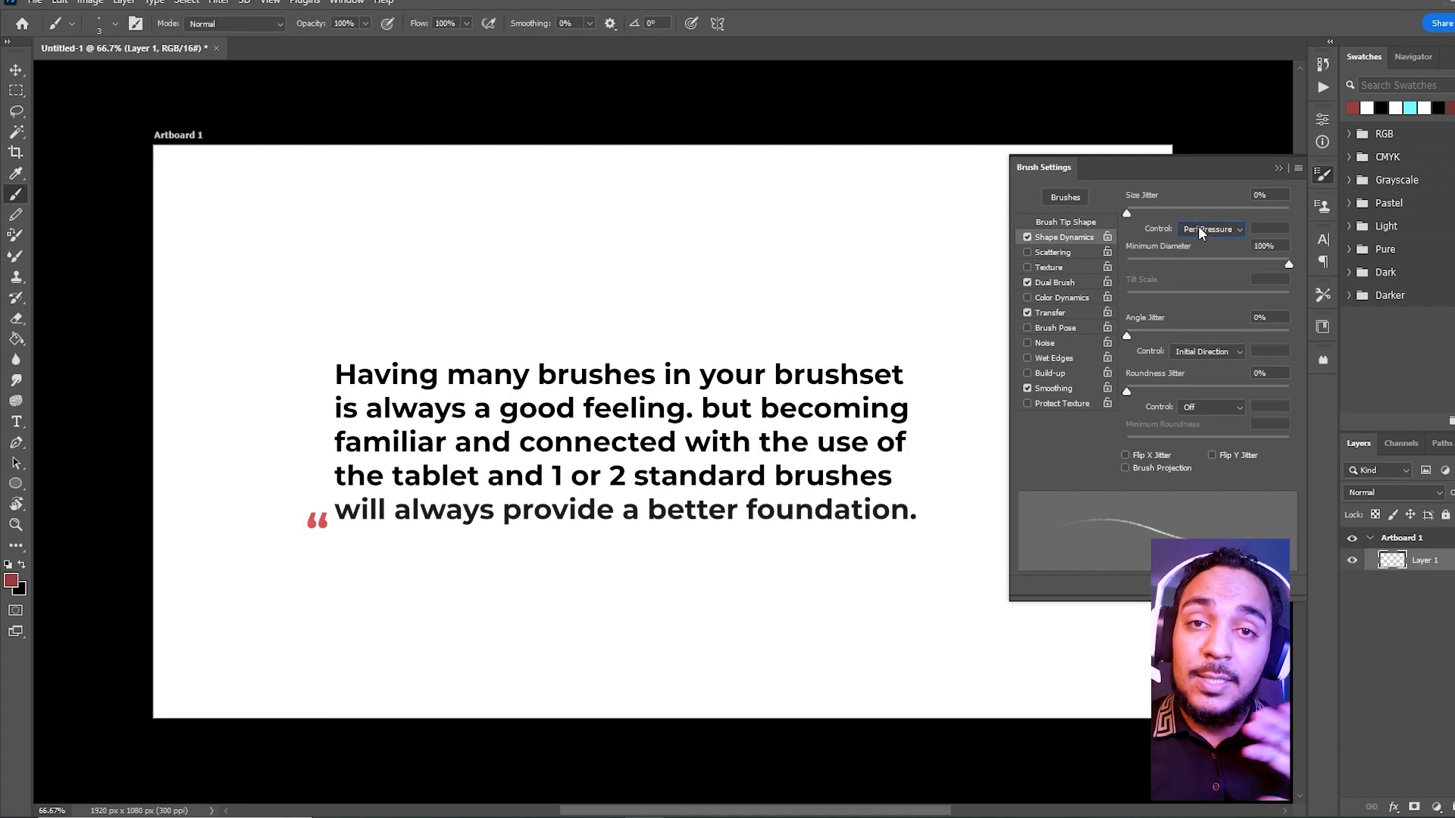
left_click(1065, 314)
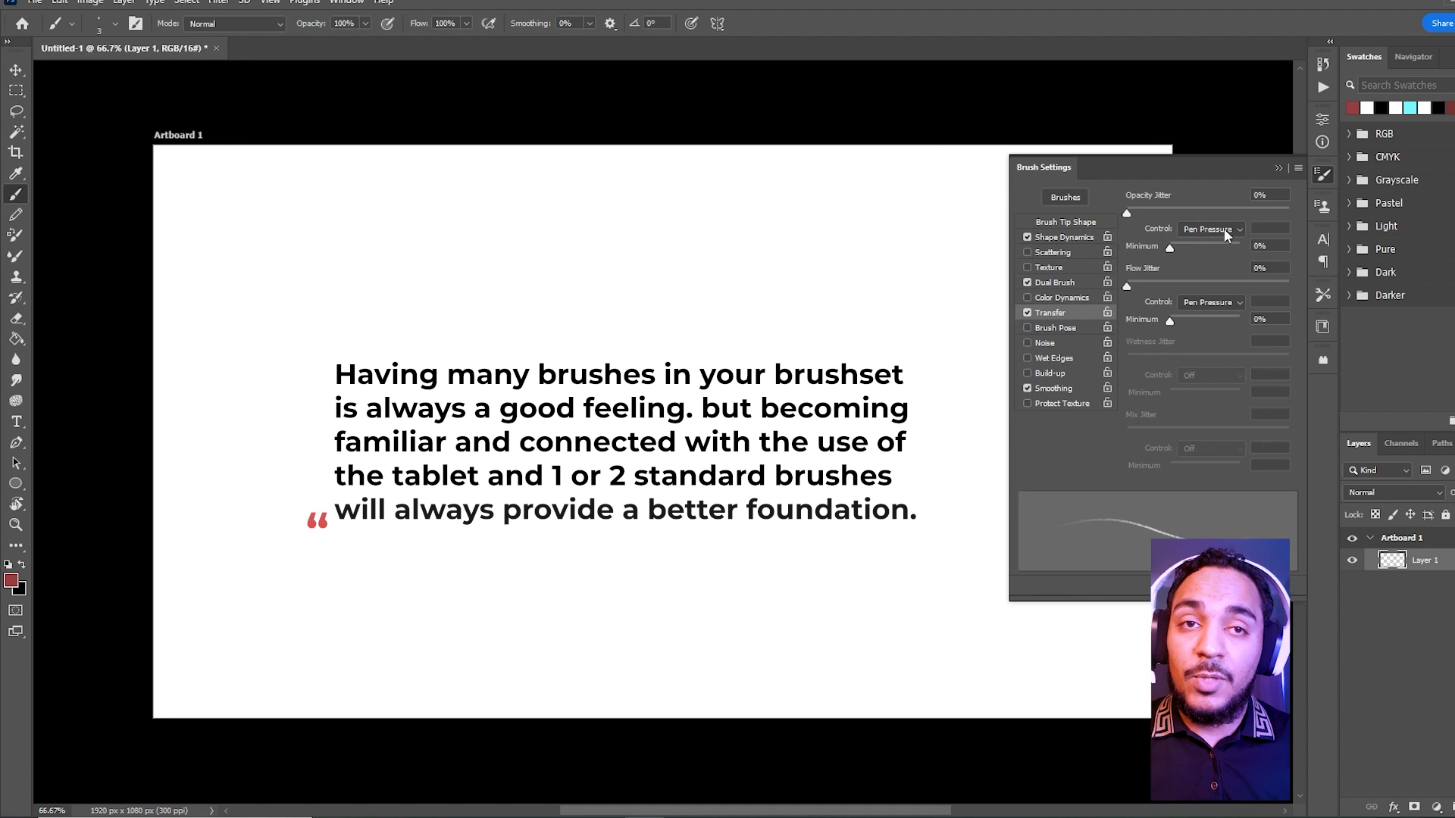
left_click(1084, 280)
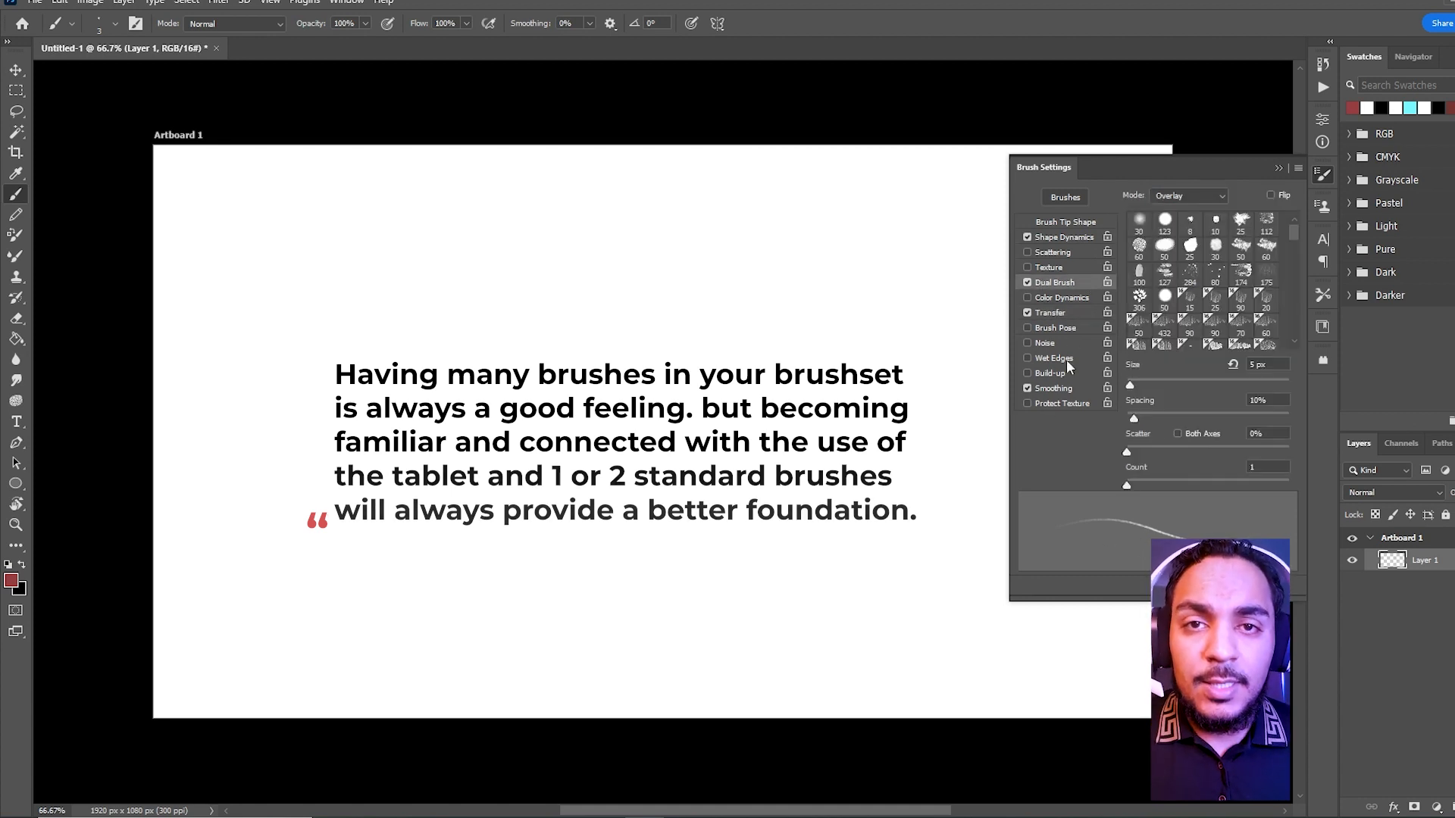
Try a freehand test stroke across the middle of the artboard, undo it and close the brush settings
mouse_move(642, 313)
left_mouse_down()
mouse_move(636, 401)
mouse_move(744, 428)
left_mouse_up()
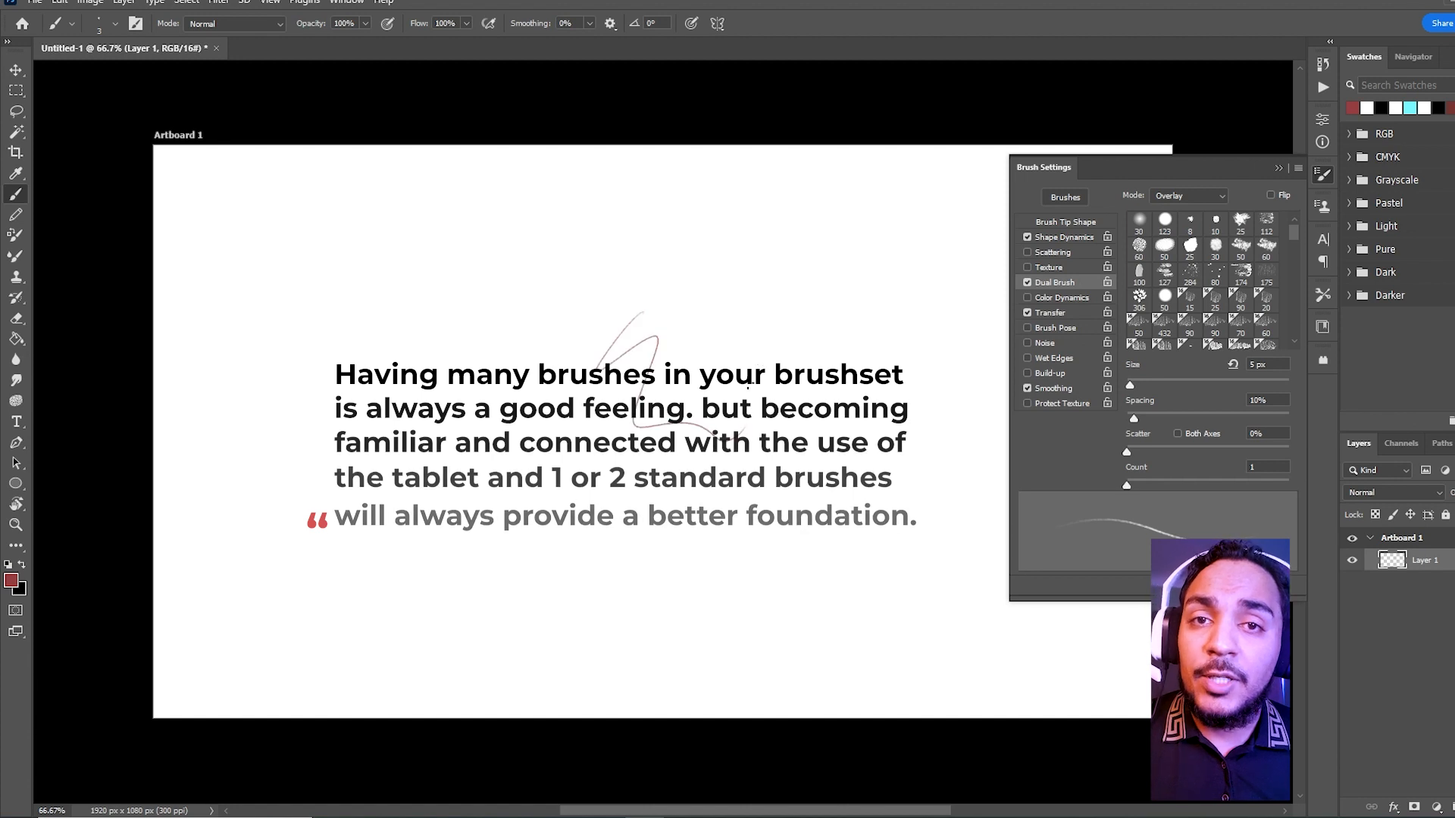
key("ctrl+z")
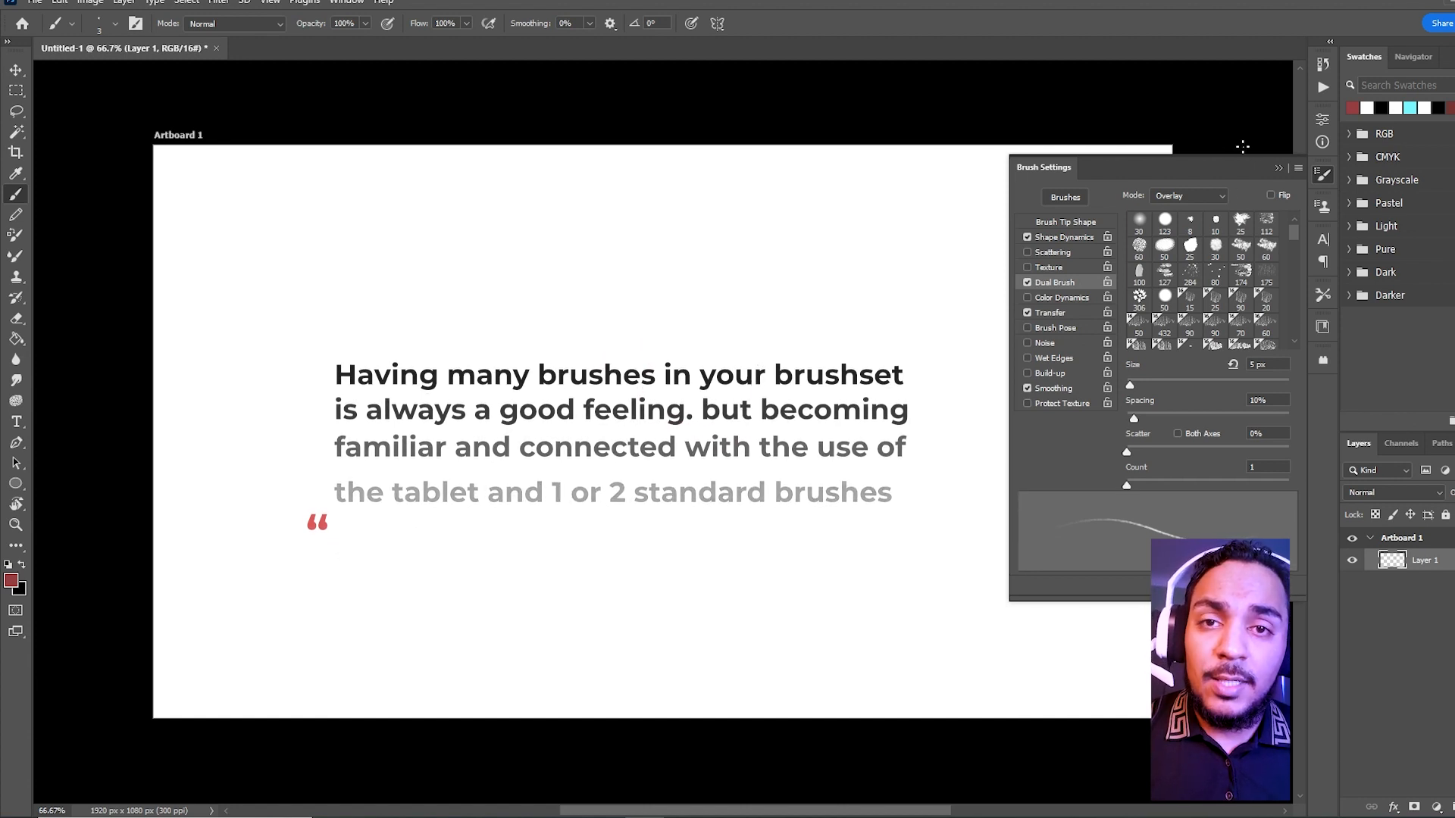
left_click(1279, 168)
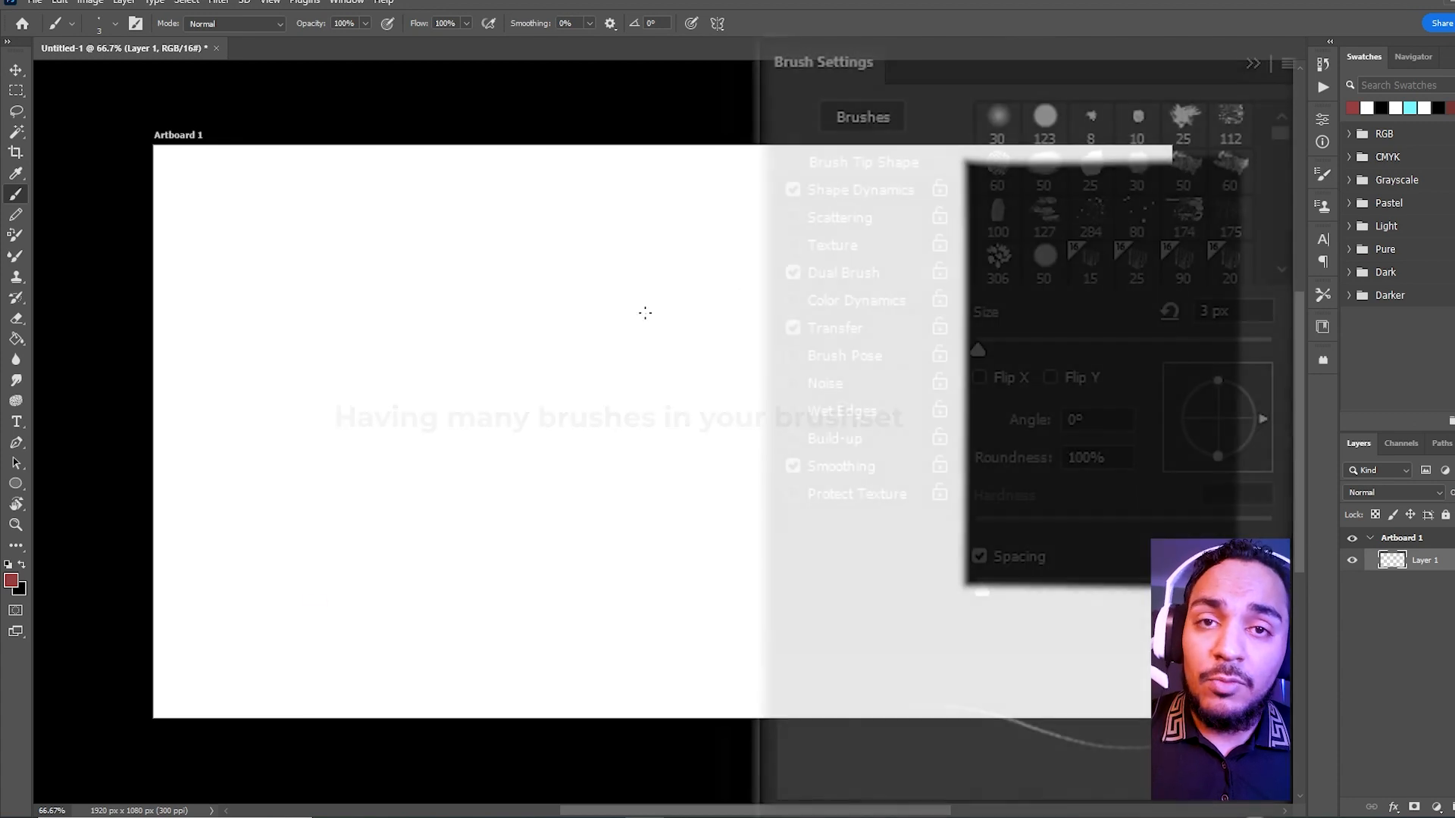
Choose Pen Pressure as the size control in Shape Dynamics, and check the Pen Pressure controls in Transfer and the Dual Brush options
left_click(860, 188)
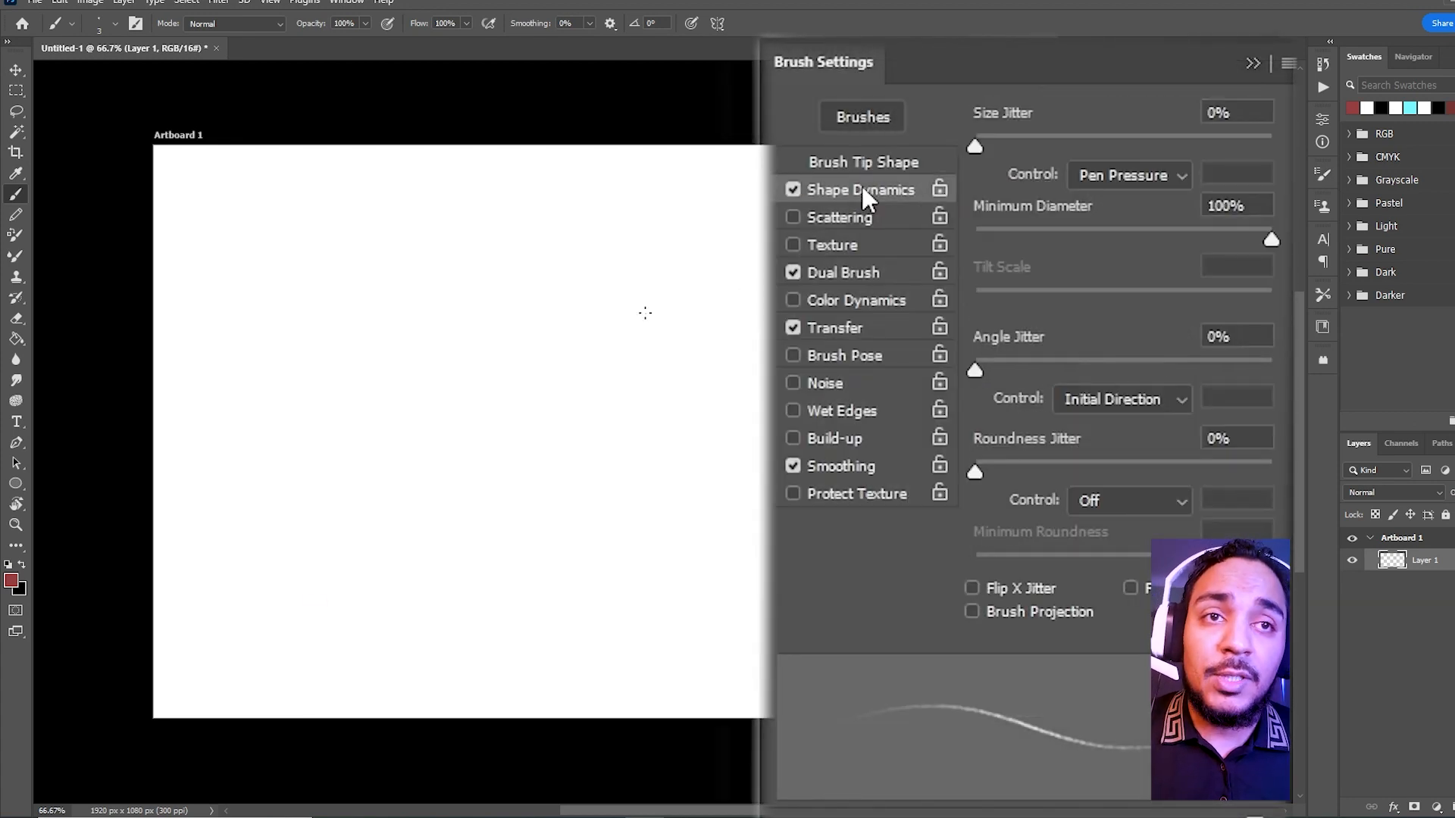
left_click(1114, 176)
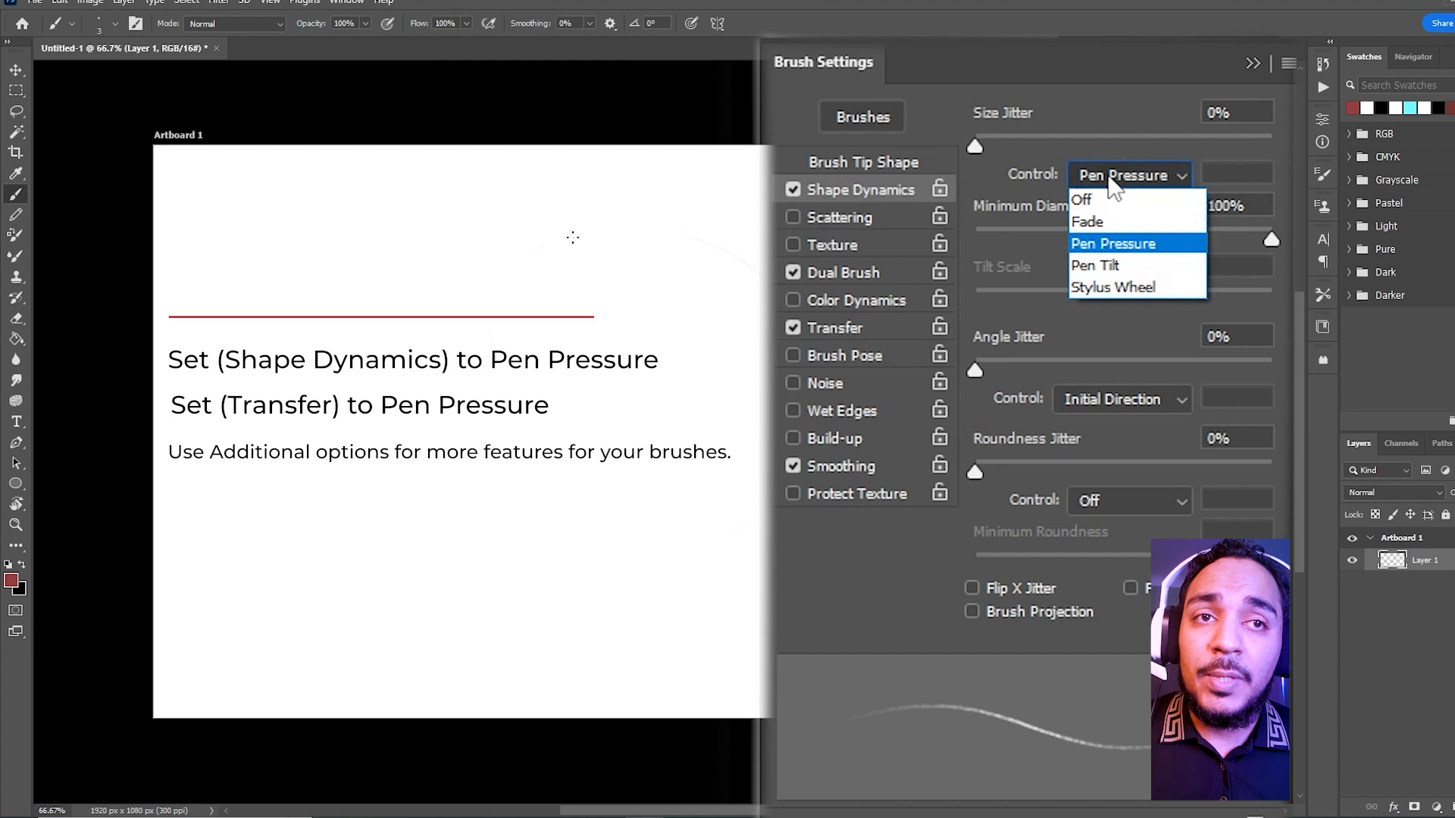
left_click(1113, 243)
left_click(871, 328)
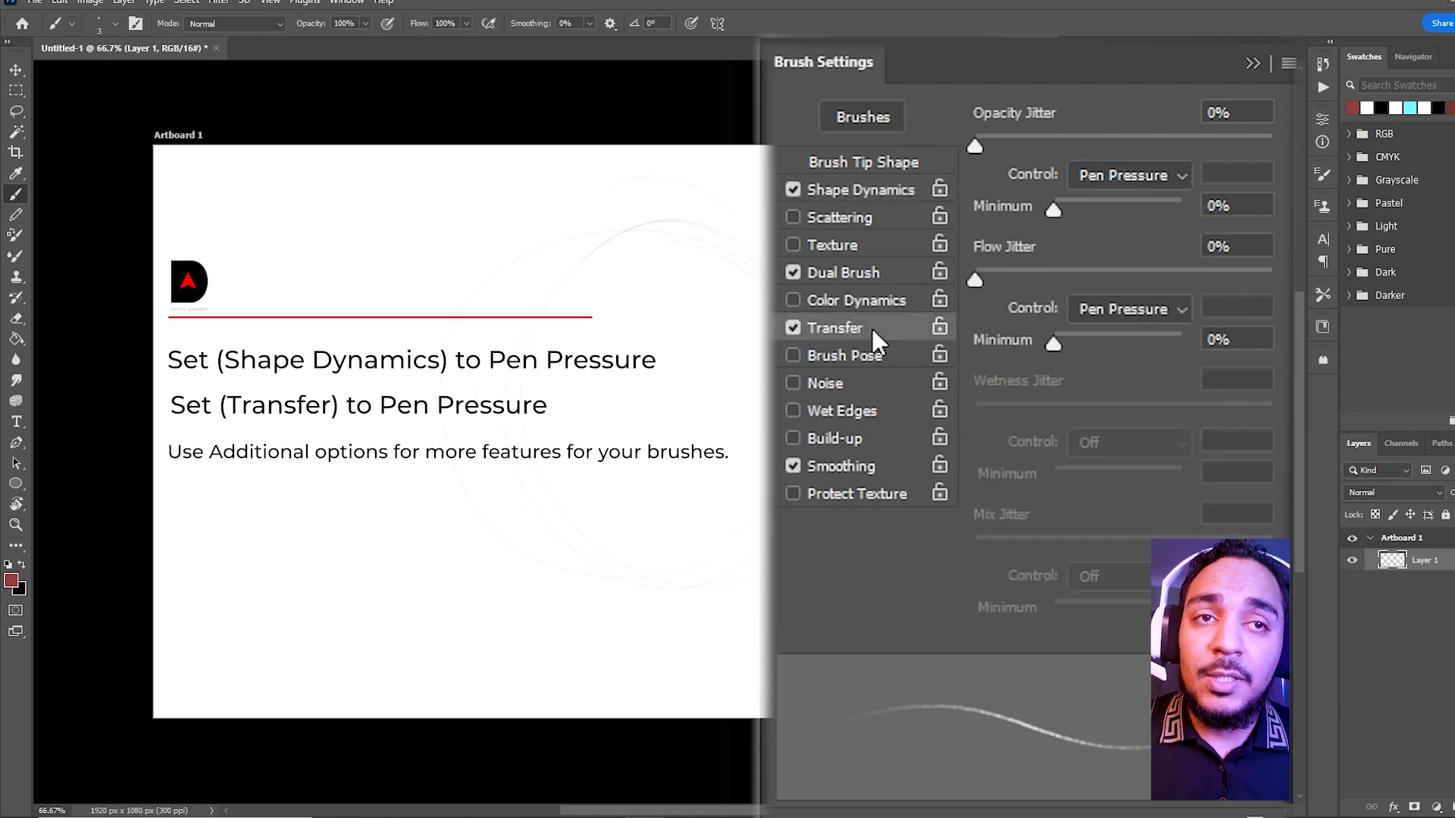
left_click(903, 270)
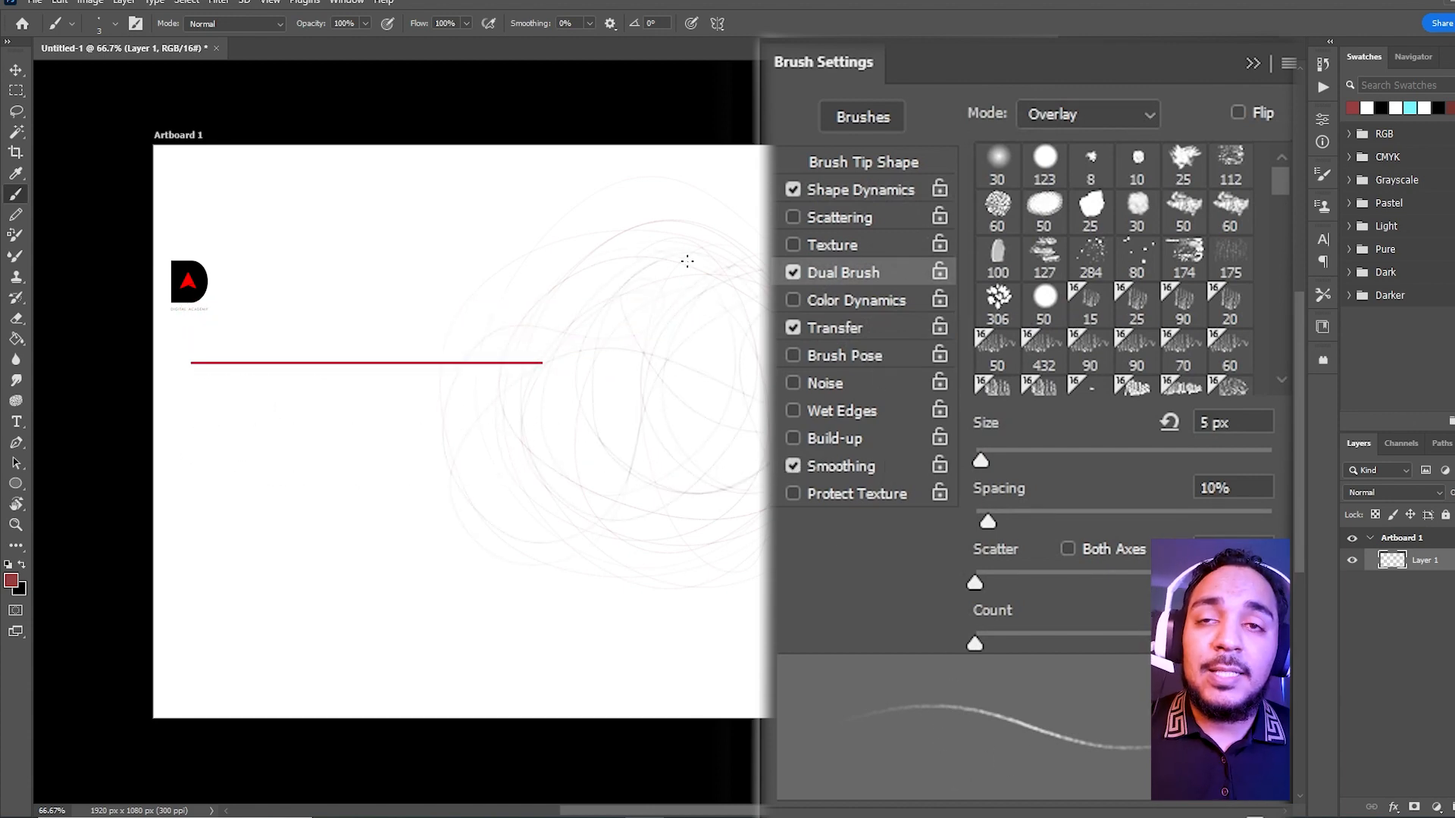
left_click(1252, 63)
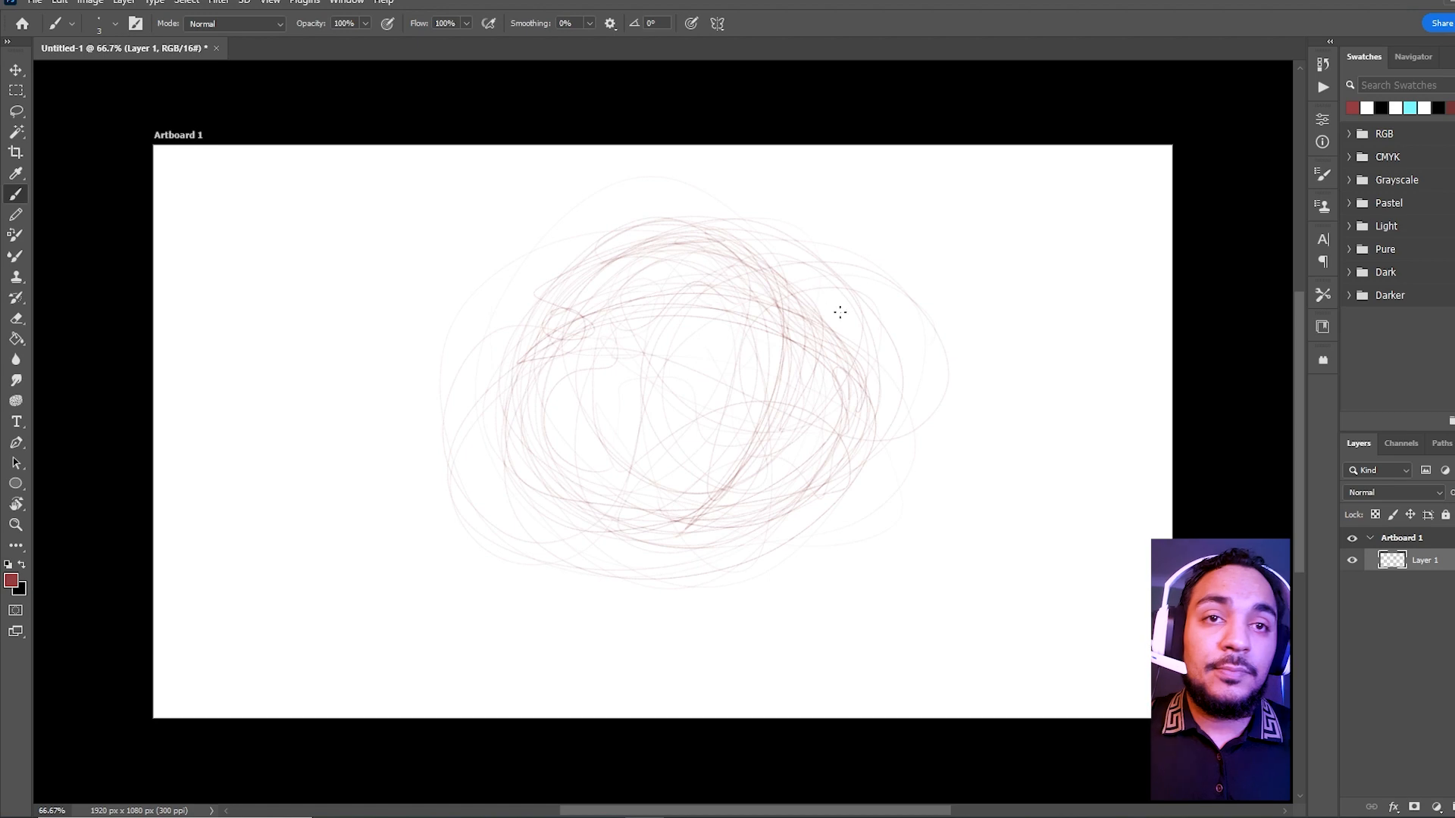
Sketch darker freehand strokes along the edges of the loose circle on Layer 1 to reinforce its outline
left_click_drag(769, 293, 776, 338)
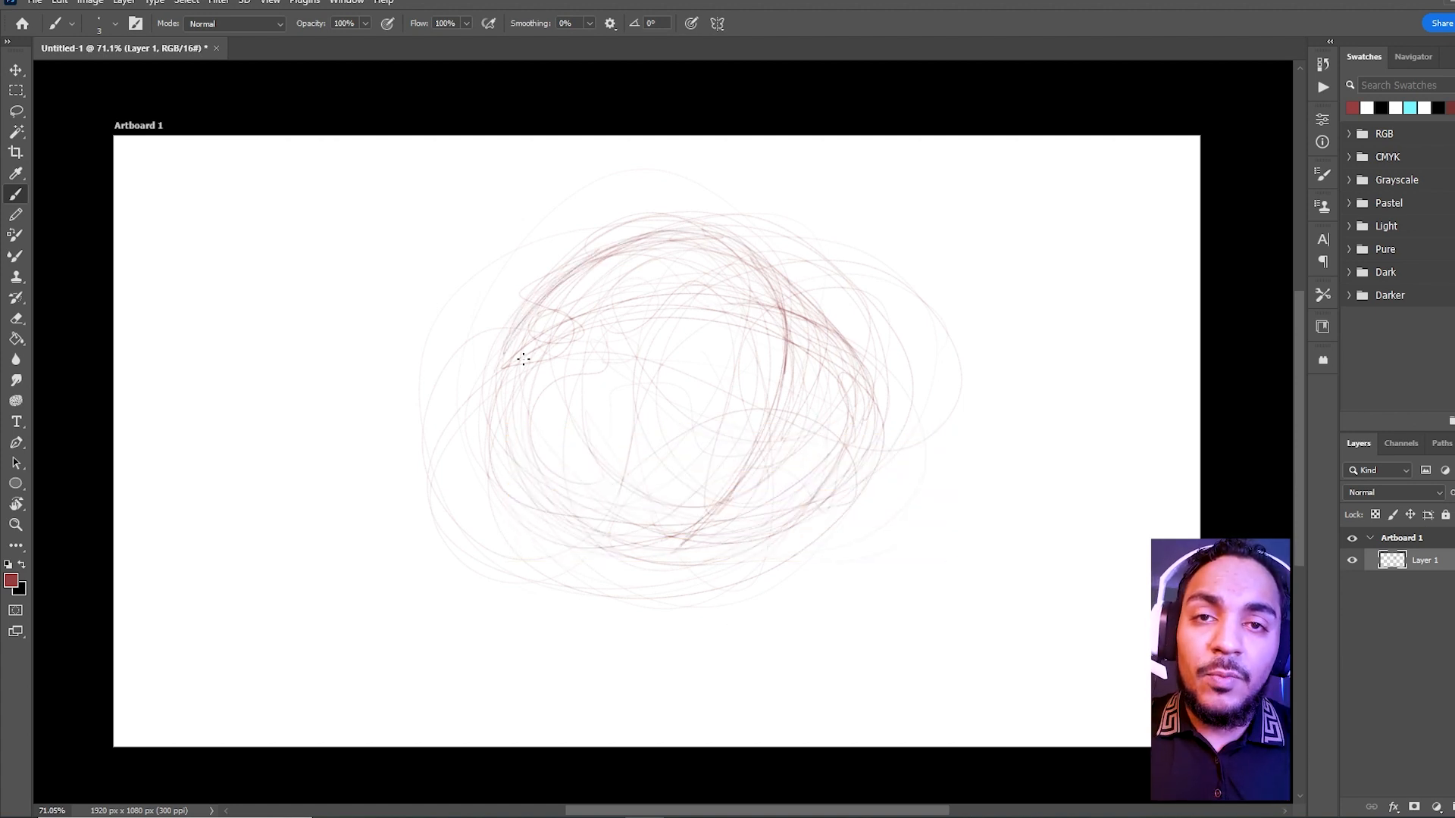
left_click_drag(497, 373, 503, 345)
left_click_drag(483, 440, 522, 490)
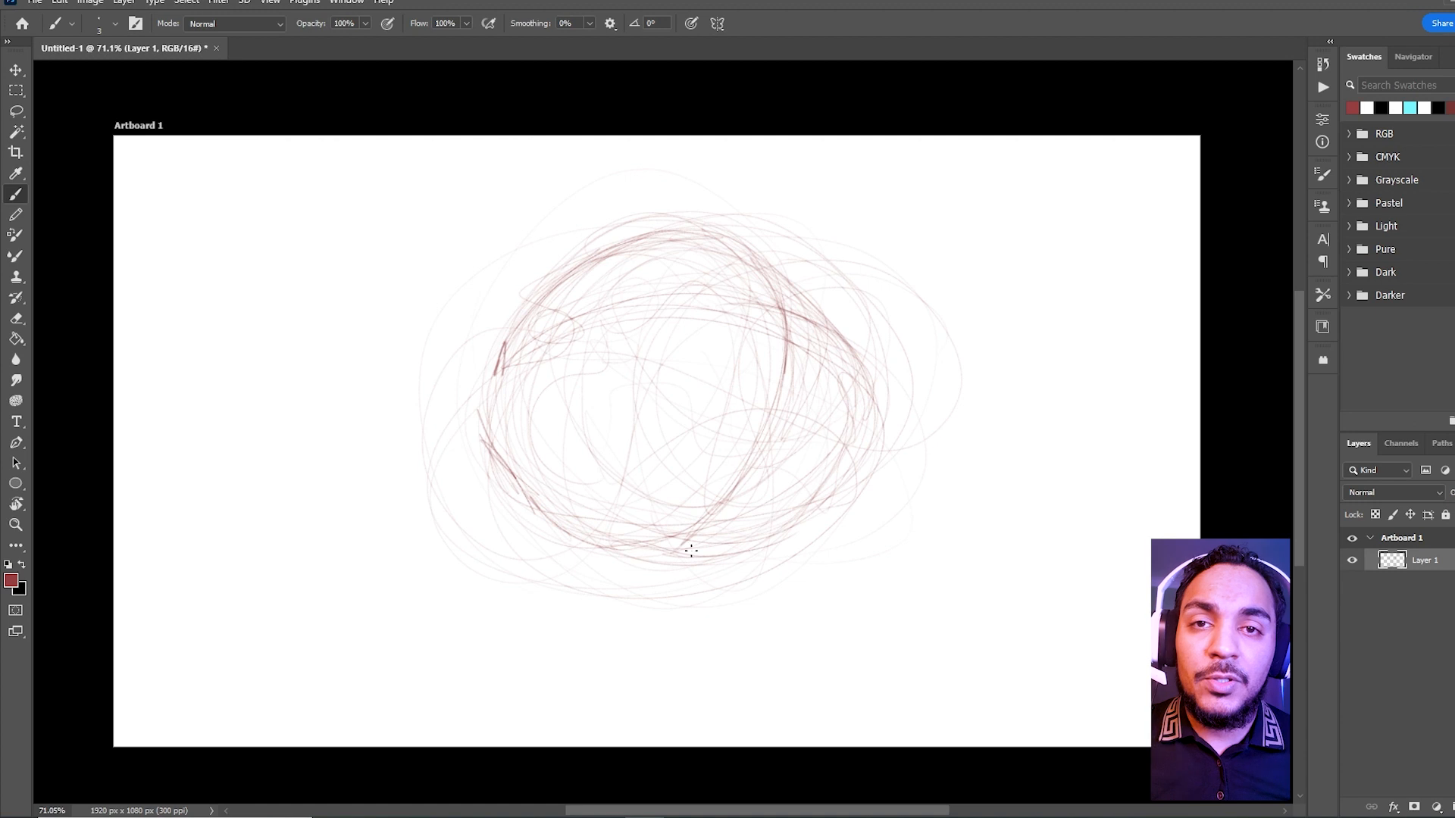
left_click_drag(818, 506, 851, 373)
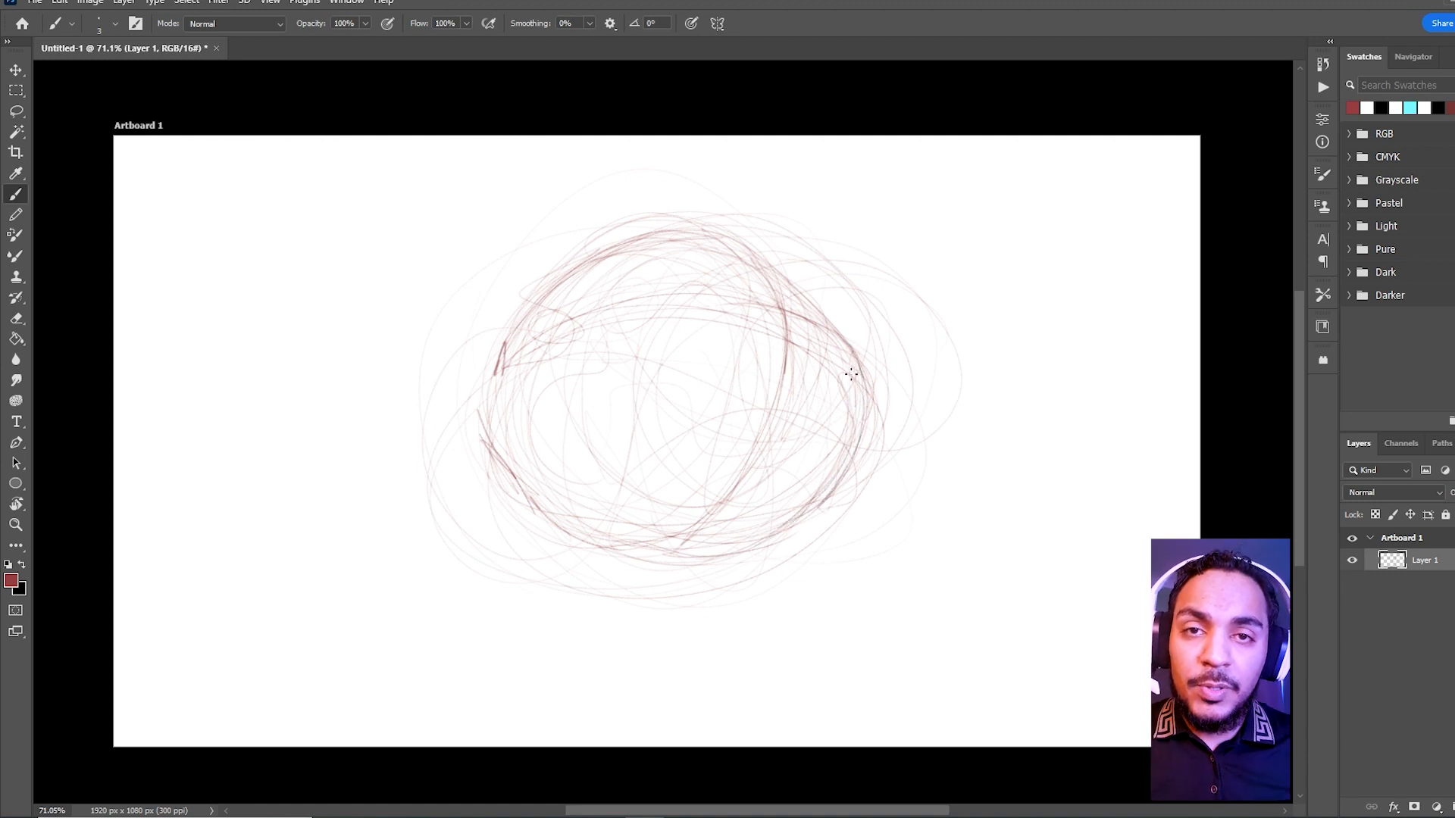
scroll(854, 379, "down", 3)
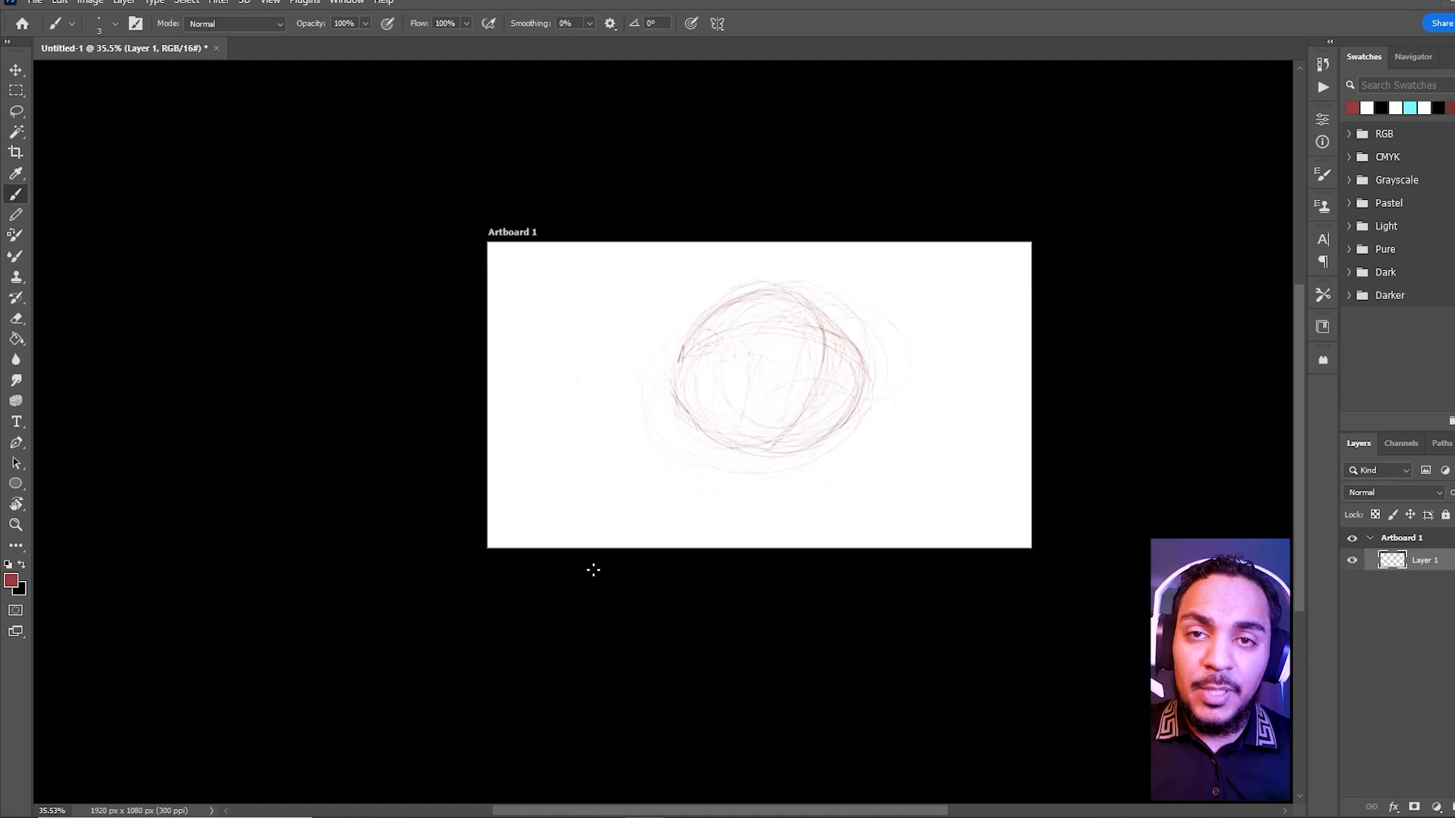
Check the brush's Shape Dynamics options, switching Shape Dynamics off and back on, and close the brush settings
left_click_drag(838, 347, 896, 384)
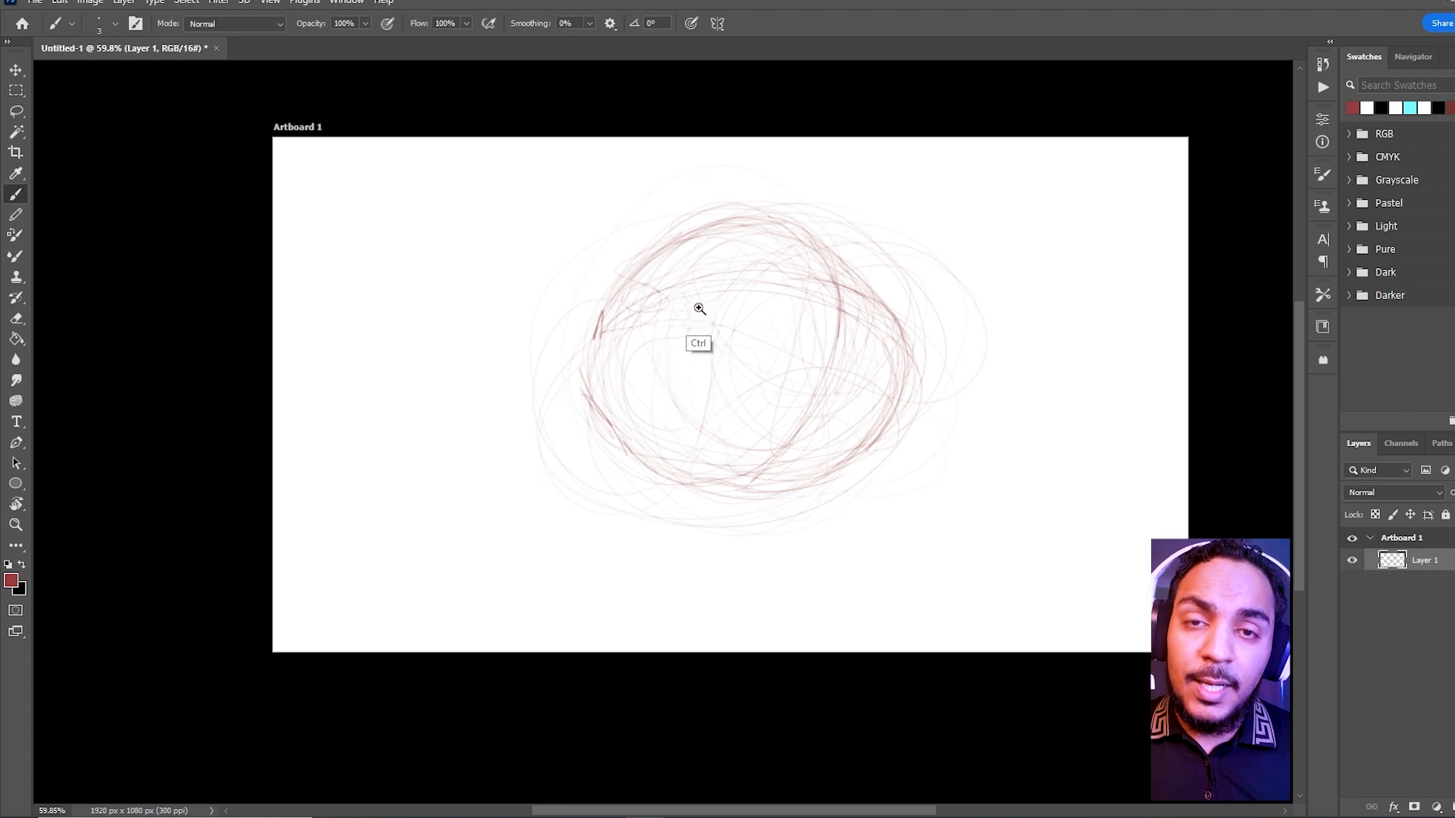
left_click_drag(697, 324, 732, 330)
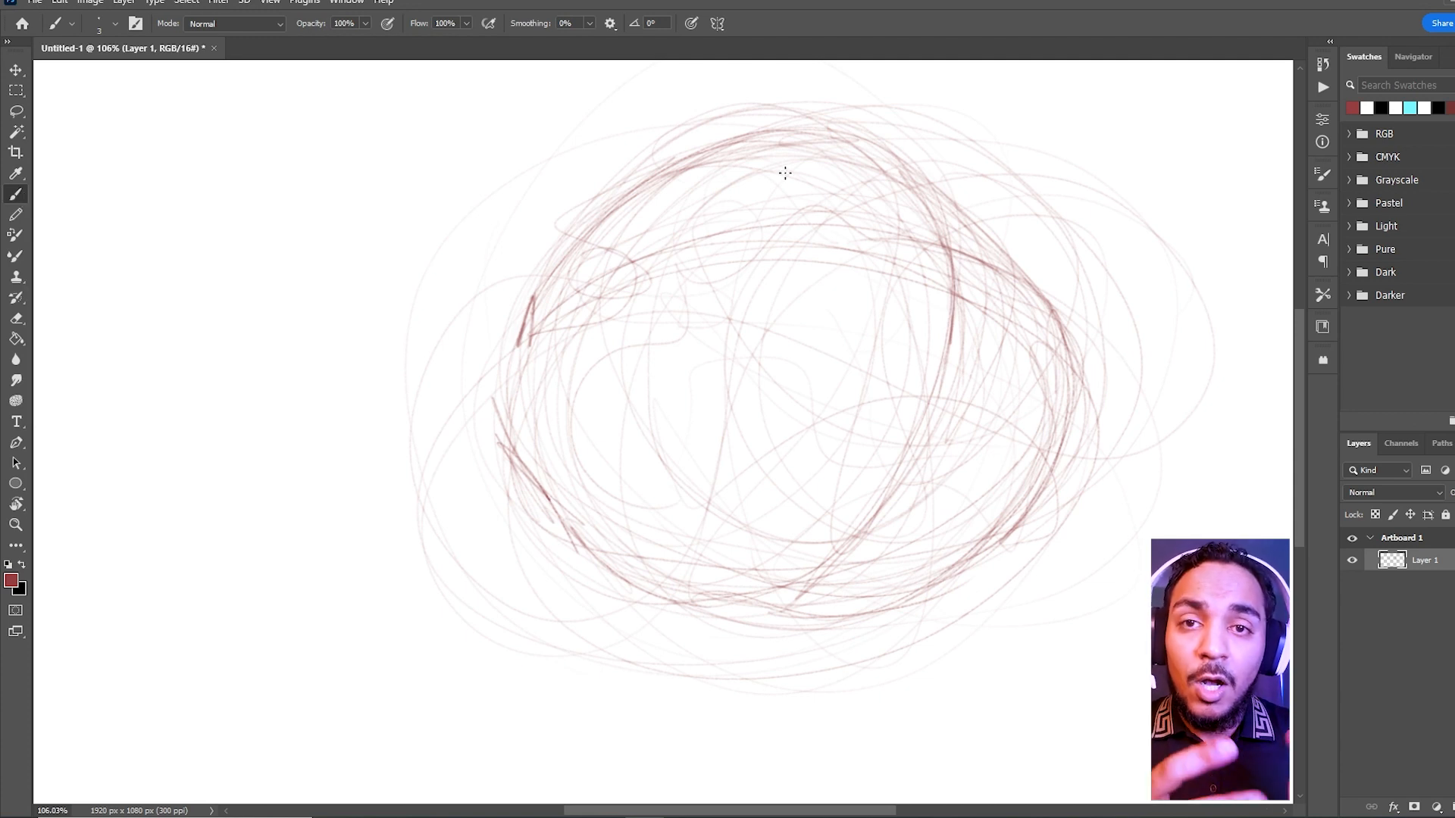
left_click(1323, 174)
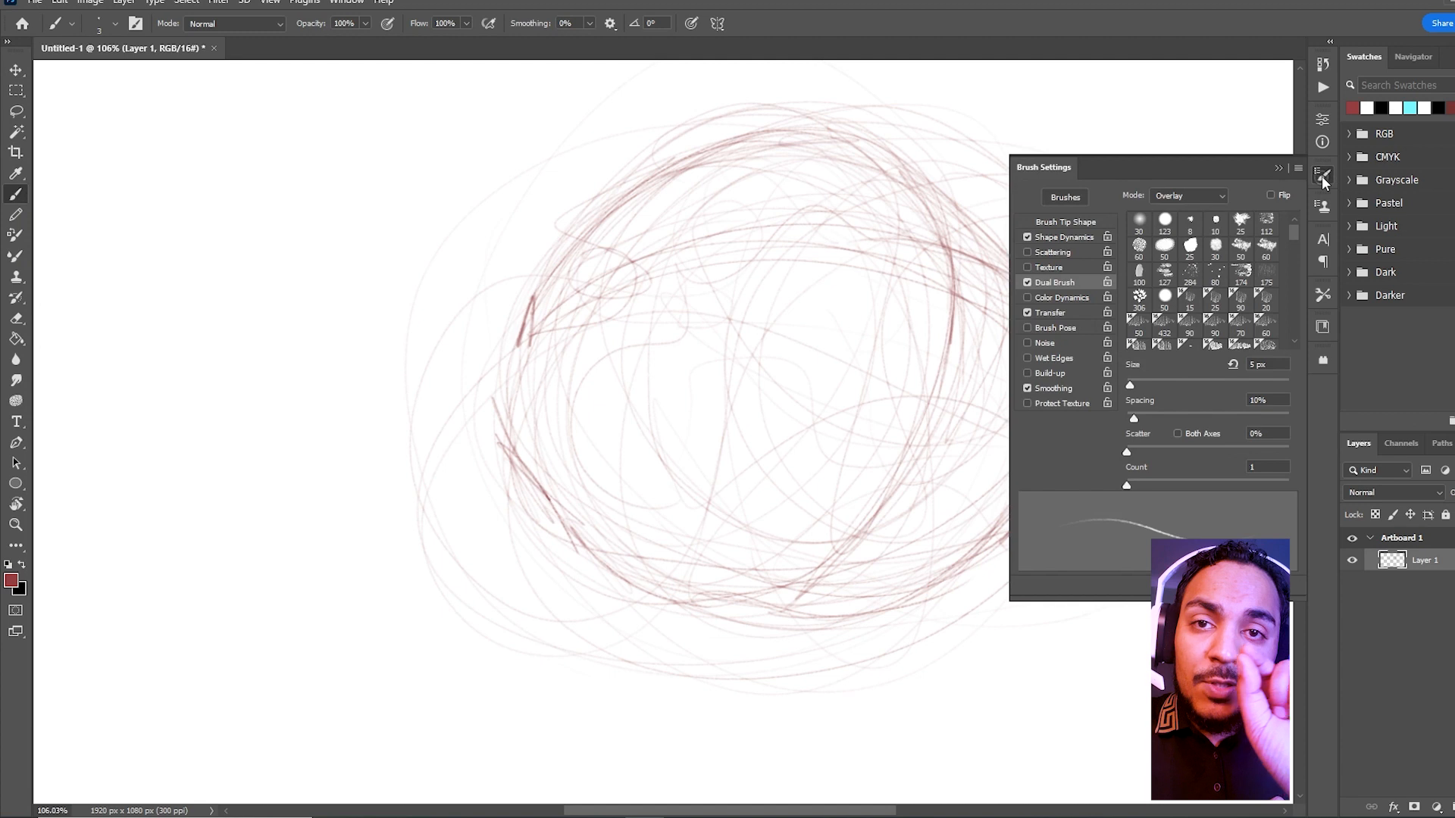
left_click(1056, 240)
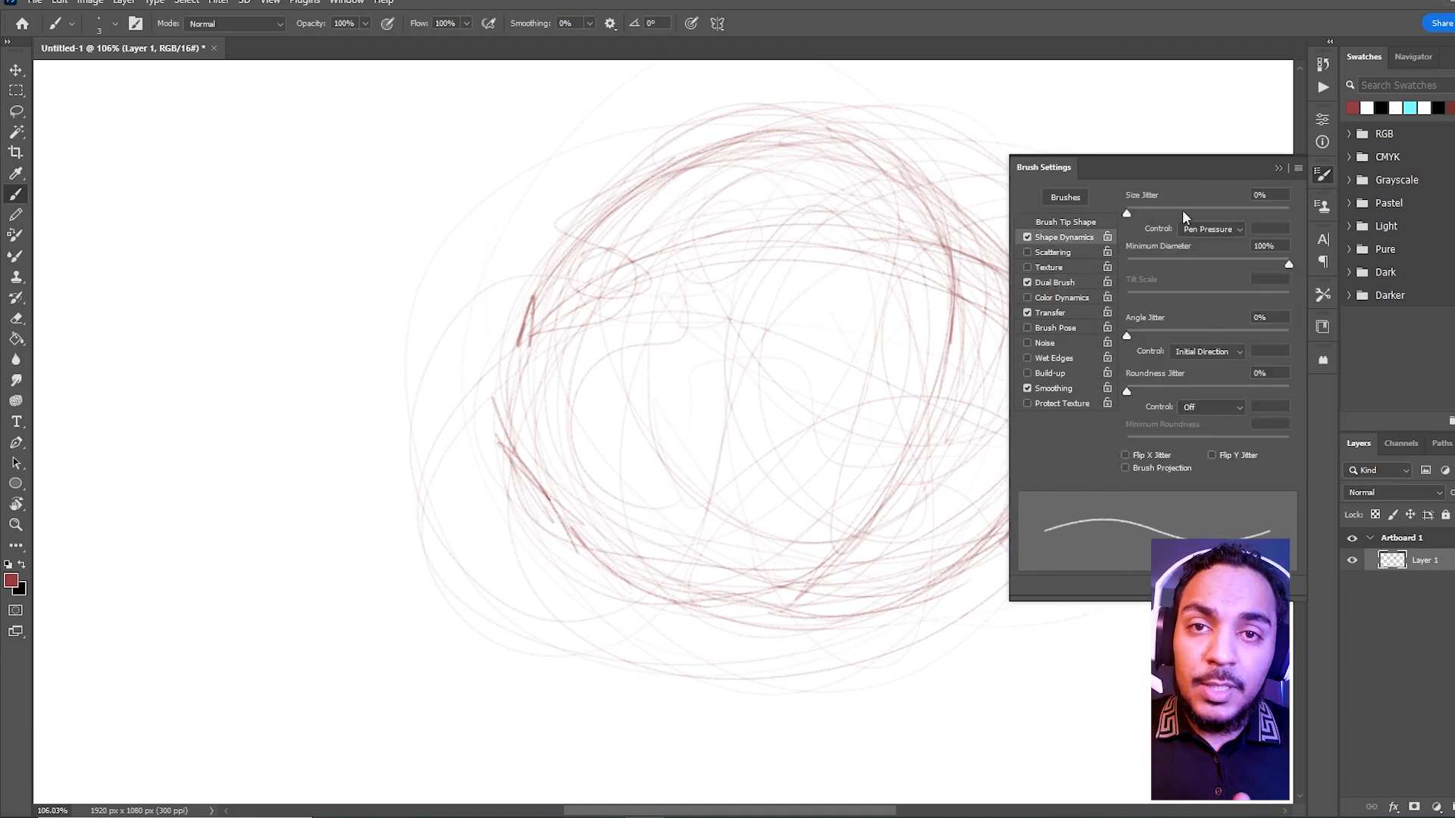
left_click(1029, 238)
left_click(1028, 238)
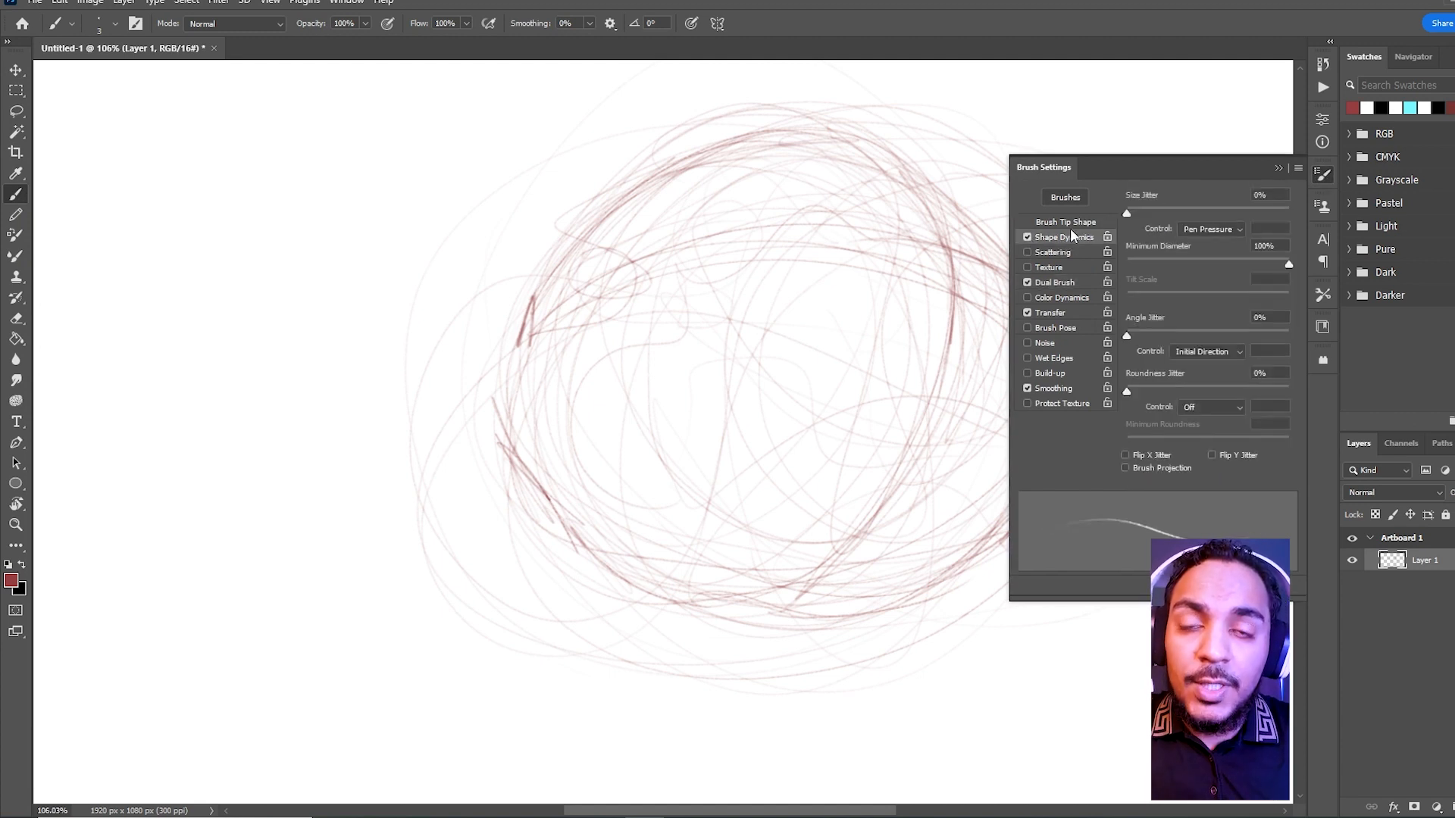
left_click(1280, 169)
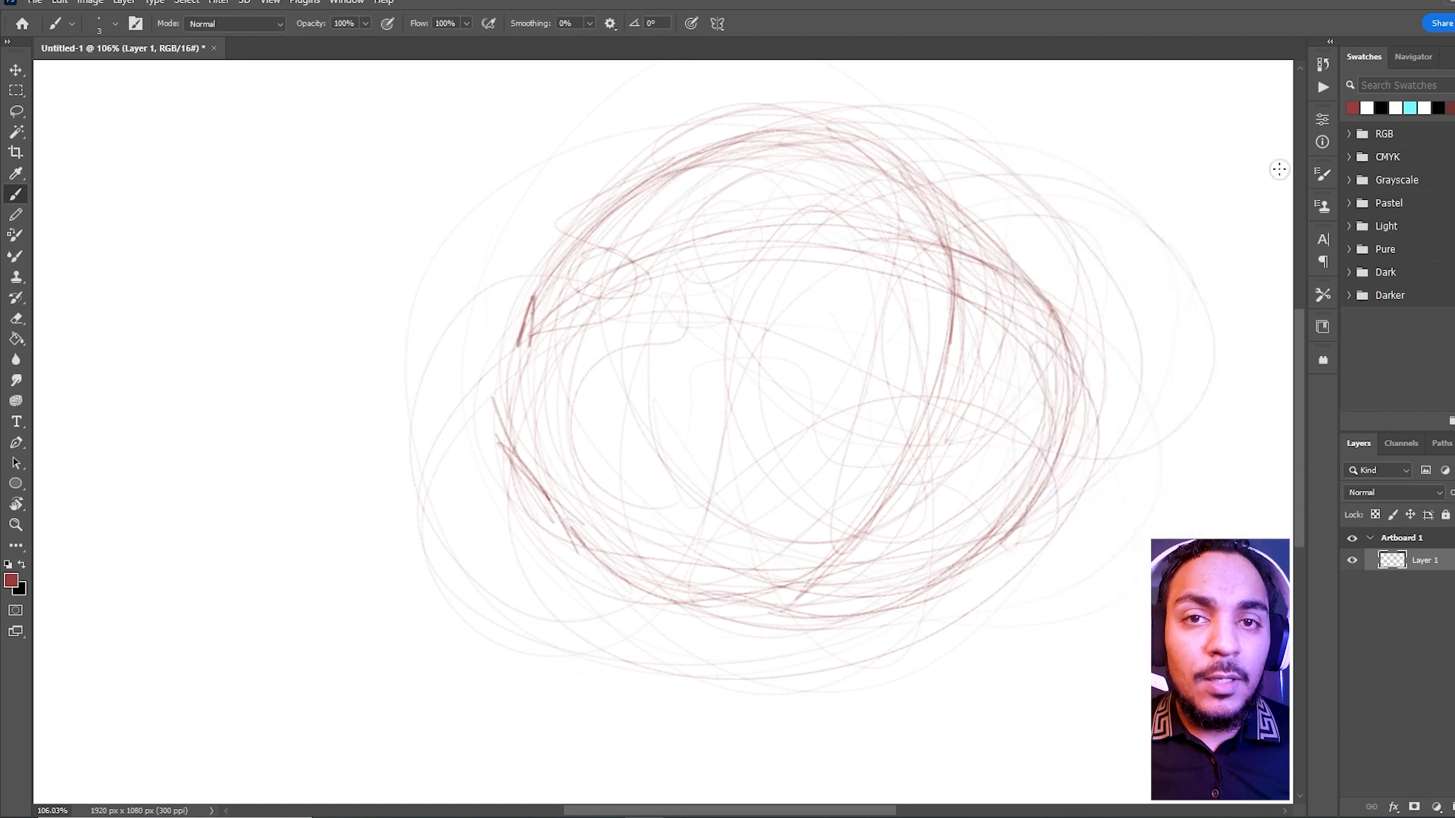
Sketch two half-circle eyes, a large one inside the top of the loose circle and a small one on its upper-right edge
mouse_move(1062, 260)
left_mouse_down()
mouse_move(1013, 273)
mouse_move(1042, 273)
left_mouse_up()
left_click_drag(937, 320, 682, 364)
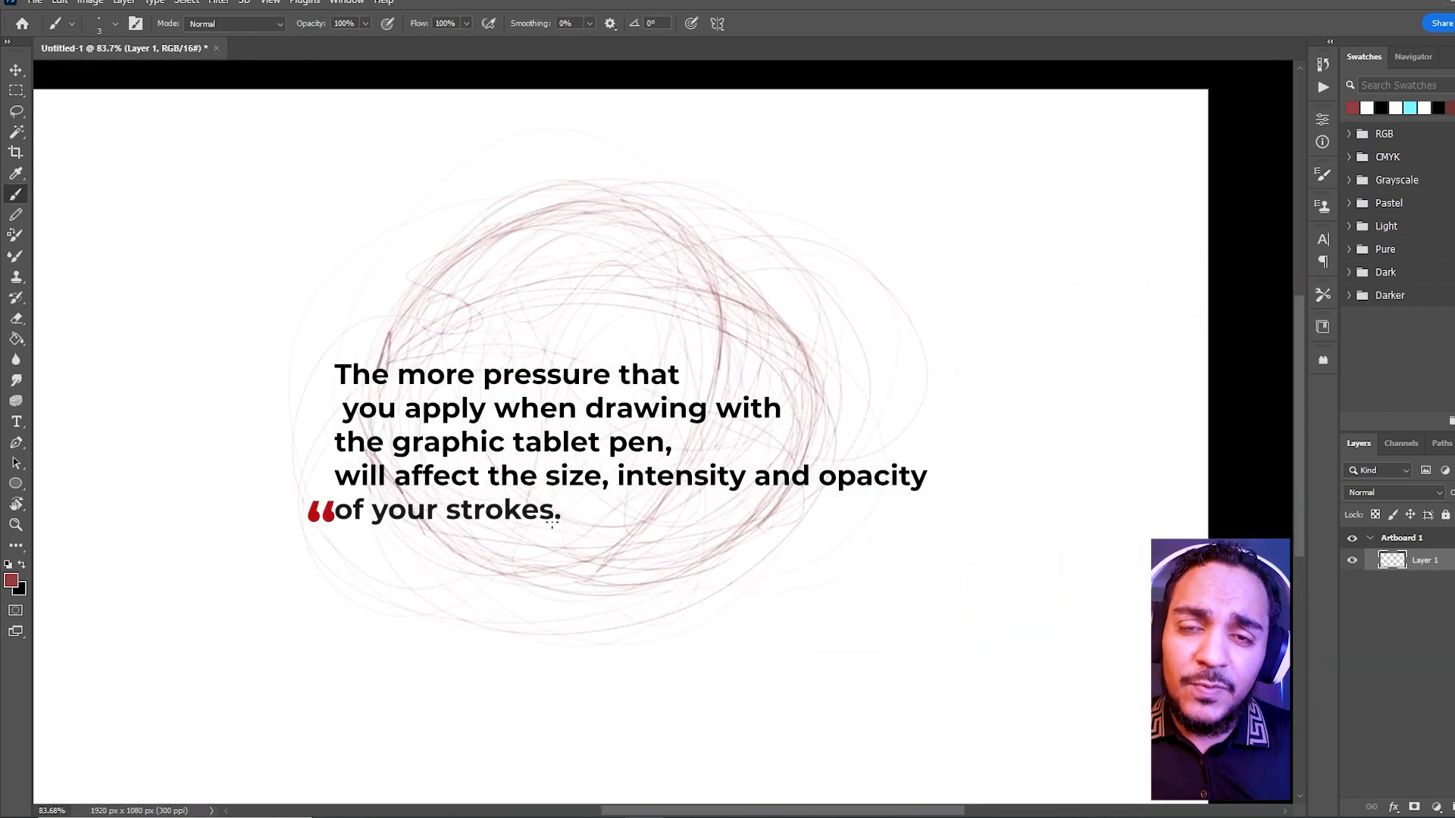
left_click_drag(633, 263, 512, 265)
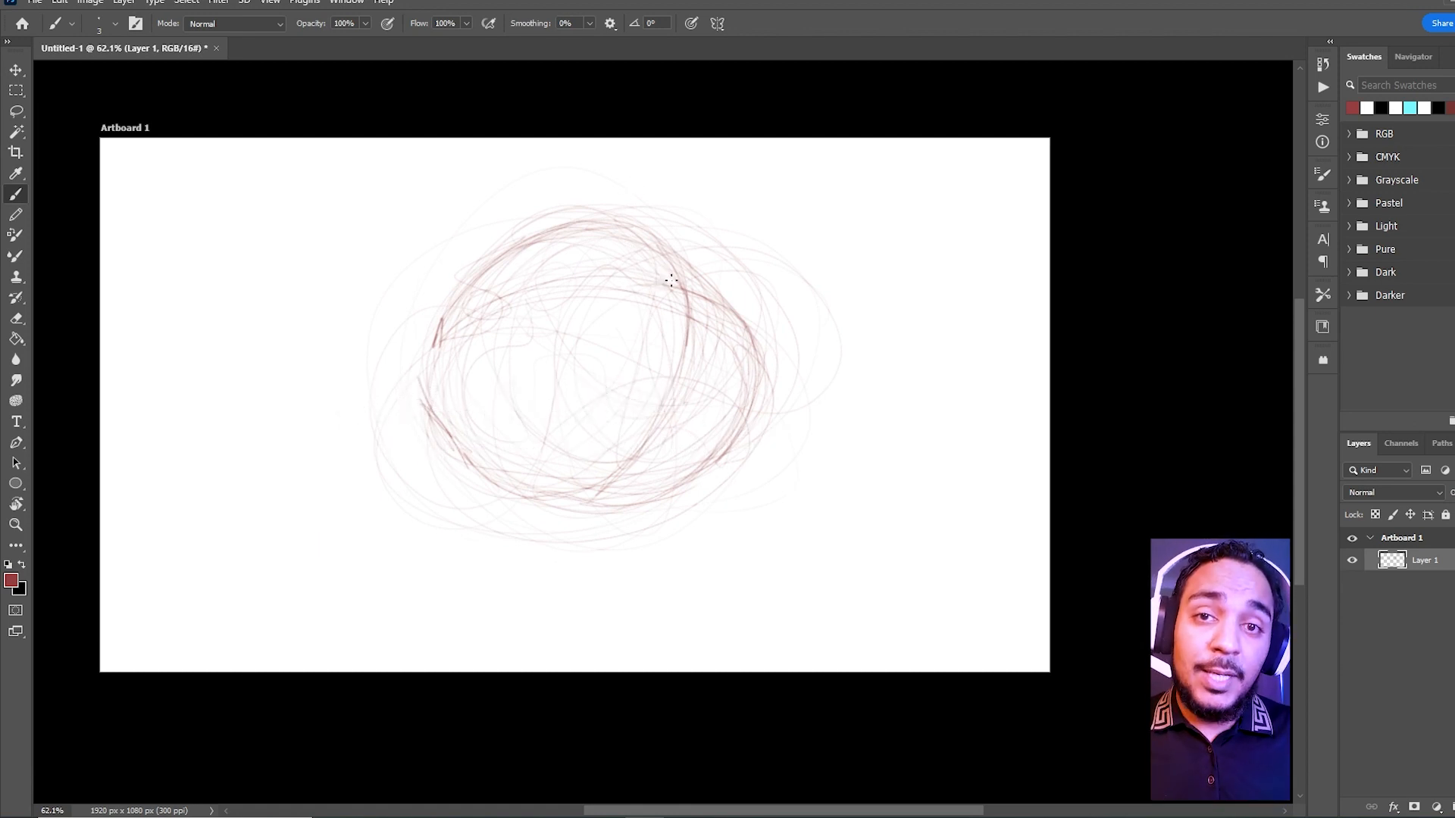
left_click_drag(591, 273, 621, 237)
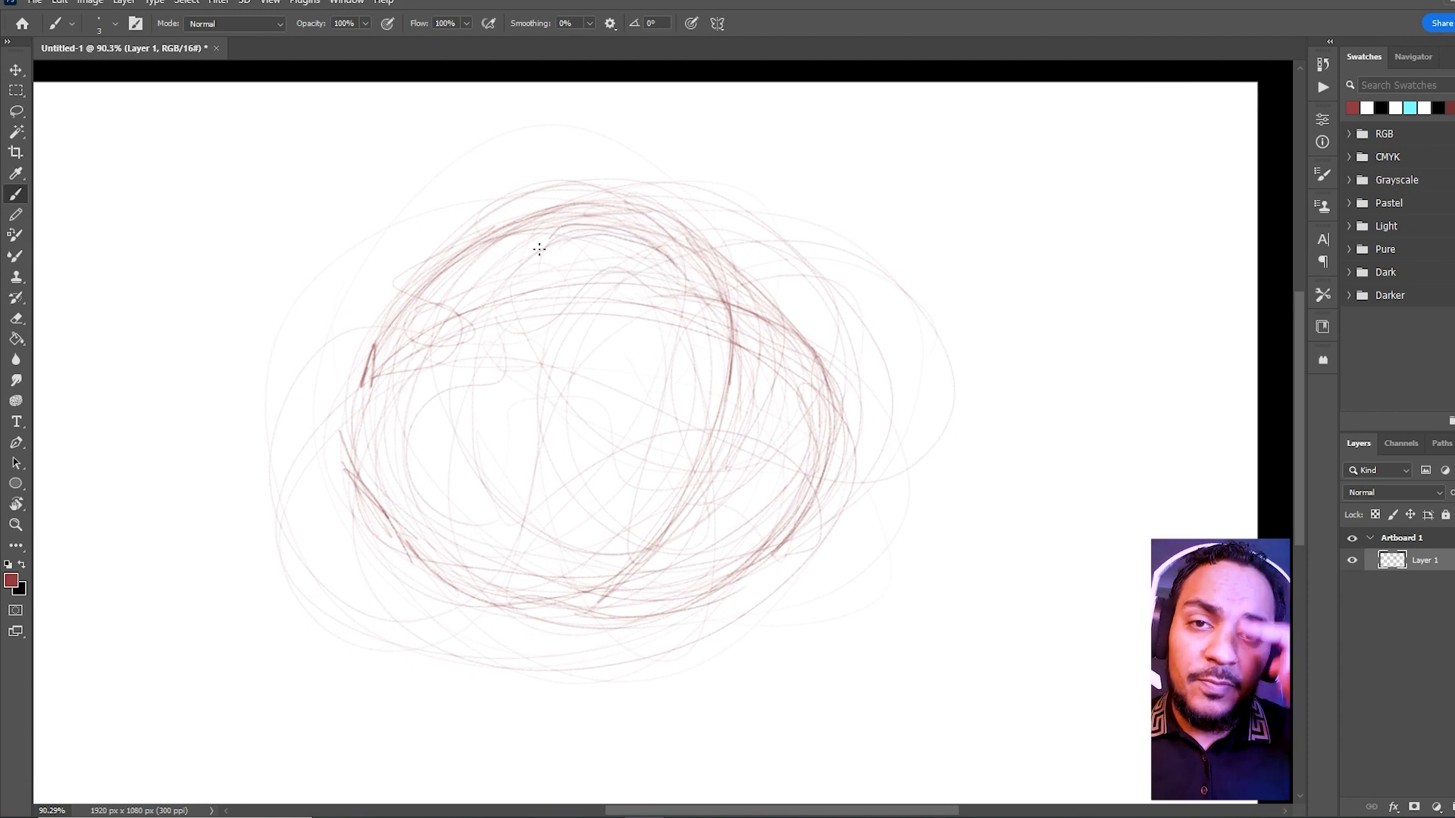
mouse_move(528, 281)
left_mouse_down()
mouse_move(583, 217)
mouse_move(676, 284)
mouse_move(655, 233)
mouse_move(536, 247)
mouse_move(550, 229)
mouse_move(671, 268)
mouse_move(561, 223)
mouse_move(527, 281)
left_mouse_up()
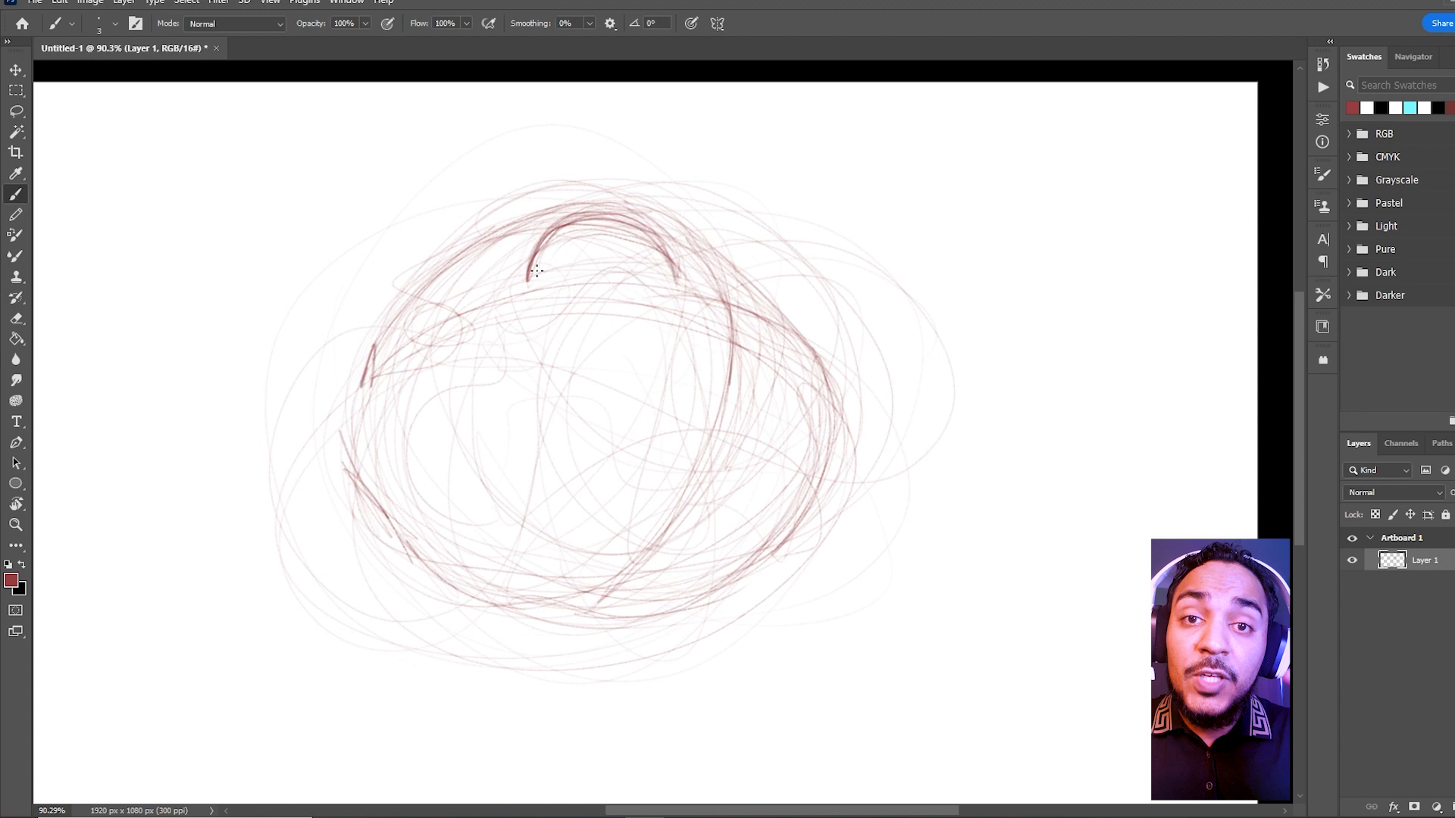
mouse_move(537, 273)
left_mouse_down()
mouse_move(673, 273)
mouse_move(670, 285)
mouse_move(686, 276)
mouse_move(784, 312)
left_mouse_up()
mouse_move(762, 264)
left_mouse_down()
mouse_move(783, 304)
mouse_move(748, 295)
mouse_move(785, 309)
mouse_move(745, 291)
mouse_move(785, 315)
left_mouse_up()
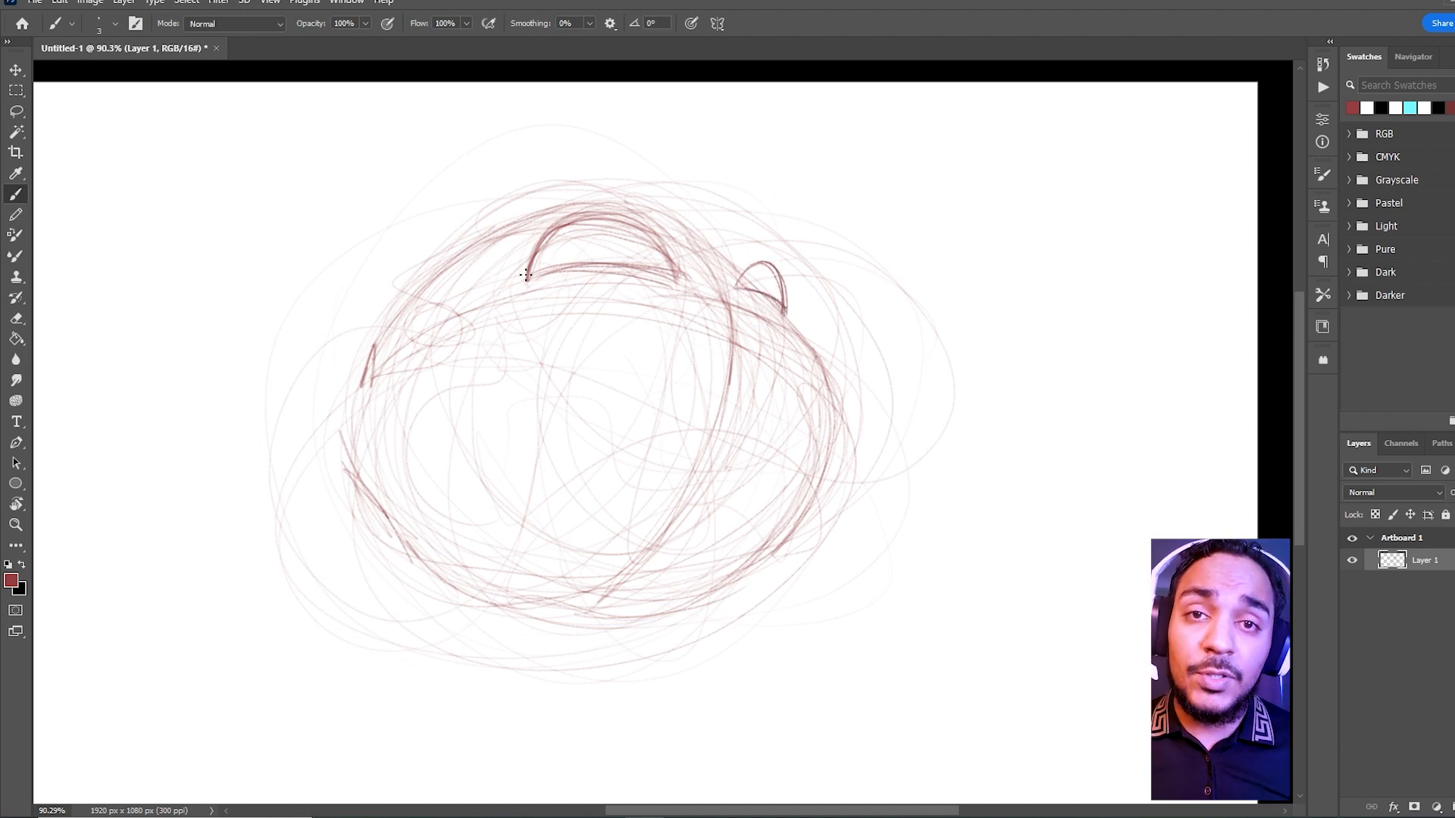
Darken the outlines of both half-circle eyes and sketch a light guide curve across the circle below them
scroll(568, 274, "down", 2)
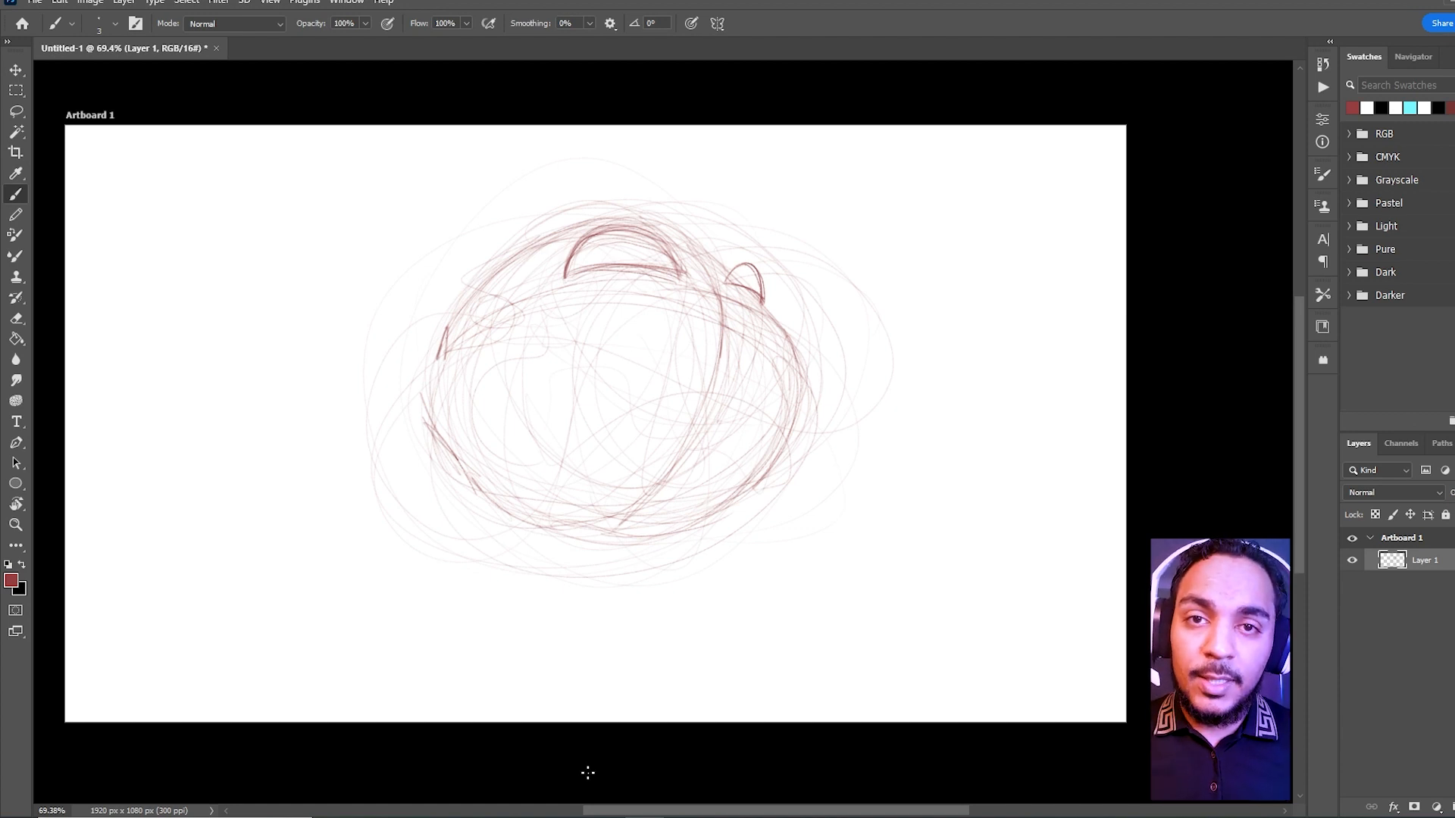
scroll(617, 286, "up", 3)
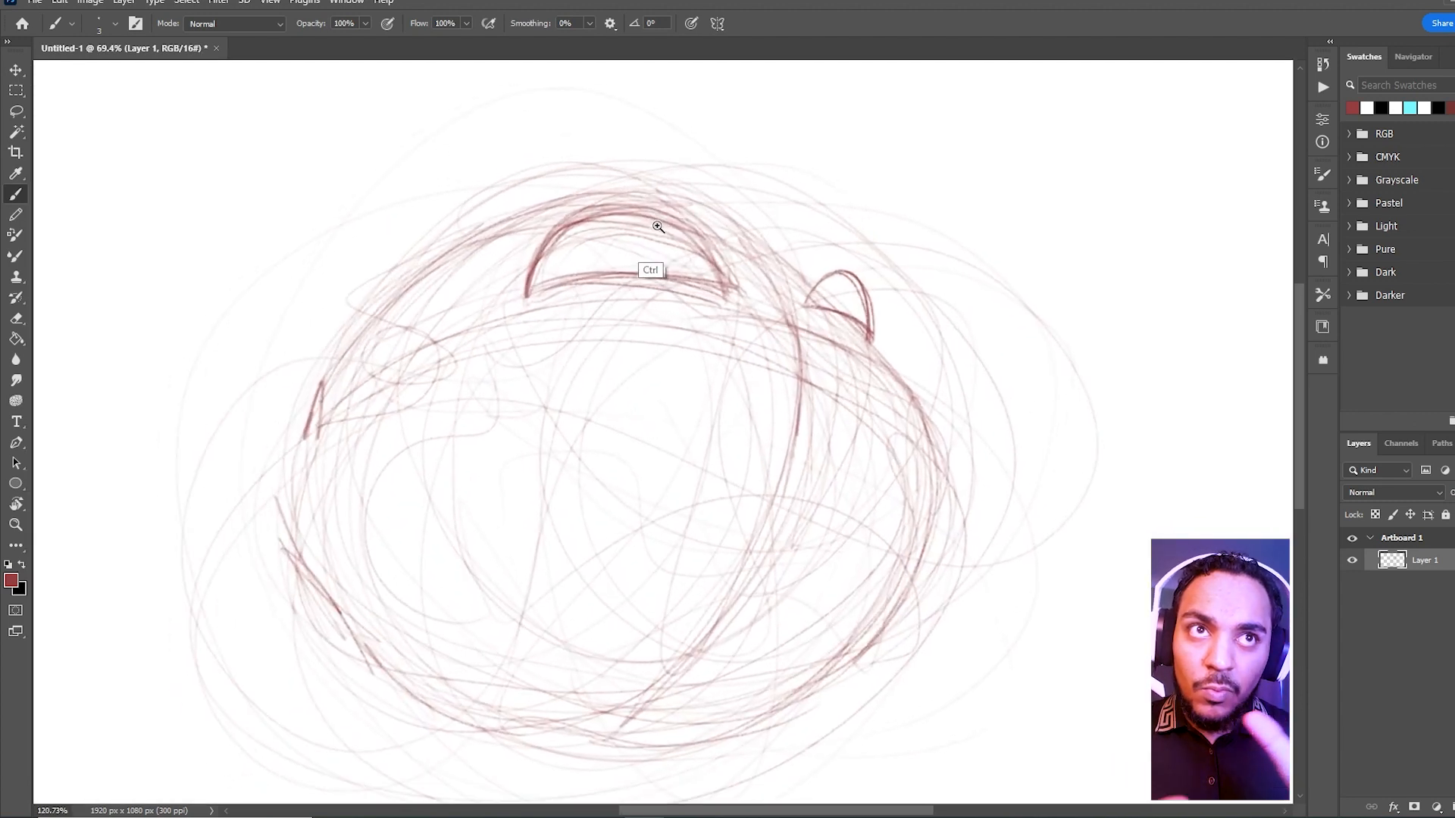
left_click_drag(529, 293, 699, 279)
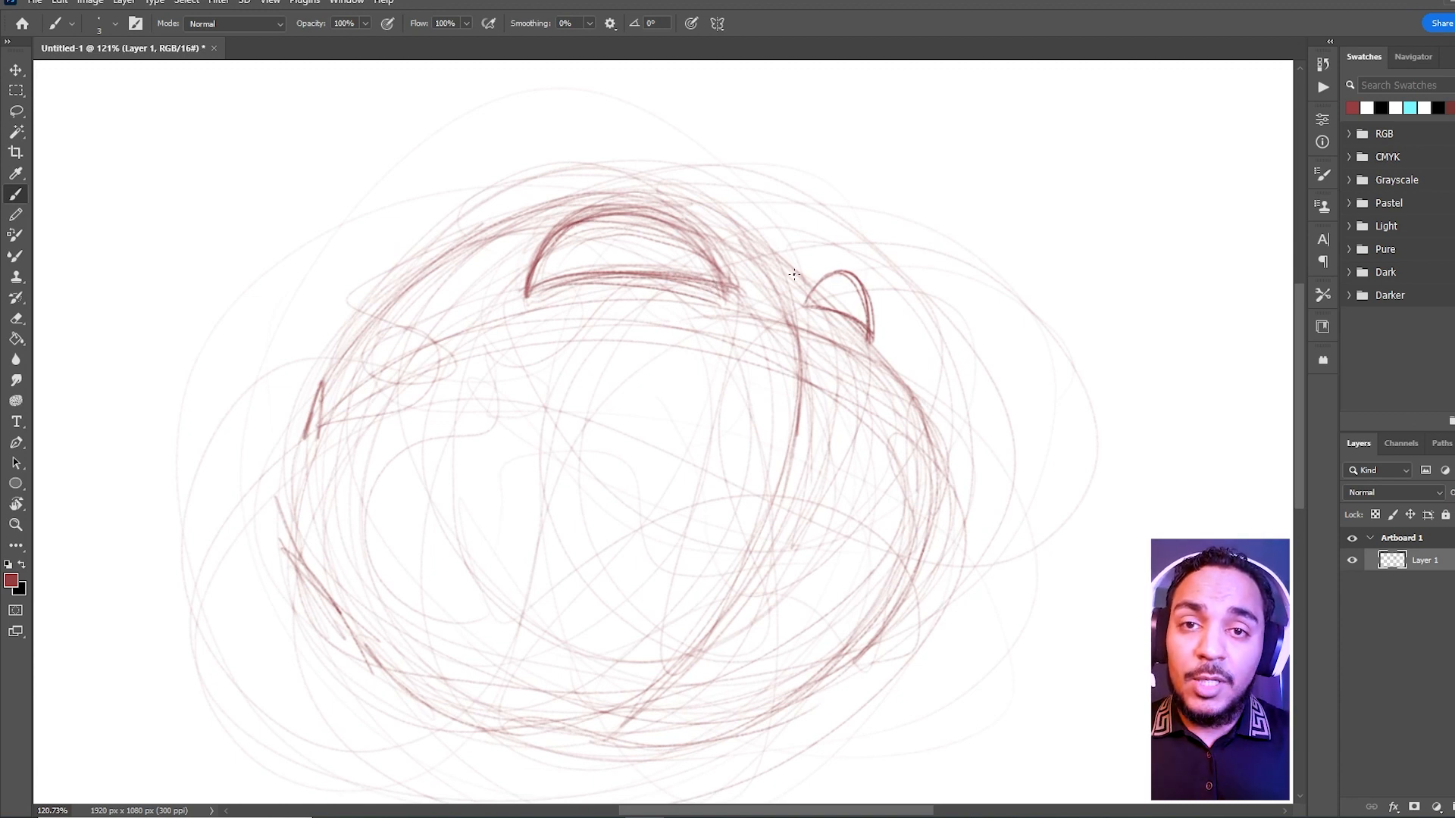
left_click_drag(888, 323, 851, 329)
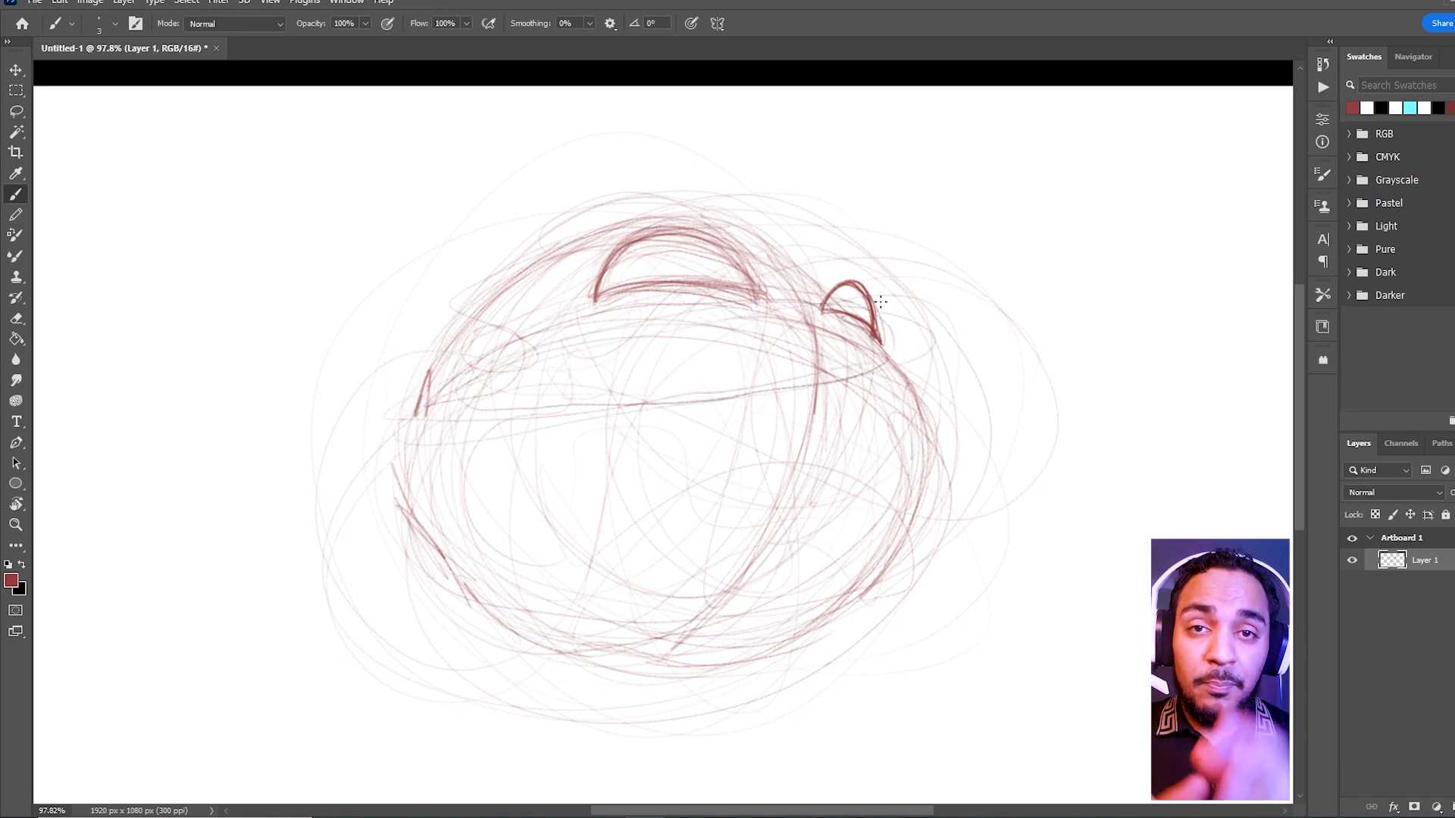
Sketch a row of pointed fin spikes along the circle's top and upper-left outline
mouse_move(817, 291)
left_mouse_down()
mouse_move(720, 374)
mouse_move(805, 341)
mouse_move(824, 308)
left_mouse_up()
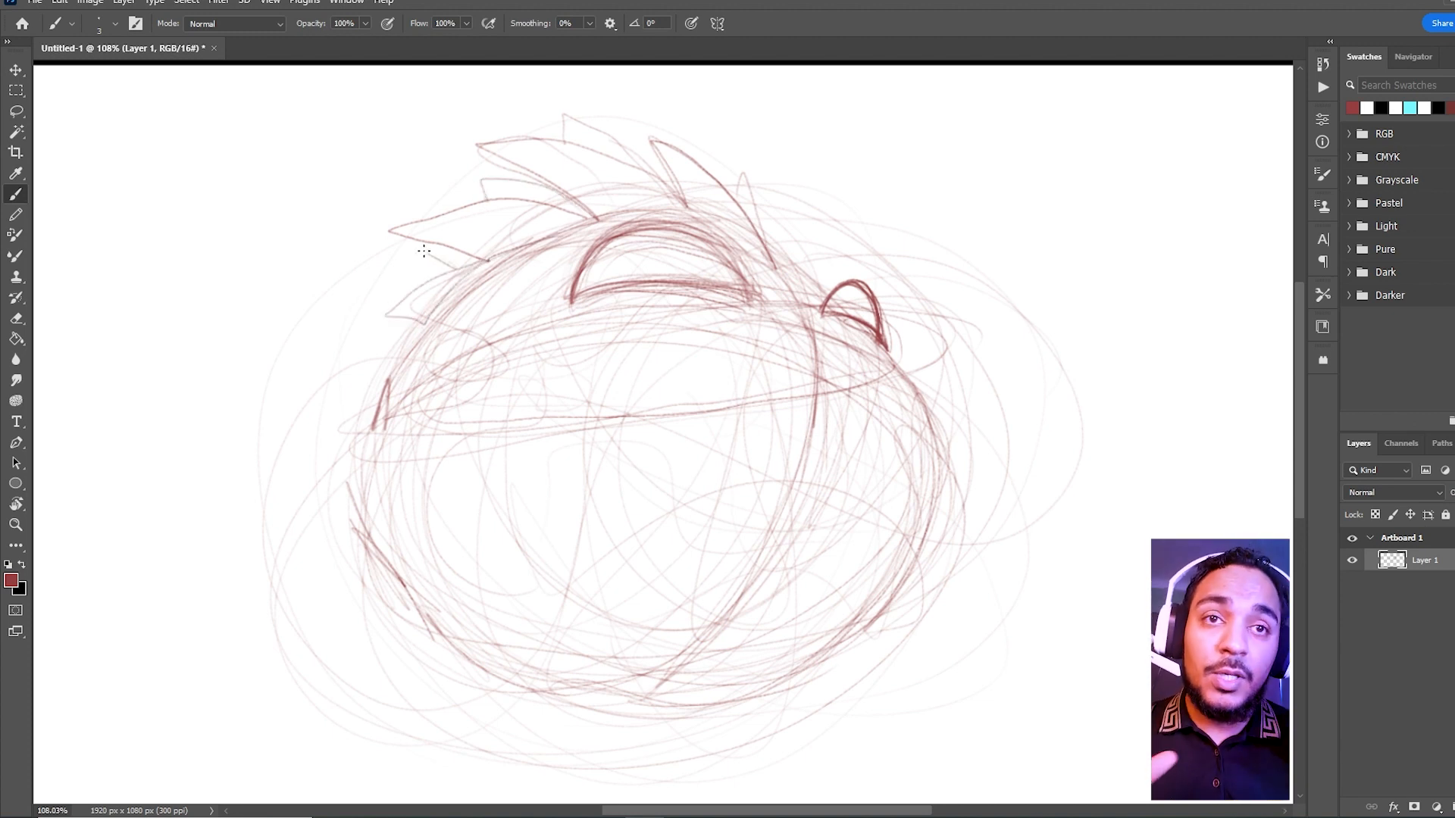
left_click_drag(558, 227, 471, 264)
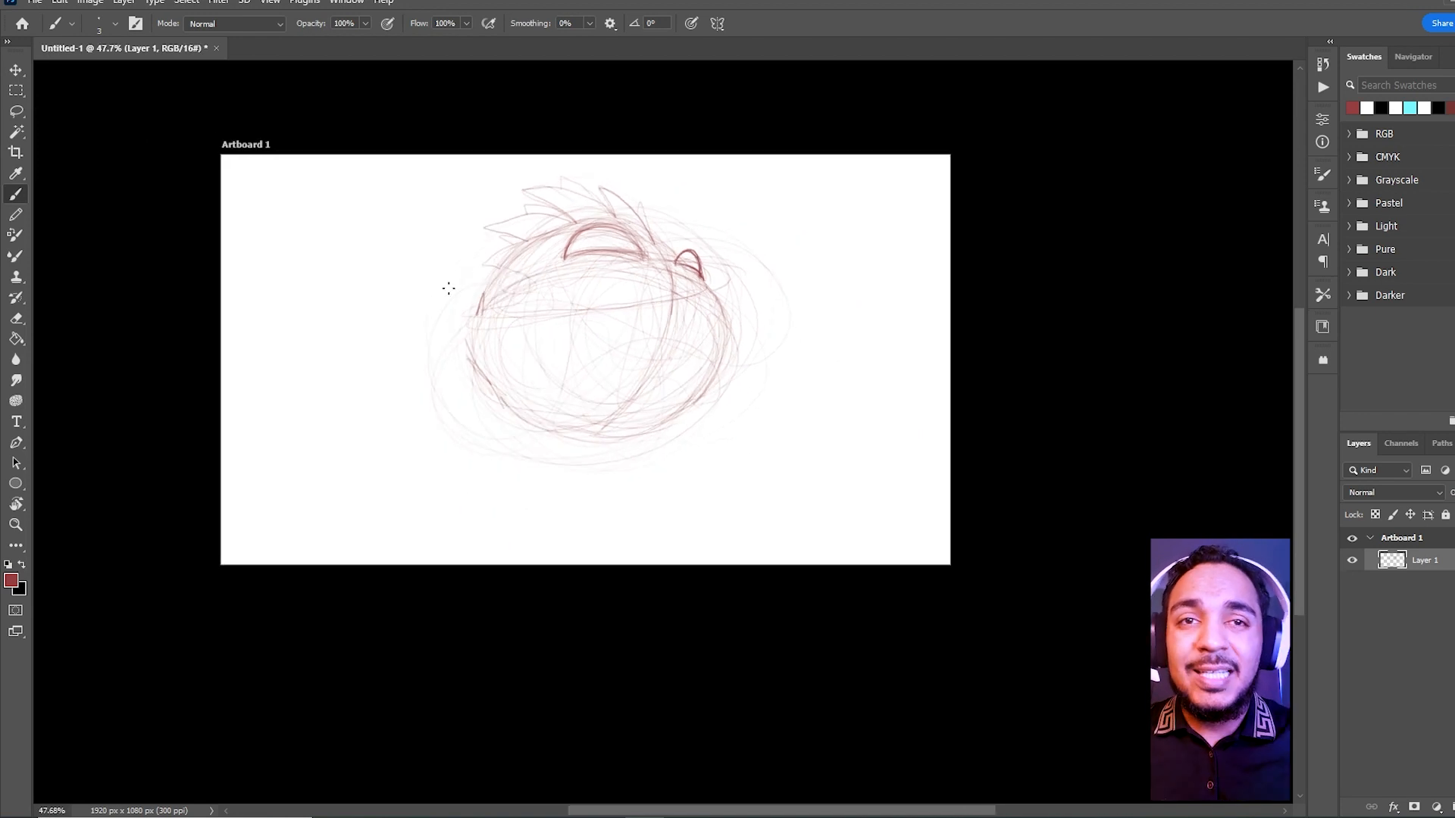
left_click_drag(498, 184, 672, 236)
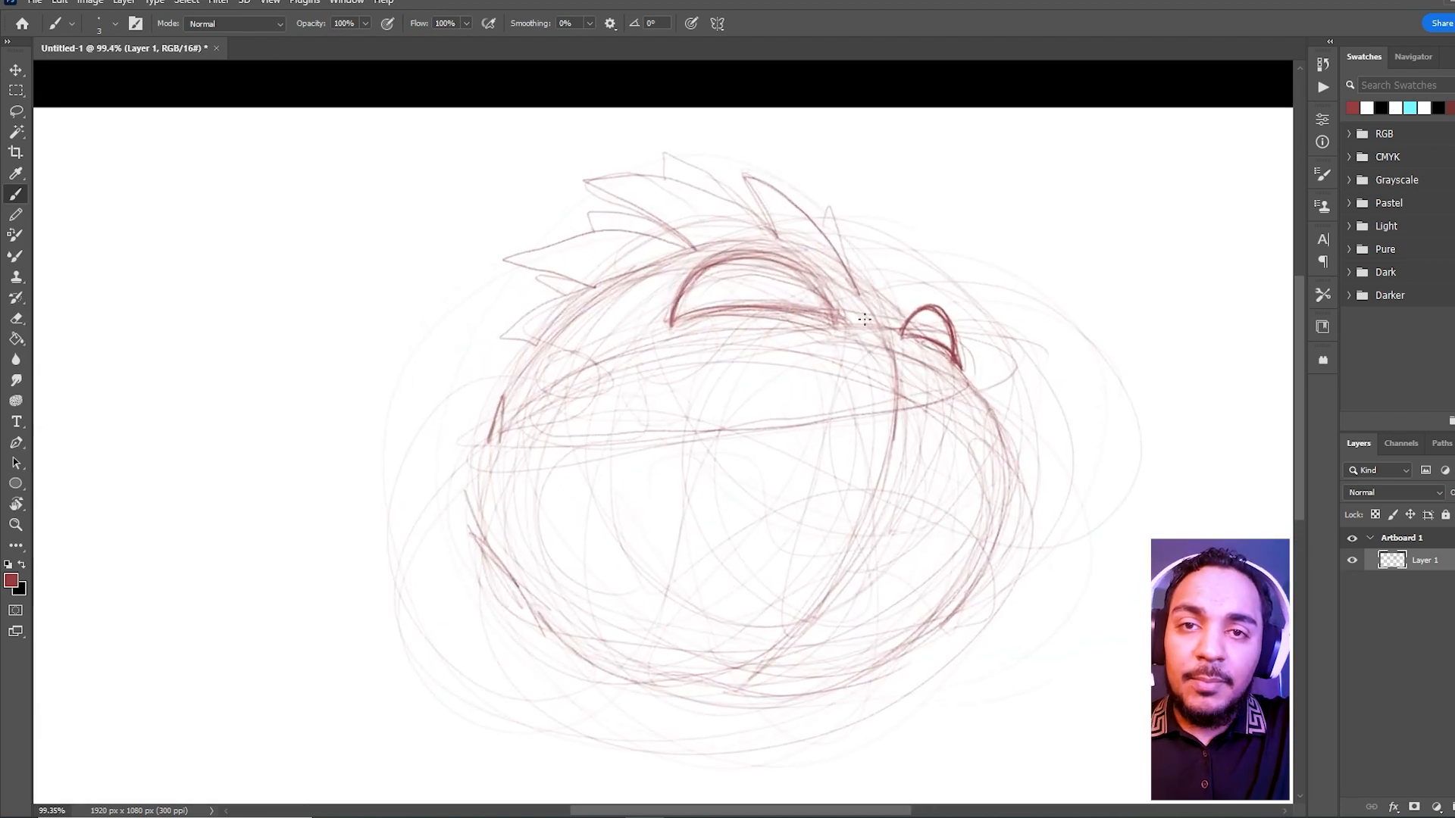
Darken the mouth curve beneath the eyes and the circle's right edge, and connect the spikes to the small eye
left_click_drag(830, 356, 670, 244)
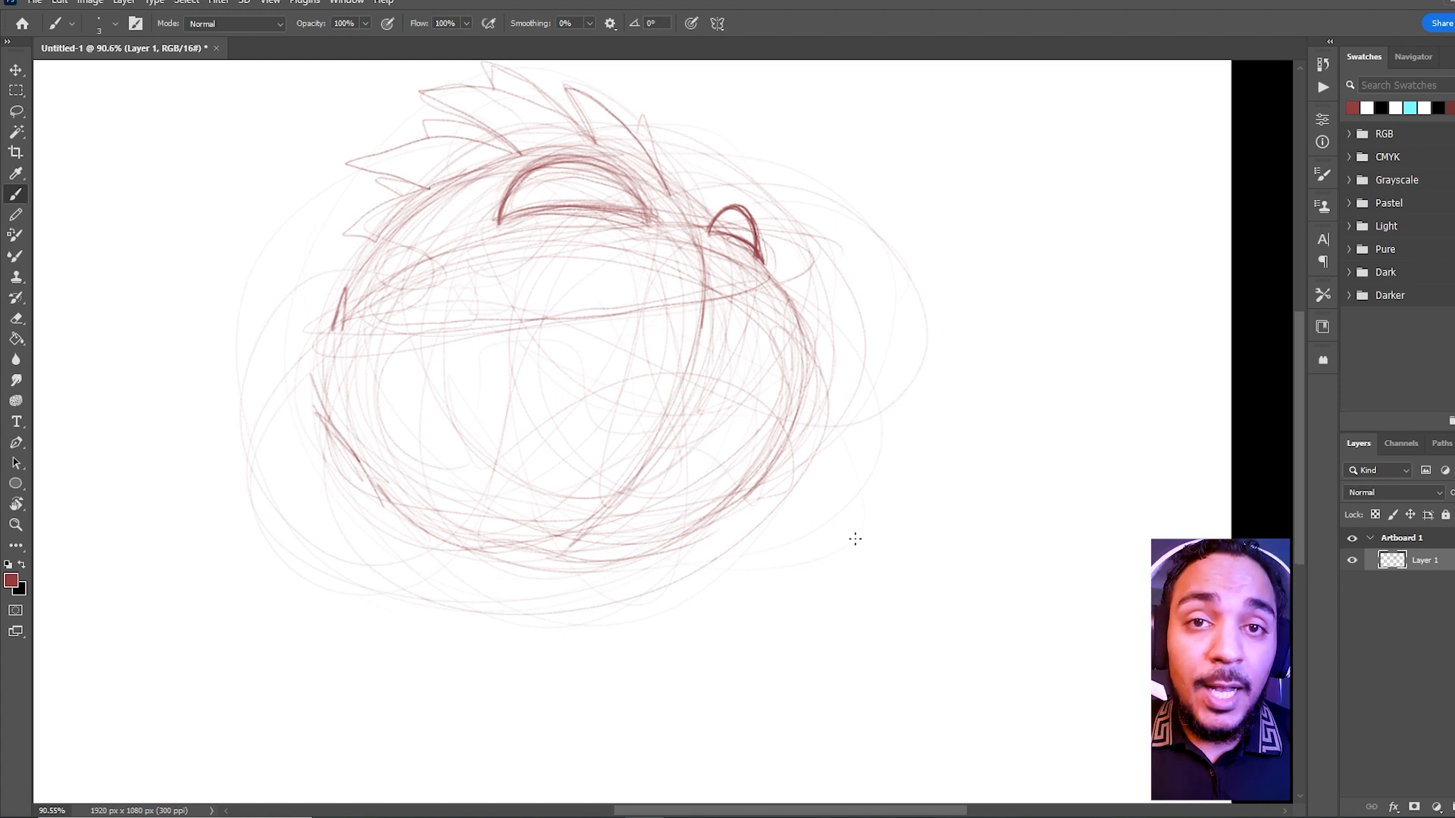
left_click_drag(723, 284, 734, 318)
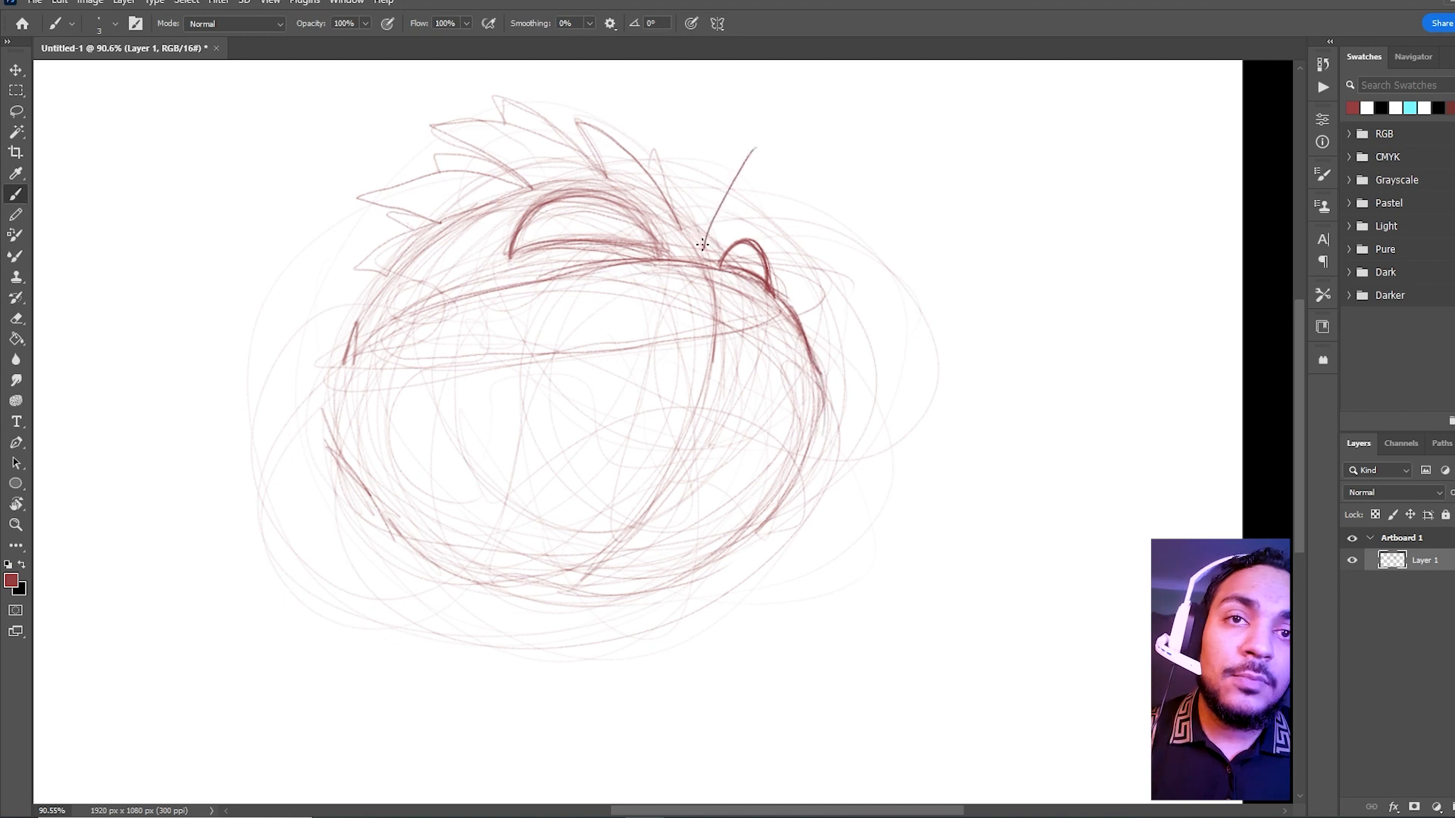
left_click_drag(859, 266, 862, 353)
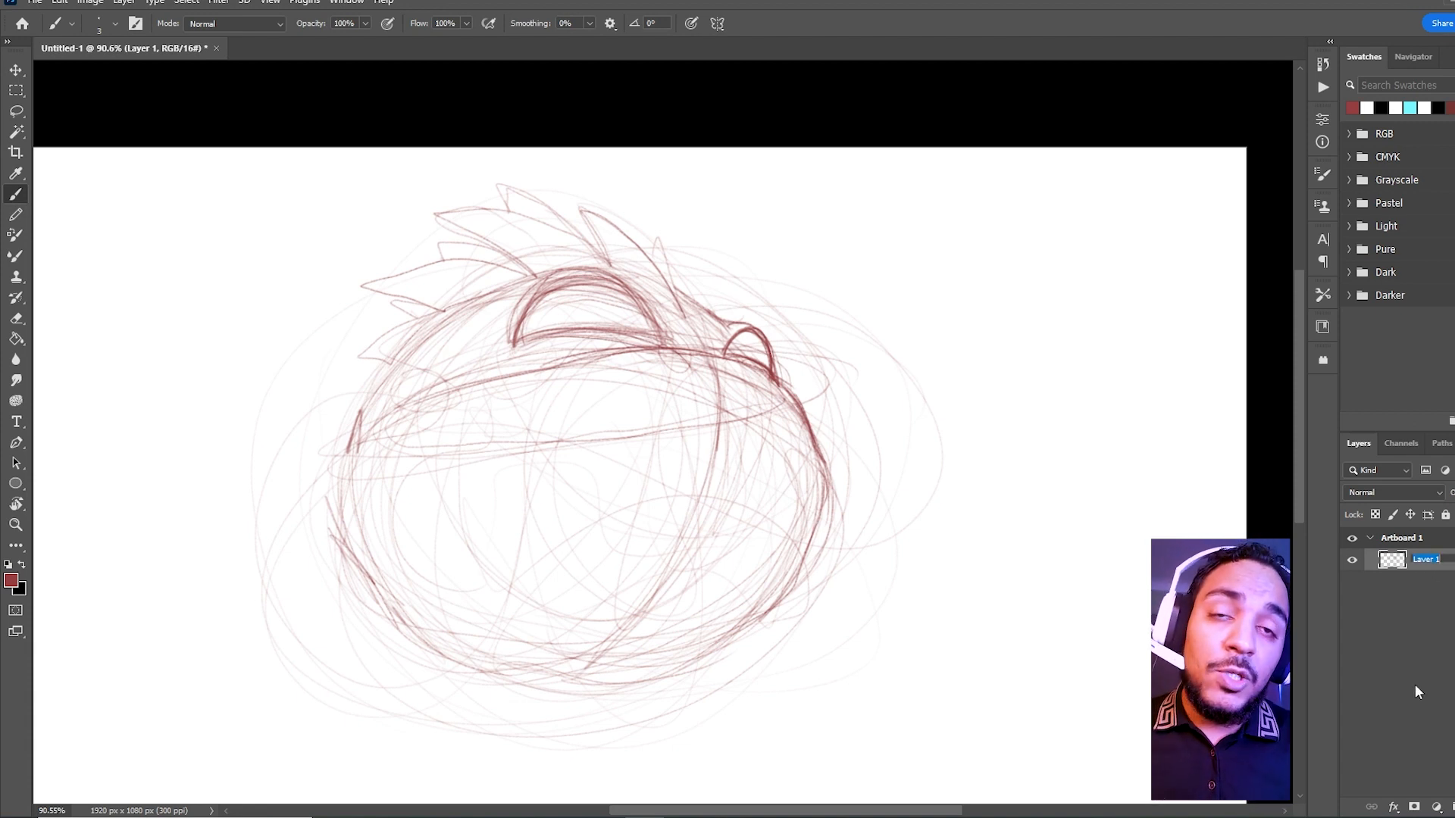
Rename Layer 1 as "construction lines"
type("construction")
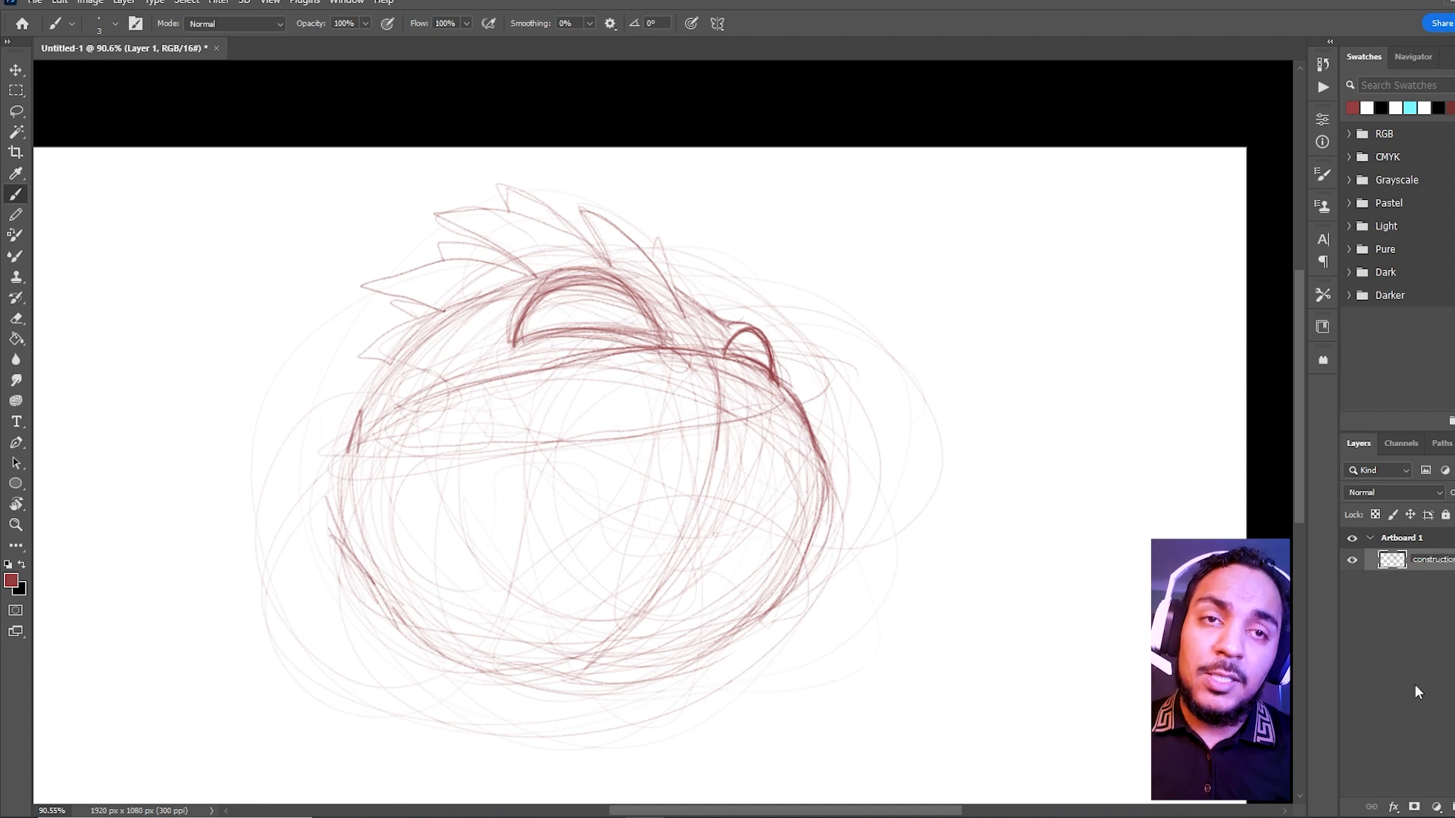
type(" lines")
key("Return")
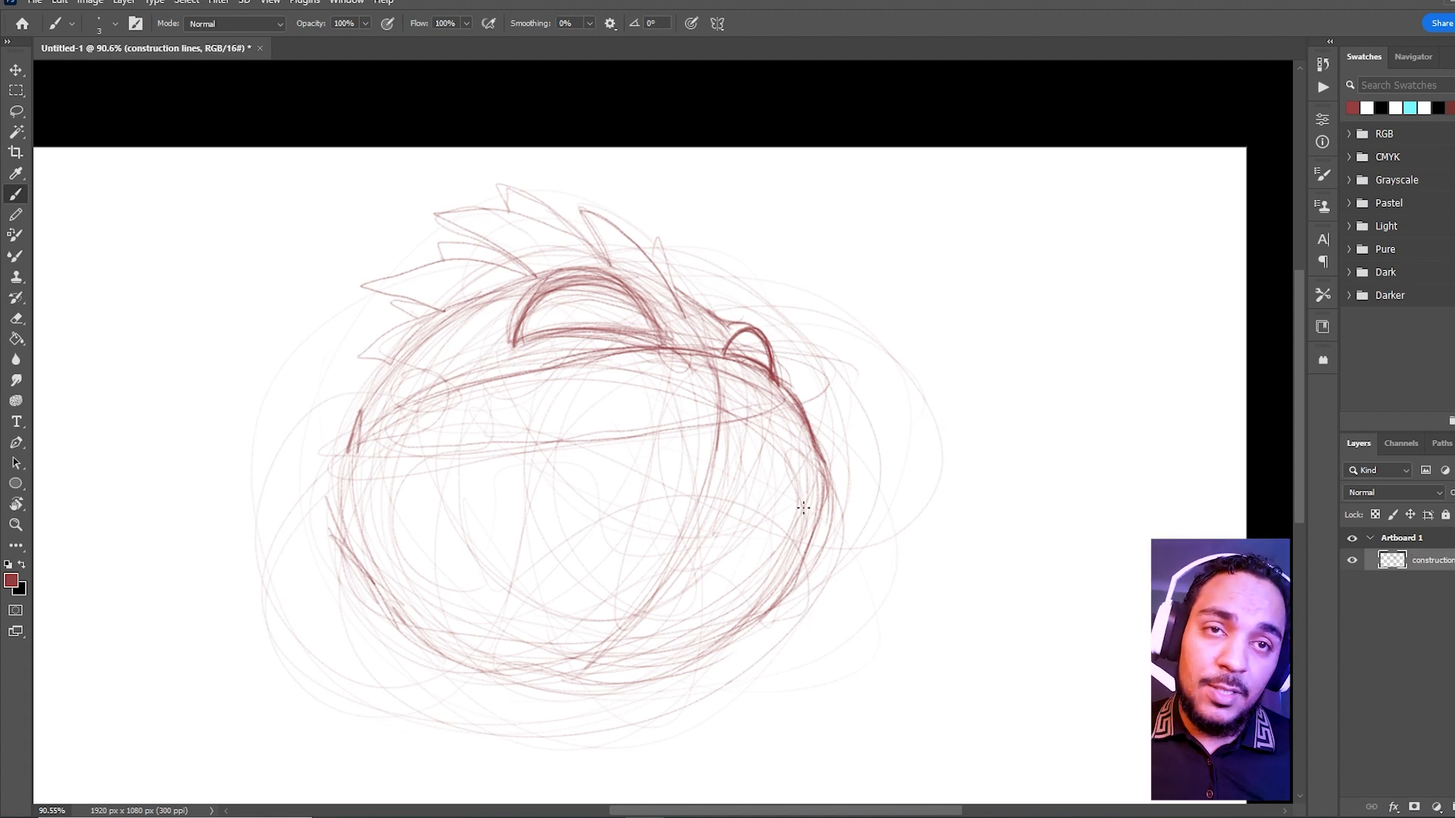
Round out the large eye's inner outline and add small triangular teeth along the mouth curve beneath the eyes
left_click_drag(724, 439, 694, 397)
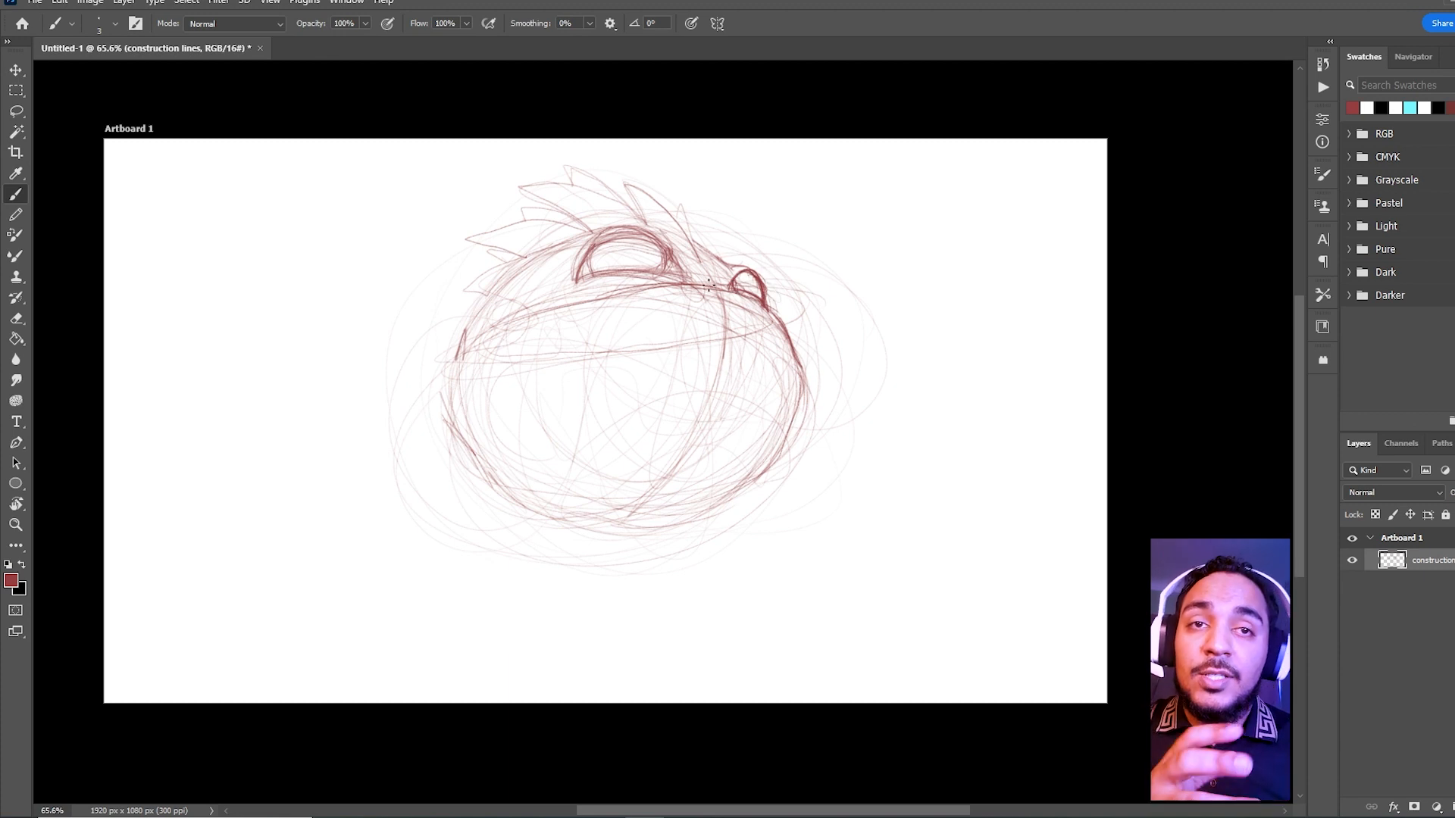
left_click_drag(724, 270, 722, 279)
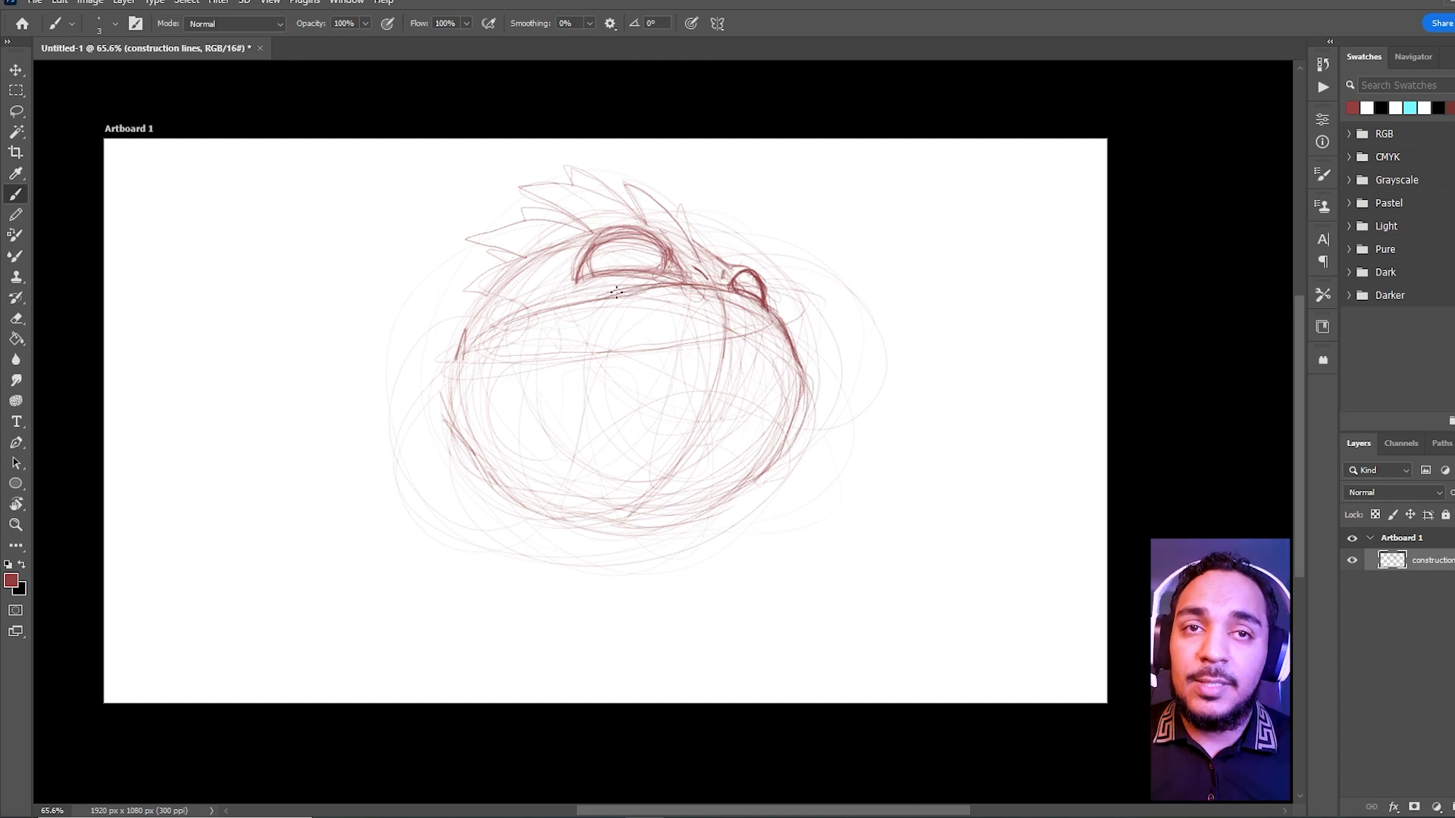
left_click_drag(613, 298, 627, 294)
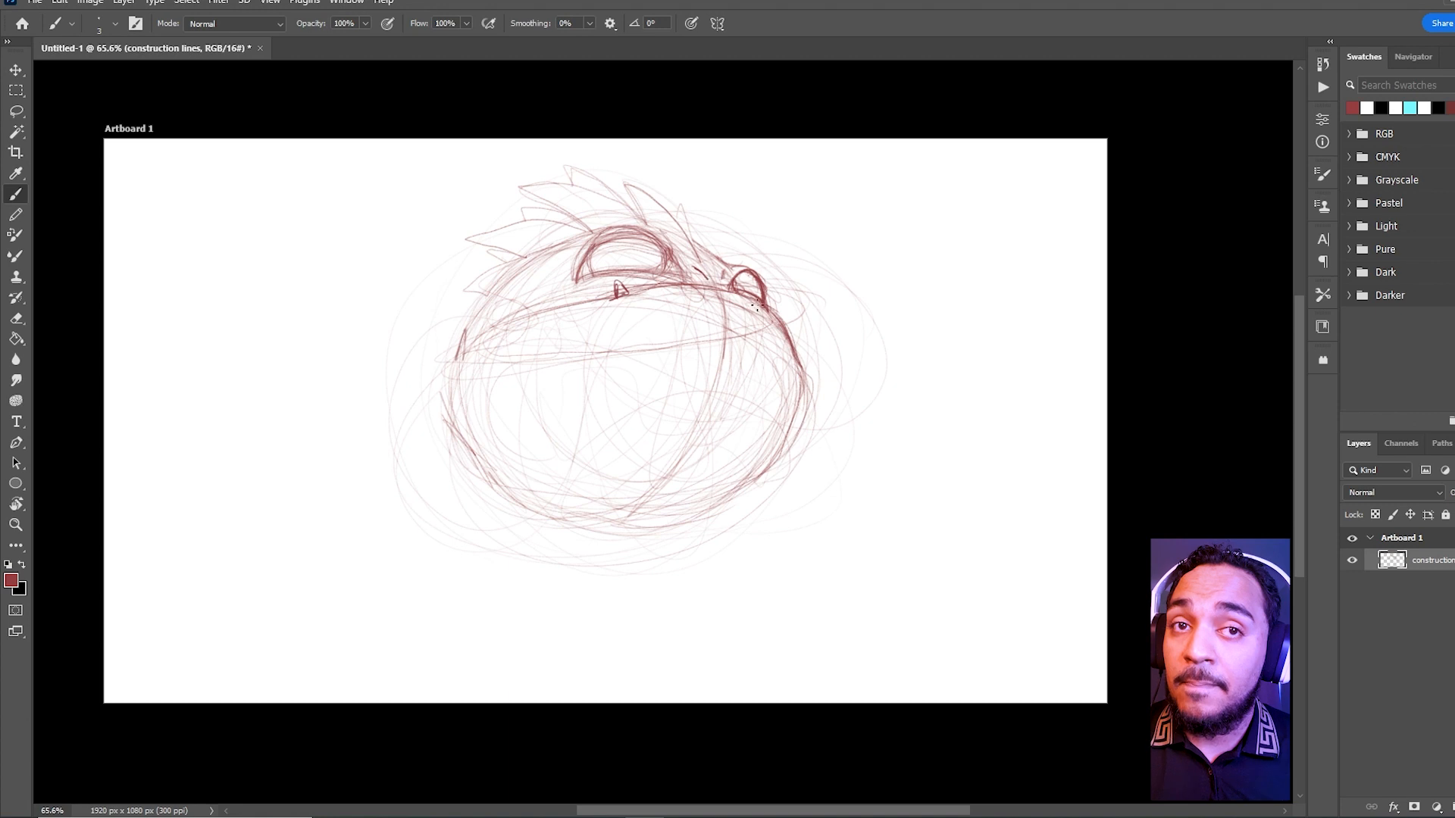
left_click_drag(781, 332, 788, 310)
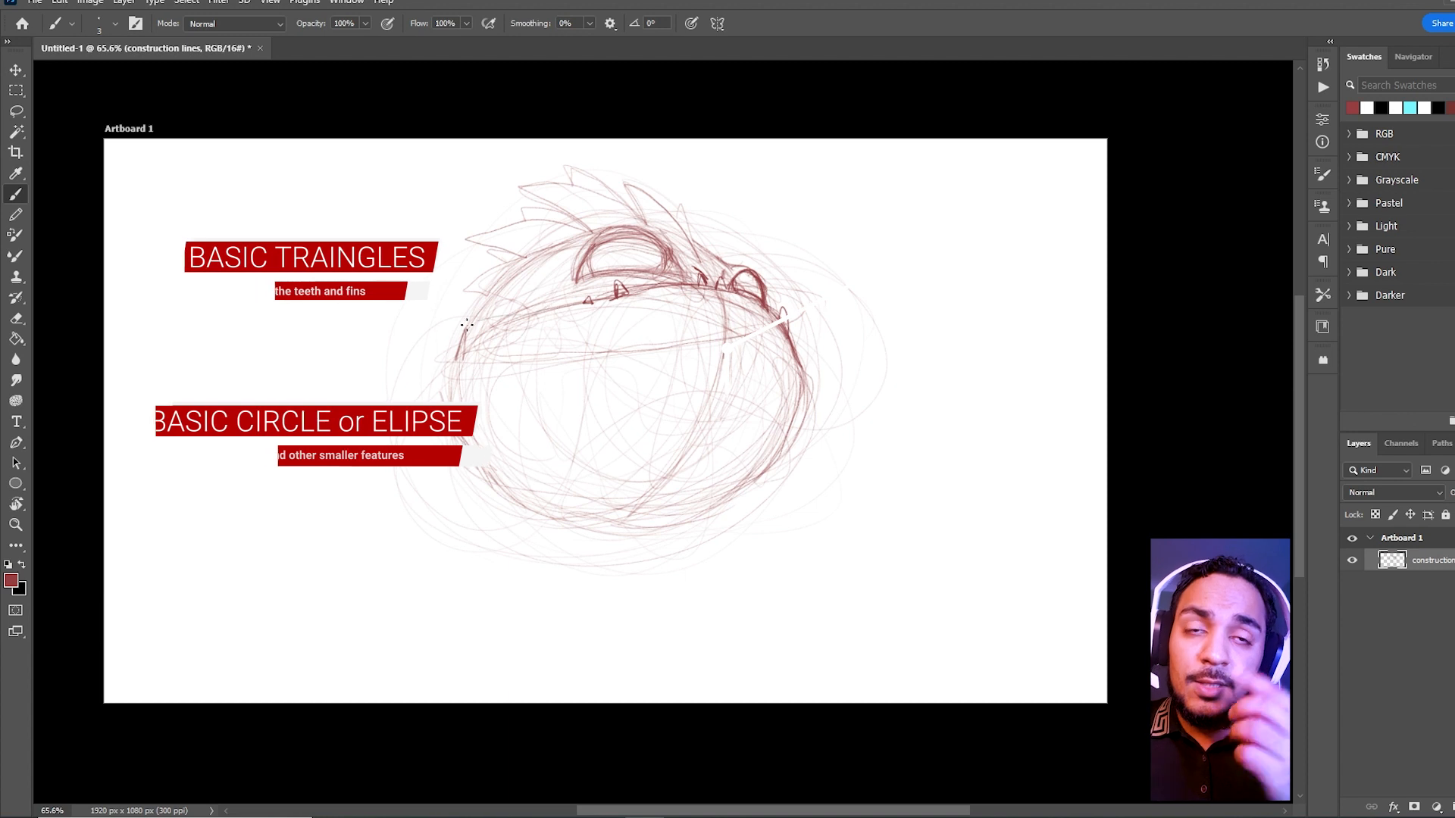
Sketch long pointed fins on the left and right sides of the circular body
mouse_move(400, 386)
left_mouse_down()
mouse_move(522, 316)
mouse_move(432, 402)
left_mouse_up()
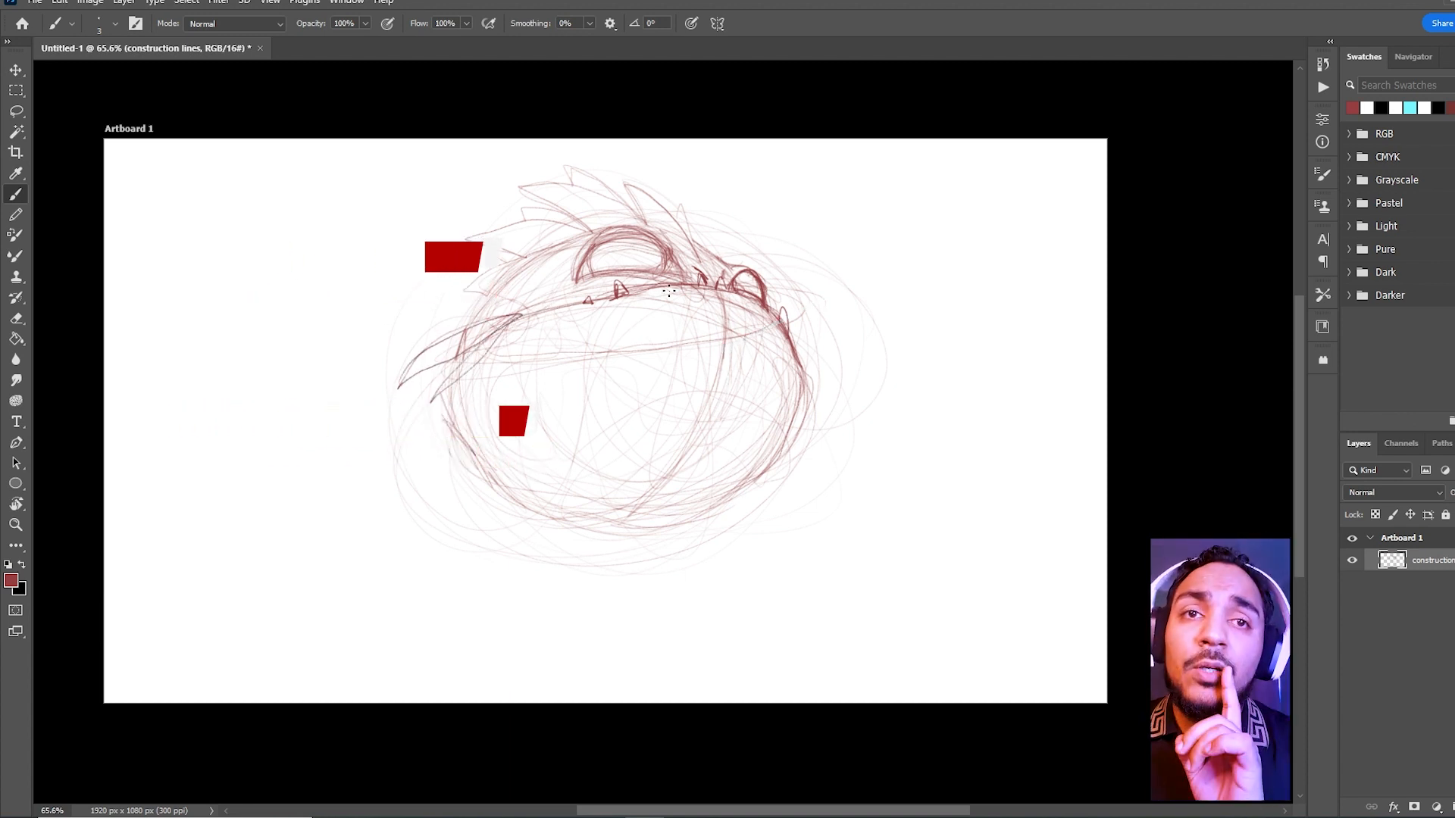
mouse_move(805, 364)
left_mouse_down()
mouse_move(827, 408)
mouse_move(807, 461)
mouse_move(799, 367)
mouse_move(808, 395)
mouse_move(802, 375)
mouse_move(785, 467)
left_mouse_up()
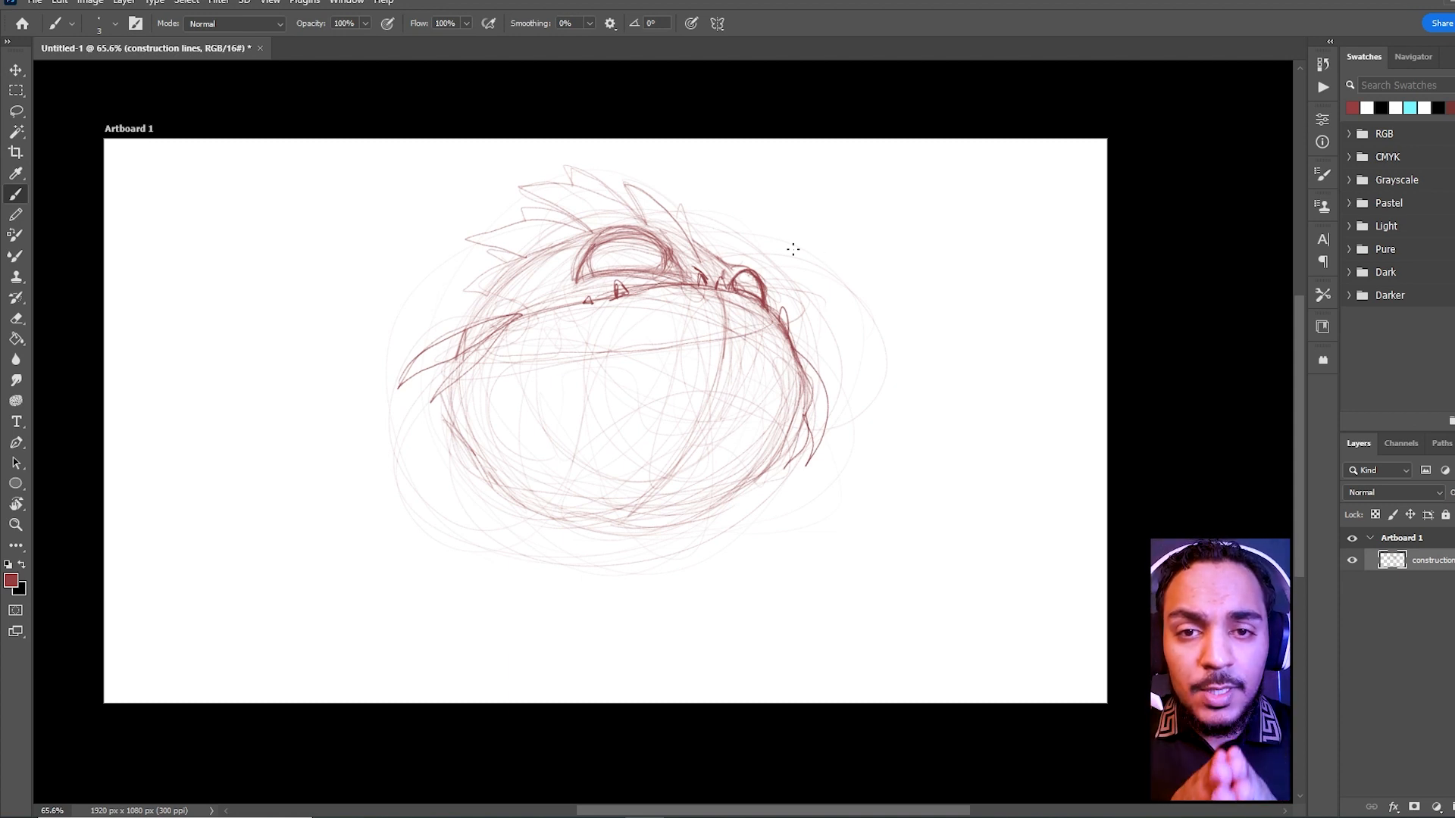
Draw arrows pointing at the sketch from its upper right and upper left, and erase both with the Eraser
mouse_move(898, 243)
left_mouse_down()
mouse_move(826, 309)
mouse_move(860, 307)
left_mouse_up()
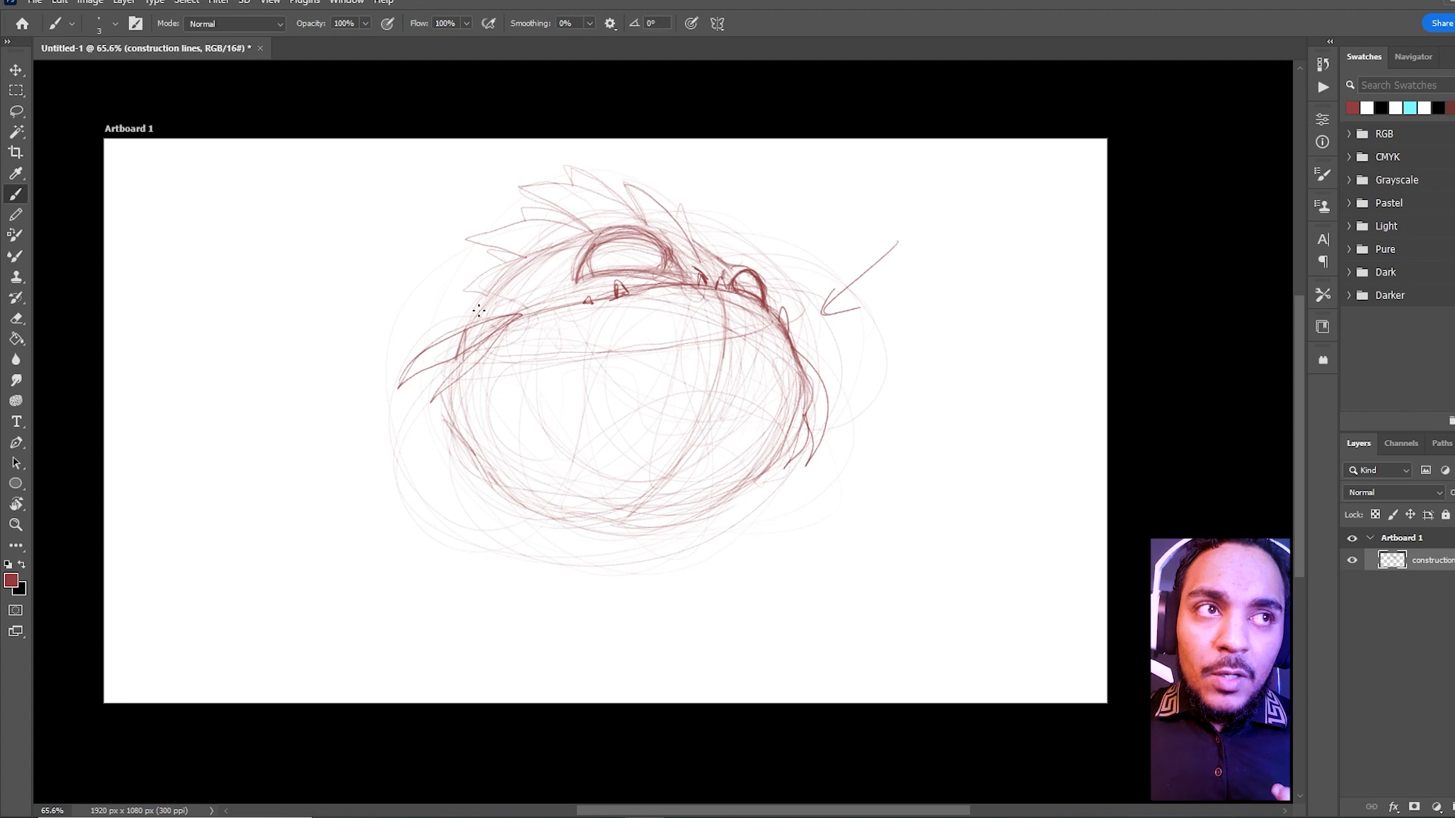
mouse_move(459, 187)
left_mouse_down()
mouse_move(487, 203)
mouse_move(470, 206)
left_mouse_up()
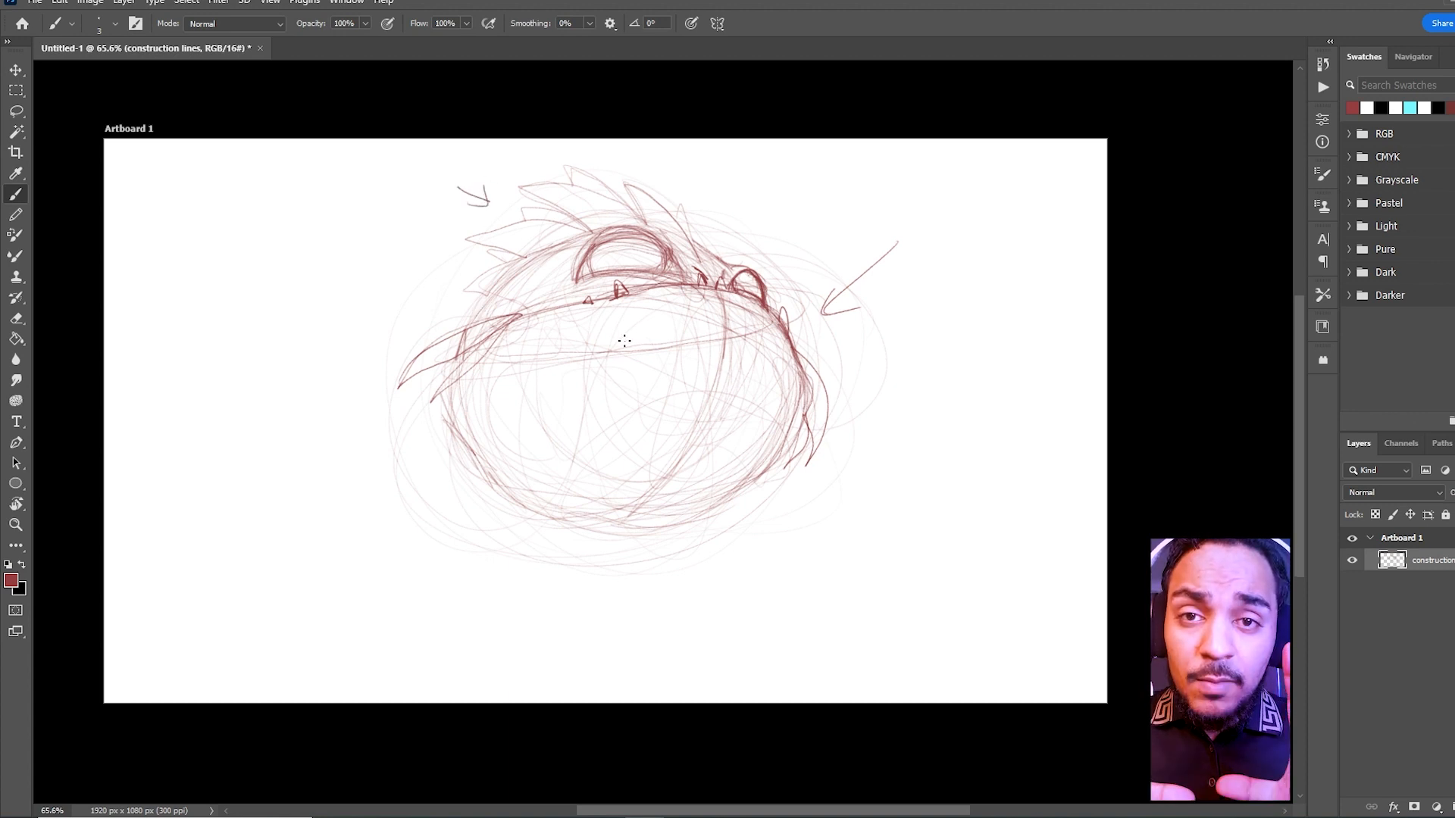
key("e")
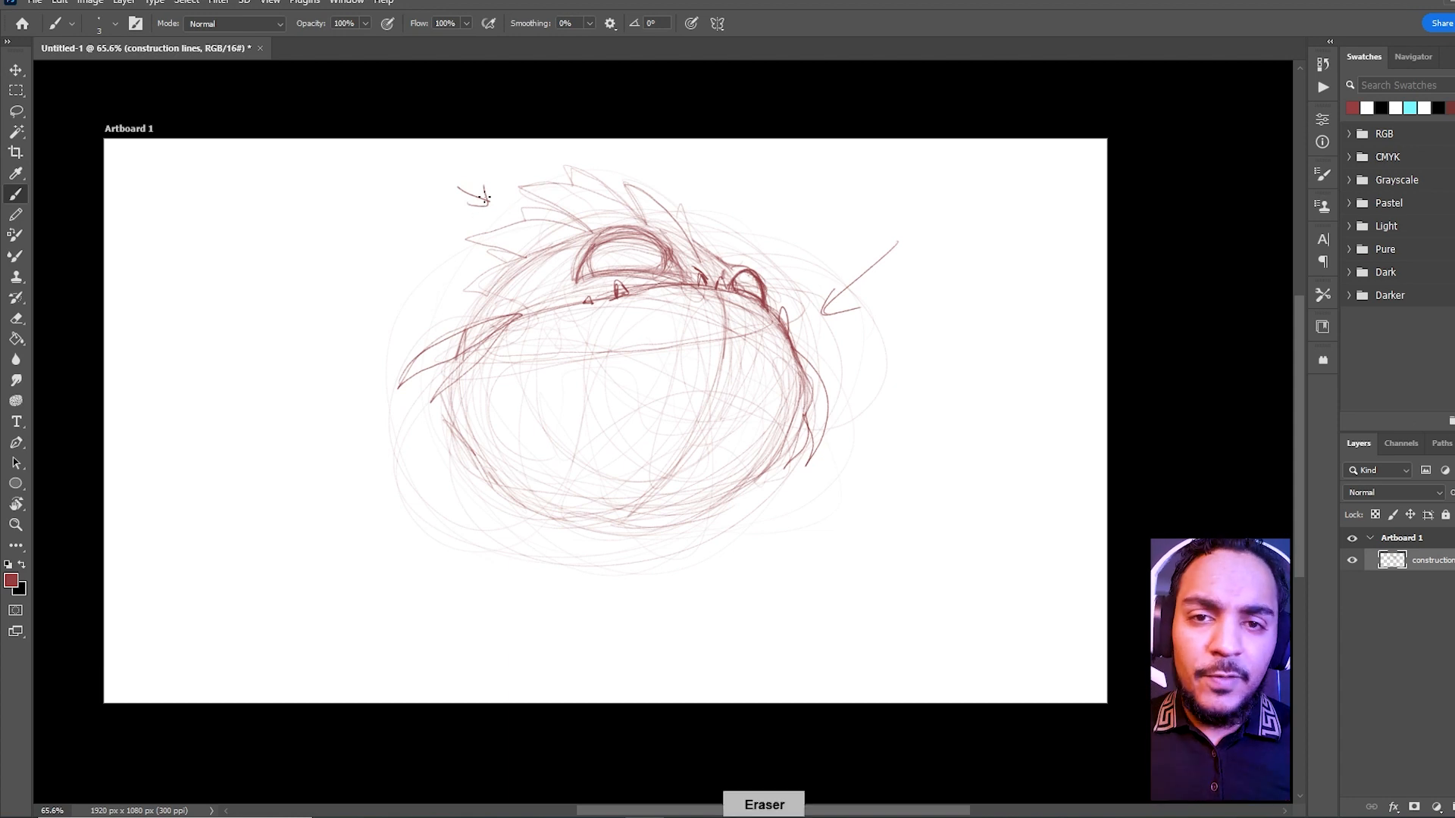
left_click_drag(454, 186, 480, 202)
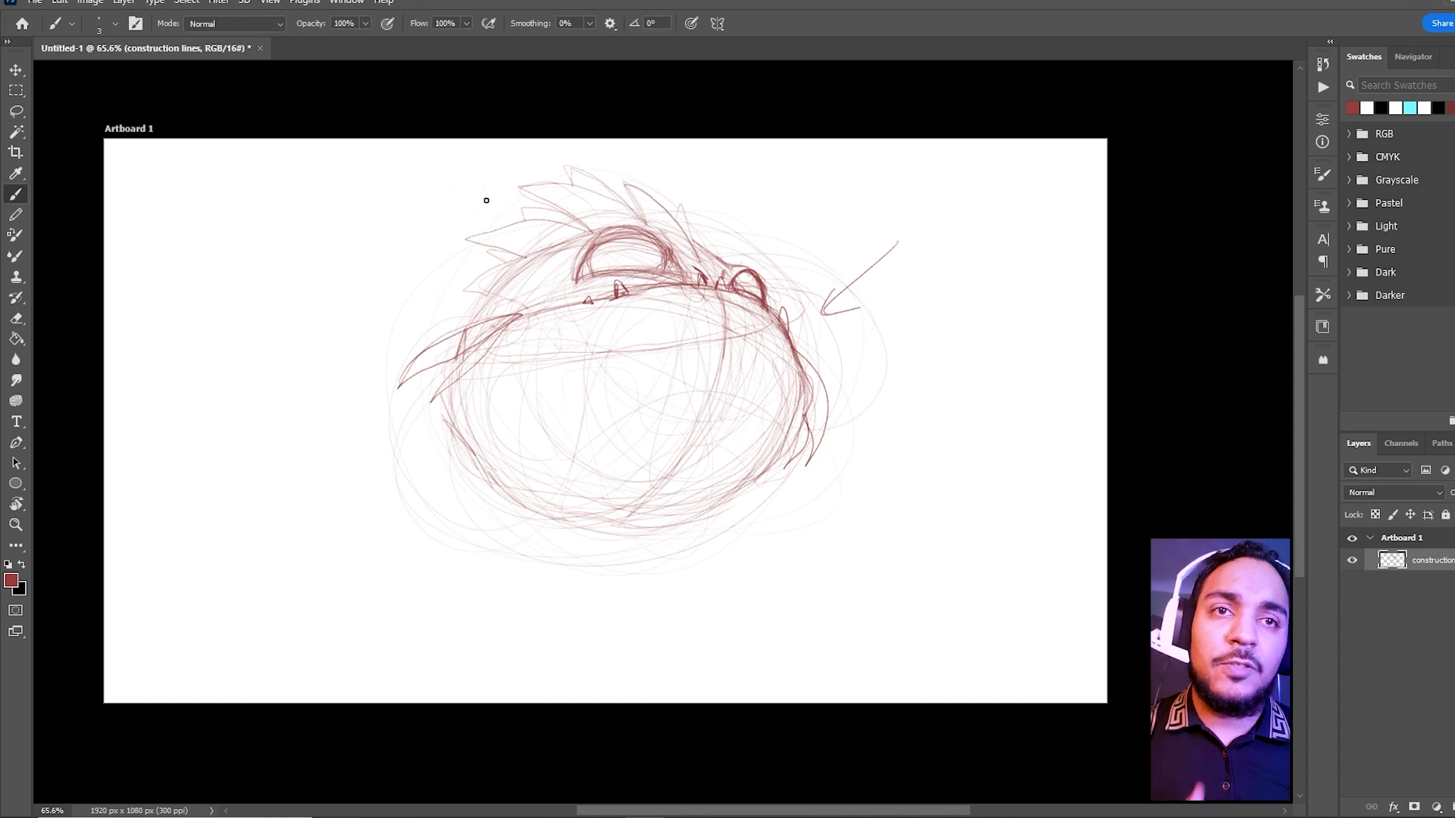
left_click_drag(838, 309, 910, 227)
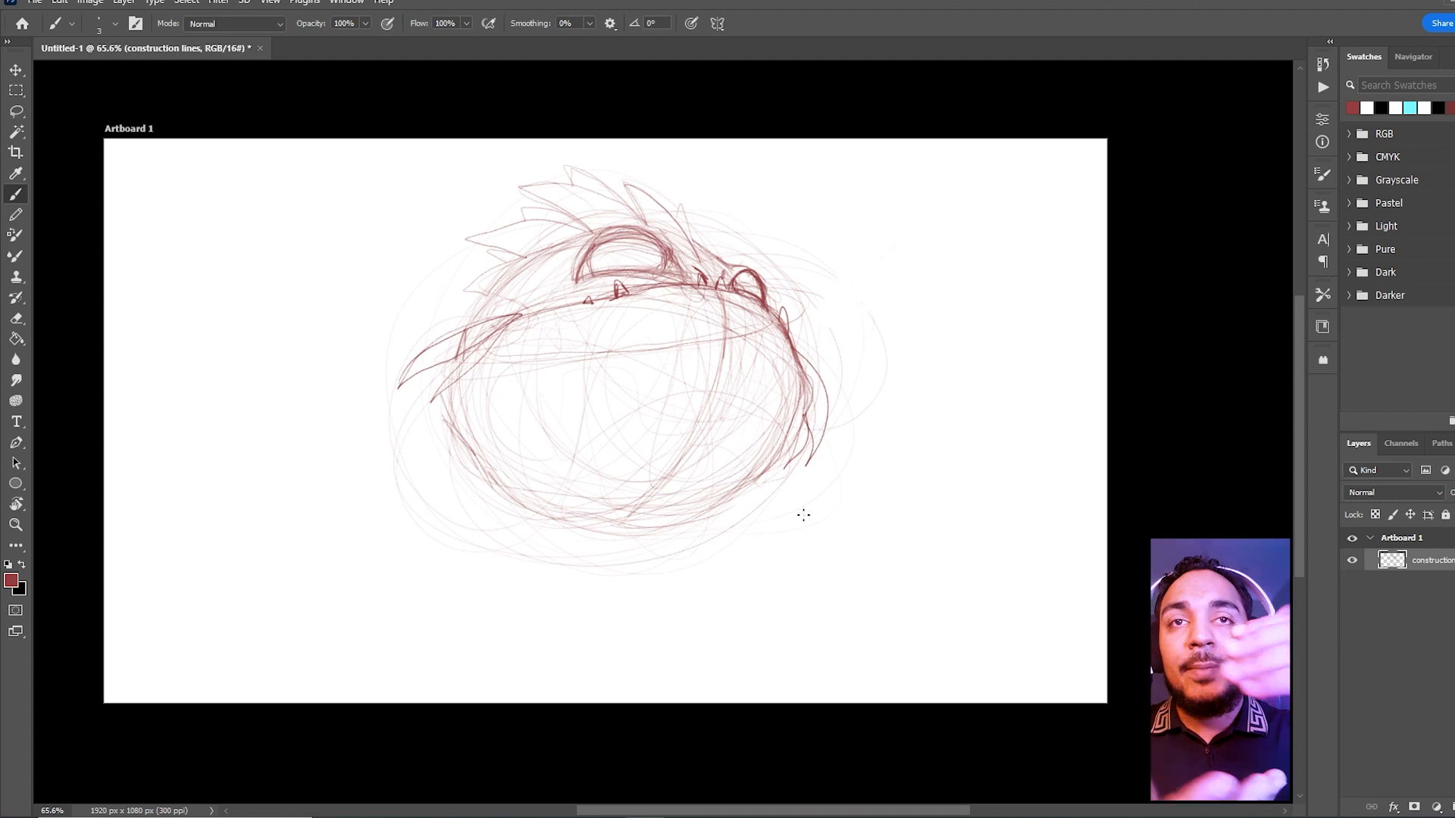
Hide the construction lines layer and show it again
left_click(1353, 561)
left_click(1353, 560)
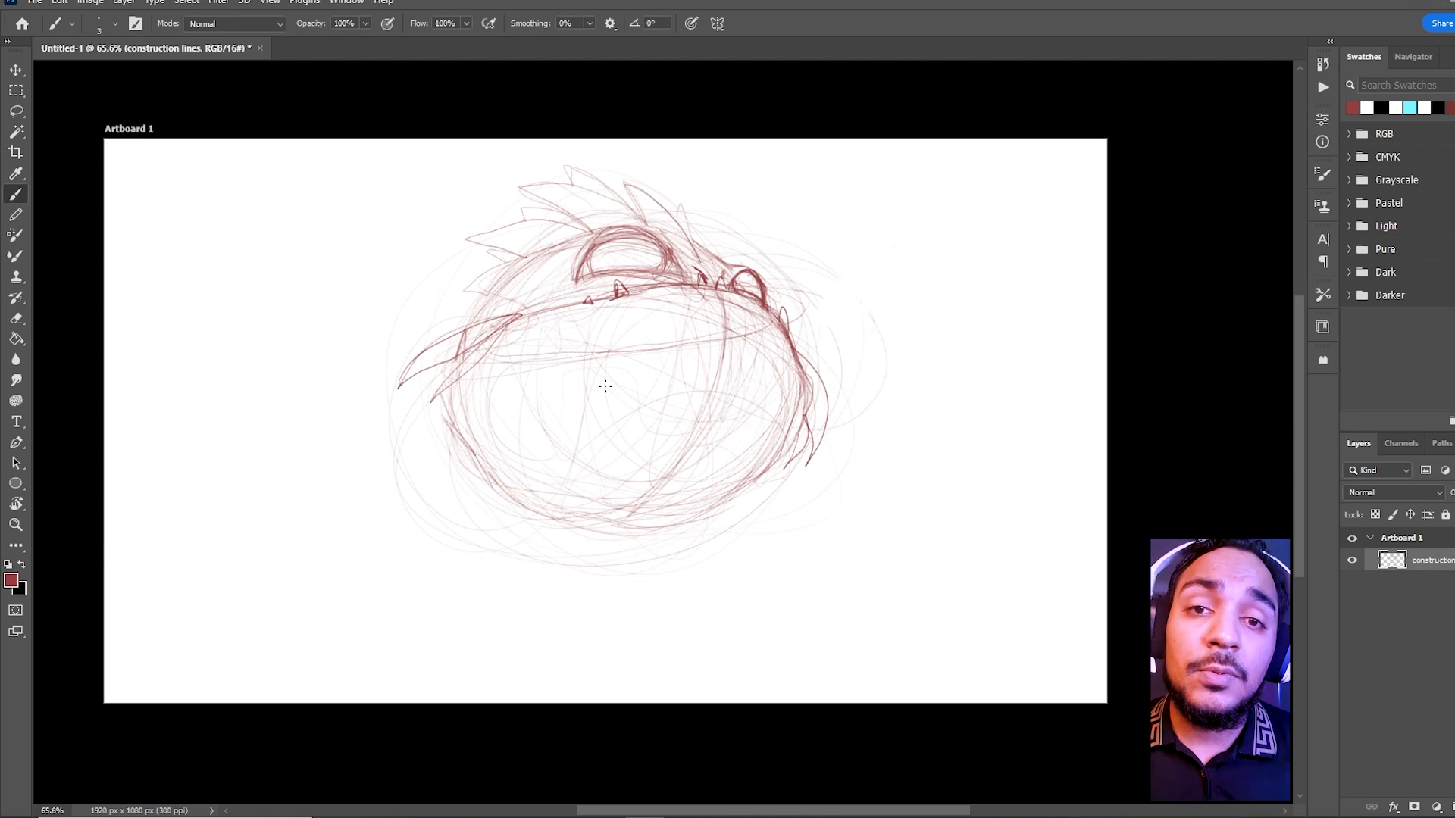
Sketch long curling tendrils from the body's middle out past its left side and looping around its right side
mouse_move(646, 321)
left_mouse_down()
mouse_move(610, 341)
mouse_move(571, 458)
mouse_move(554, 415)
mouse_move(416, 547)
mouse_move(365, 536)
left_mouse_up()
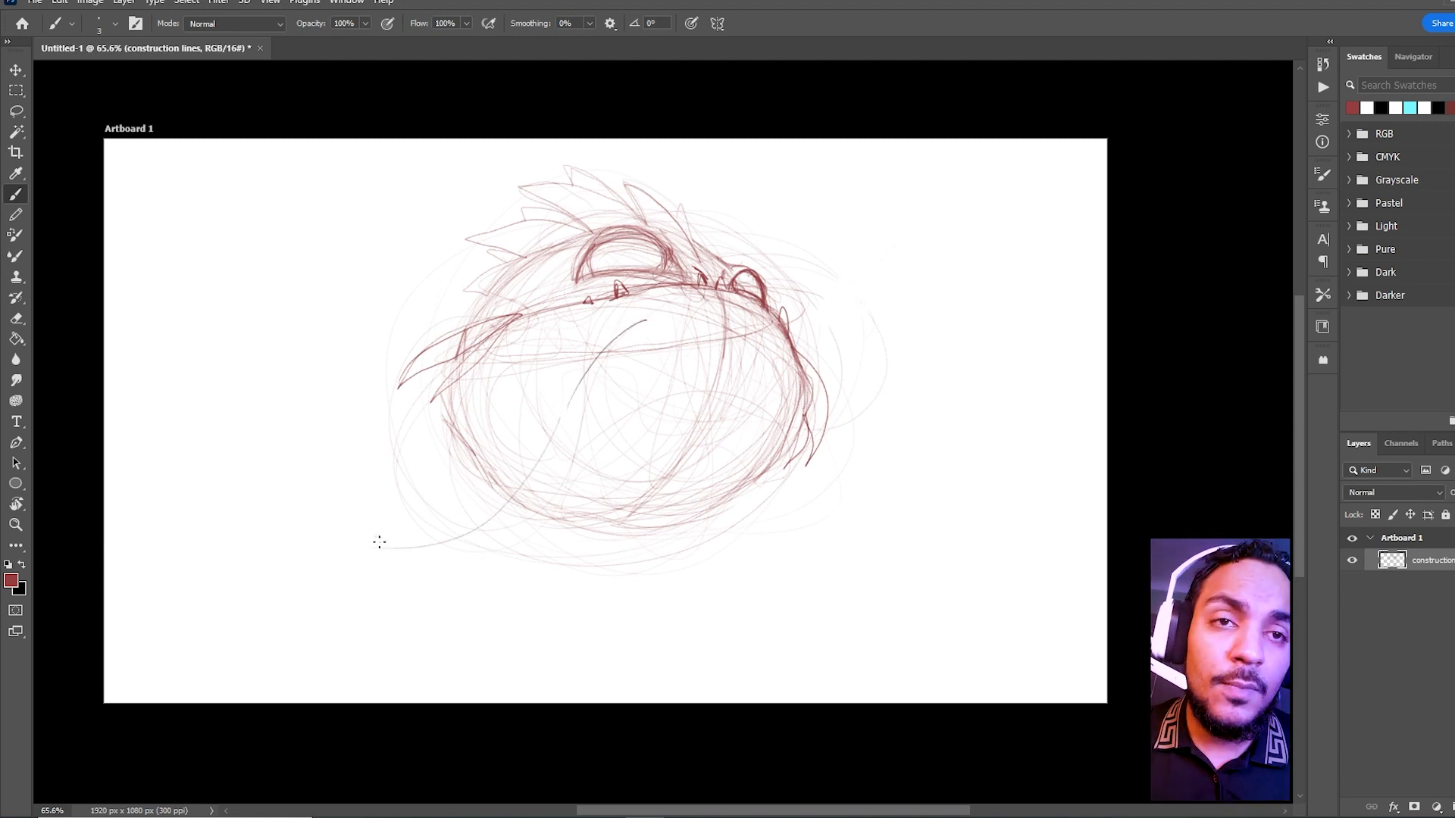
key("ctrl")
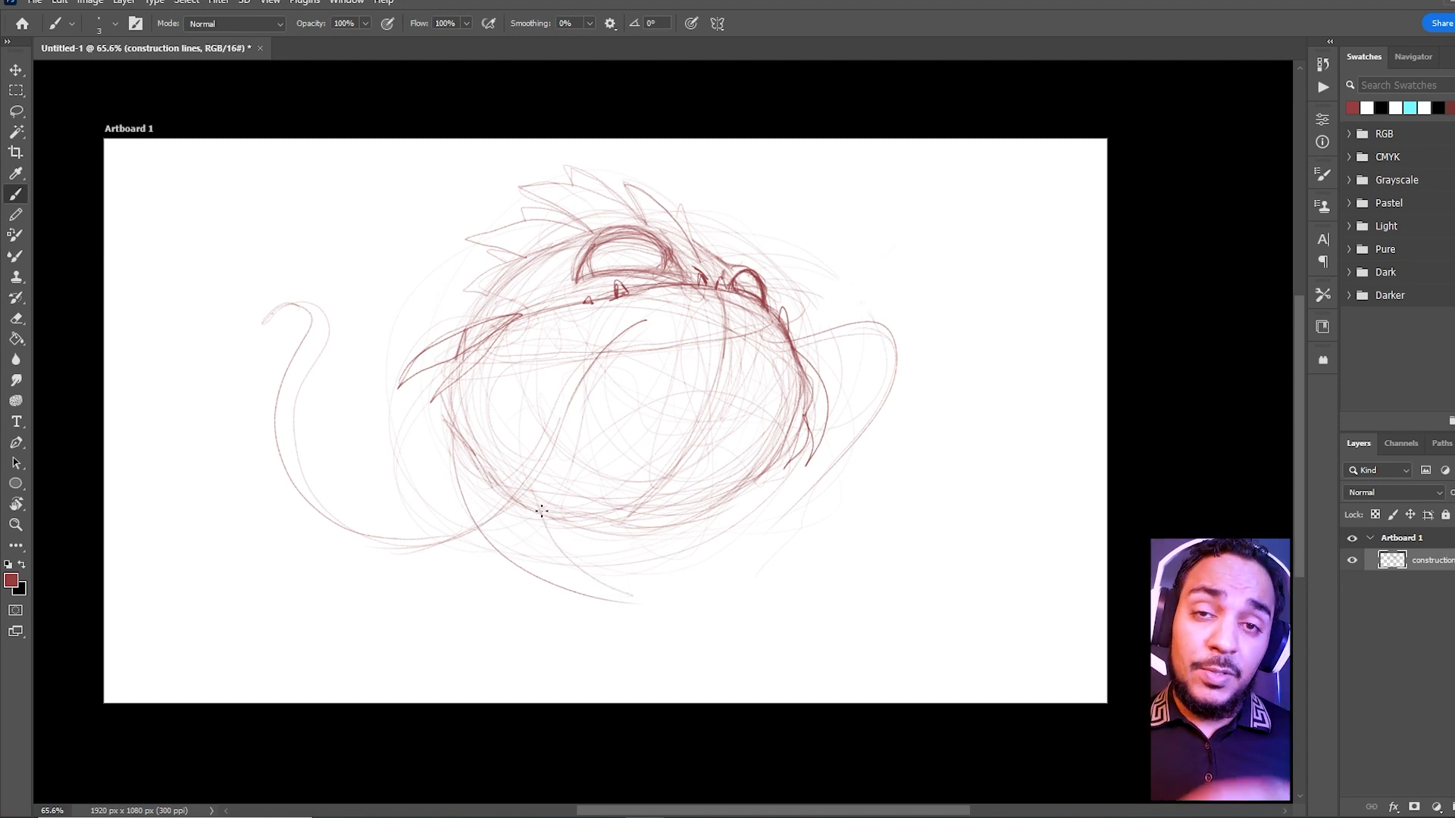
key("ctrl+z")
Sketch a tail of long pointed fin strokes sweeping from the underside of the body toward the lower right
mouse_move(612, 588)
left_mouse_down()
mouse_move(774, 625)
mouse_move(619, 536)
left_mouse_up()
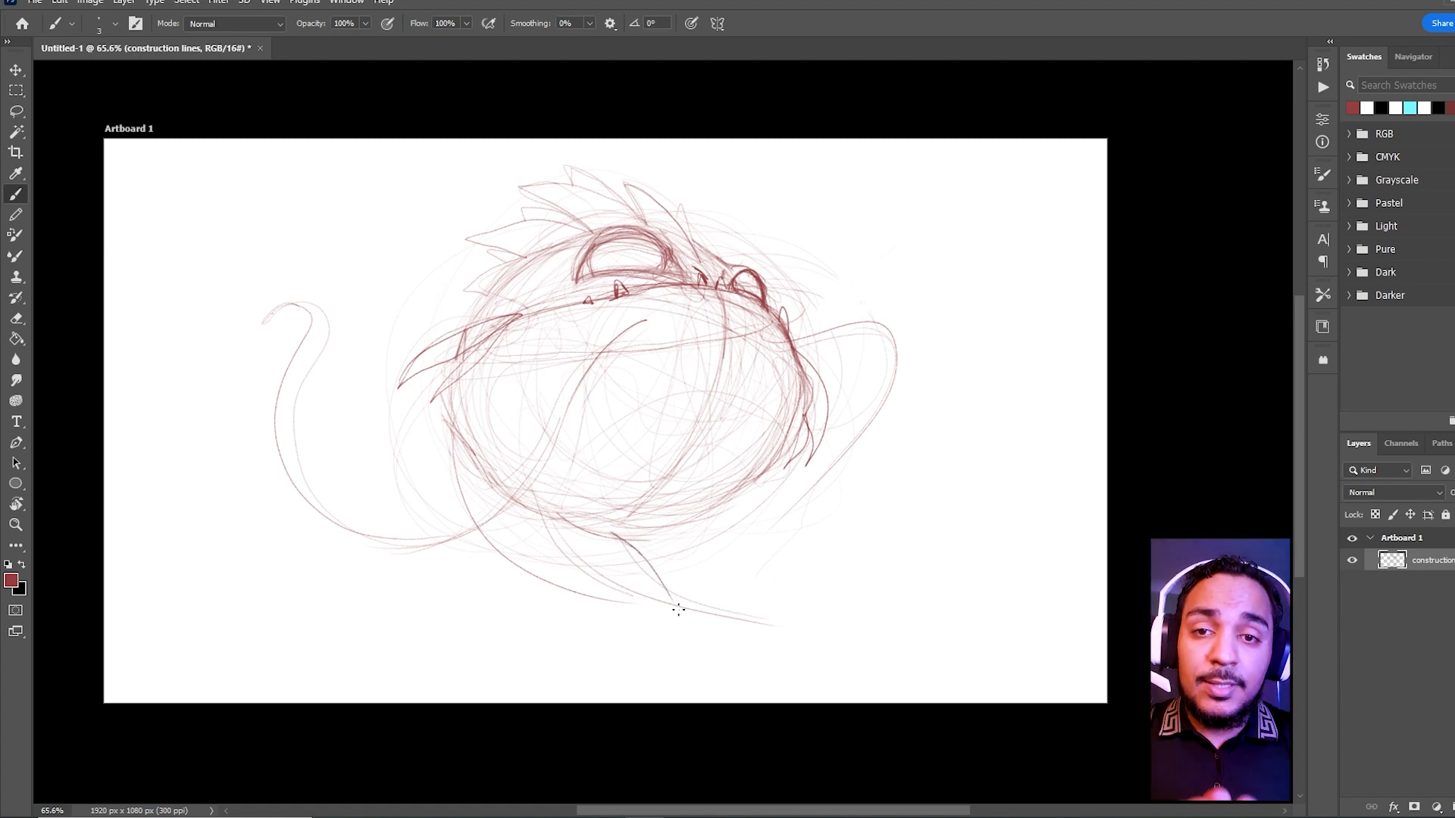
left_click_drag(515, 512, 699, 615)
left_click_drag(566, 535, 772, 607)
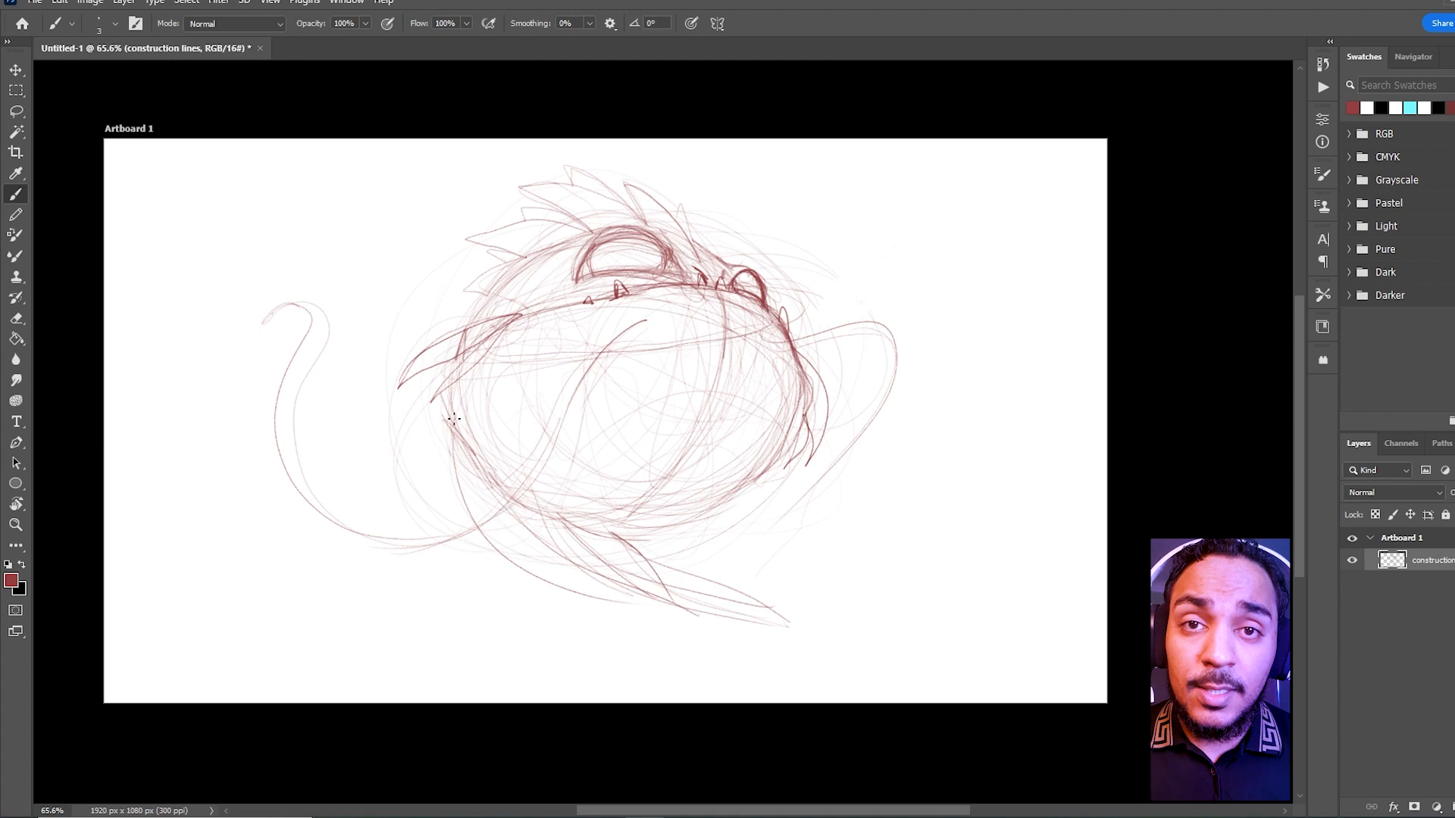
left_click_drag(595, 535, 807, 637)
left_click_drag(623, 535, 709, 555)
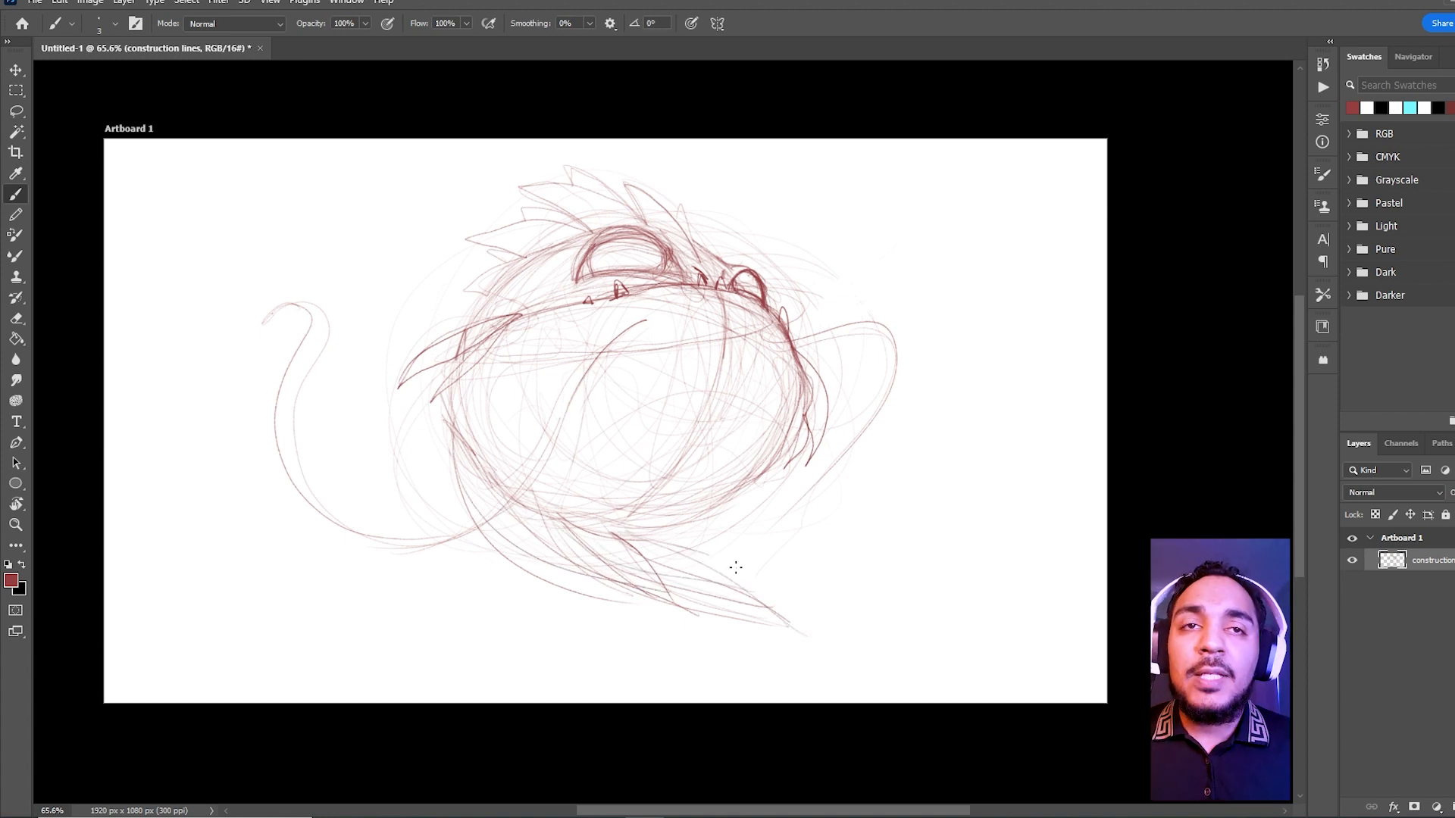
left_click_drag(530, 543, 707, 635)
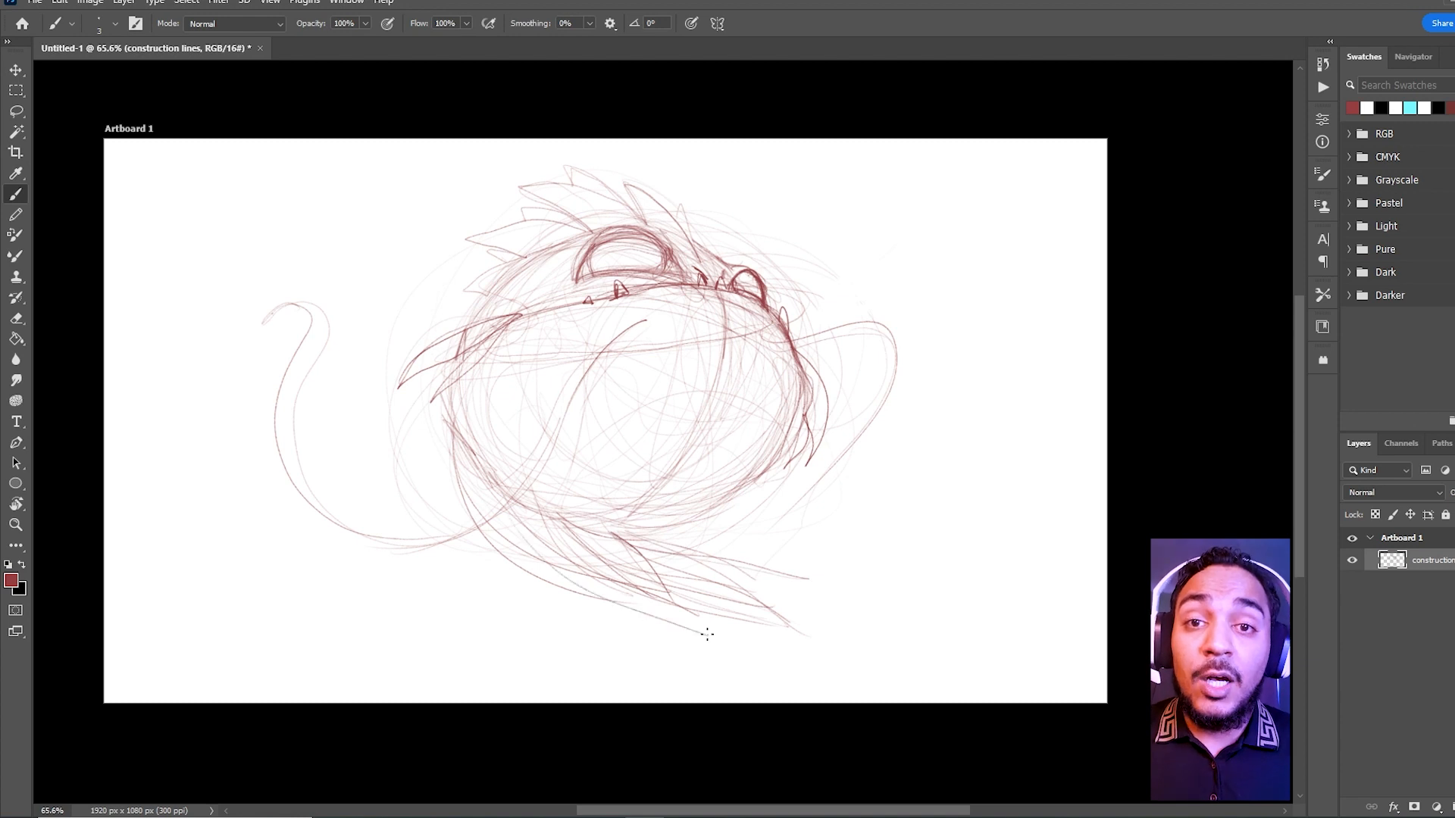
mouse_move(732, 319)
left_mouse_down()
mouse_move(682, 354)
mouse_move(724, 331)
left_mouse_up()
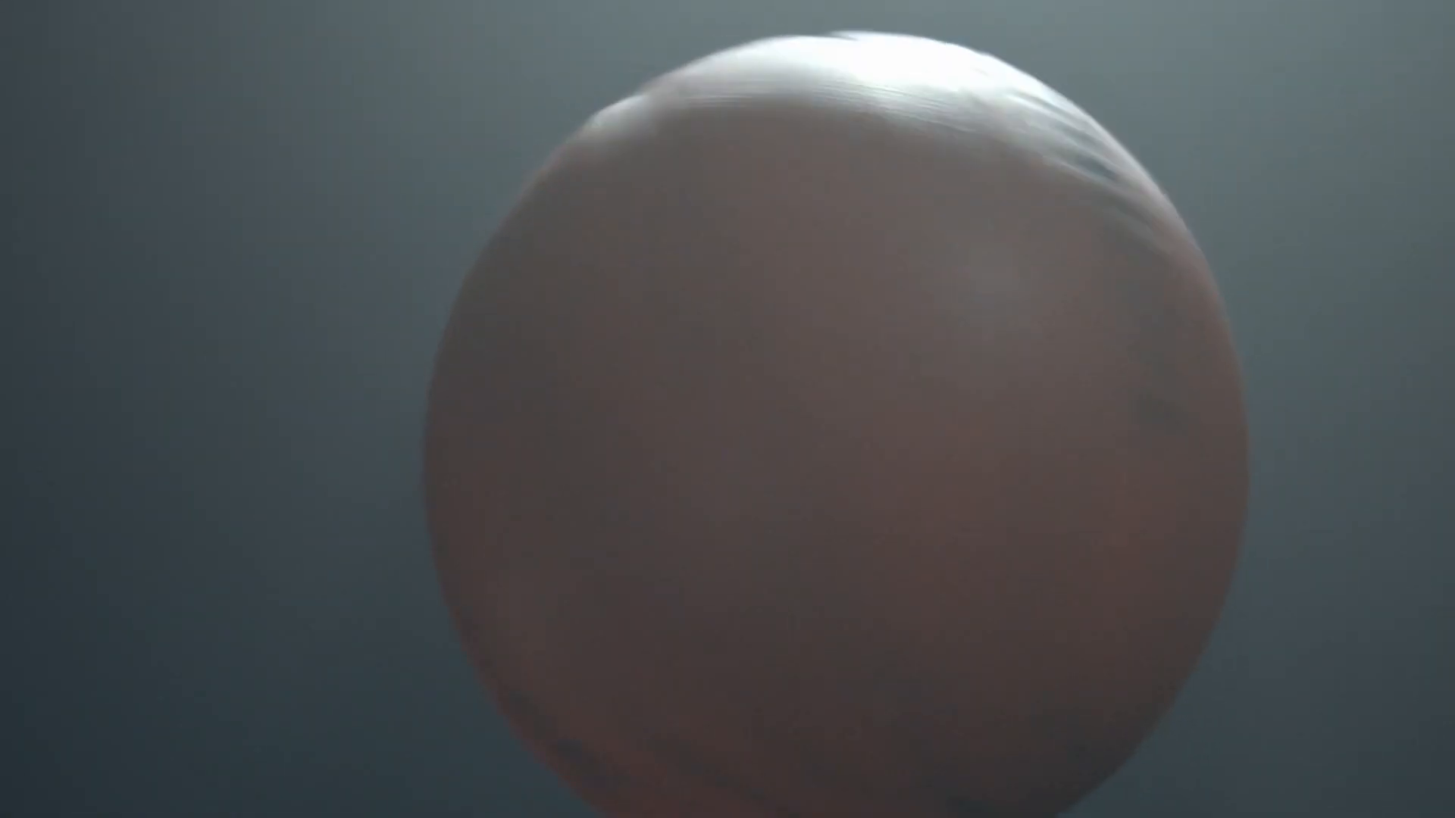
left_click_drag(519, 235, 616, 205)
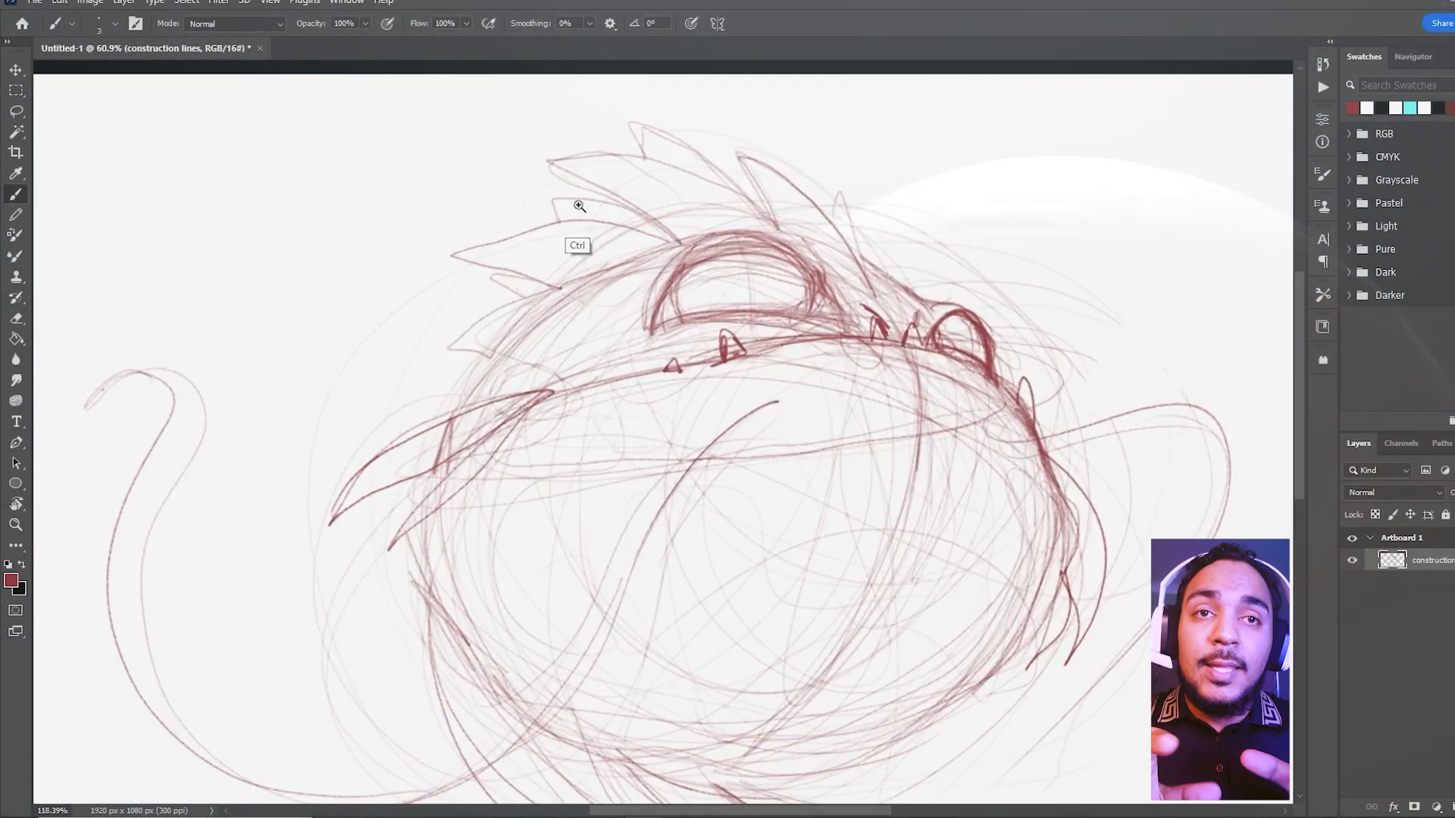
left_click_drag(898, 233, 788, 272)
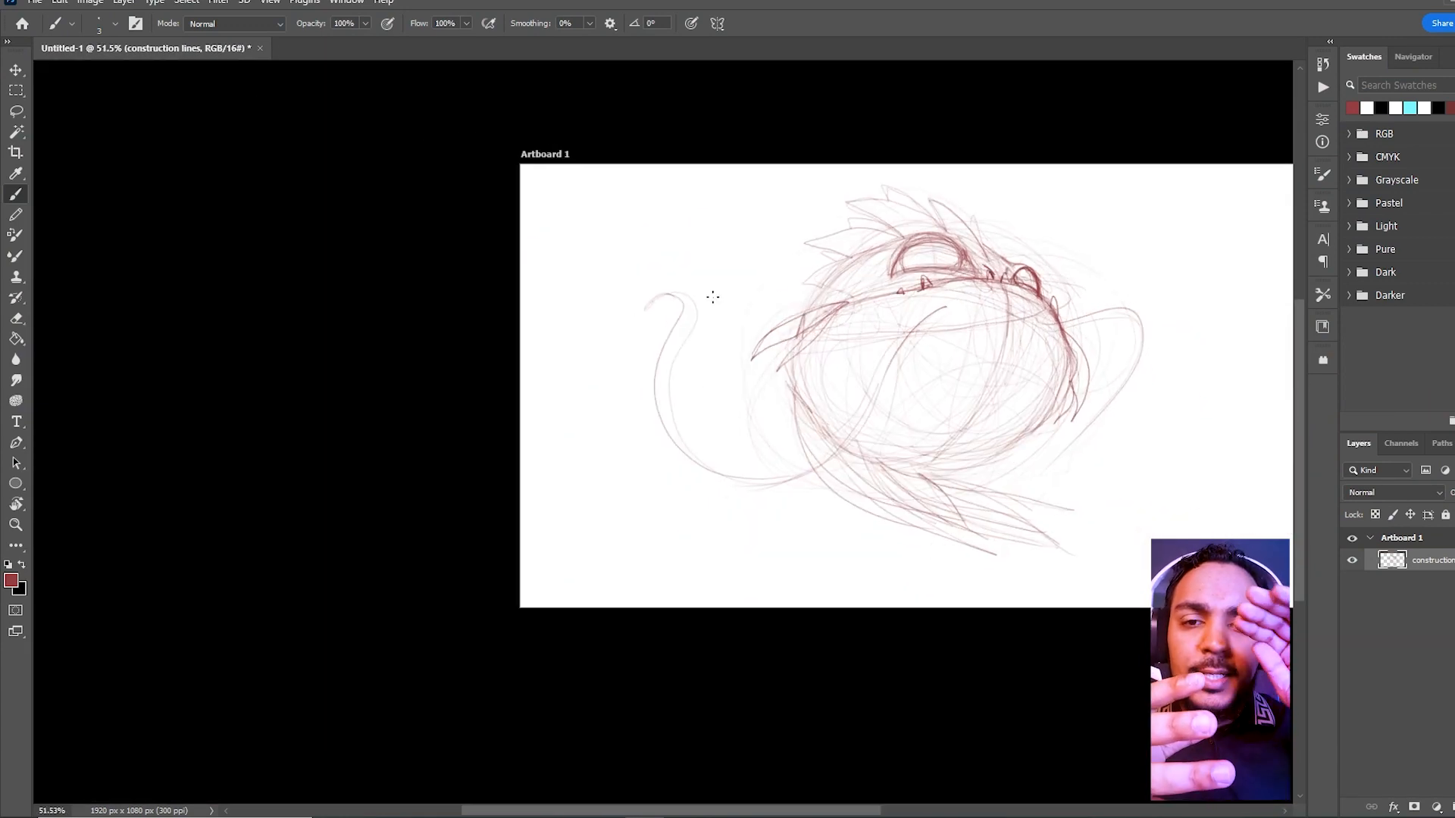
left_click_drag(598, 329, 422, 394)
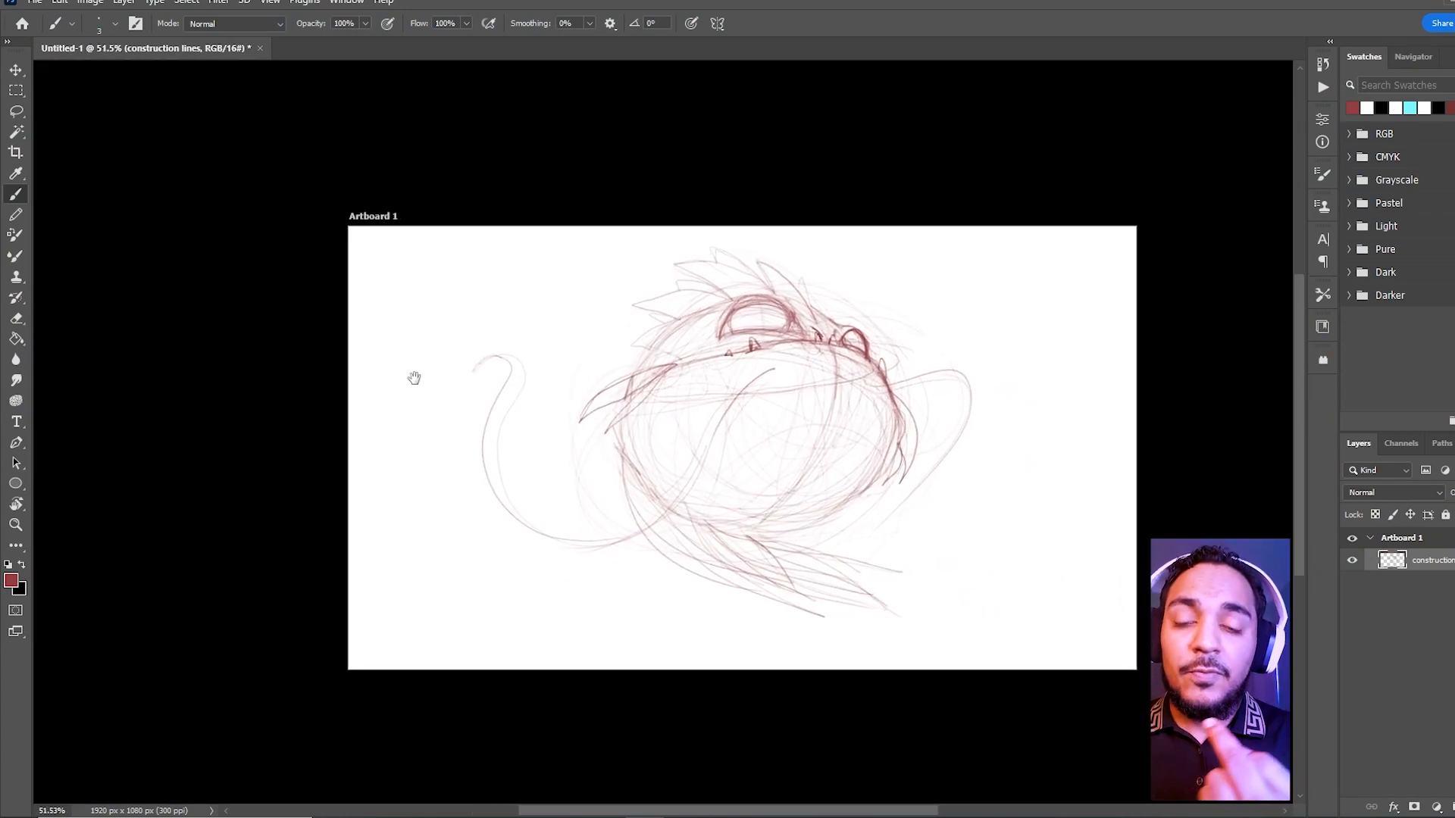
left_click_drag(548, 390, 432, 376)
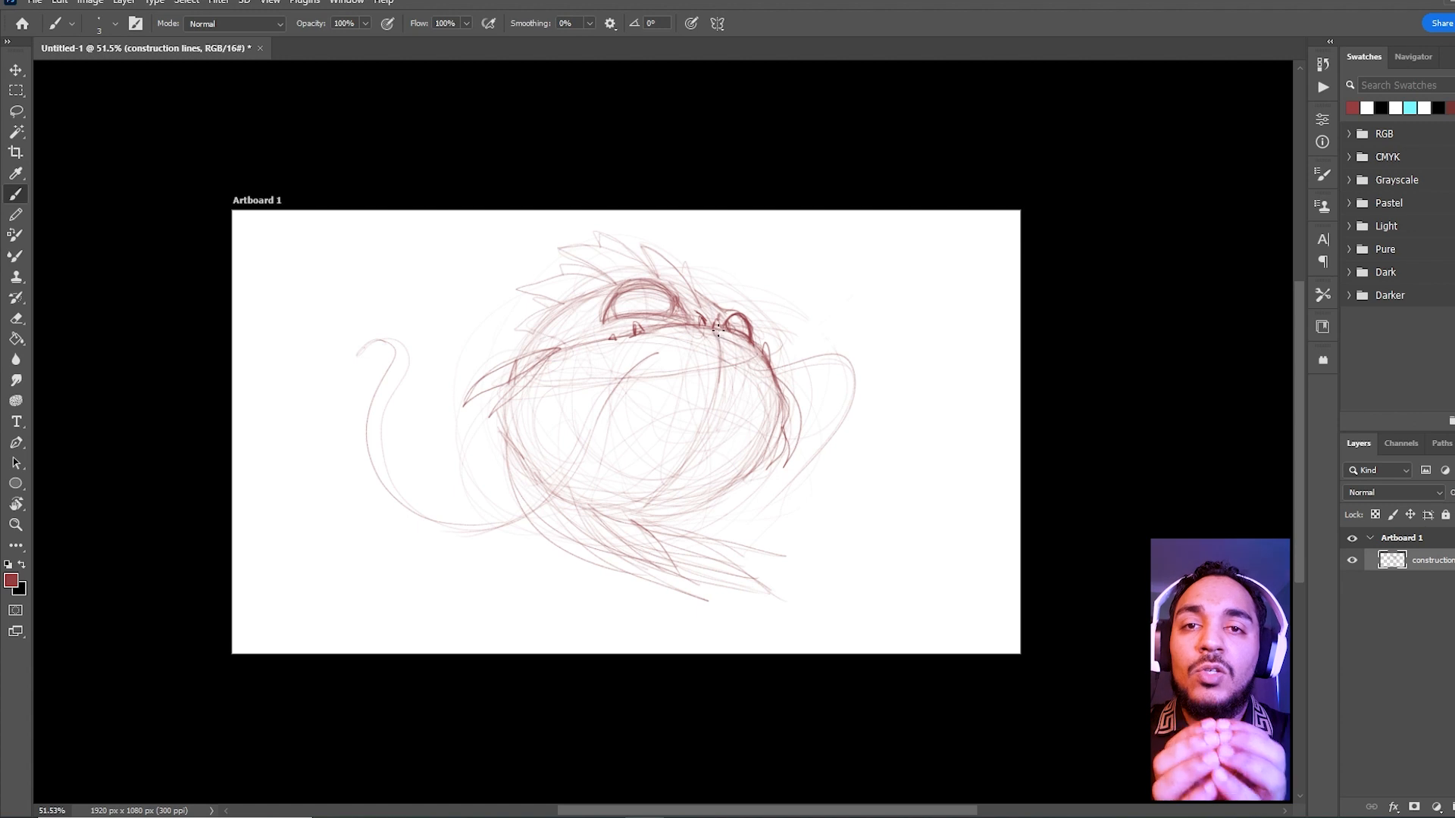
right_click(697, 301)
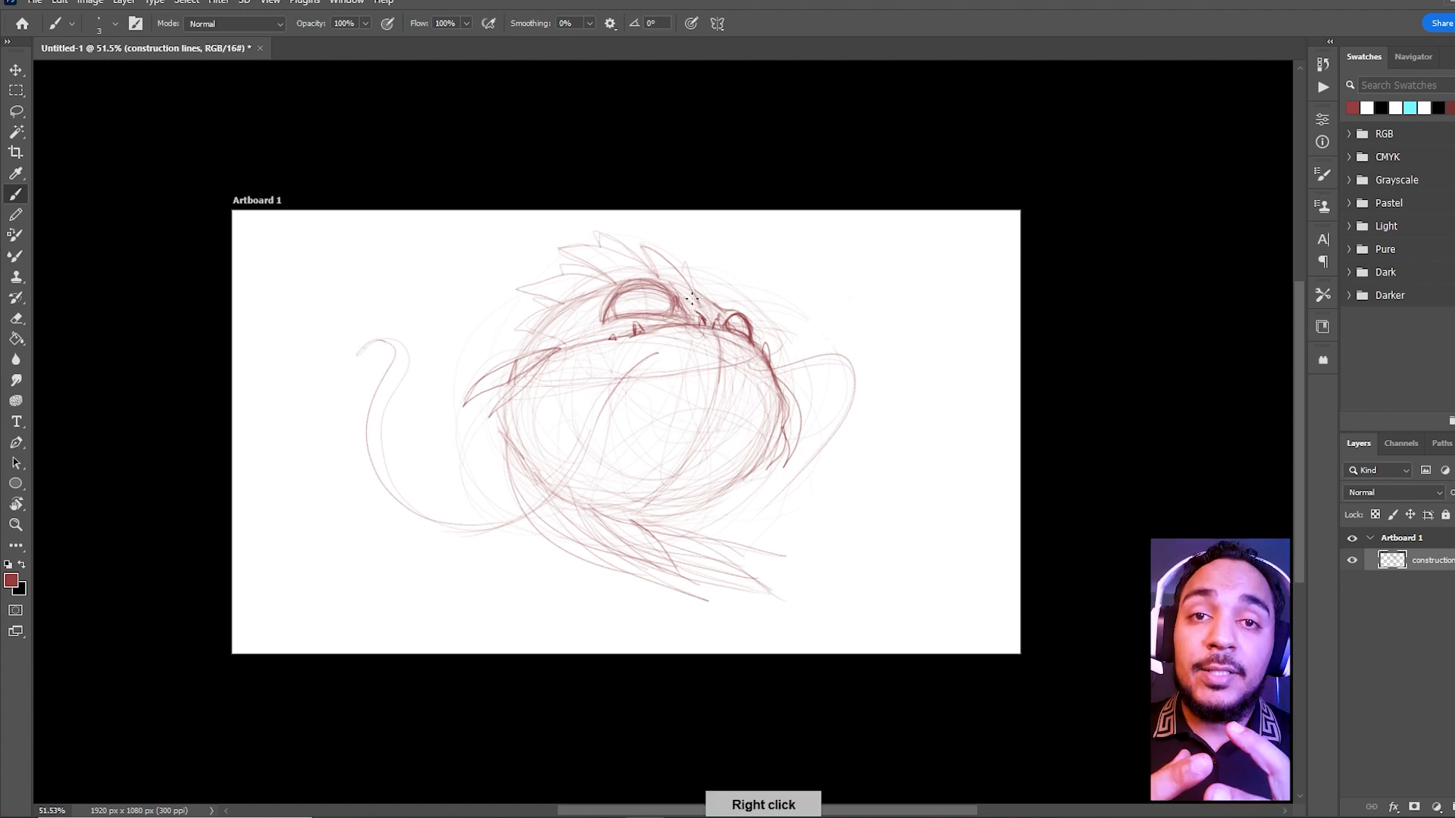
right_click(700, 297)
left_click(663, 322)
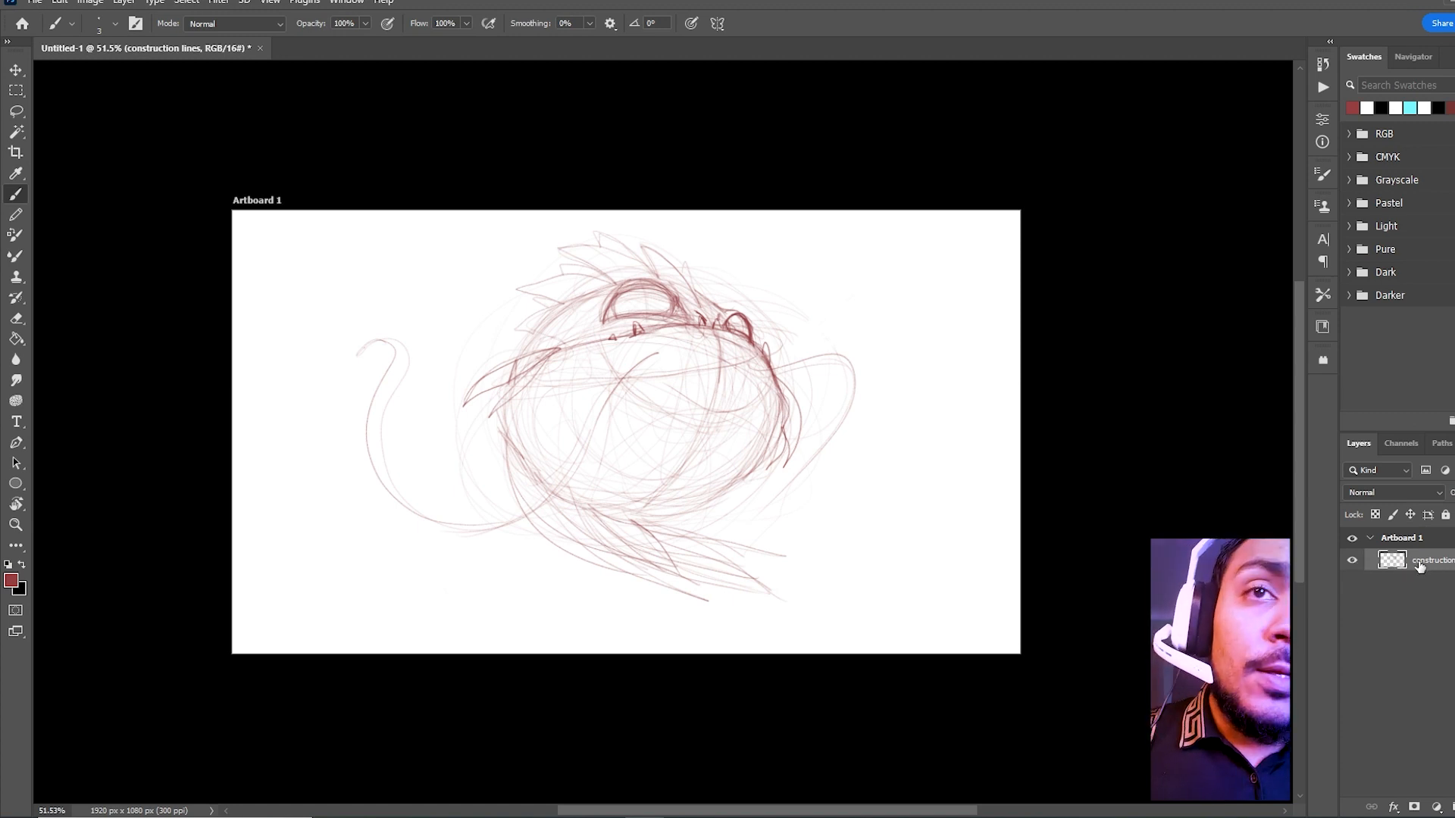
Duplicate the construction lines layer, hide the original, and toggle the copy's visibility off and on
mouse_move(1425, 568)
left_mouse_down()
mouse_move(1446, 574)
mouse_move(1414, 806)
left_mouse_up()
left_click(1354, 583)
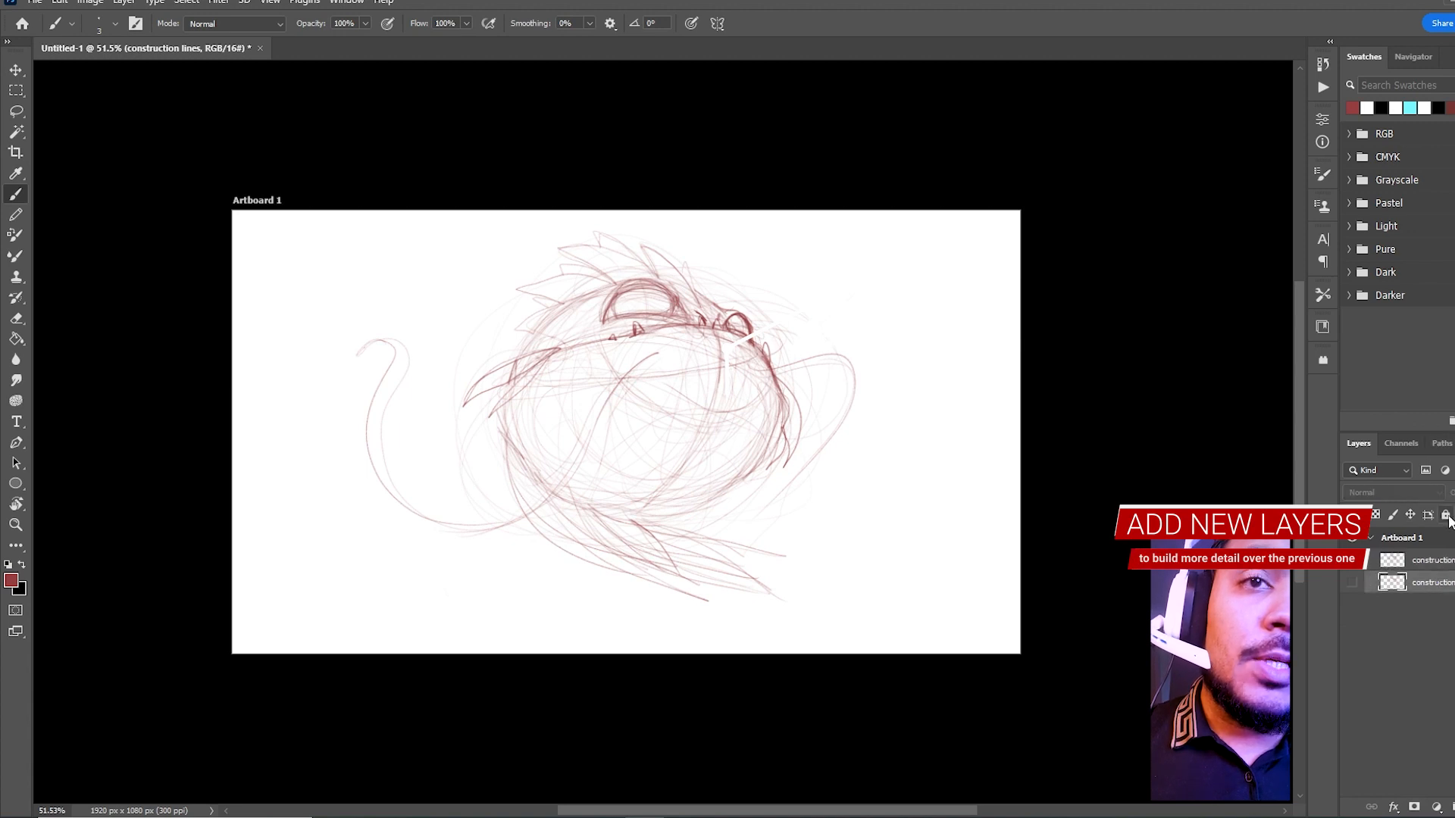
left_click(1439, 559)
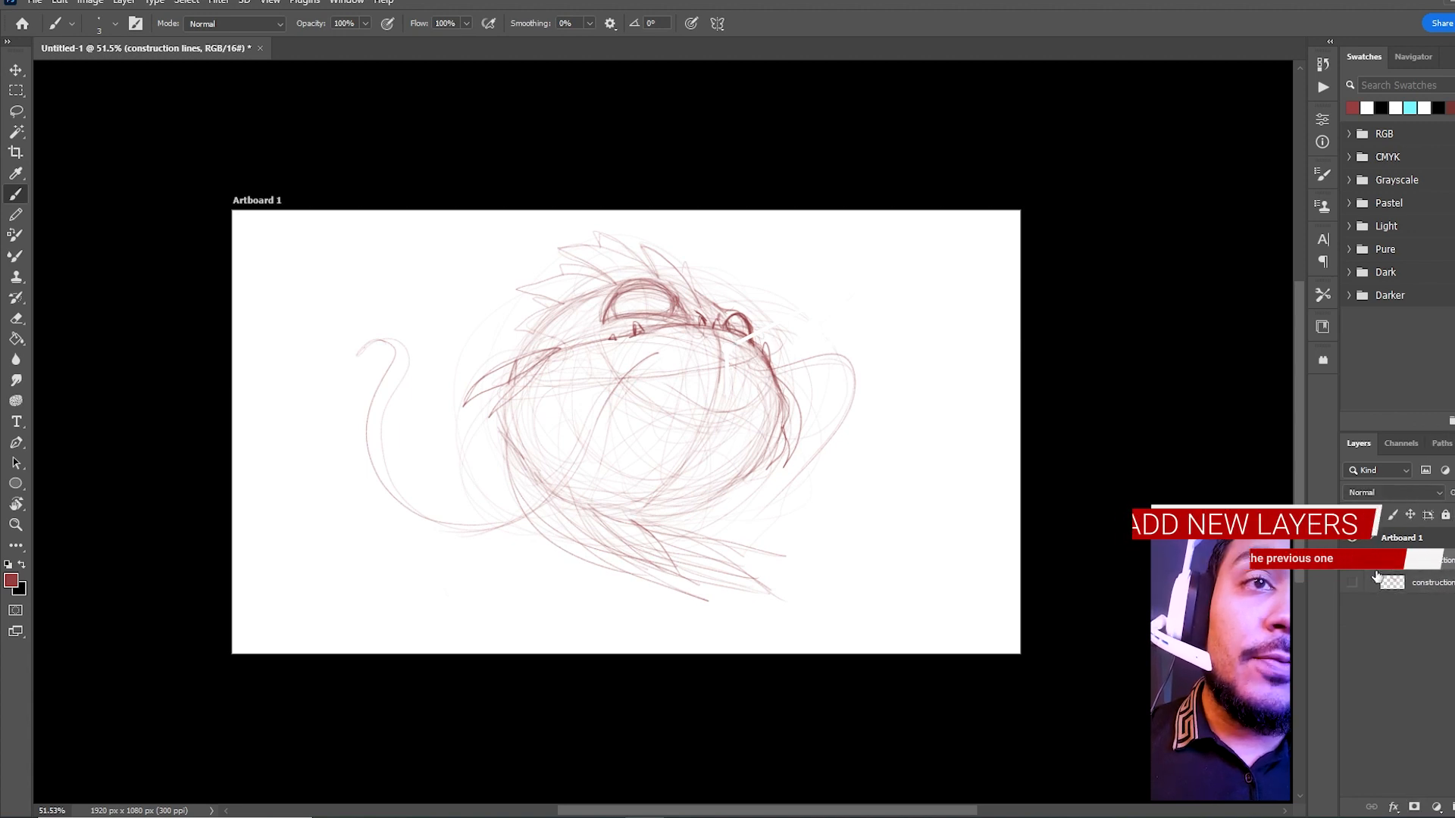
left_click(1353, 560)
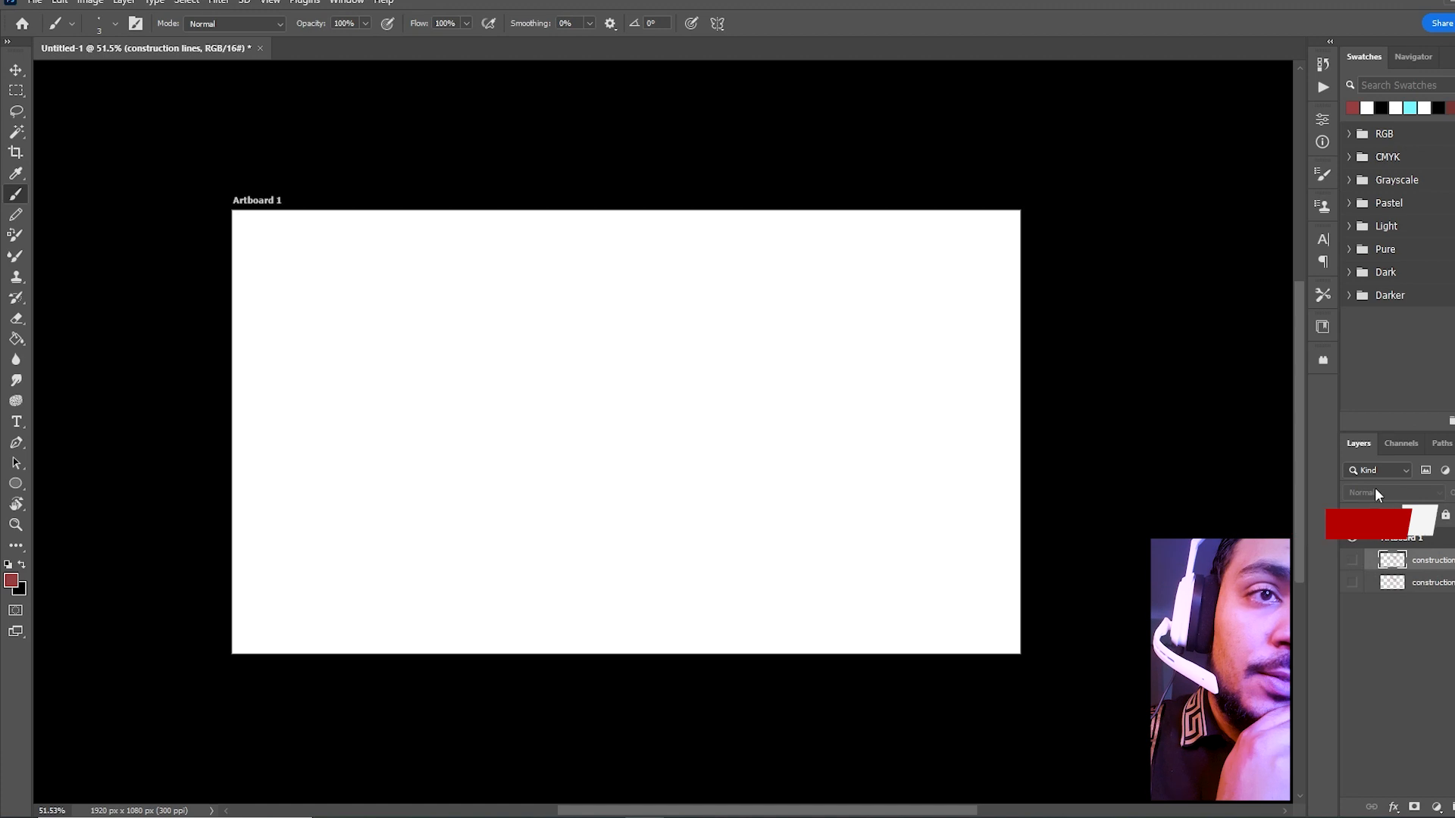
left_click(1353, 560)
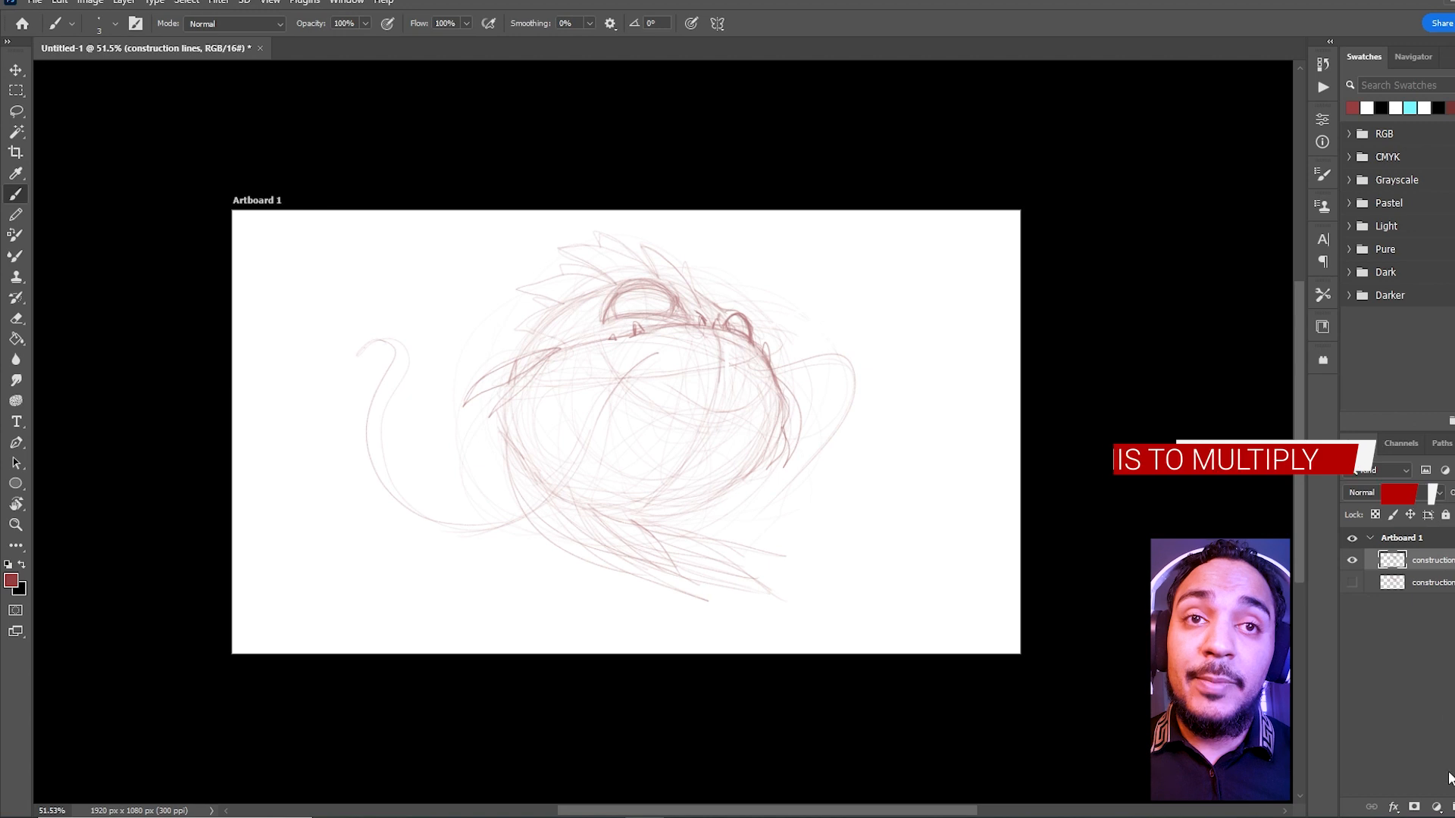
Add a new layer named "Line pass 2" above the construction lines and set its blend mode to Multiply
key("ctrl+shift+alt+n")
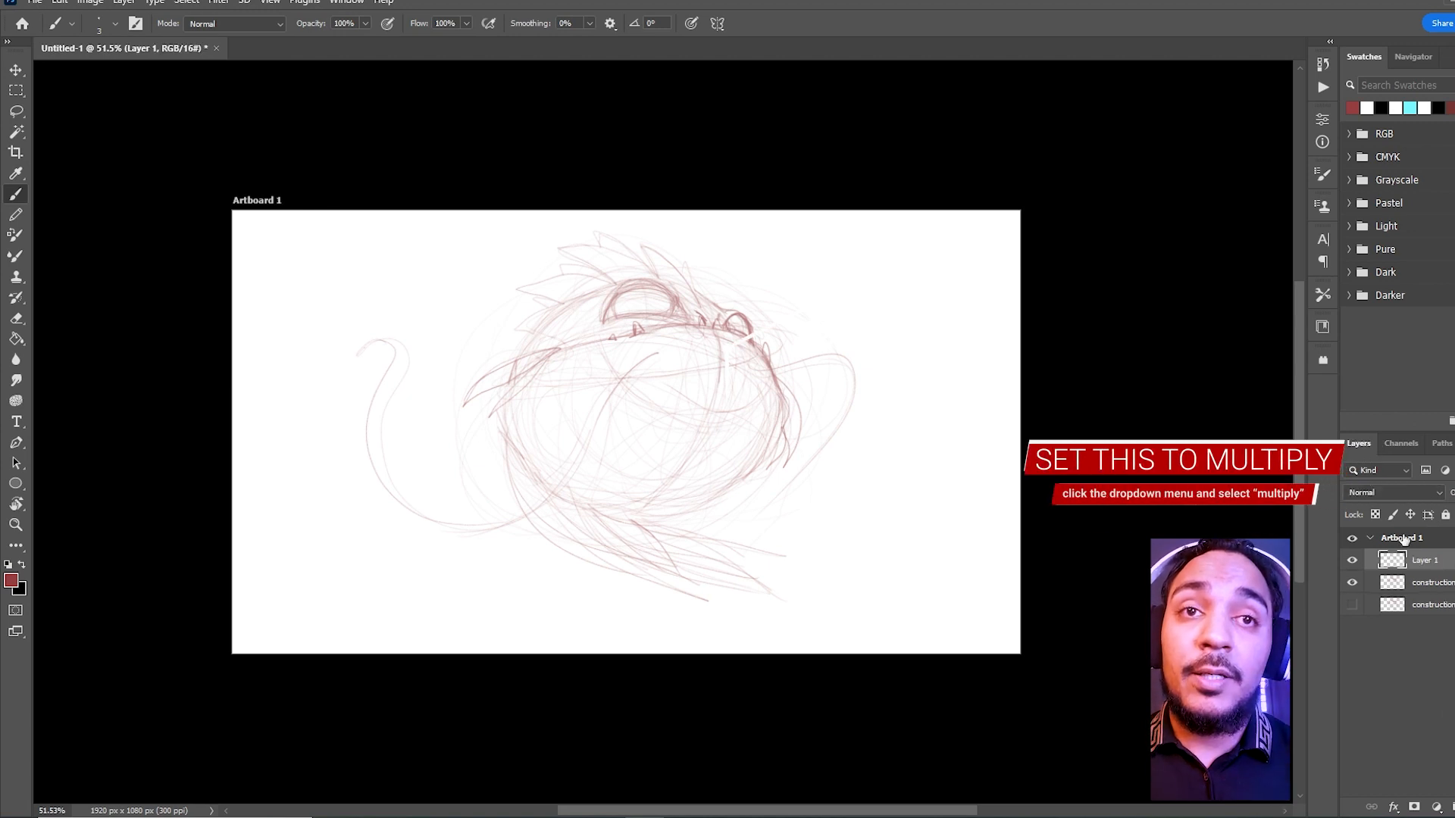
double_click(1423, 561)
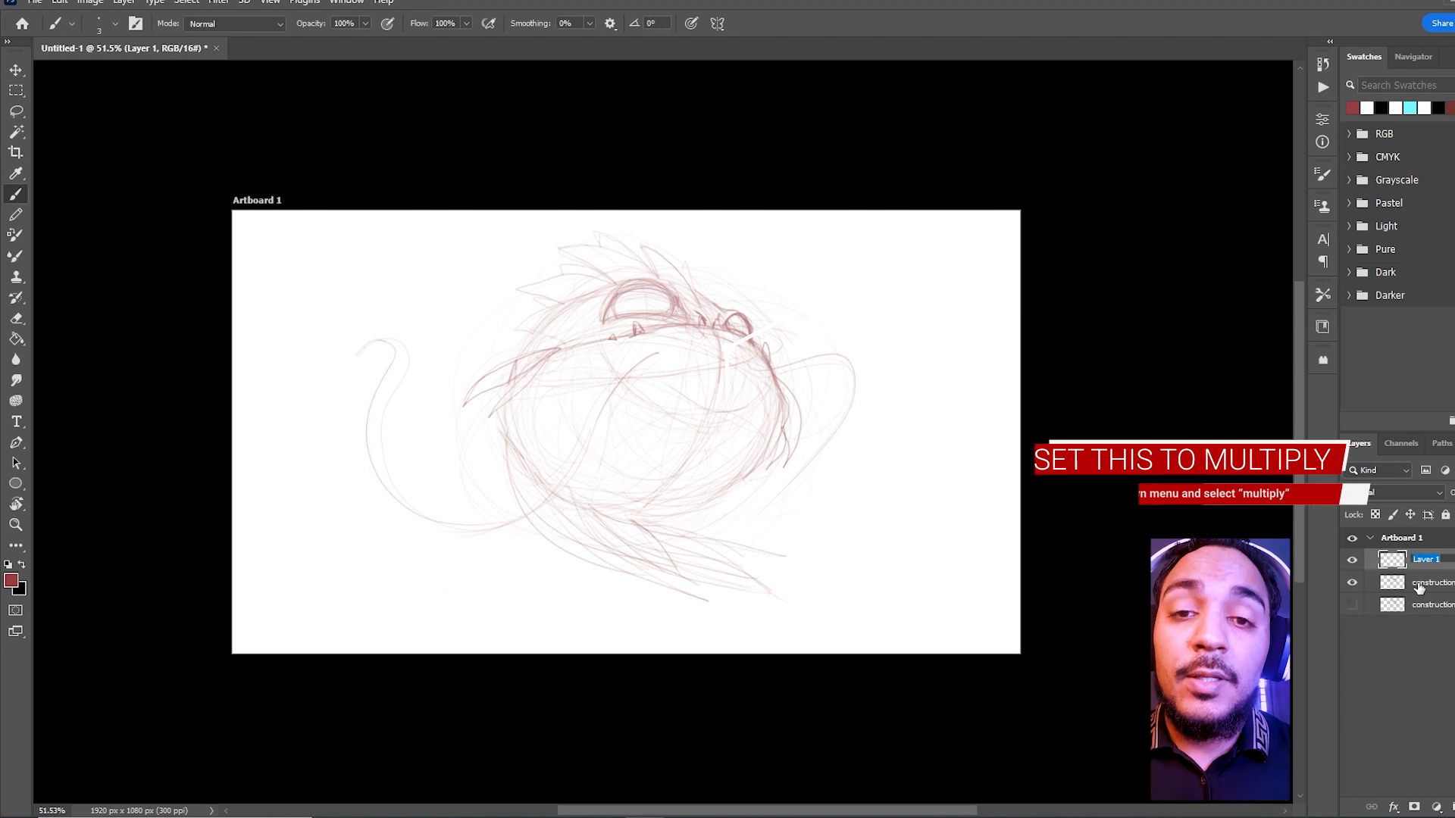
type("Line pass 2")
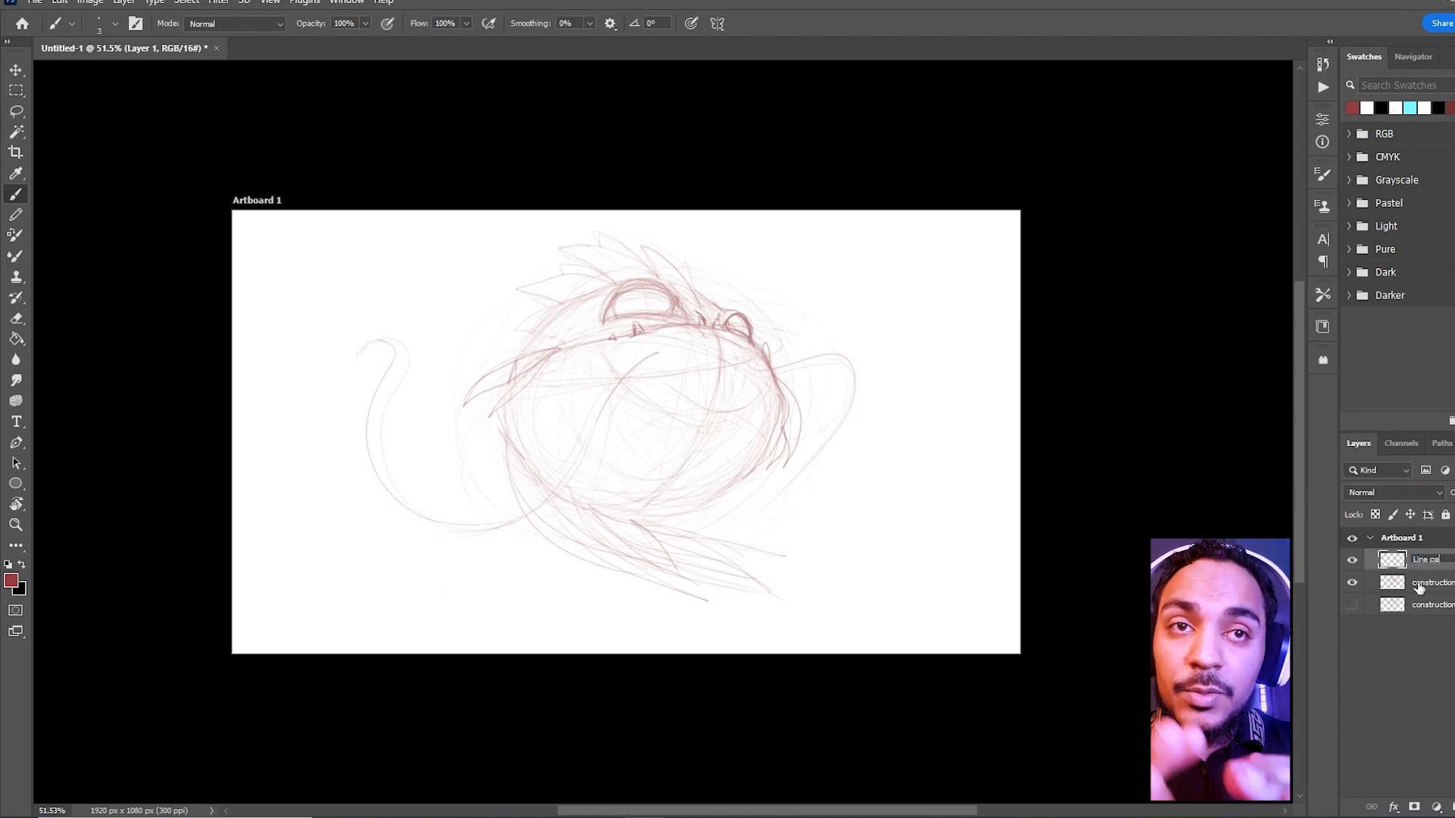
key("Return")
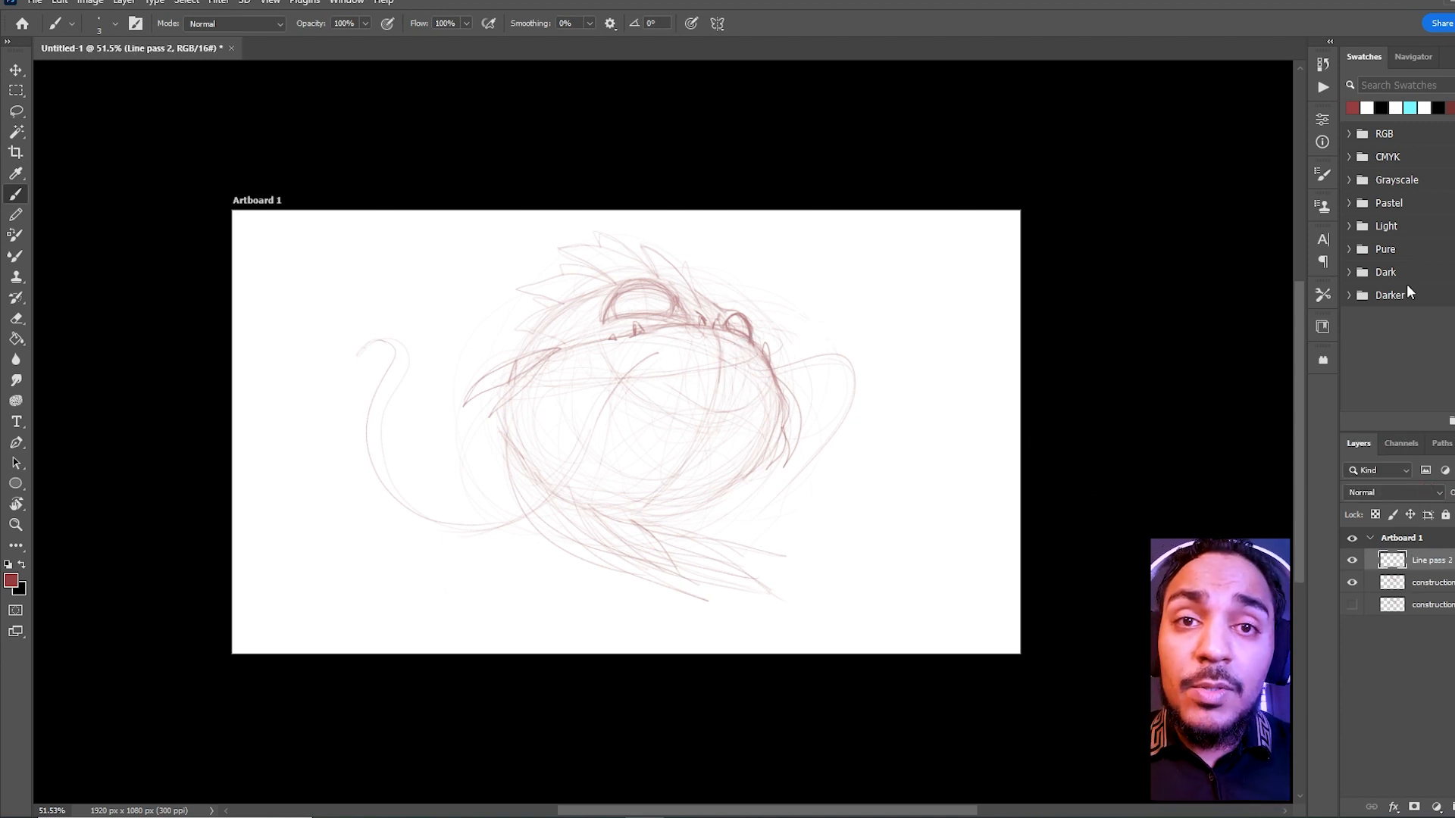
left_click(1385, 493)
left_click(1360, 481)
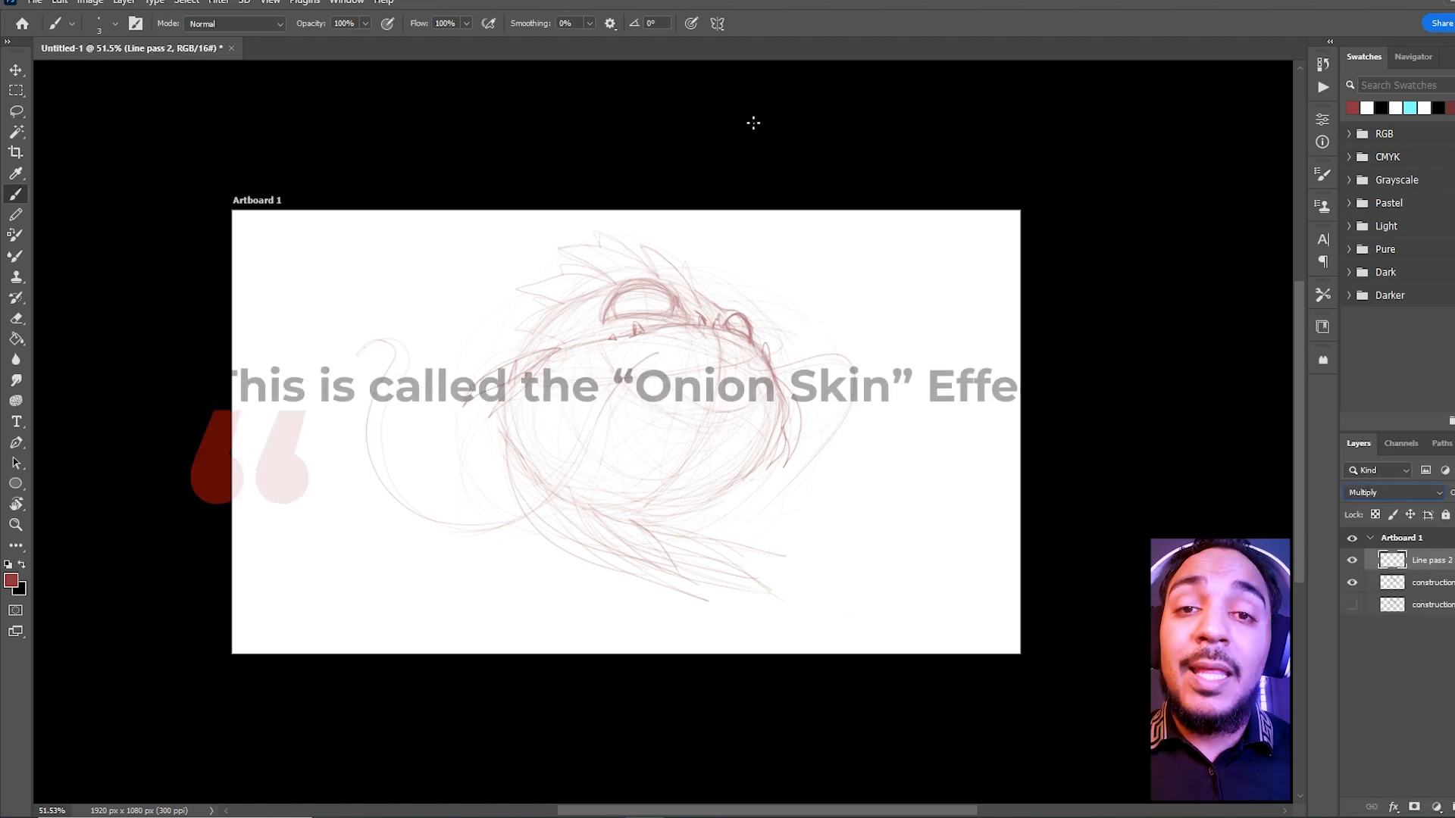
Try the brush's Darken mode on the small eye, and switch the brush mode to Multiply
left_click_drag(686, 302, 760, 225)
left_click(10, 581)
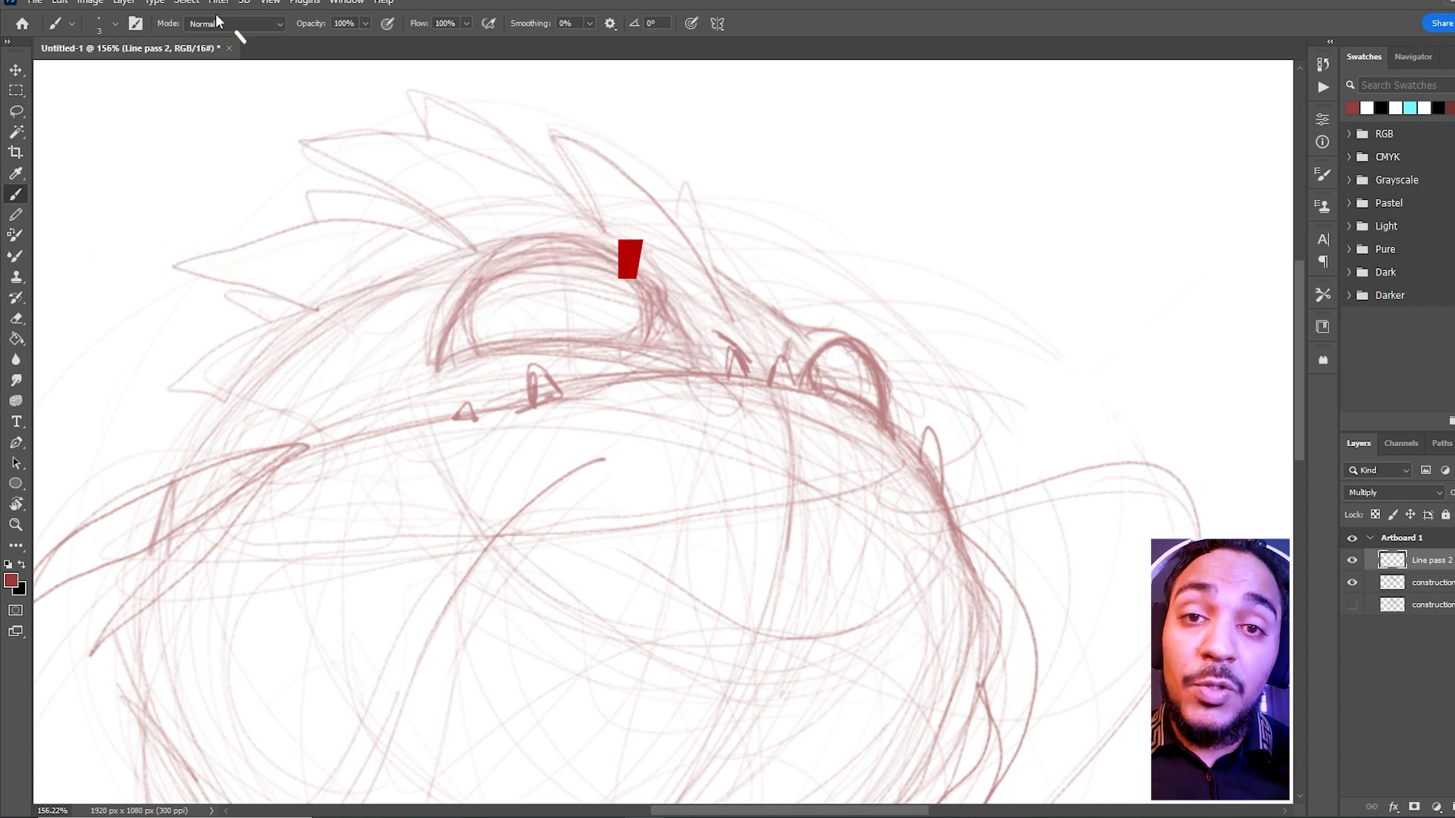
left_click(227, 24)
left_click(241, 100)
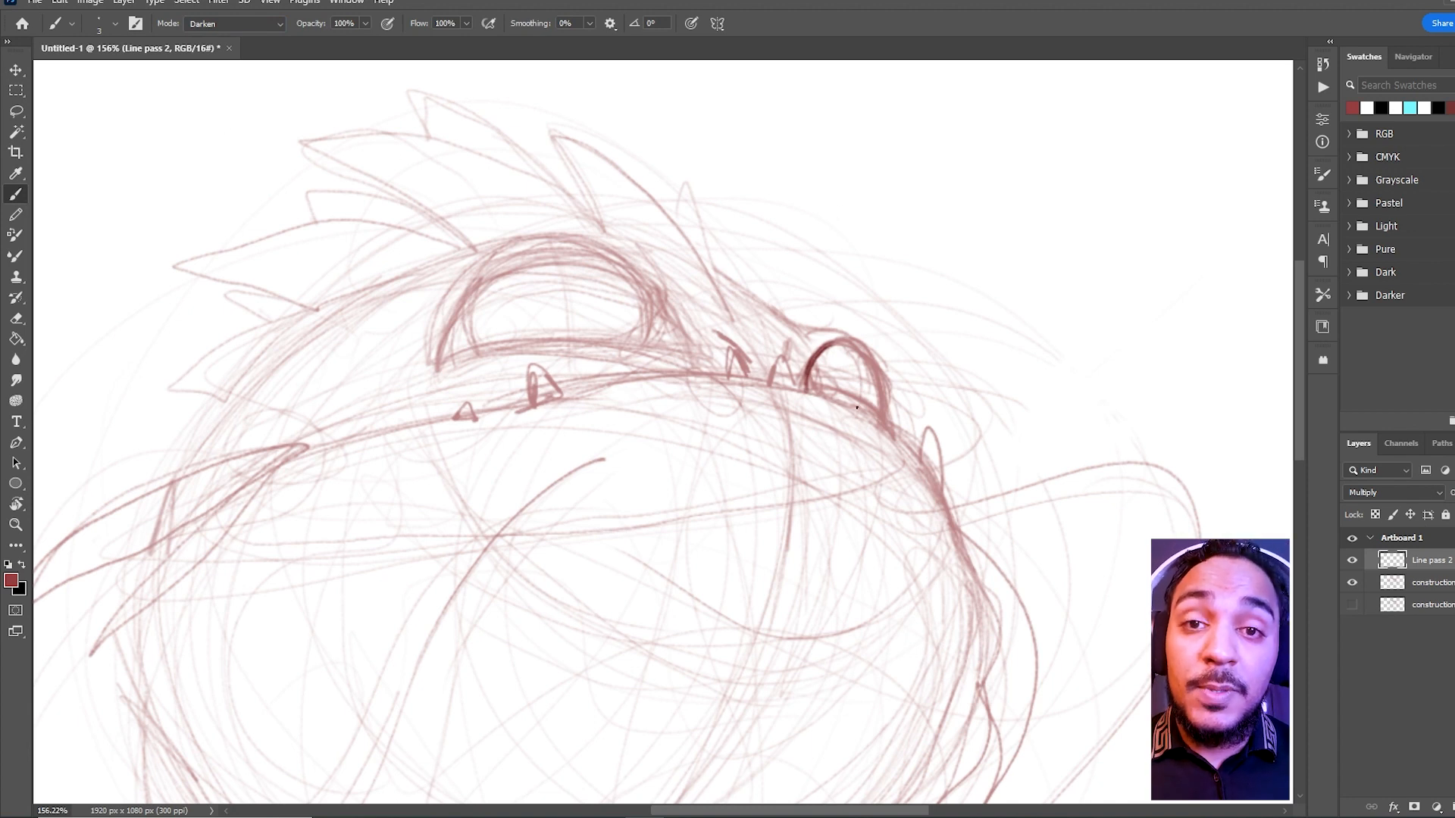
left_click(228, 23)
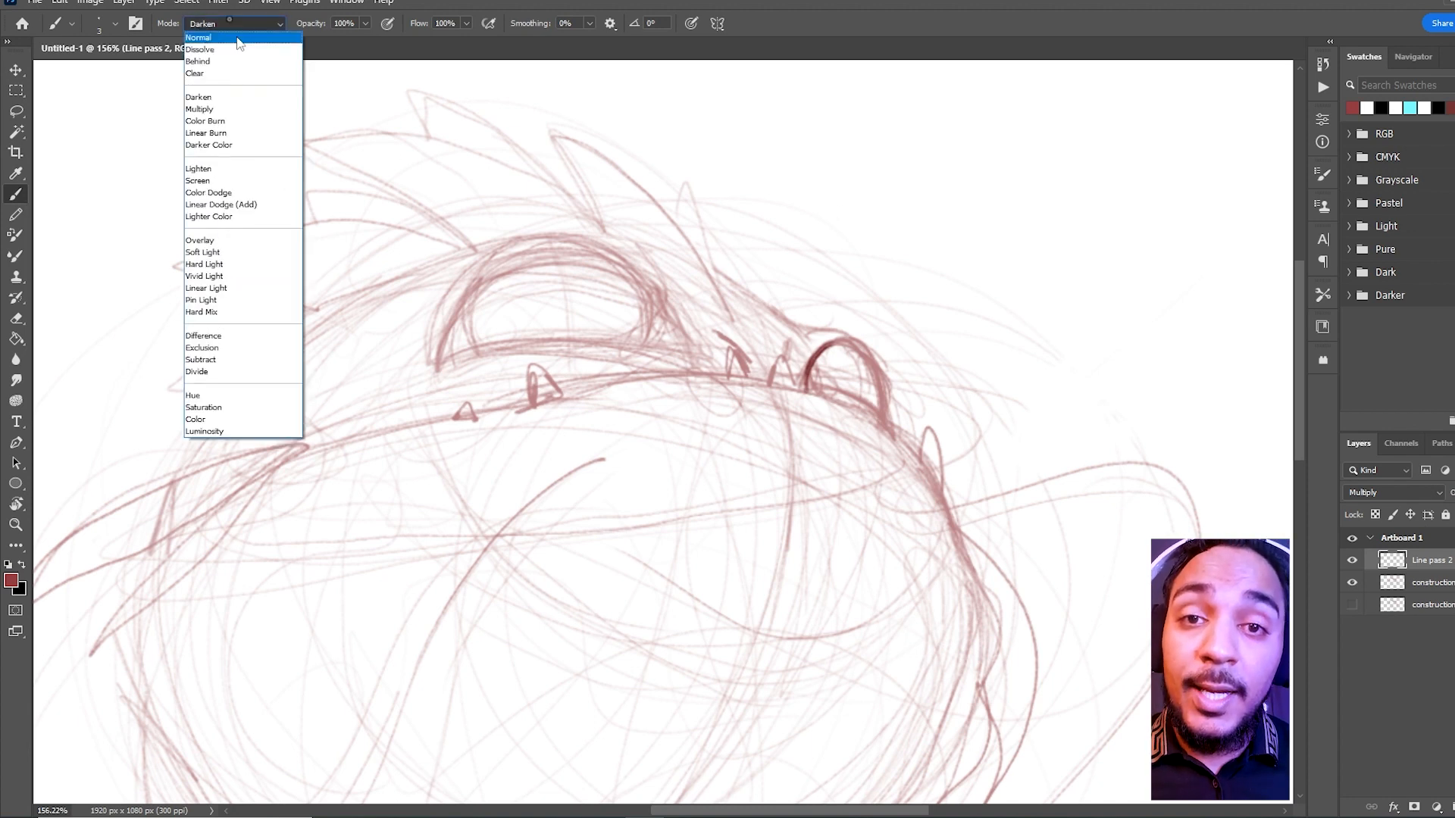
left_click(244, 111)
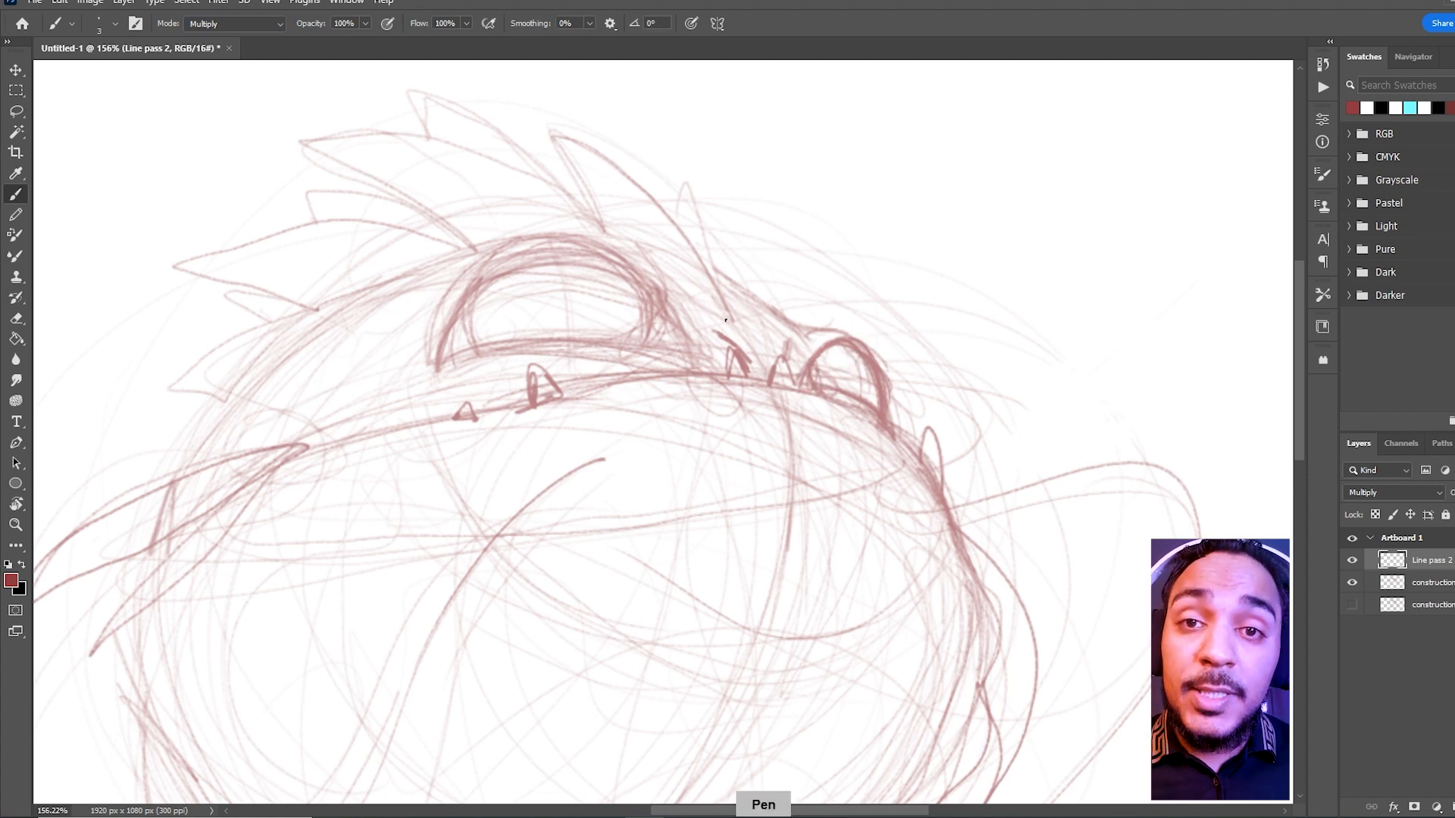
Trace the small eye's arched outline and the body edge just below it with darker strokes on the Line pass 2 layer
left_click_drag(733, 361, 565, 313)
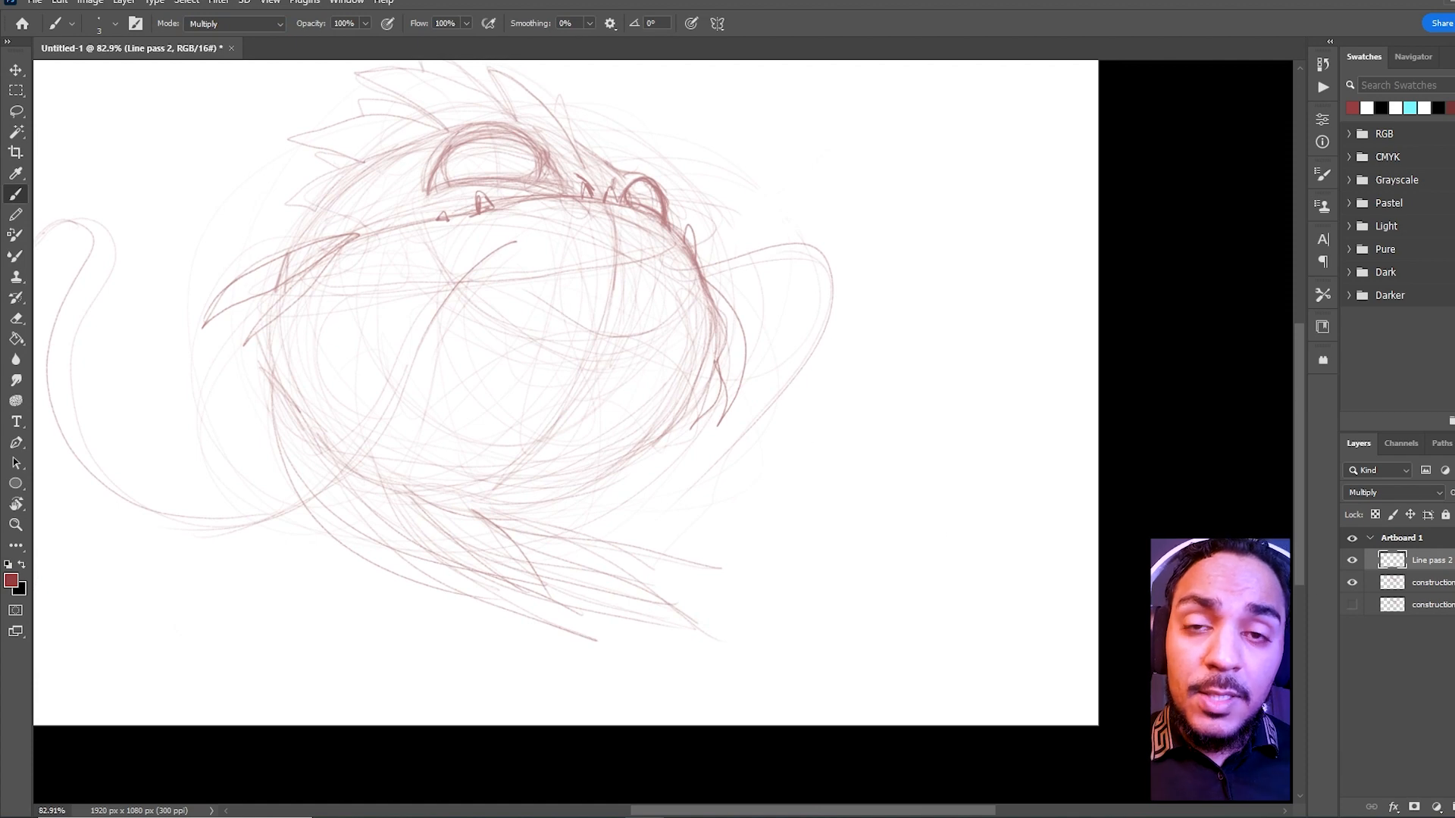
mouse_move(579, 216)
left_mouse_down()
mouse_move(601, 295)
mouse_move(714, 260)
mouse_move(737, 220)
mouse_move(744, 432)
mouse_move(733, 355)
left_mouse_up()
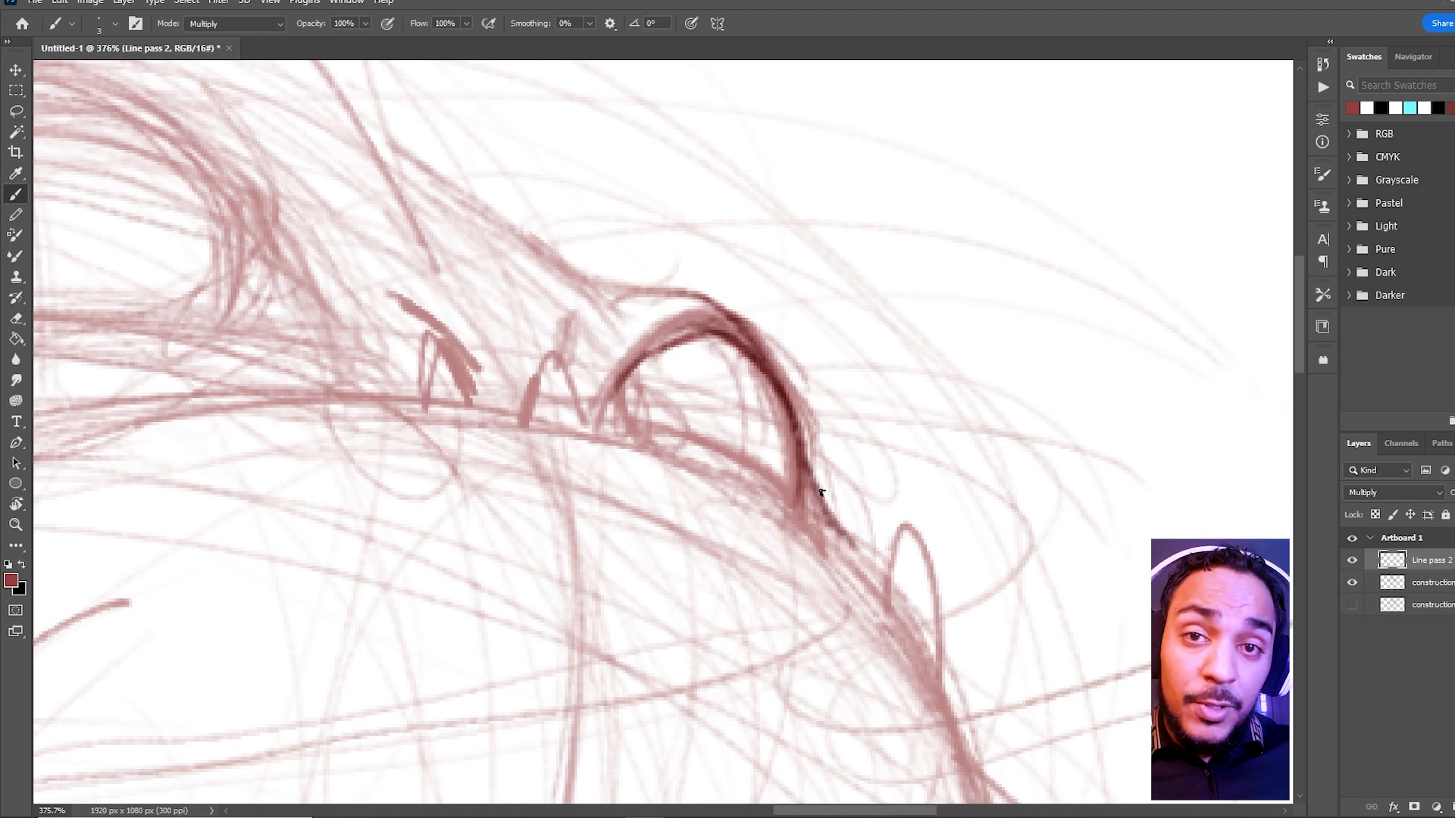
scroll(841, 513, "down", 4)
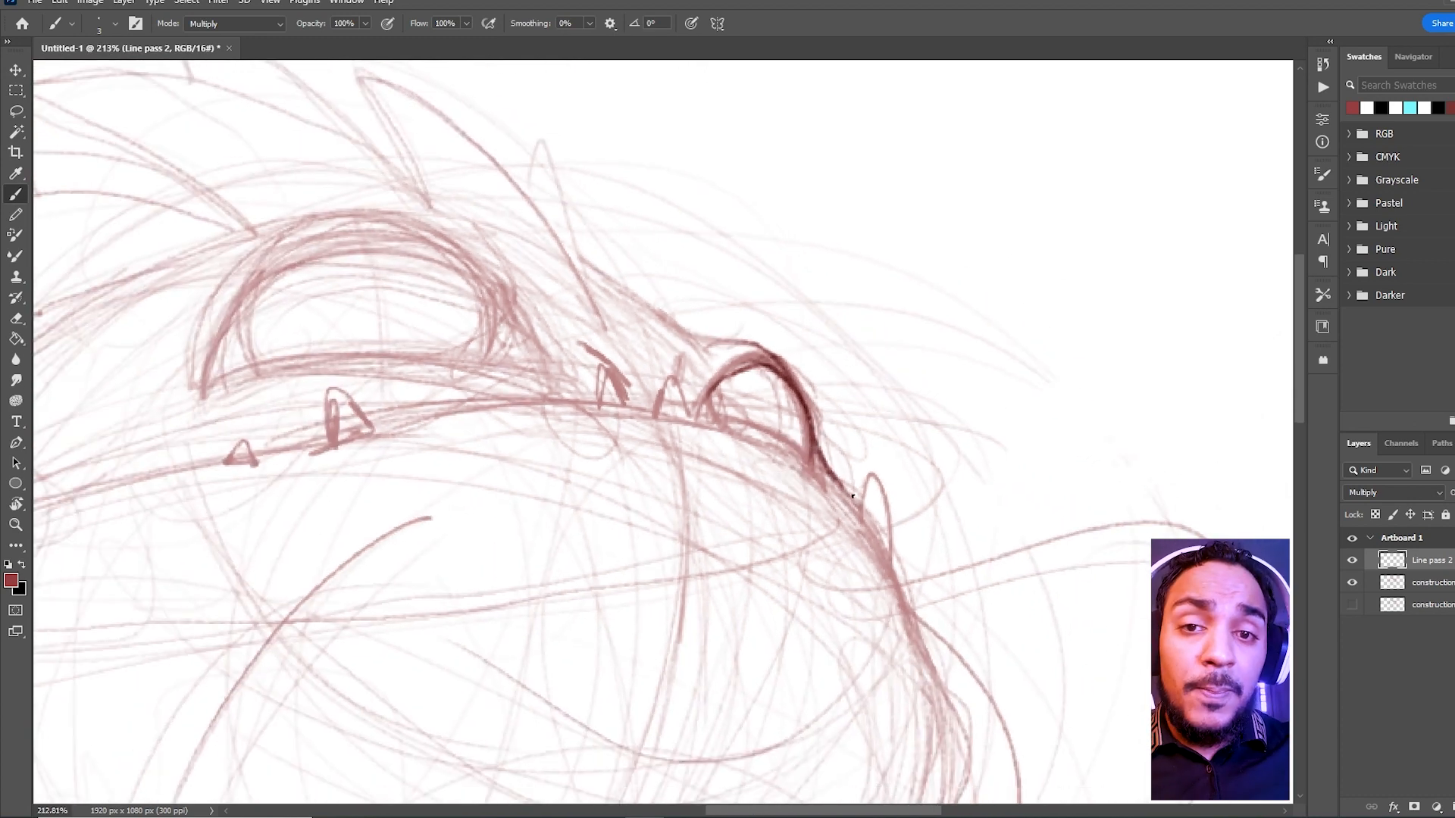
scroll(852, 499, "down", 5)
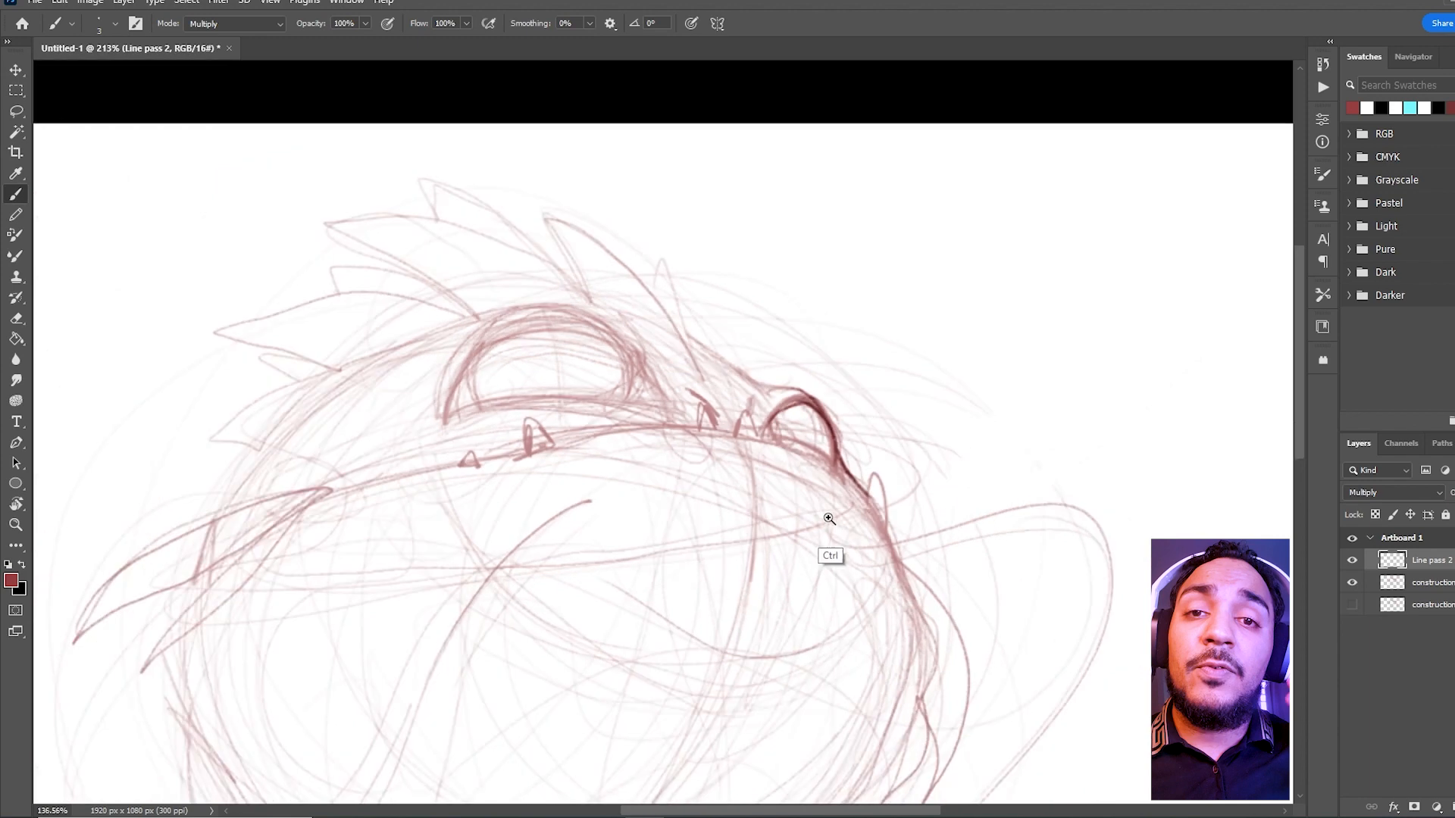
Trace the tooth beyond the small eye, the two teeth between the eyes, and the mouth line beneath them in darker strokes
scroll(871, 504, "up", 8)
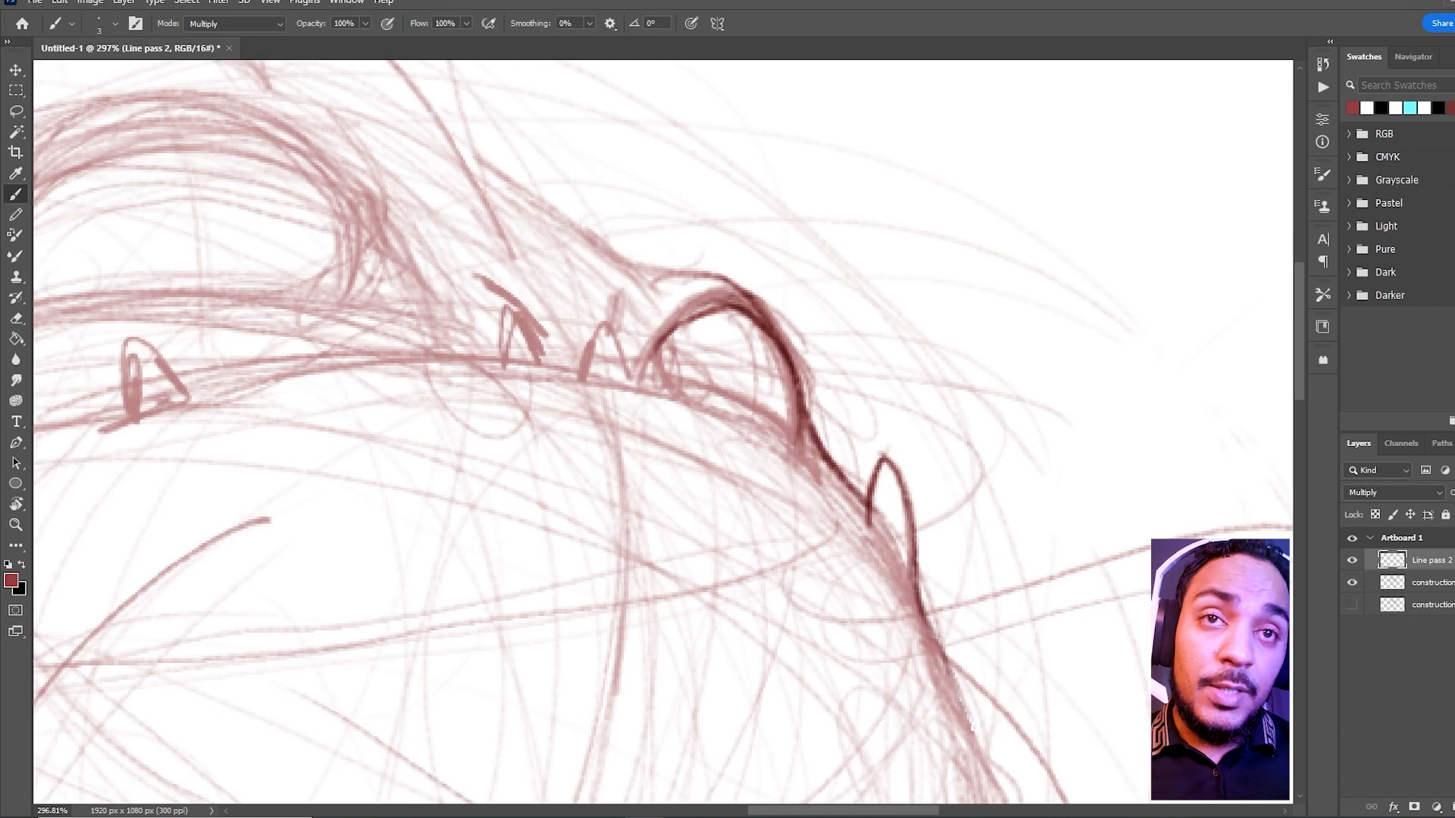
scroll(972, 726, "down", 5)
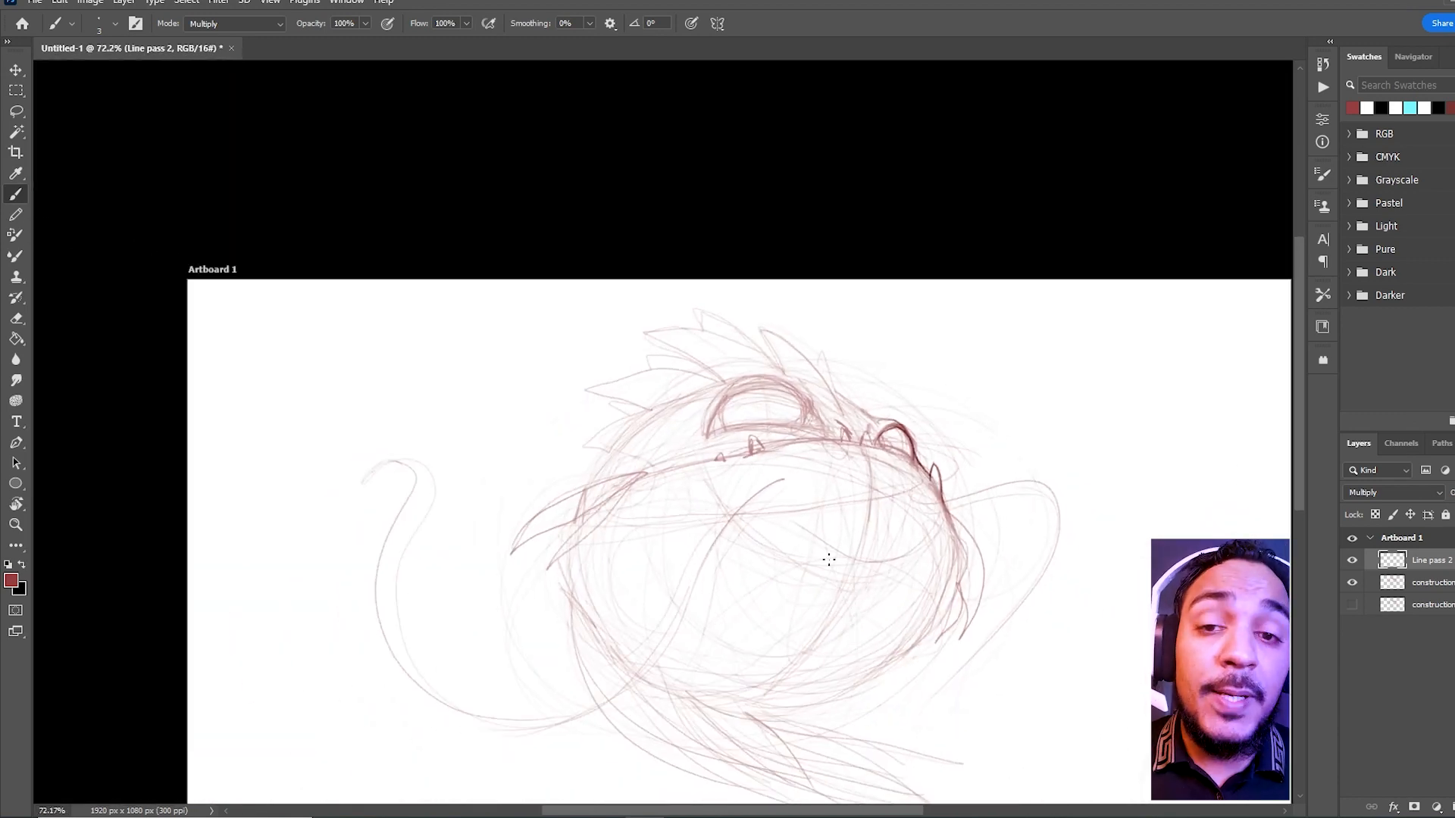
scroll(915, 395, "up", 5)
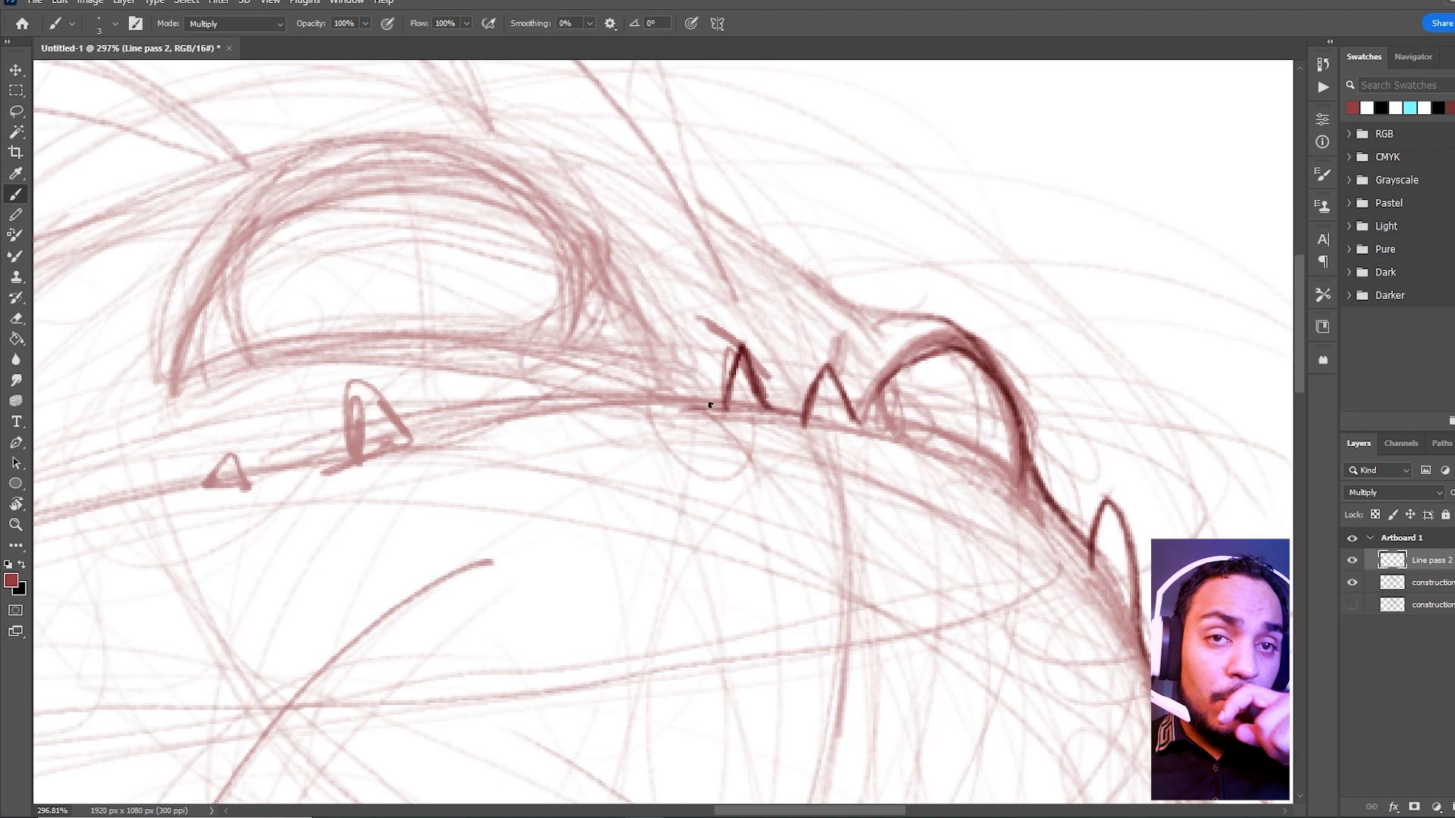
key("e")
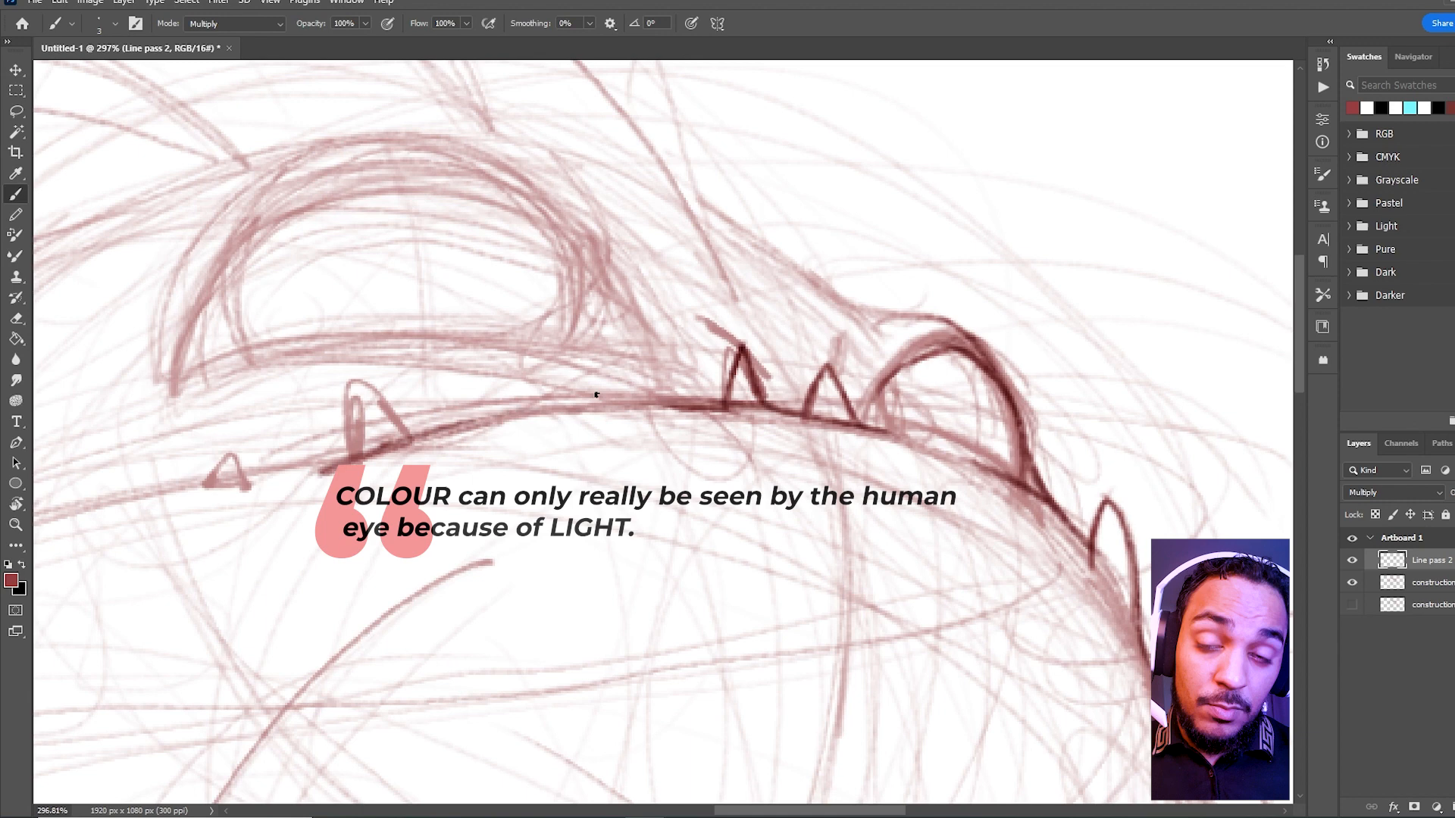
Trace the large eye's arched outline with a darker line on the Line pass 2 layer
left_click_drag(448, 232, 313, 274, "ctrl")
left_click_drag(518, 262, 775, 300)
left_click_drag(490, 341, 520, 299, "ctrl")
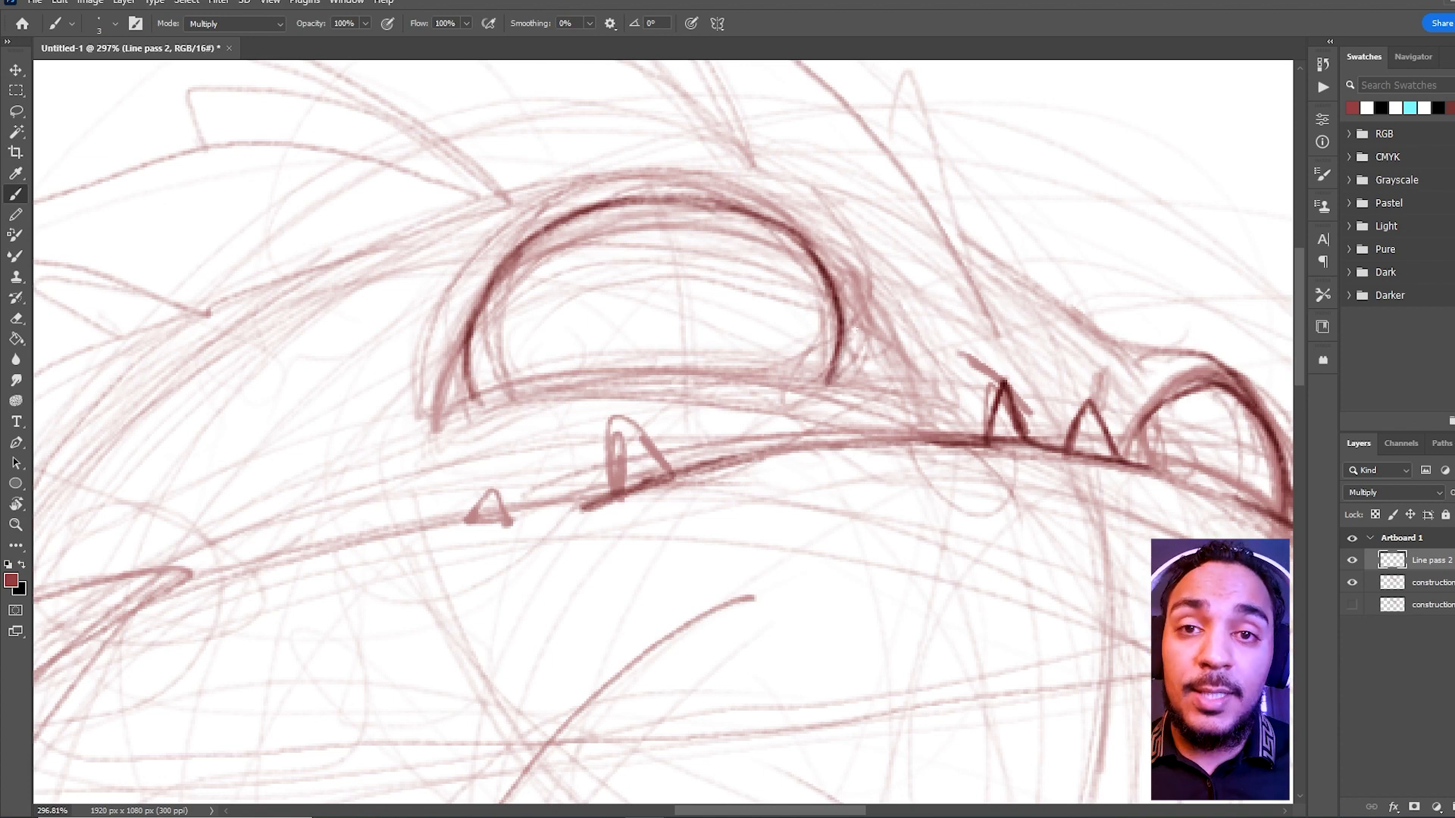
Thicken the large eye's arched outline and extend darker strokes down to both of its lower corners
left_click_drag(912, 341, 758, 344)
left_click_drag(905, 288, 1022, 253)
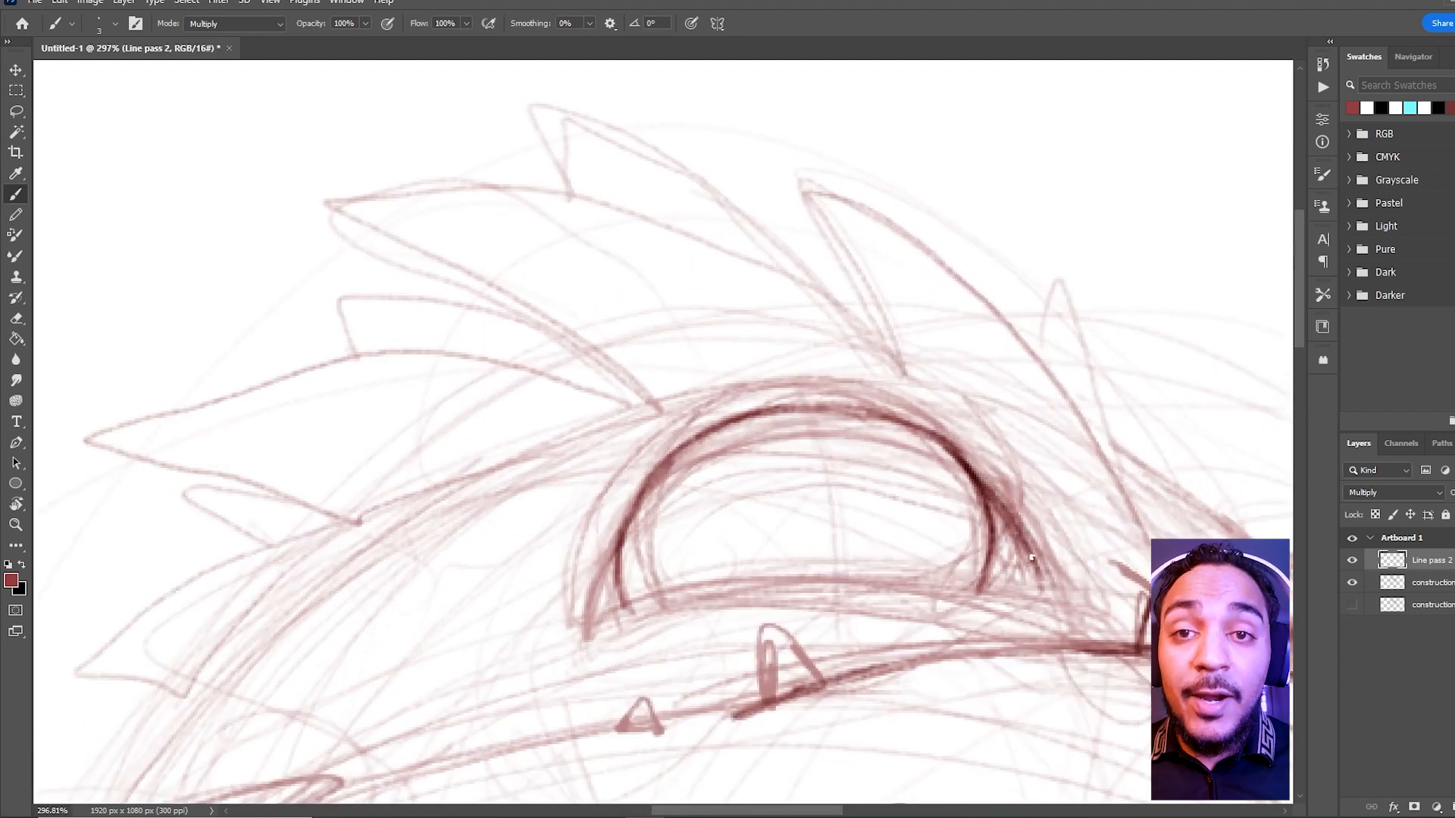
left_click_drag(650, 479, 759, 407)
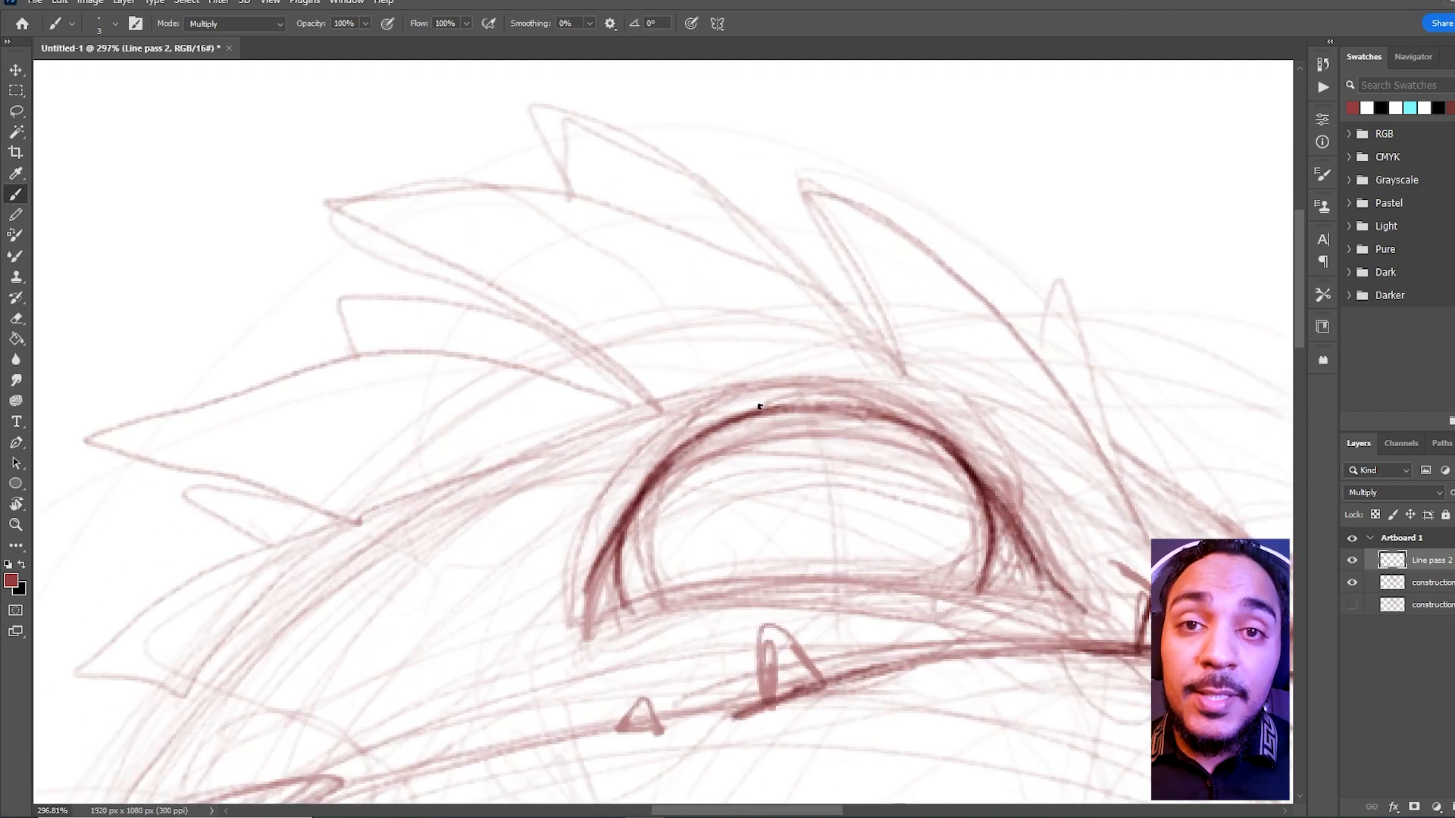
mouse_move(604, 625)
left_mouse_down()
mouse_move(597, 565)
mouse_move(582, 636)
mouse_move(625, 600)
left_mouse_up()
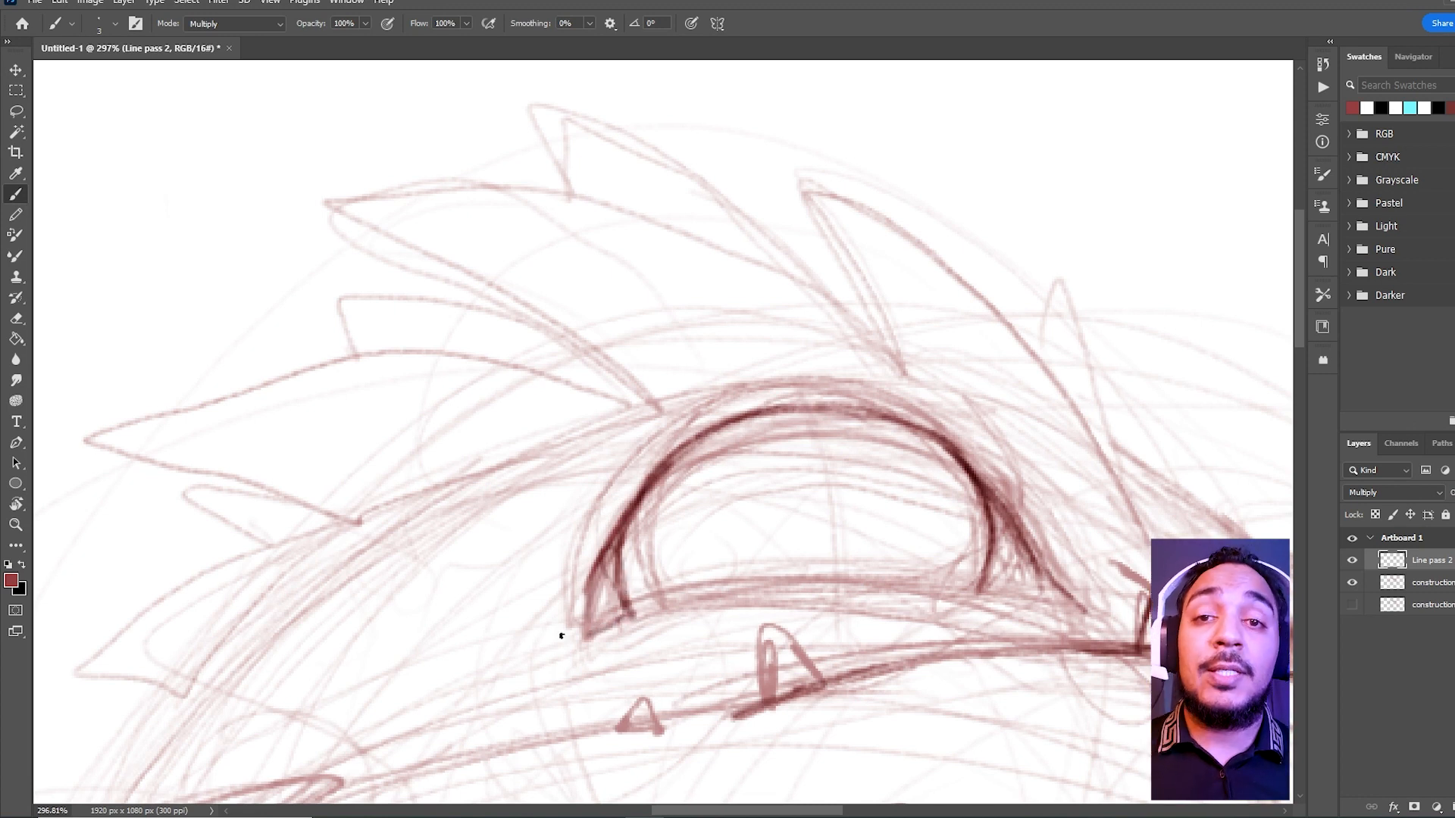
mouse_move(599, 580)
left_mouse_down()
mouse_move(606, 540)
mouse_move(637, 610)
left_mouse_up()
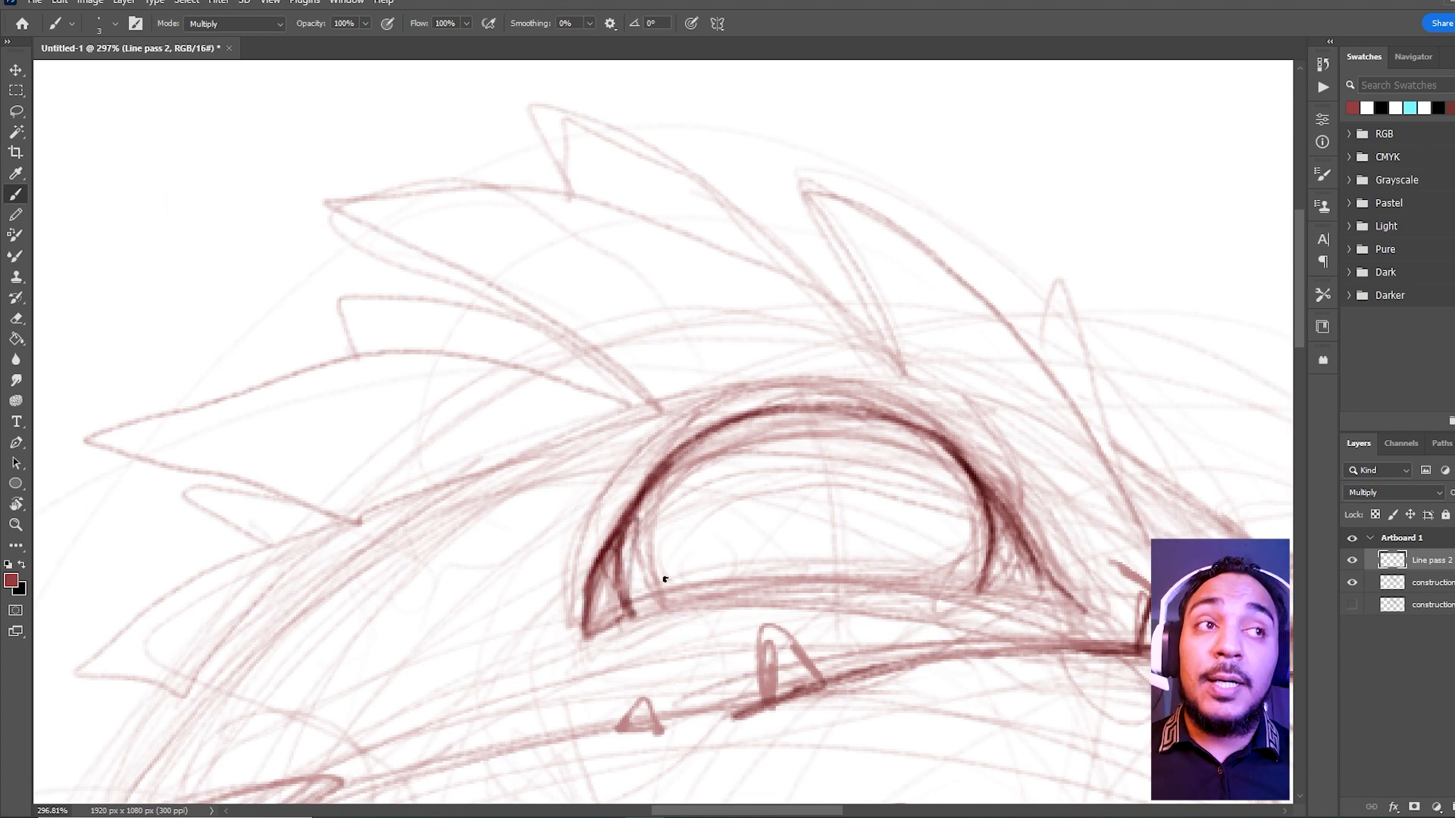
Trace the large eye's lower edge with repeated darker strokes so it joins both ends of the arch
mouse_move(980, 573)
left_mouse_down()
mouse_move(962, 595)
mouse_move(909, 580)
left_mouse_up()
left_click_drag(854, 510, 683, 333)
left_click_drag(680, 370, 850, 379)
mouse_move(729, 402)
left_mouse_down()
mouse_move(892, 376)
mouse_move(861, 382)
mouse_move(953, 394)
left_mouse_up()
left_click_drag(745, 387, 905, 360)
left_click_drag(788, 373, 980, 362)
mouse_move(875, 365)
left_mouse_down()
mouse_move(1037, 344)
mouse_move(1008, 364)
left_mouse_up()
mouse_move(1052, 315)
left_mouse_down()
mouse_move(992, 368)
mouse_move(1044, 368)
mouse_move(1015, 377)
left_mouse_up()
mouse_move(1052, 363)
left_mouse_down()
mouse_move(1004, 406)
mouse_move(910, 406)
mouse_move(803, 302)
mouse_move(819, 294)
left_mouse_up()
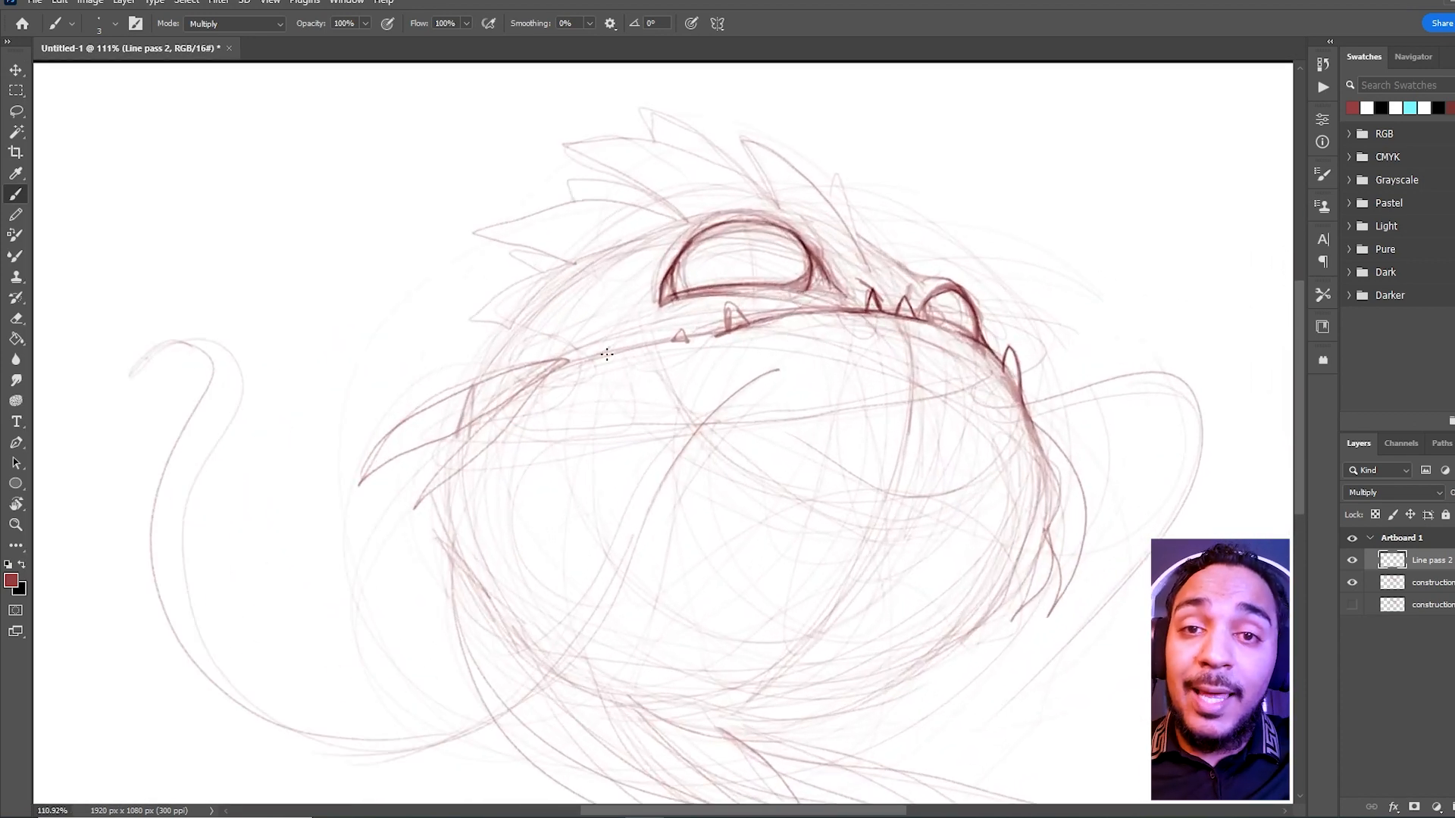
Trace the mouth line from the side fin to the teeth between the eyes, including the two teeth under the large eye
left_click_drag(612, 347, 648, 333)
left_click_drag(557, 368, 693, 335)
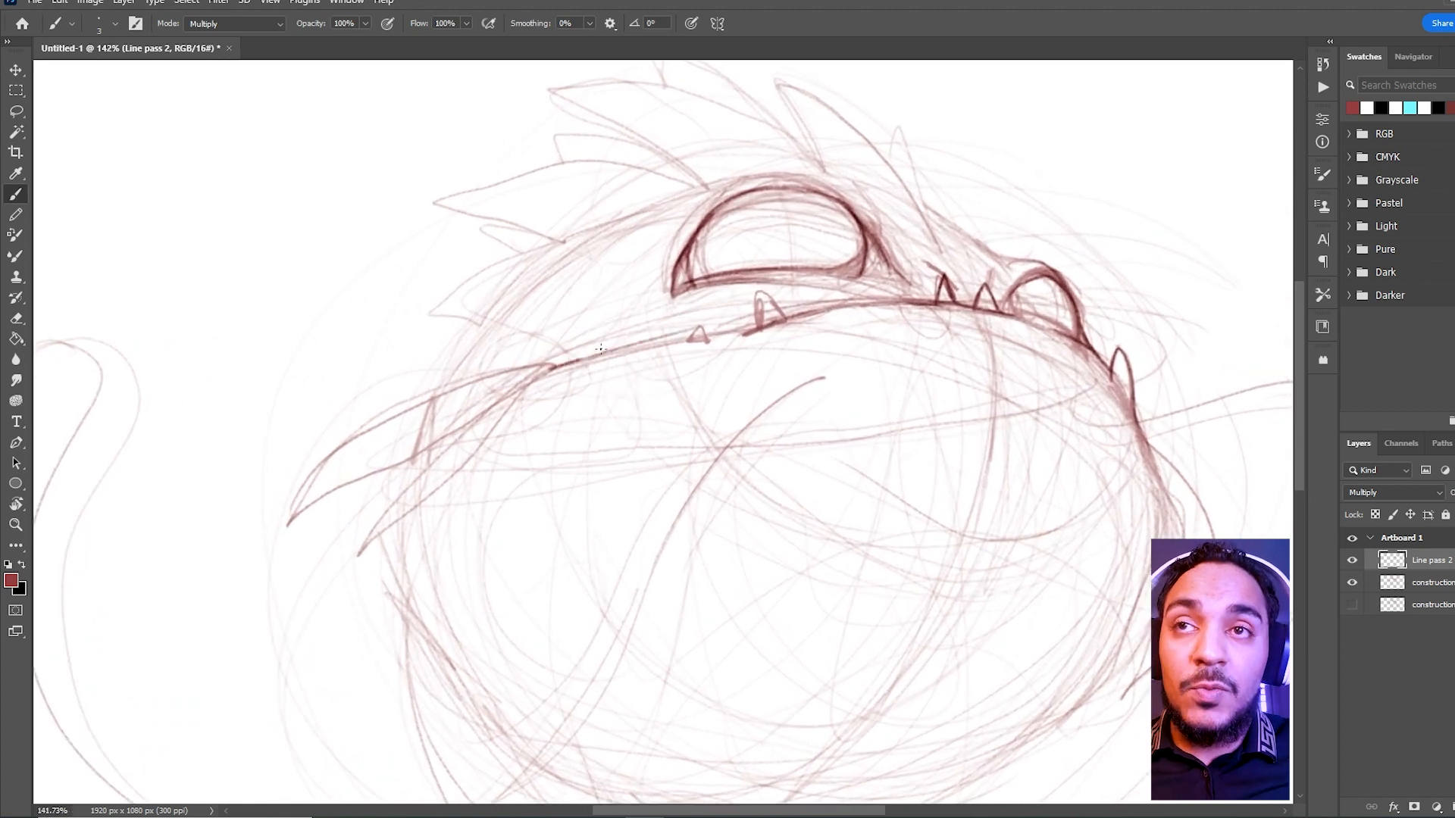
key("ctrl+z")
mouse_move(557, 369)
left_mouse_down()
mouse_move(755, 324)
mouse_move(758, 293)
mouse_move(788, 319)
mouse_move(880, 301)
left_mouse_up()
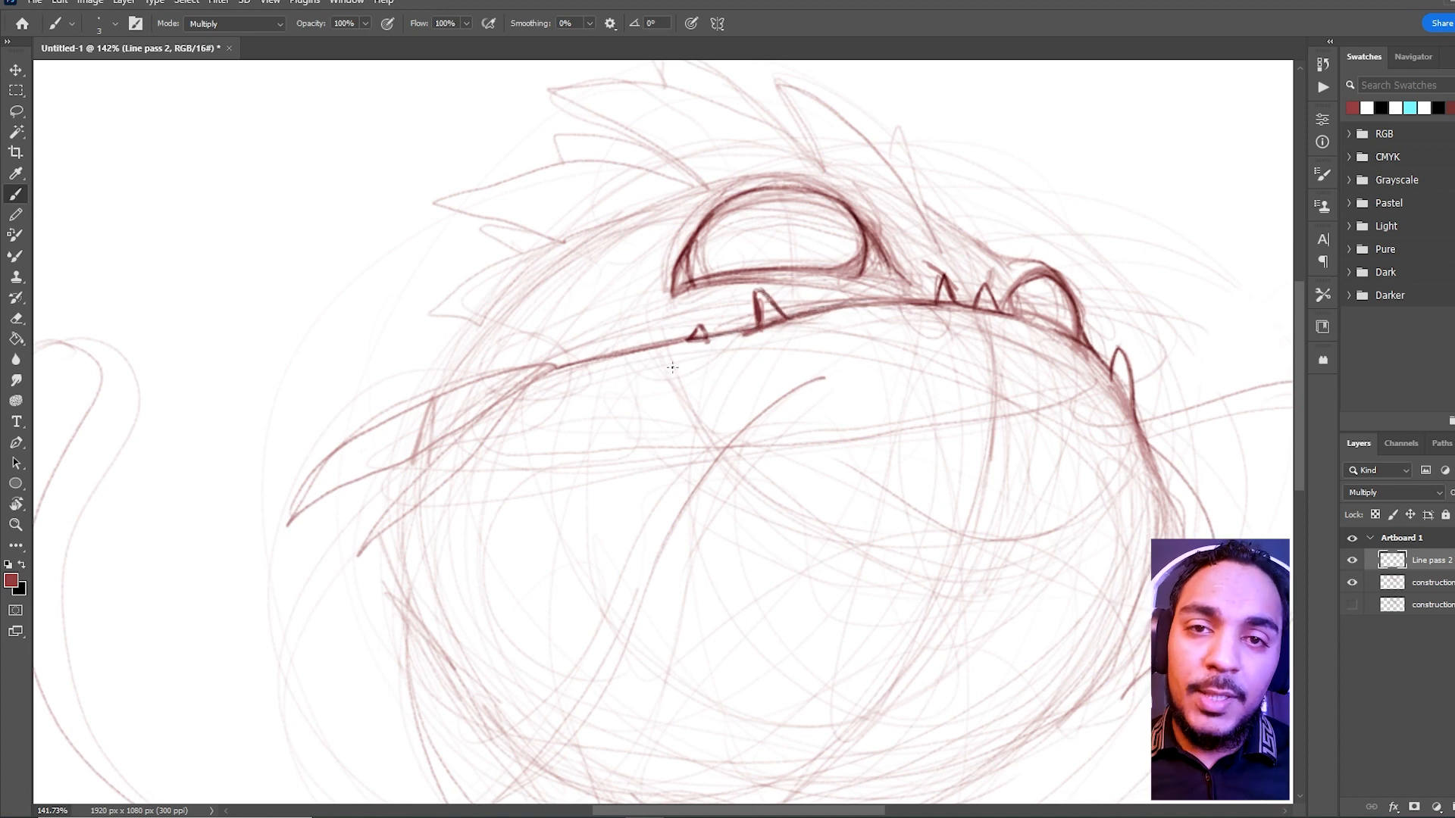
Trace the curved lower lip across the body in darker strokes and join it to the body edge below the front tooth
mouse_move(673, 373)
left_mouse_down()
mouse_move(745, 479)
mouse_move(725, 459)
mouse_move(832, 515)
mouse_move(762, 492)
mouse_move(842, 540)
mouse_move(749, 471)
mouse_move(869, 554)
mouse_move(826, 535)
mouse_move(843, 545)
mouse_move(956, 591)
mouse_move(991, 591)
mouse_move(923, 577)
mouse_move(923, 562)
mouse_move(961, 580)
mouse_move(1127, 554)
left_mouse_up()
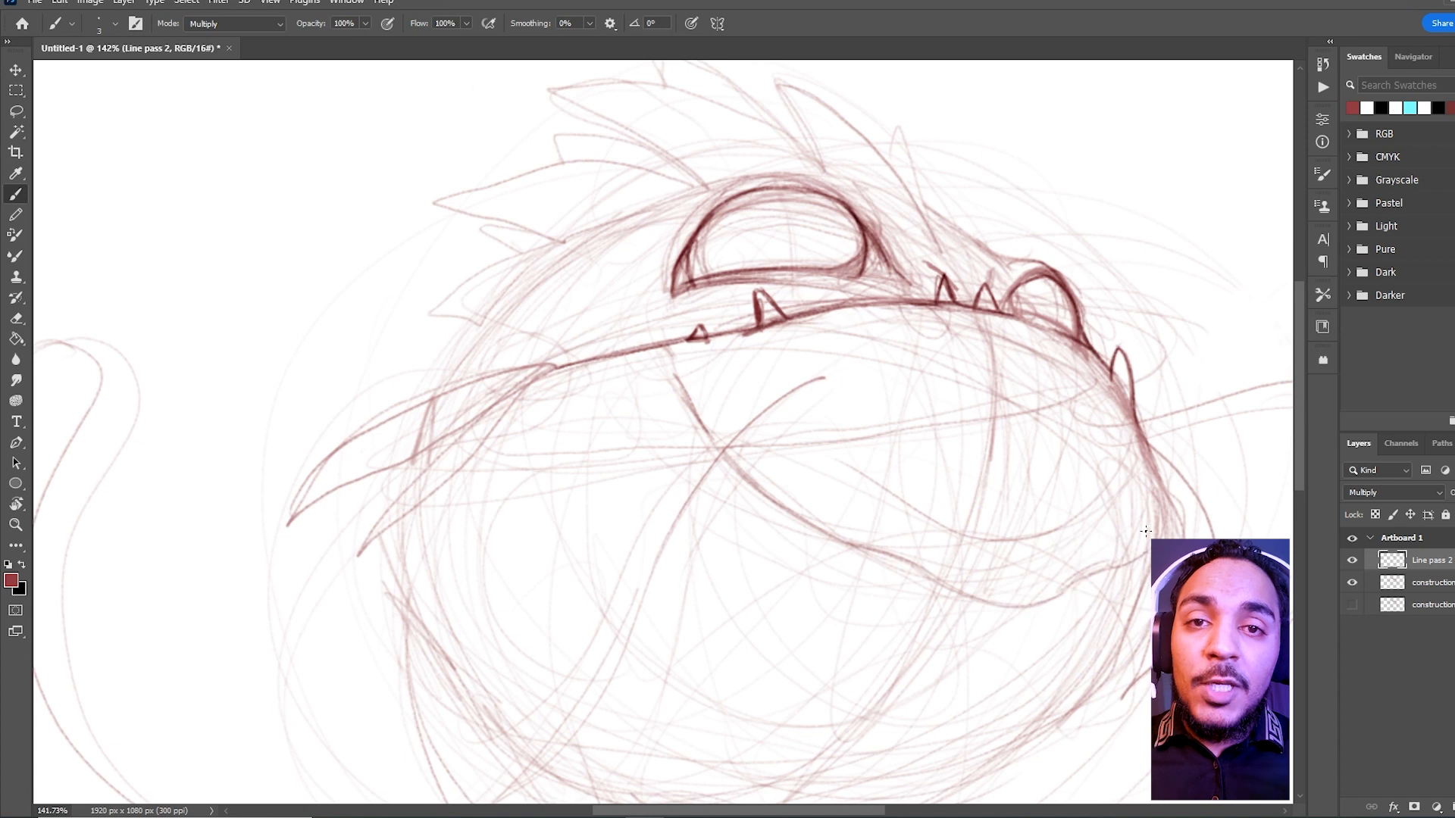
mouse_move(1152, 468)
left_mouse_down()
mouse_move(1158, 528)
mouse_move(1108, 379)
left_mouse_up()
mouse_move(1145, 426)
left_mouse_down()
mouse_move(1103, 363)
mouse_move(1152, 478)
left_mouse_up()
left_click_drag(1098, 325, 997, 373)
left_click_drag(910, 369, 593, 370)
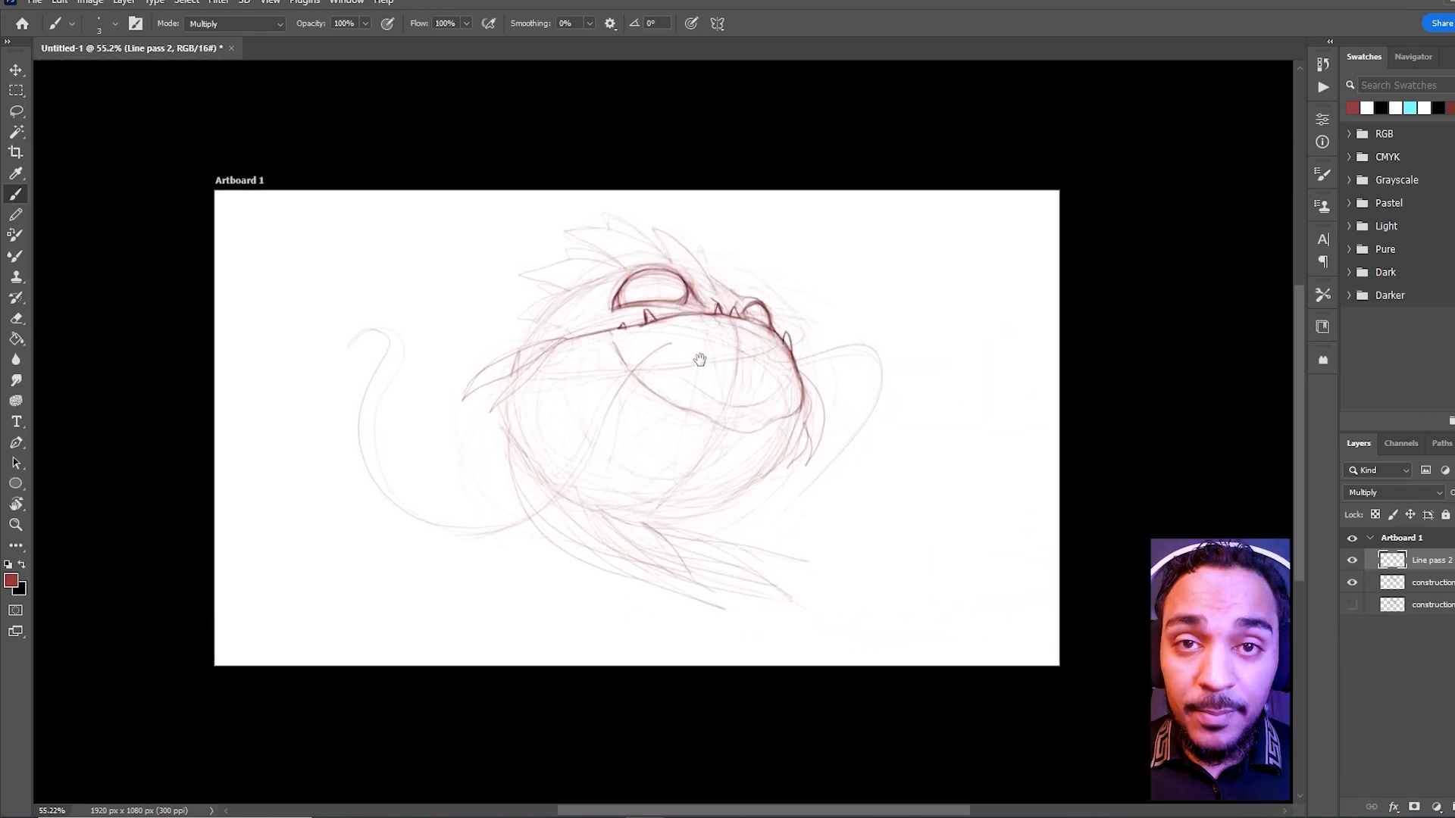
Draw darker, jagged outlines on the spikes rising between the large and small eyes
left_click_drag(669, 324, 698, 308)
left_click_drag(700, 338, 746, 281)
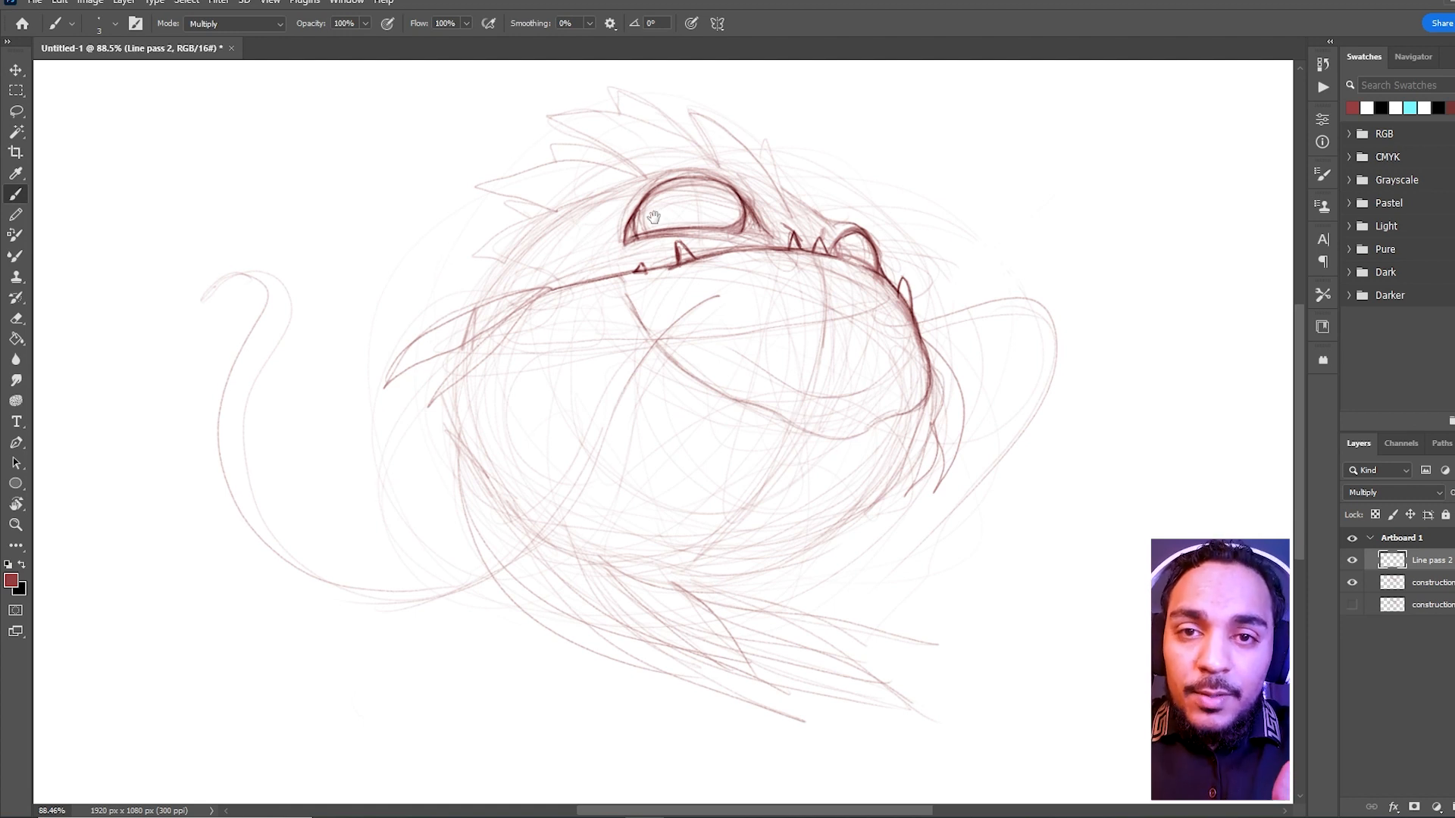
left_click_drag(654, 218, 630, 262)
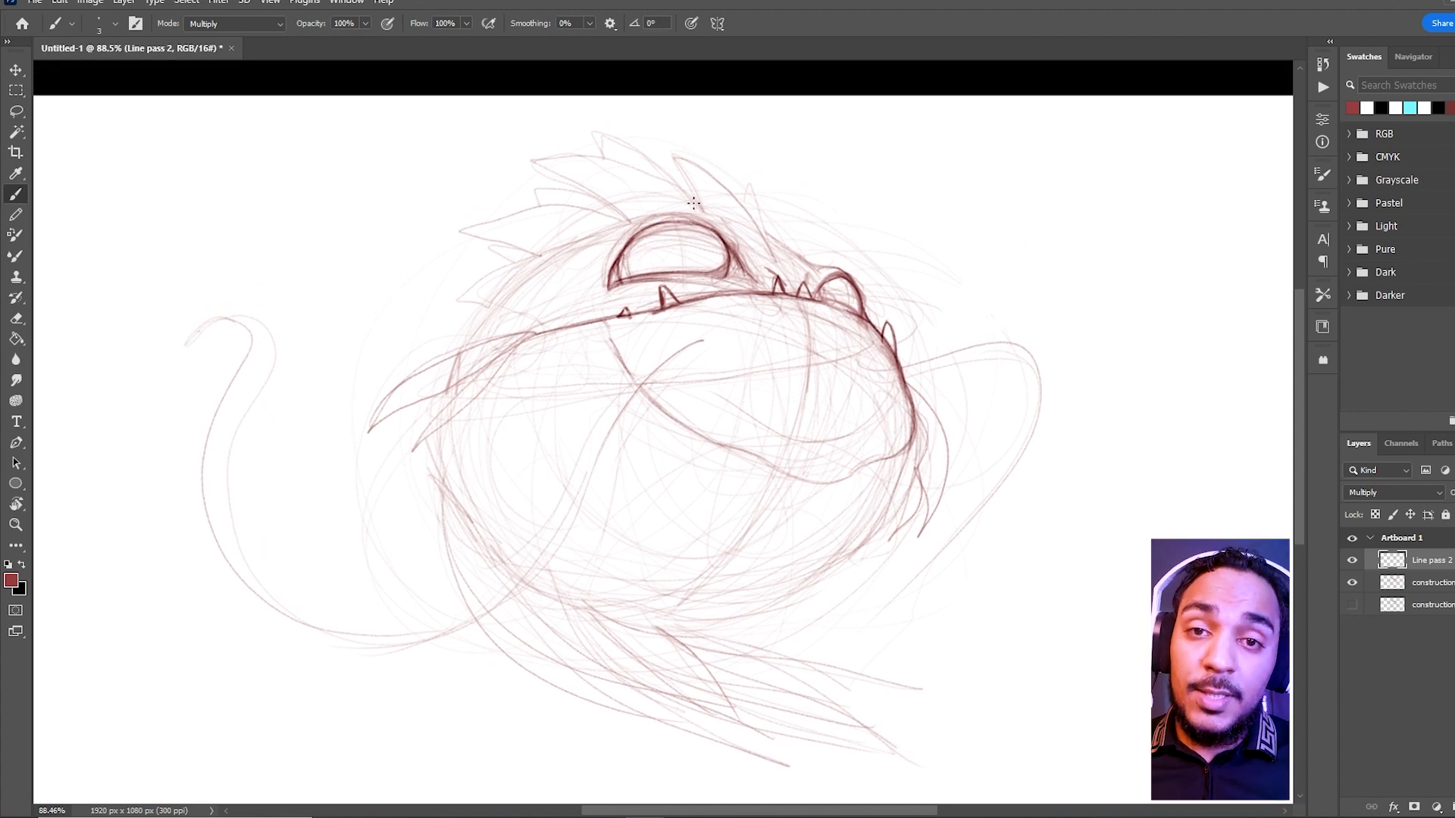
mouse_move(661, 142)
left_mouse_down()
mouse_move(709, 213)
mouse_move(664, 147)
mouse_move(757, 222)
mouse_move(773, 258)
left_mouse_up()
left_click_drag(714, 175, 771, 251)
mouse_move(714, 211)
left_mouse_down()
mouse_move(772, 256)
mouse_move(743, 179)
mouse_move(706, 158)
mouse_move(746, 200)
mouse_move(698, 166)
mouse_move(692, 202)
left_mouse_up()
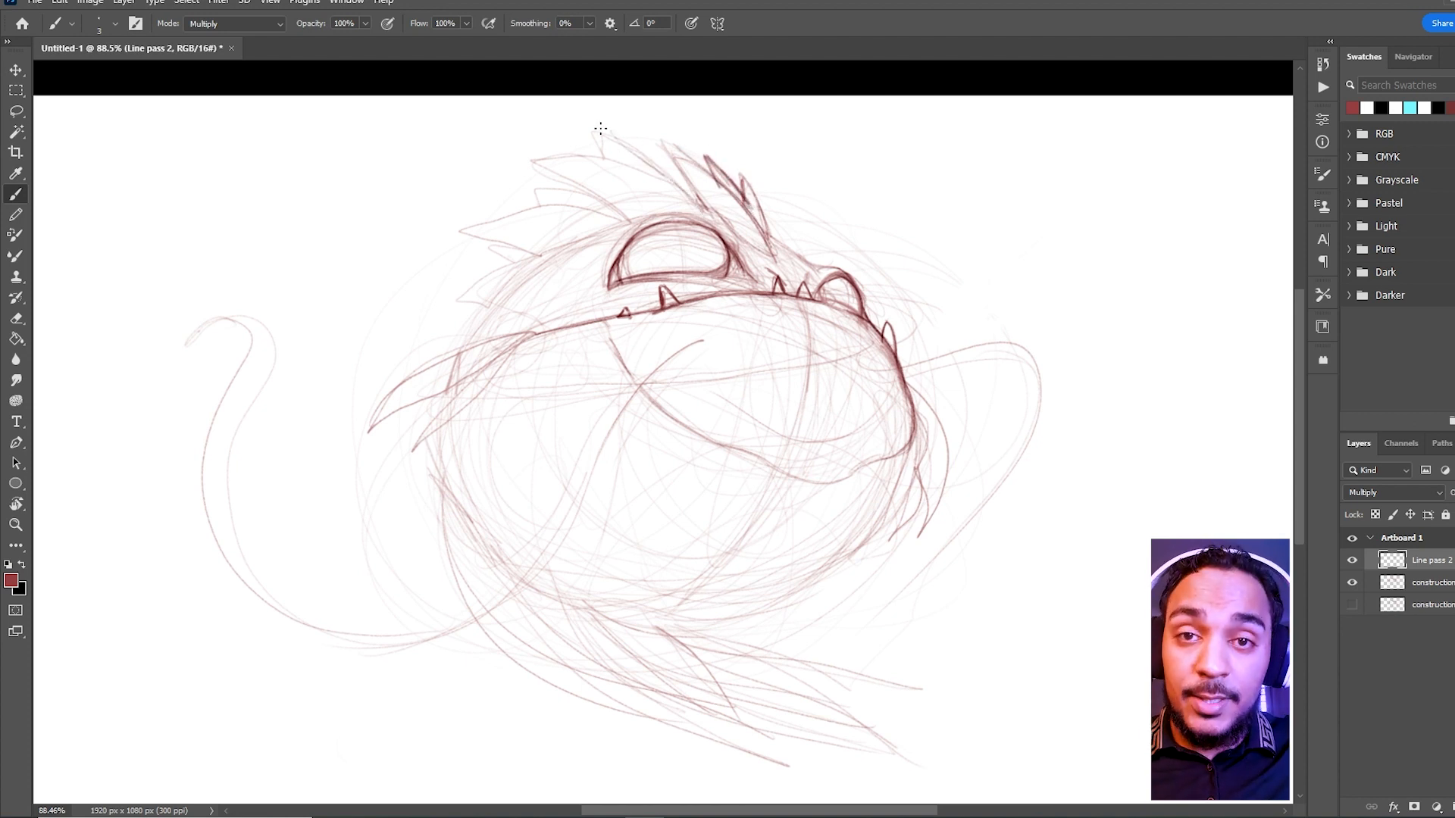
Outline the two top spikes above the large eye in darker strokes with jagged, feathery tips
mouse_move(602, 149)
left_mouse_down()
mouse_move(651, 161)
mouse_move(601, 127)
mouse_move(686, 198)
left_mouse_up()
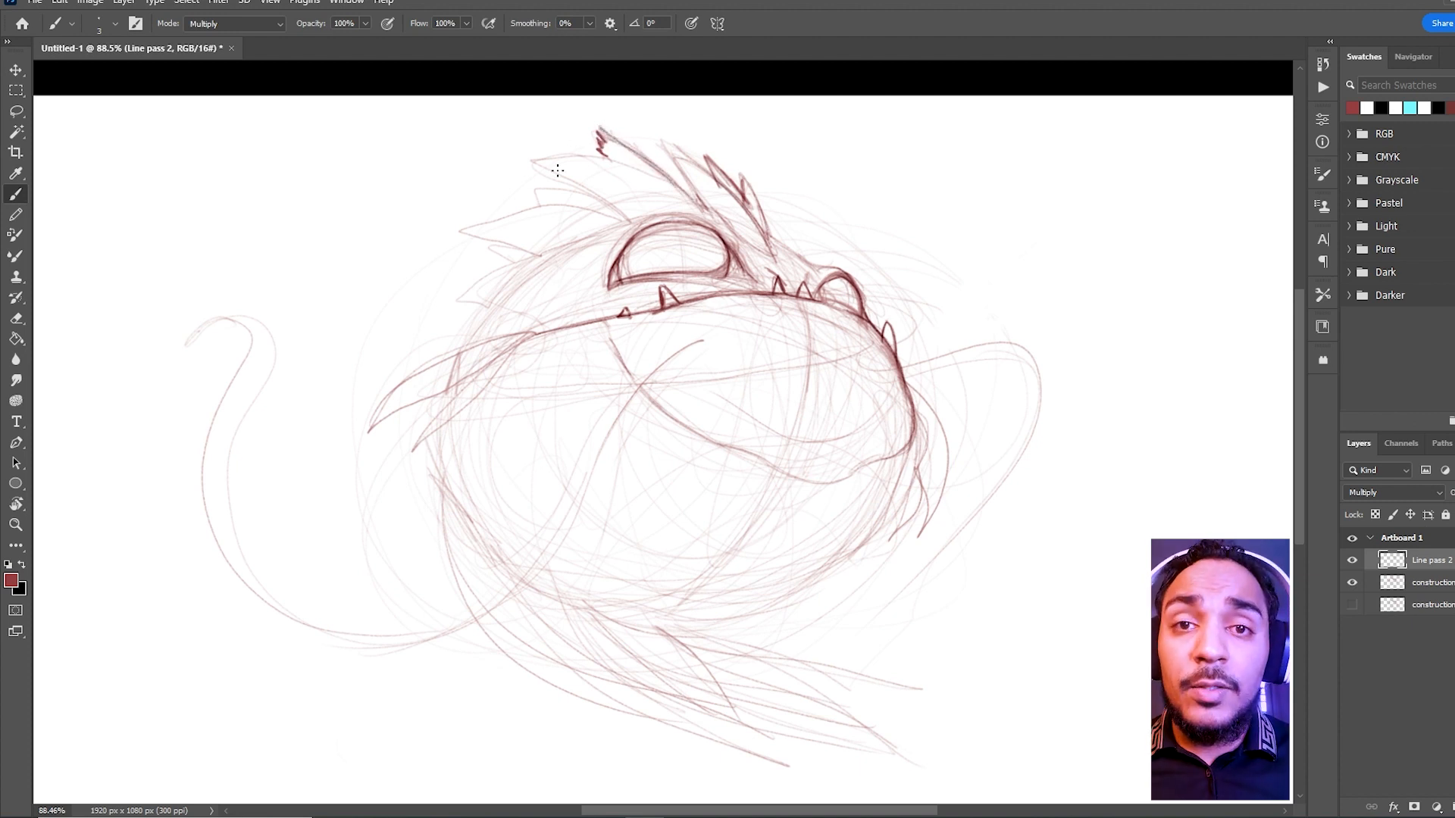
mouse_move(526, 165)
left_mouse_down()
mouse_move(592, 155)
mouse_move(521, 172)
mouse_move(557, 166)
mouse_move(542, 174)
mouse_move(623, 203)
mouse_move(612, 211)
mouse_move(635, 229)
left_mouse_up()
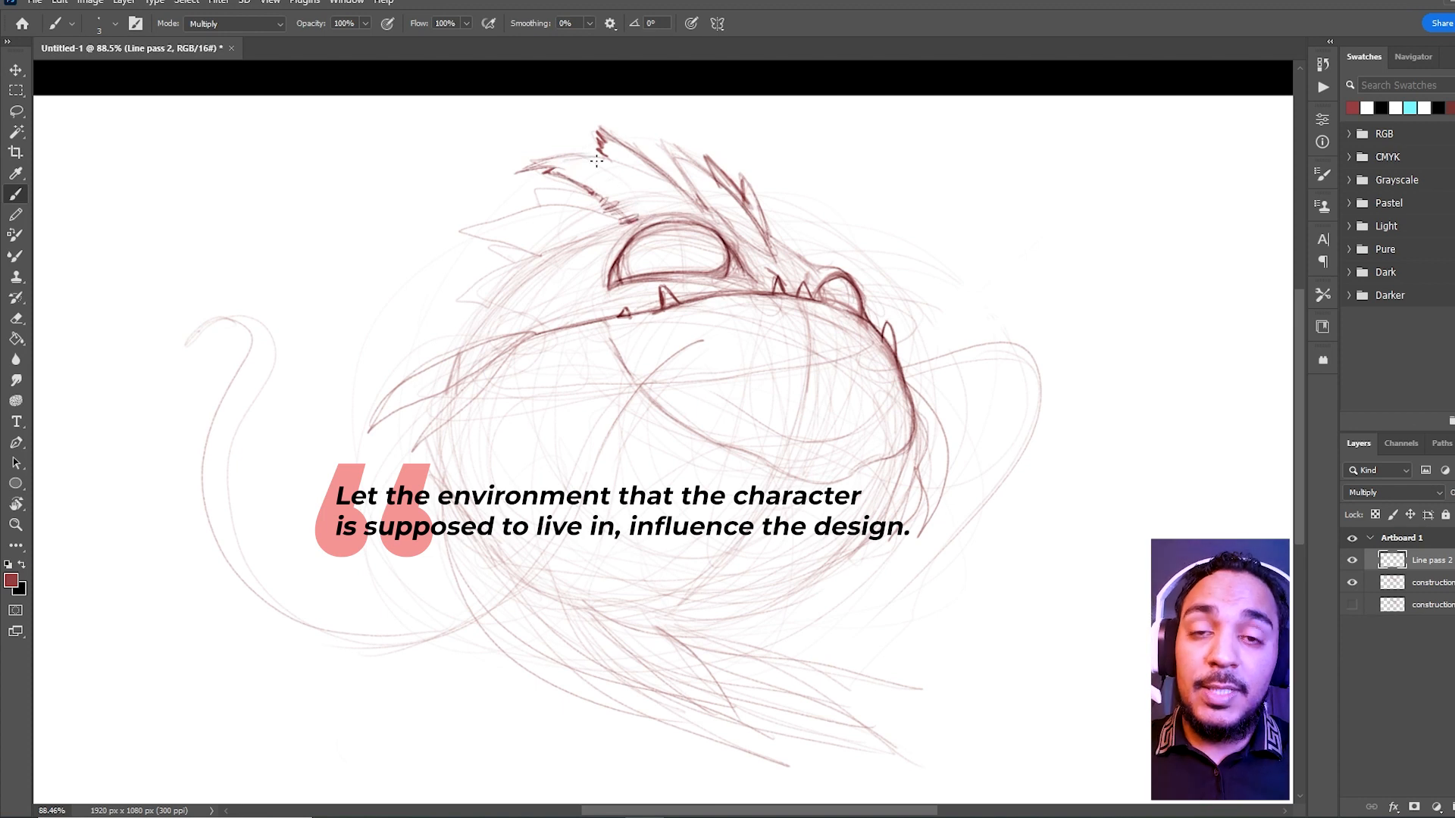
mouse_move(568, 156)
left_mouse_down()
mouse_move(641, 167)
mouse_move(680, 194)
left_mouse_up()
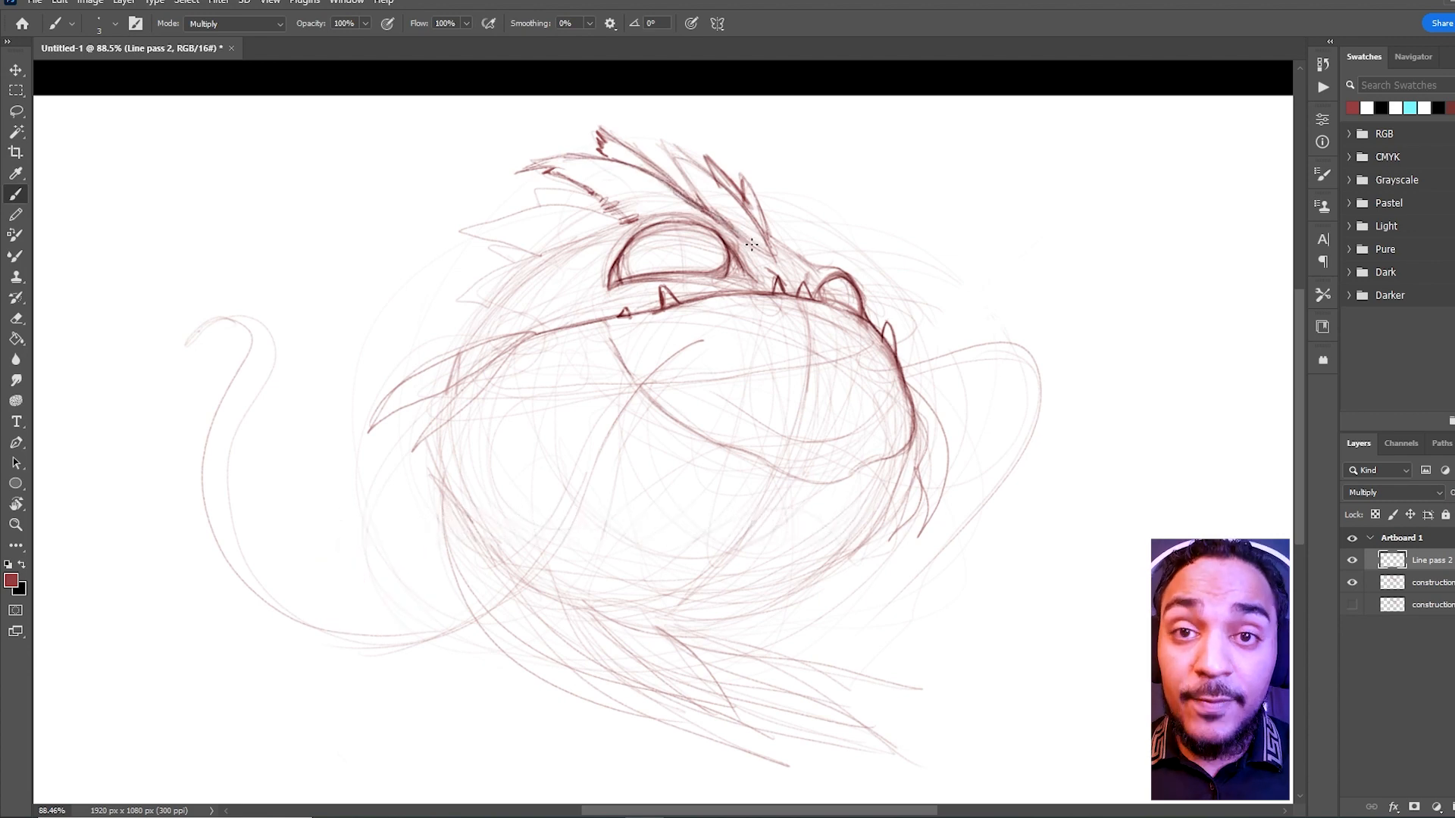
Outline the long spike behind the large eye with a notched tip, and the small spike just above it
scroll(799, 145, "down", 5)
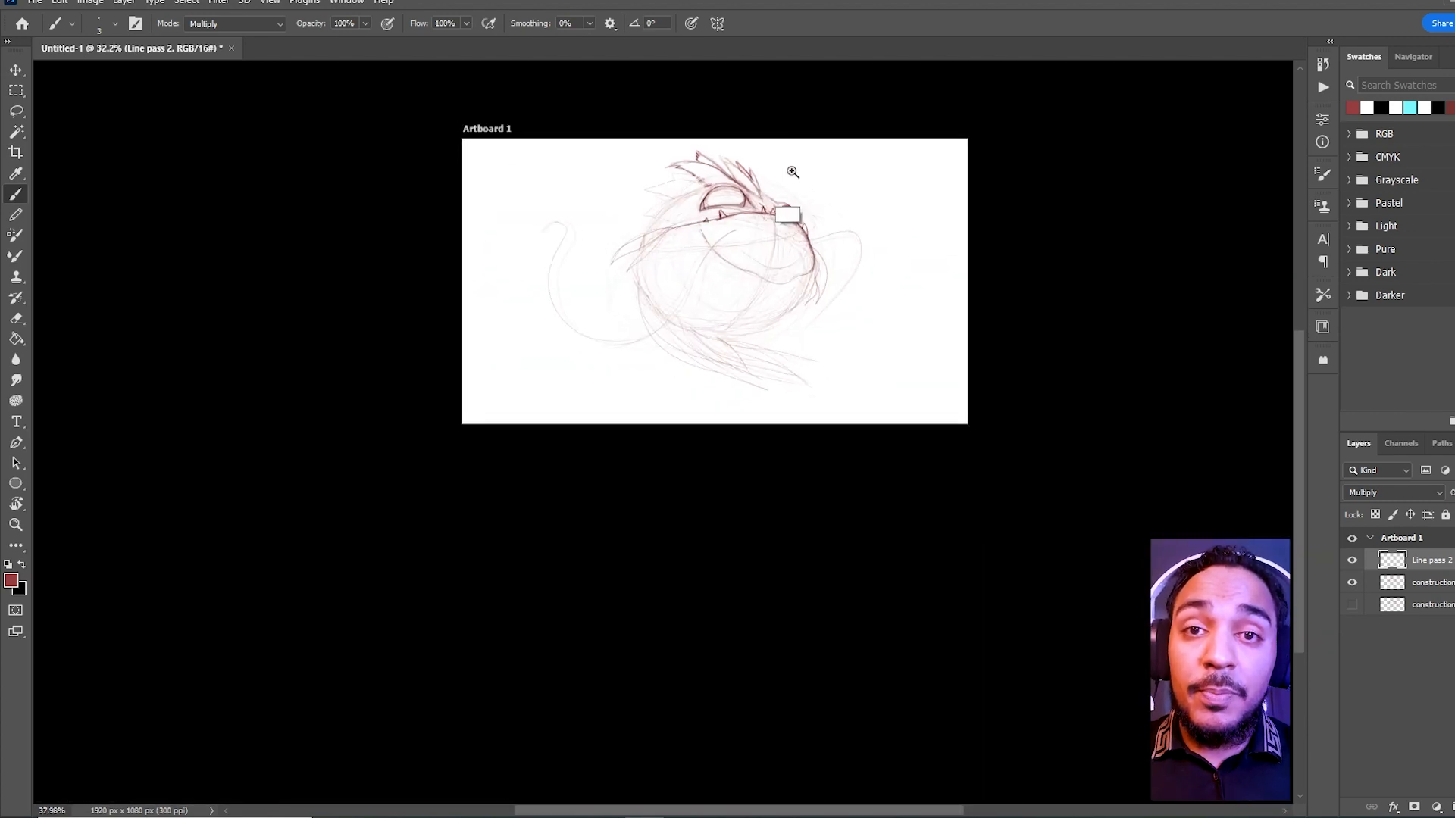
scroll(769, 186, "up", 5)
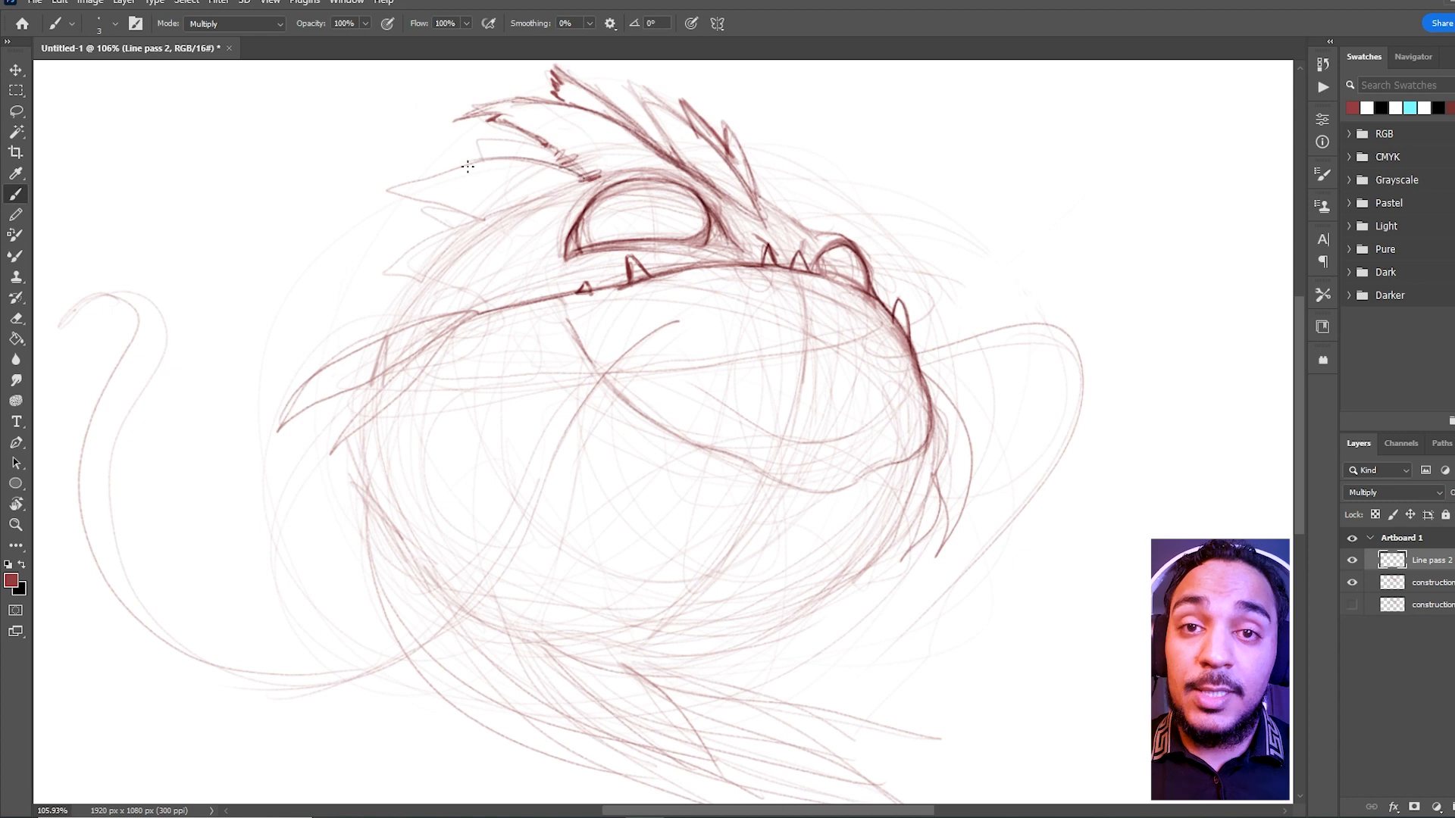
mouse_move(517, 156)
left_mouse_down()
mouse_move(390, 191)
mouse_move(489, 214)
mouse_move(597, 182)
left_mouse_up()
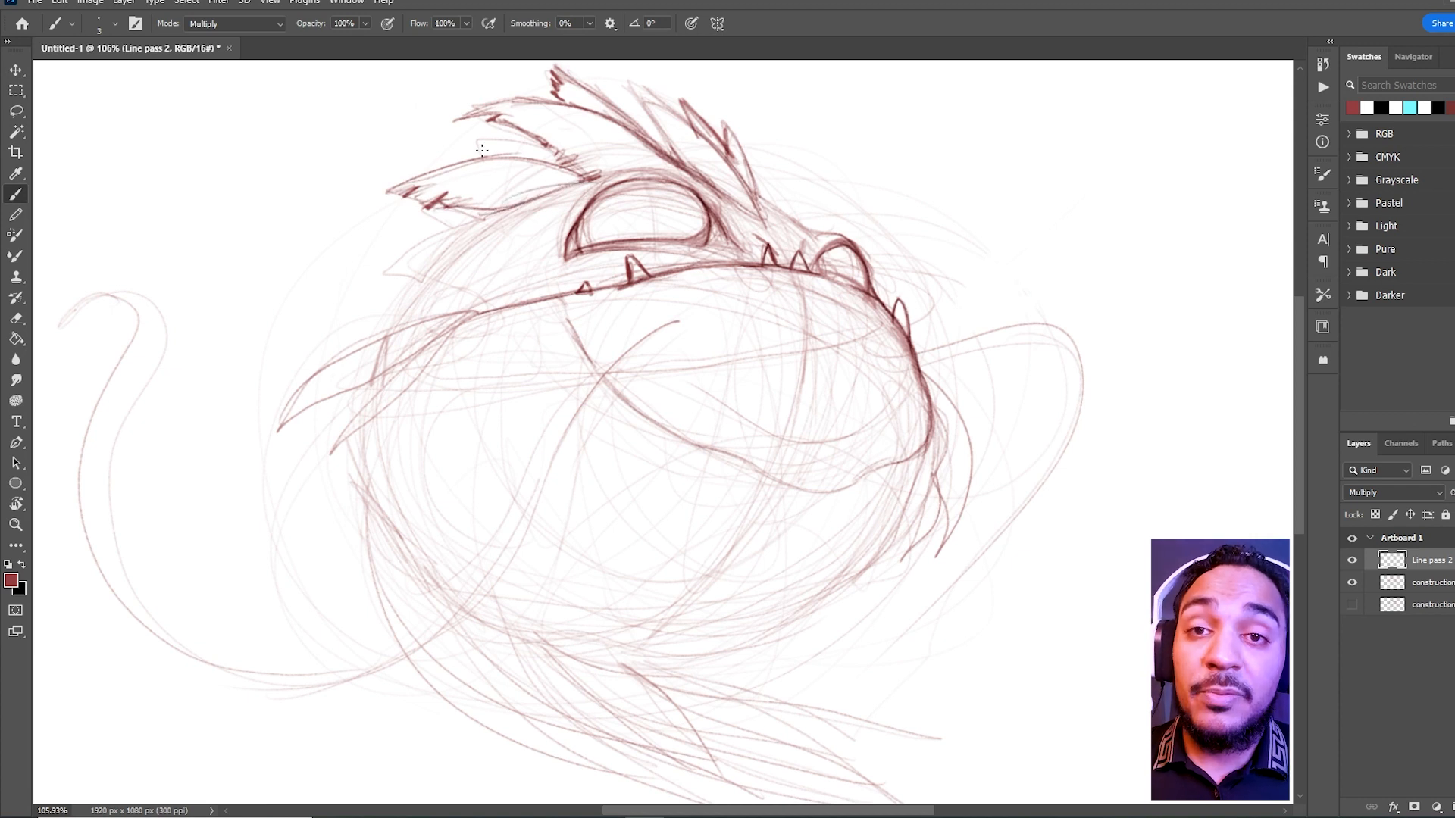
mouse_move(481, 151)
left_mouse_down()
mouse_move(533, 144)
mouse_move(486, 151)
left_mouse_up()
right_click(549, 148)
left_click(516, 148)
Add hatching to the topmost spike and sketch a small tuft above the small eye
mouse_move(628, 120)
left_mouse_down()
mouse_move(658, 135)
mouse_move(619, 95)
mouse_move(703, 182)
left_mouse_up()
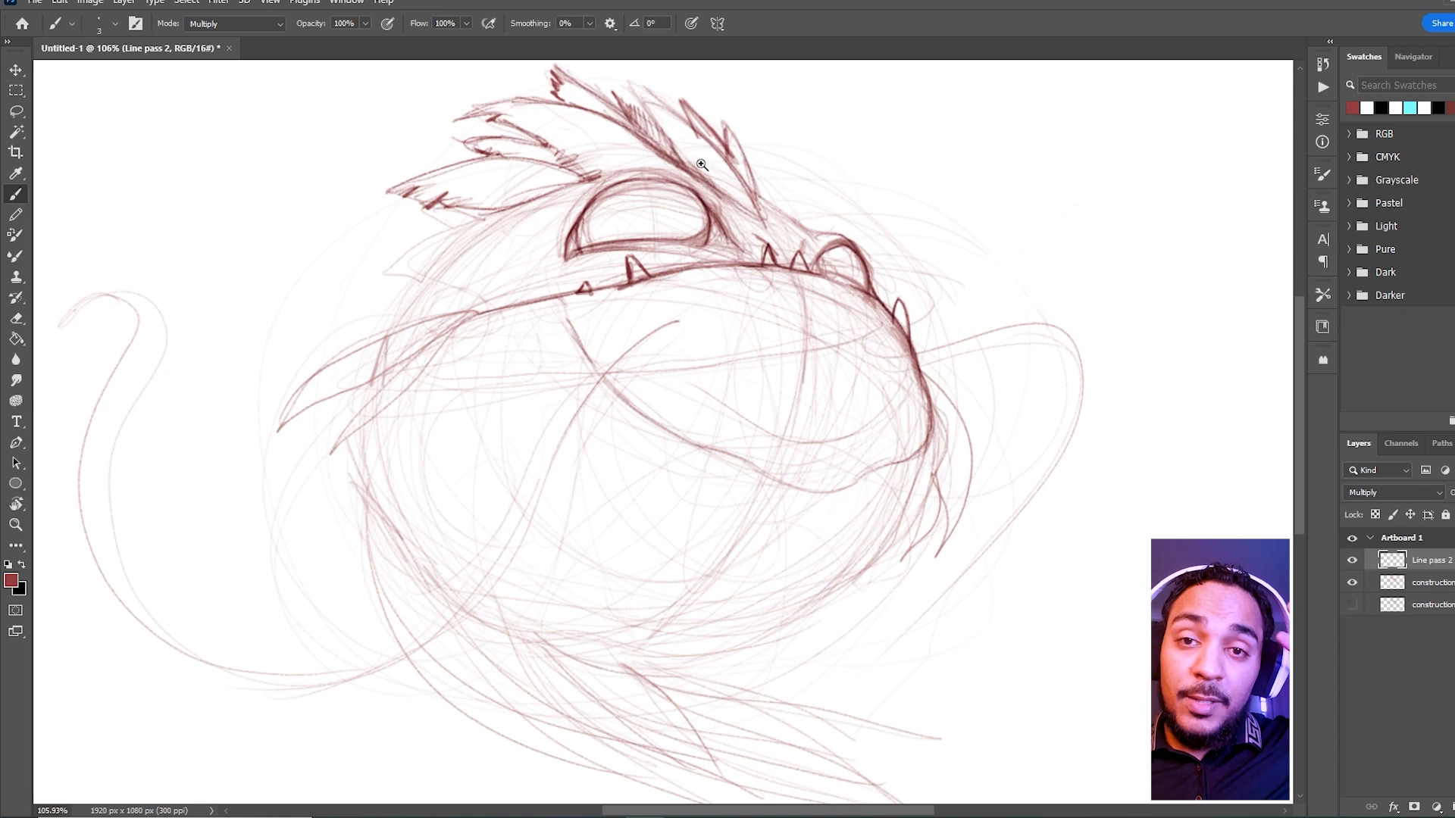
mouse_move(782, 184)
left_mouse_down()
mouse_move(763, 203)
mouse_move(782, 194)
mouse_move(778, 174)
mouse_move(799, 193)
mouse_move(763, 187)
left_mouse_up()
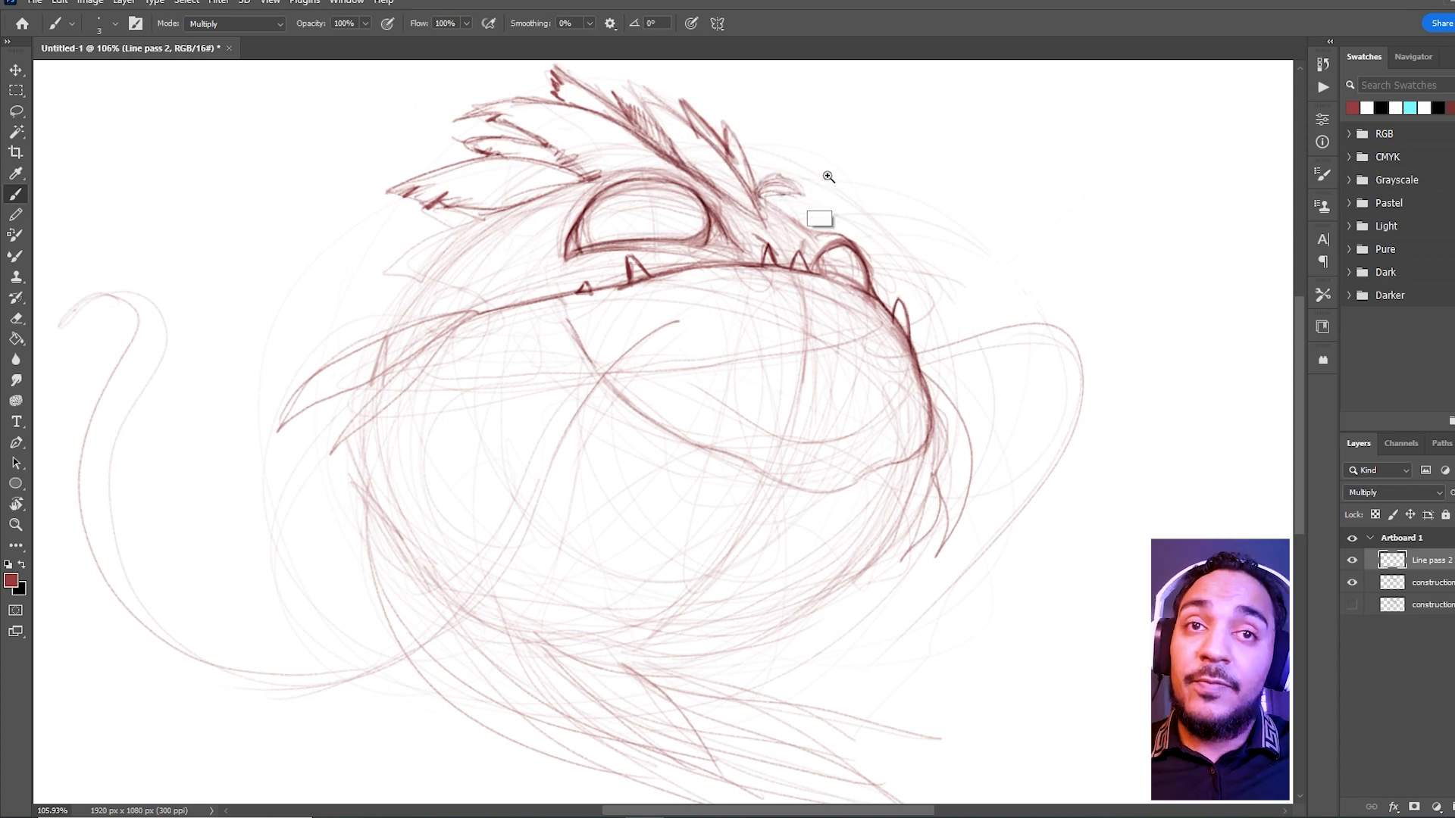
scroll(732, 244, "down", 3)
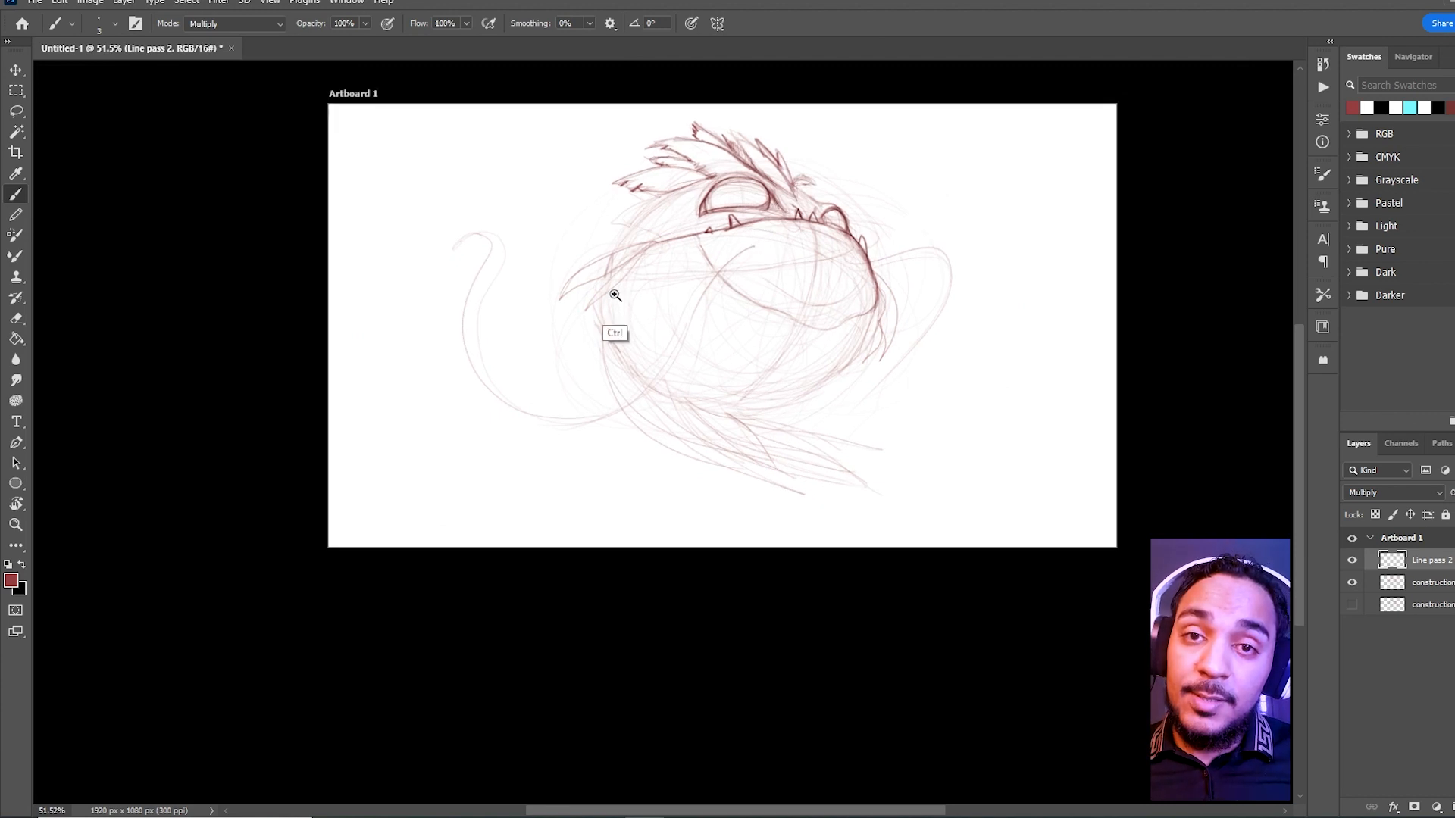
Trace the back contour behind the large eye, then outline and hatch the lowest back spikes
scroll(616, 286, "up", 3)
left_click_drag(636, 189, 502, 267)
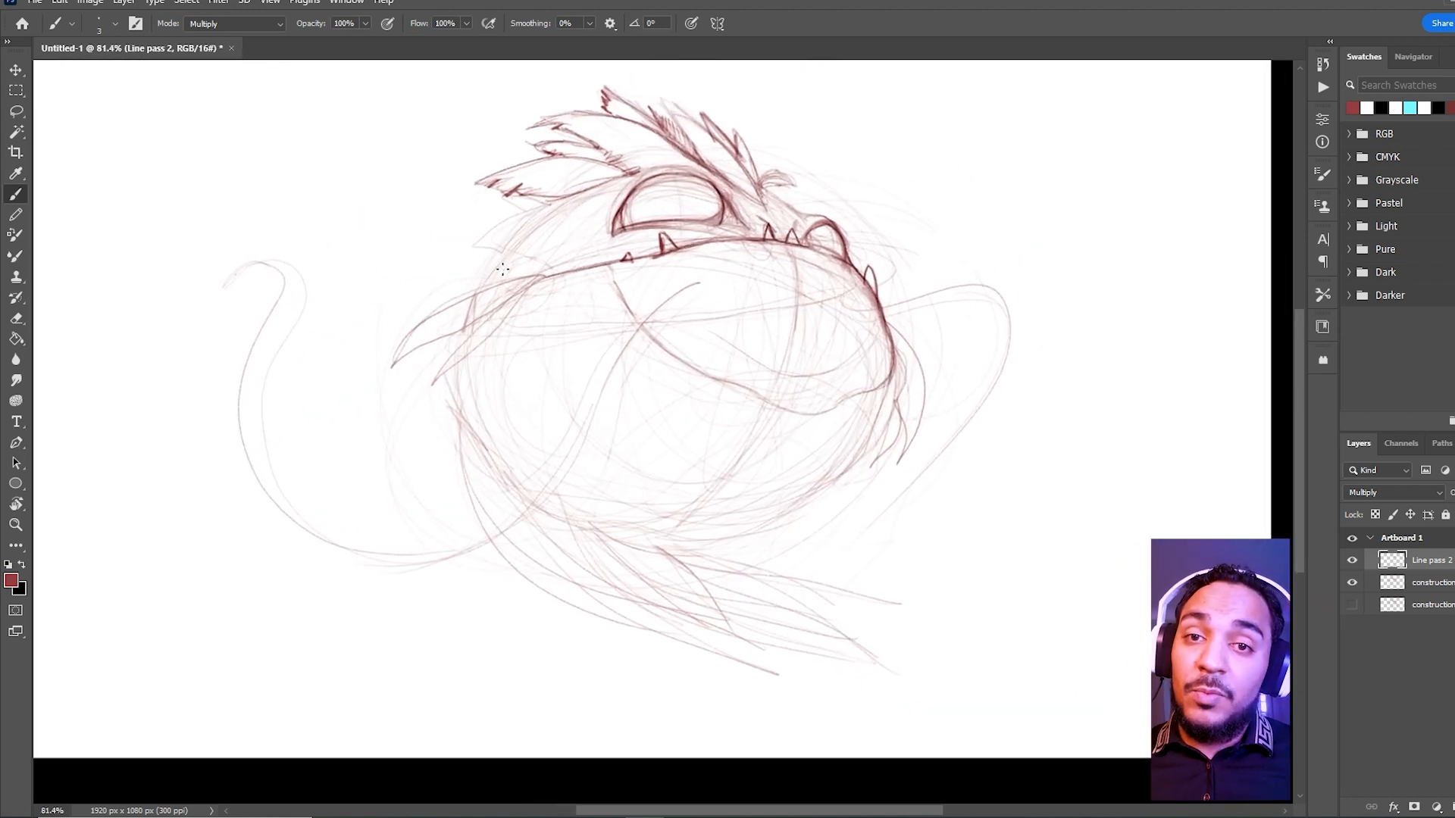
left_click_drag(489, 270, 559, 200)
left_click_drag(480, 244, 535, 208)
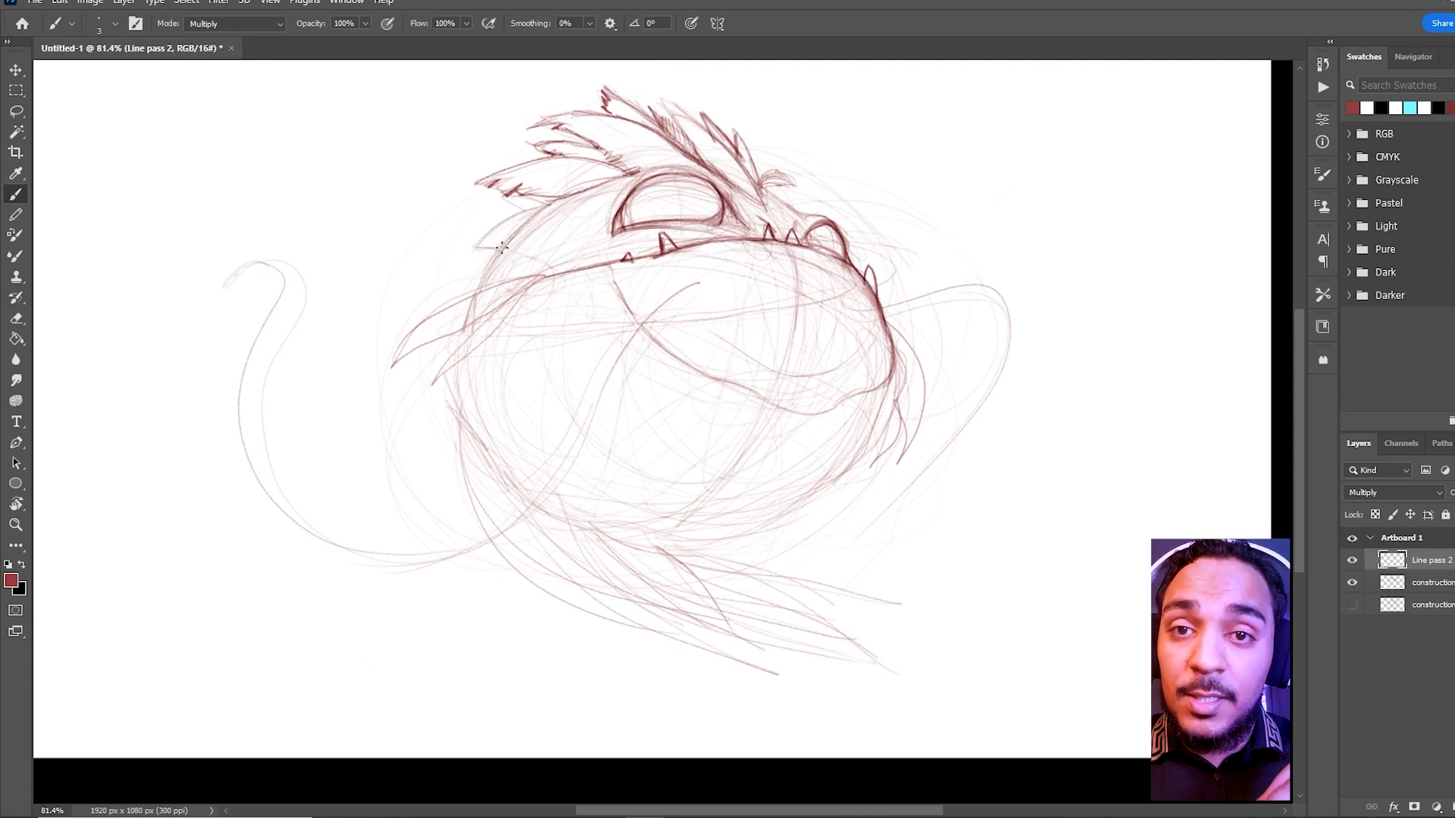
mouse_move(481, 247)
left_mouse_down()
mouse_move(500, 250)
mouse_move(533, 207)
mouse_move(508, 201)
left_mouse_up()
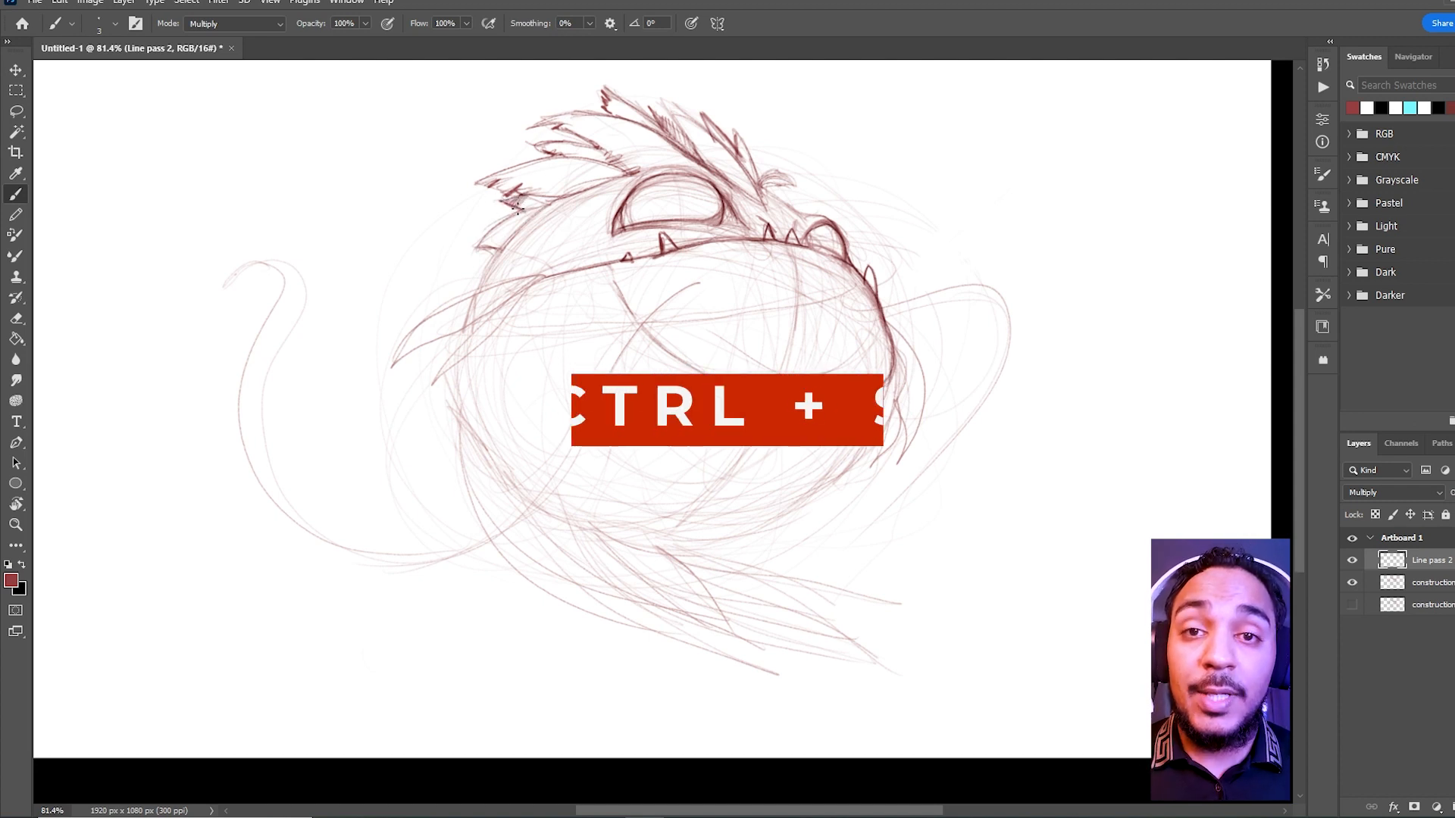
left_click_drag(551, 197, 531, 208)
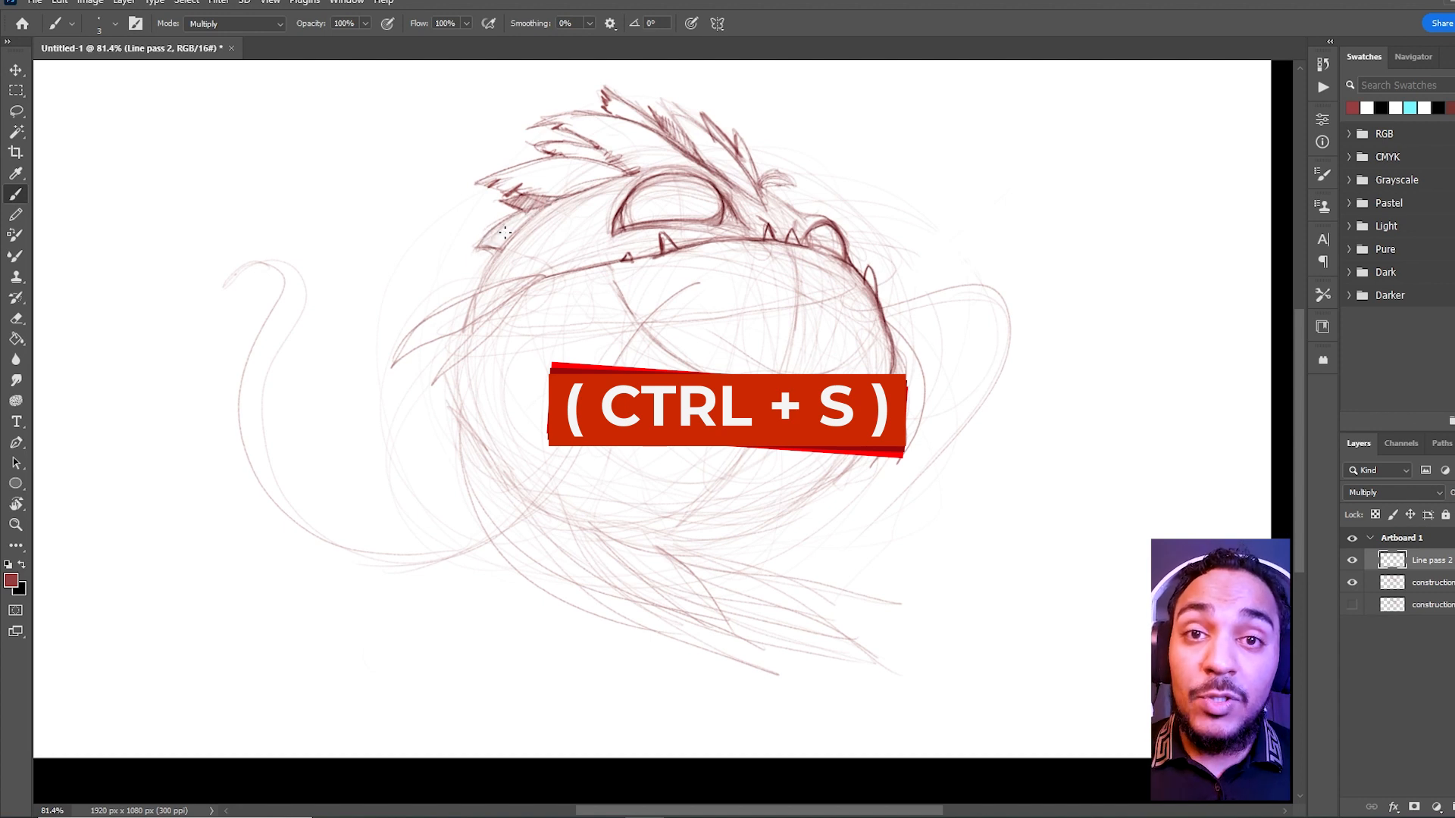
mouse_move(514, 228)
left_mouse_down()
mouse_move(535, 214)
mouse_move(496, 228)
left_mouse_up()
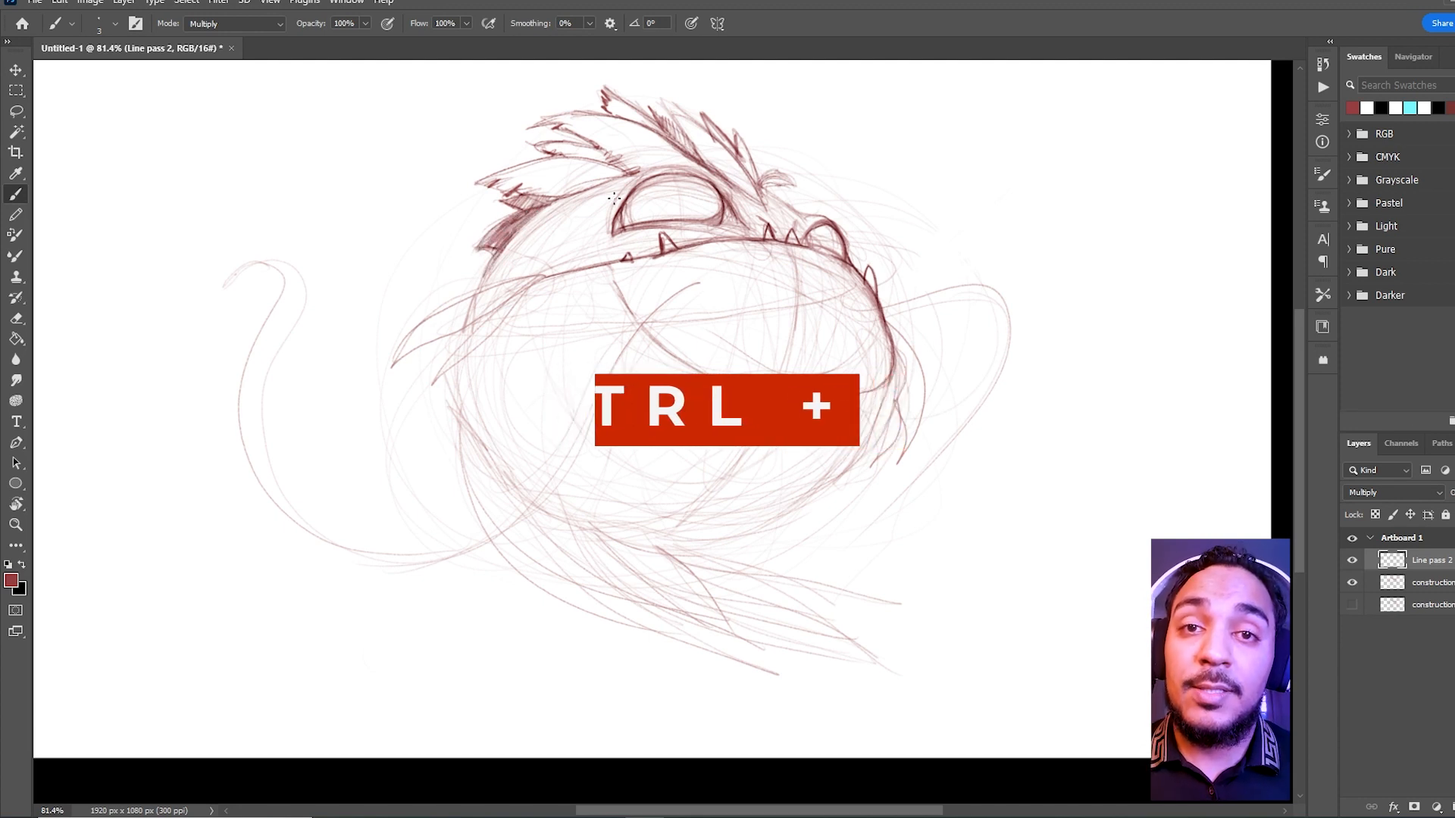
Save the drawing to the Chronicles Of Gilamesh folder in Creative Cloud as "OOF 2023 version updated"
scroll(780, 125, "down", 5)
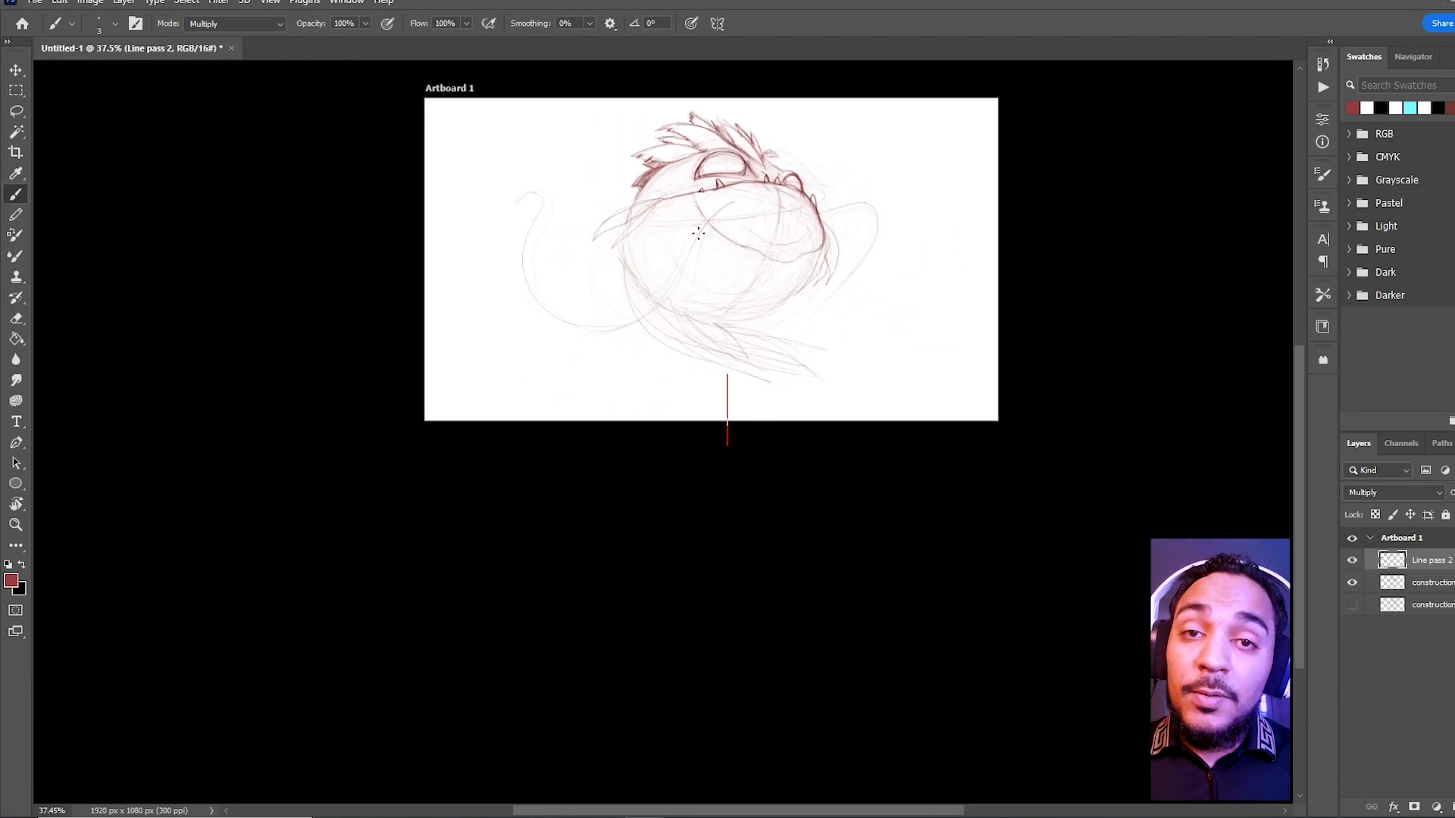
key("ctrl+s")
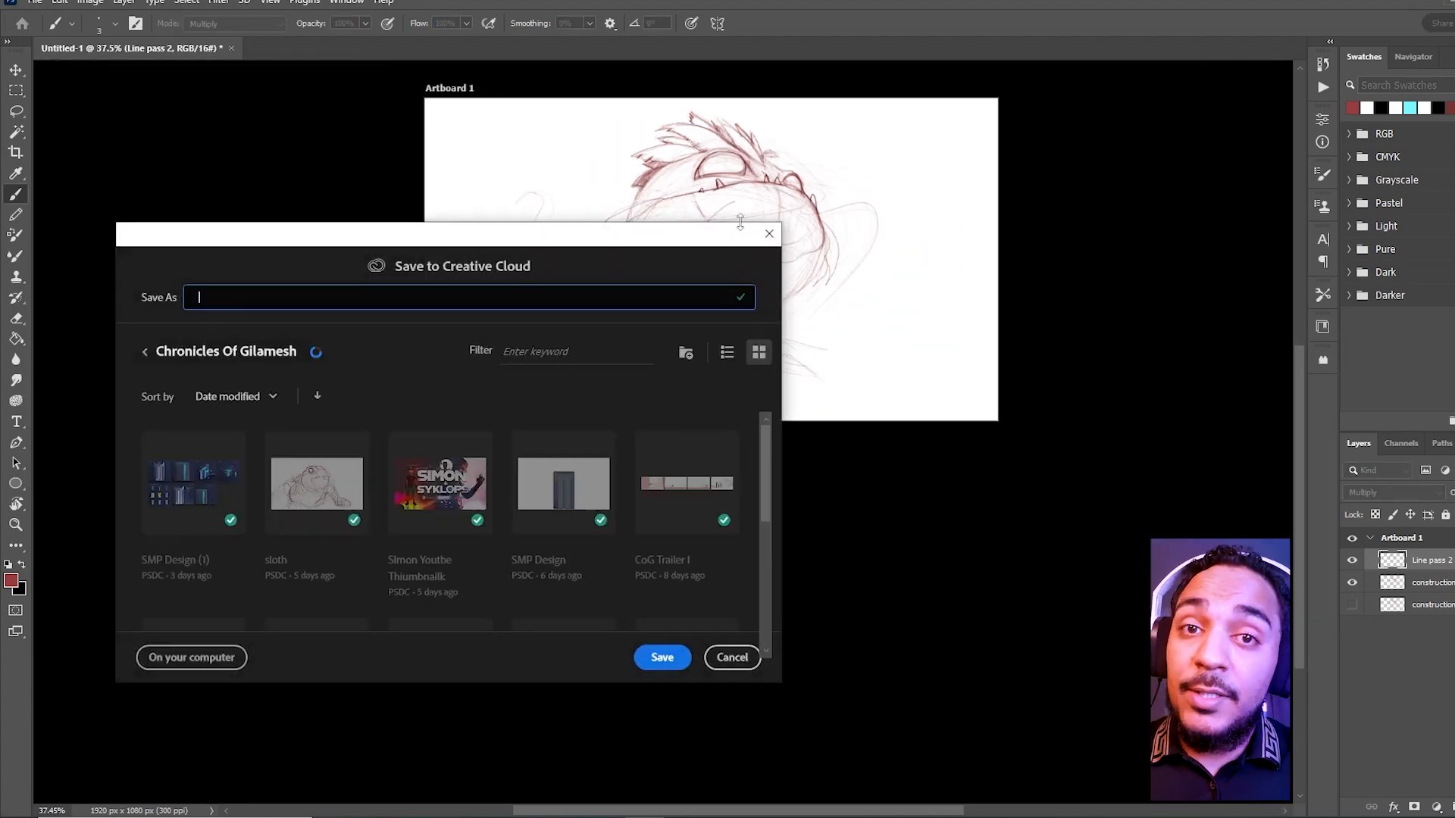
left_click_drag(673, 254, 911, 262)
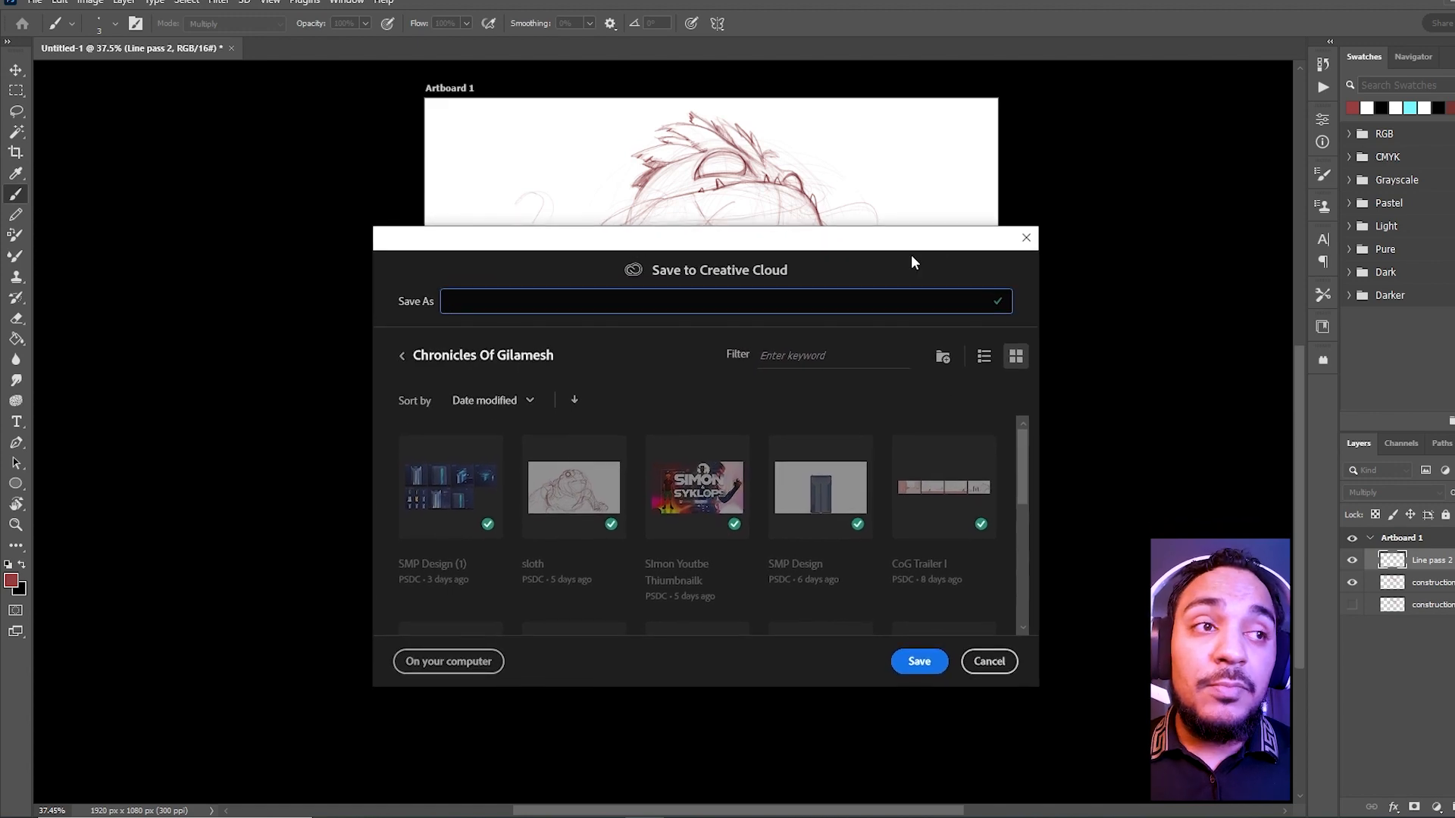
left_click_drag(716, 265, 746, 234)
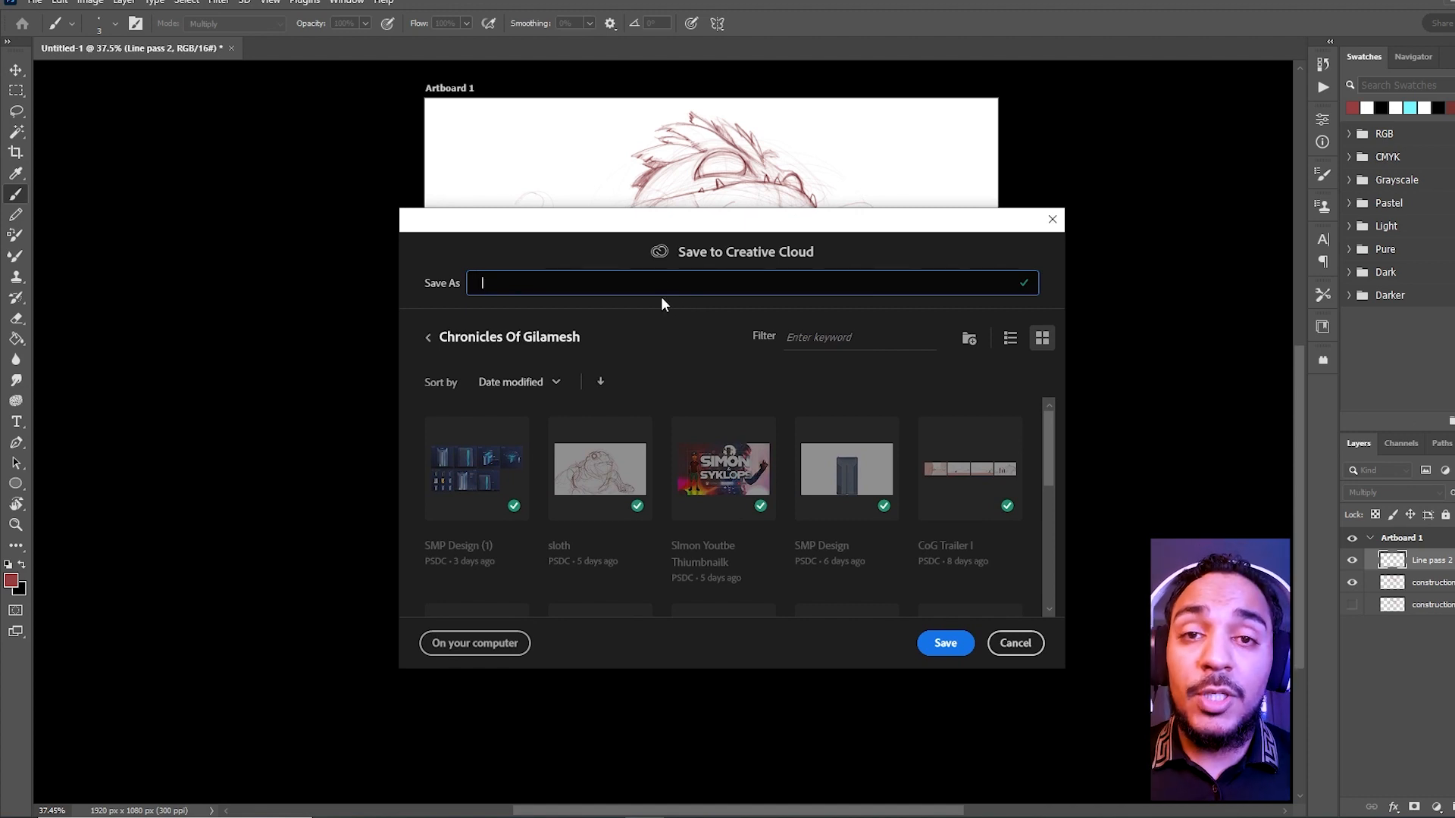
type("OO")
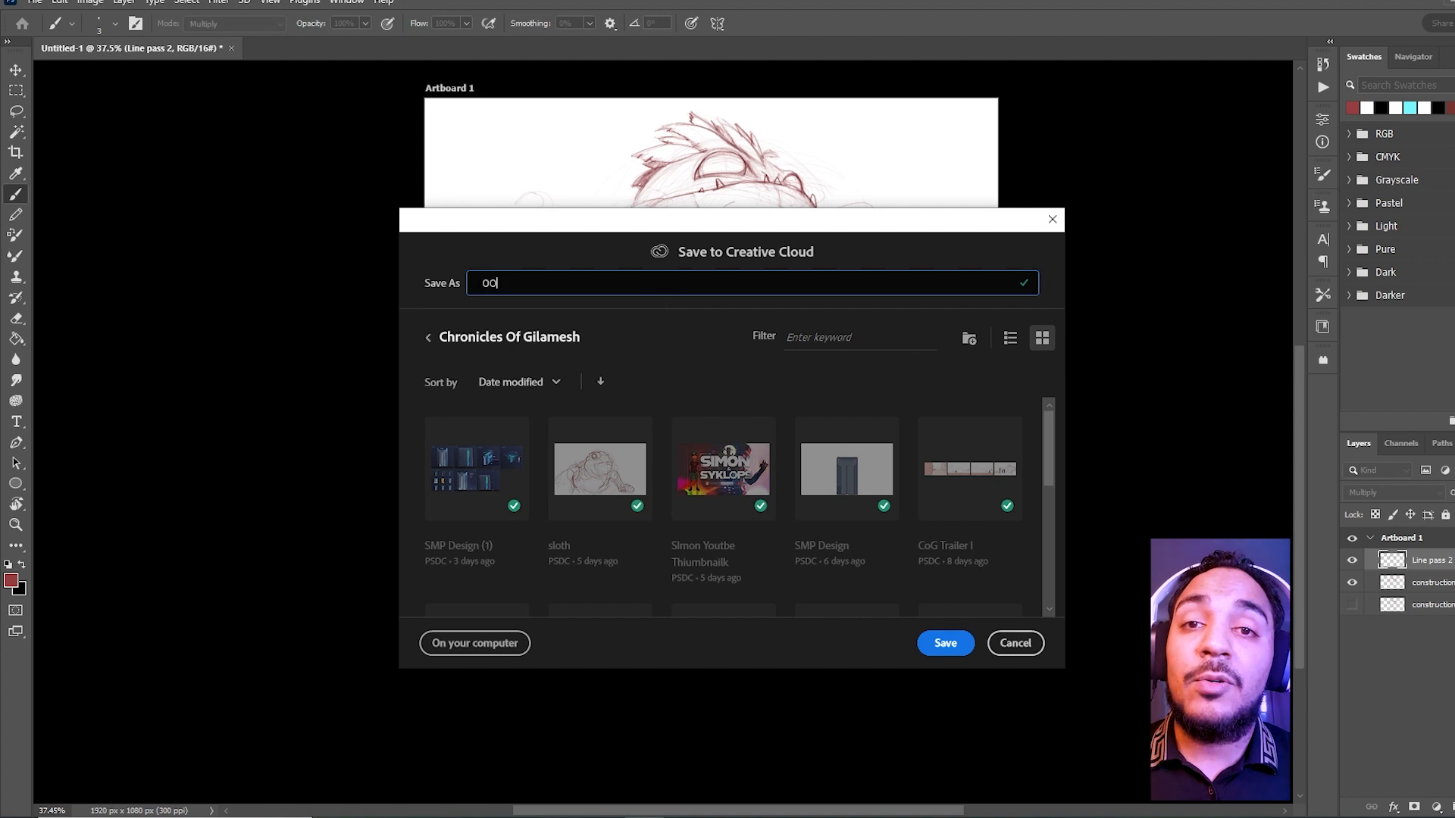
type("F 2023")
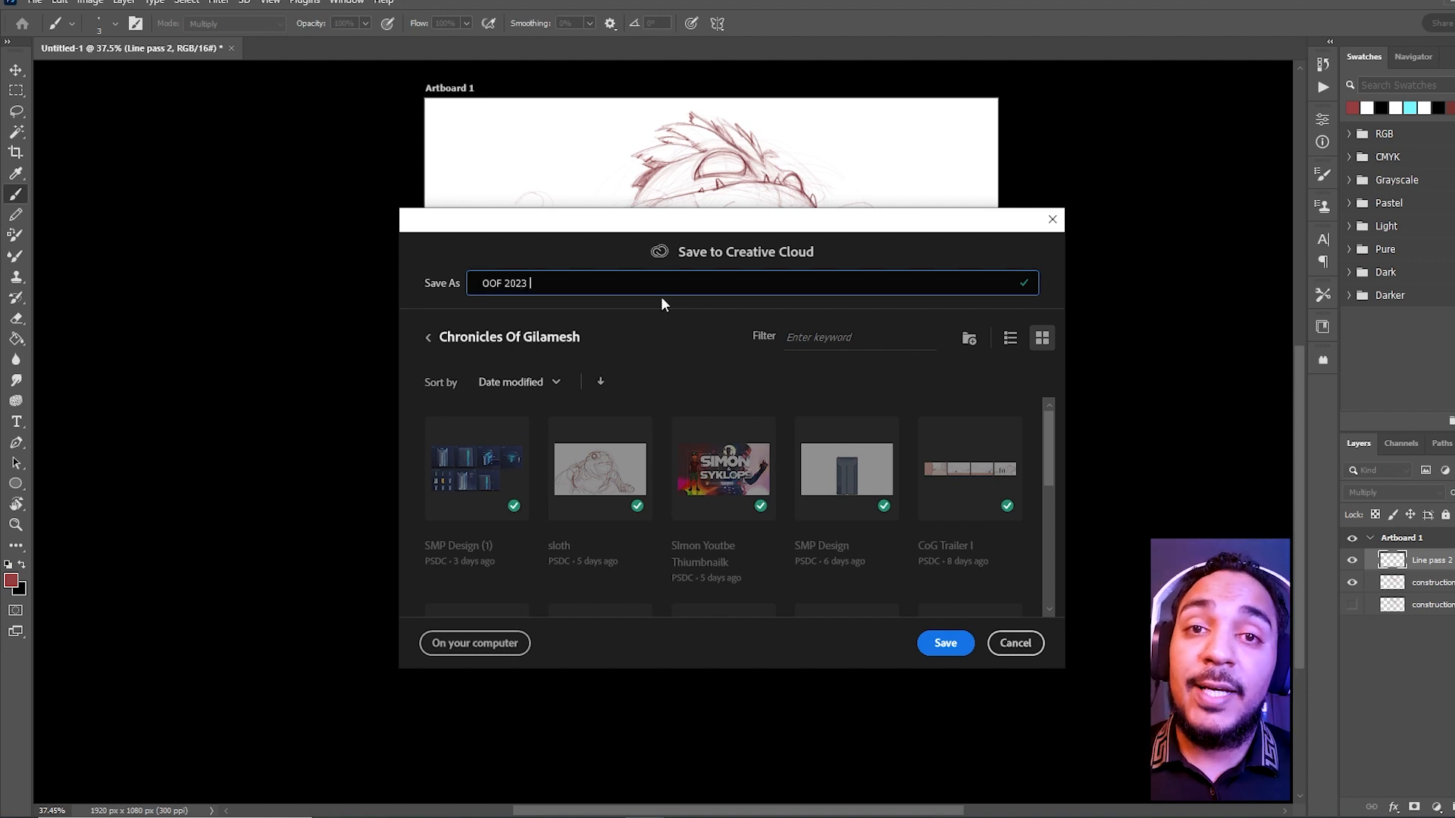
type(" version")
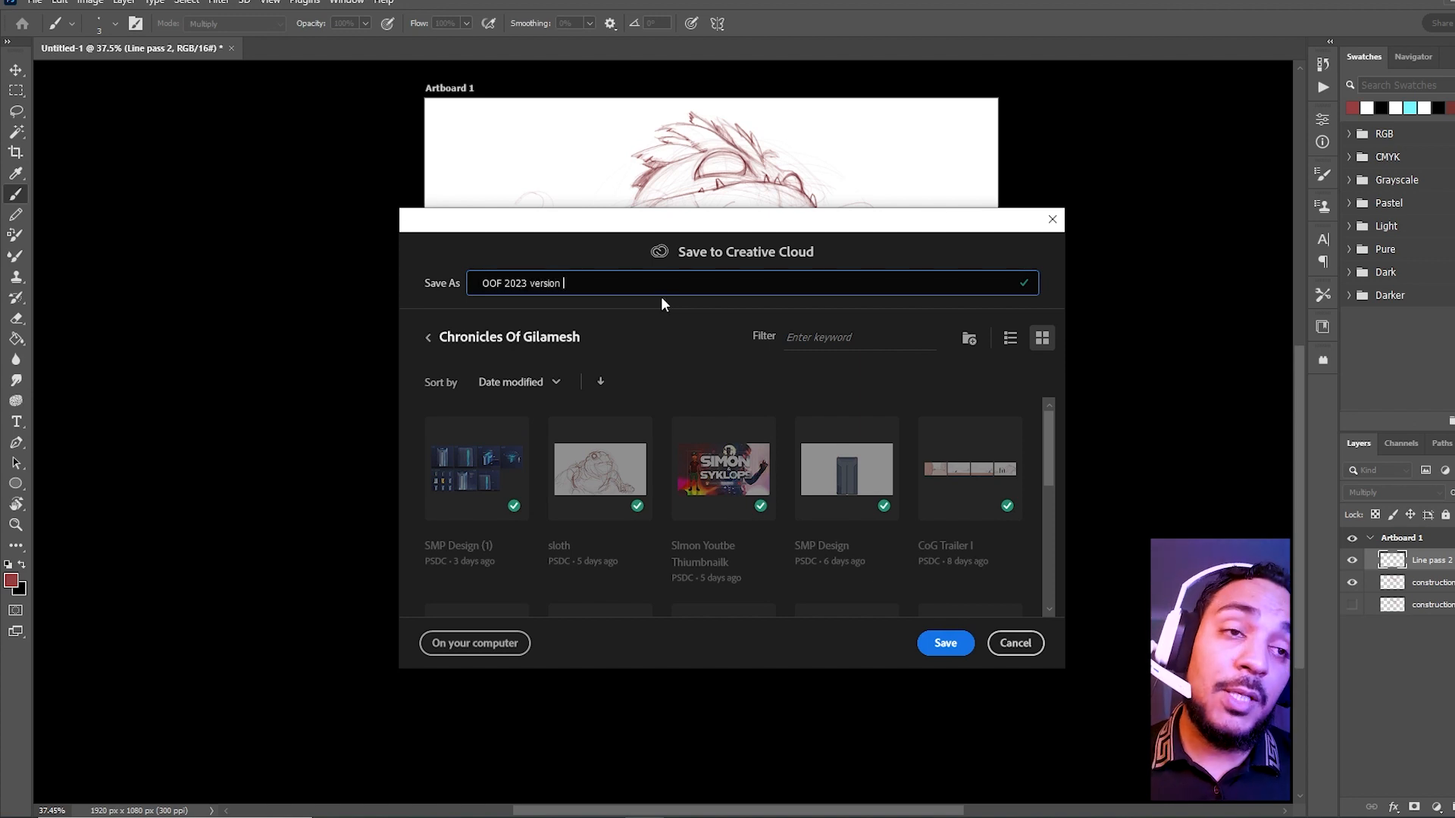
type(" update")
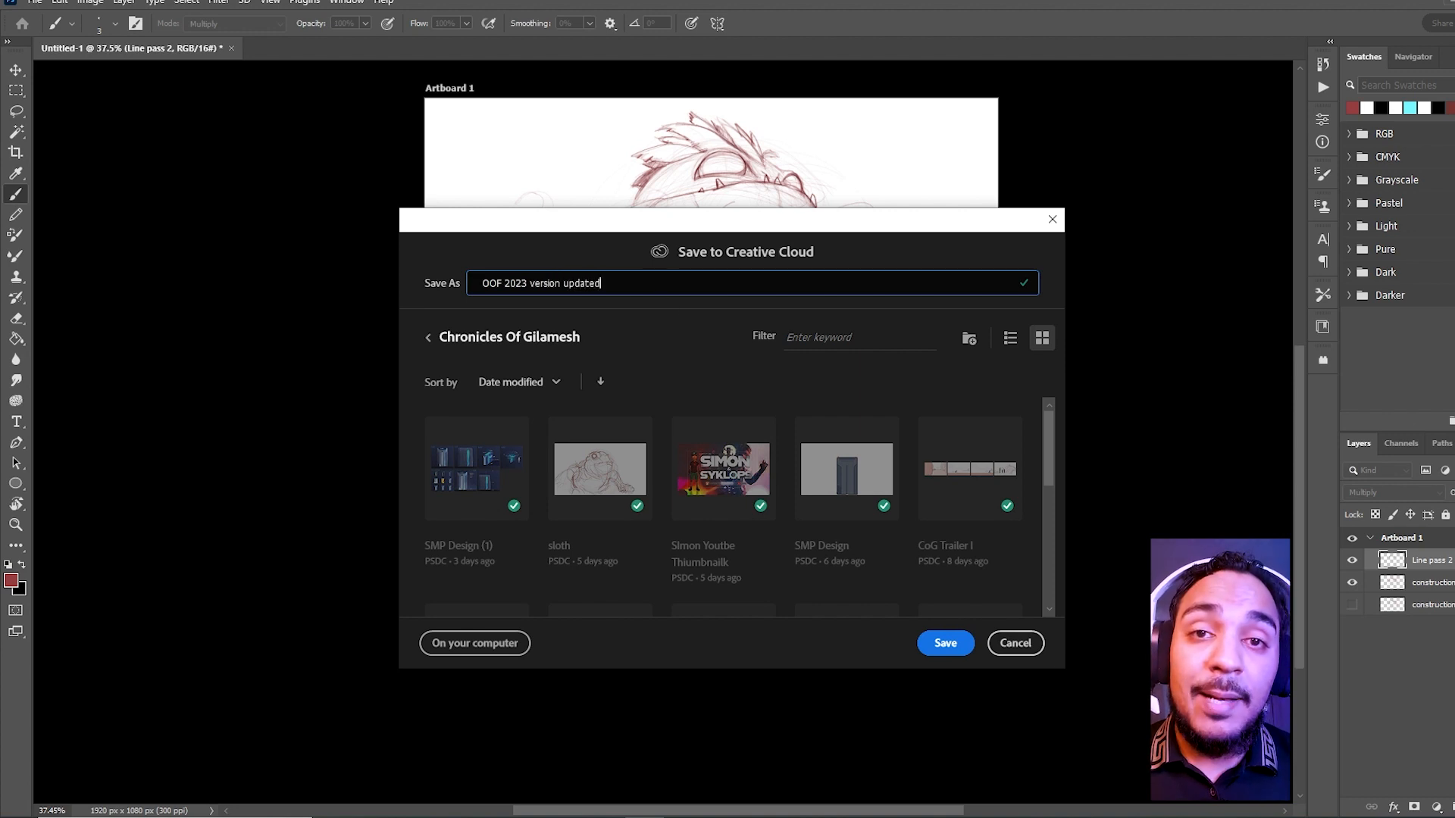
type("d")
key("Return")
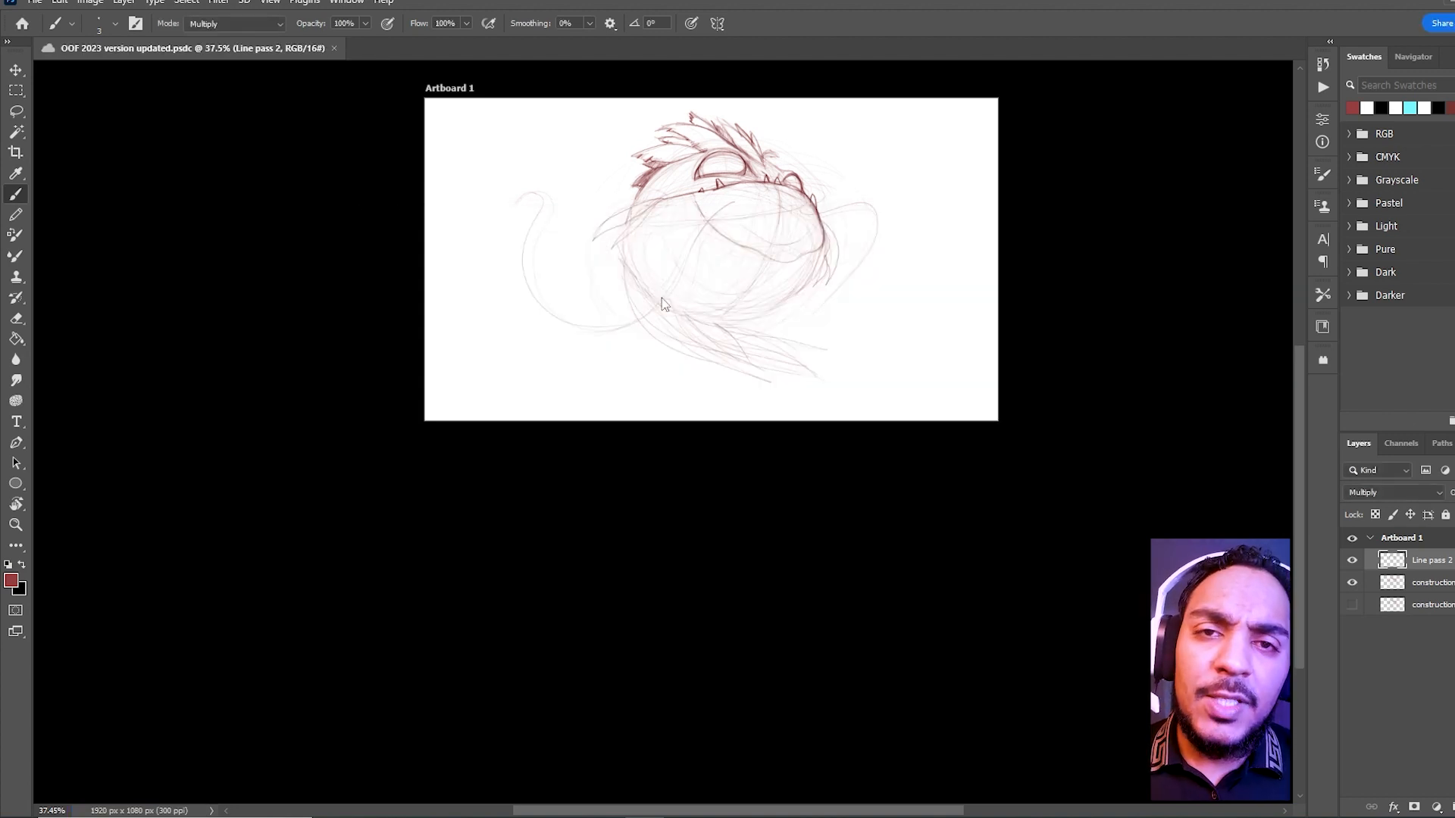
Shade the inside of the creature's small eye with dense dark strokes on the Line pass 2 layer
left_click_drag(934, 319, 920, 443)
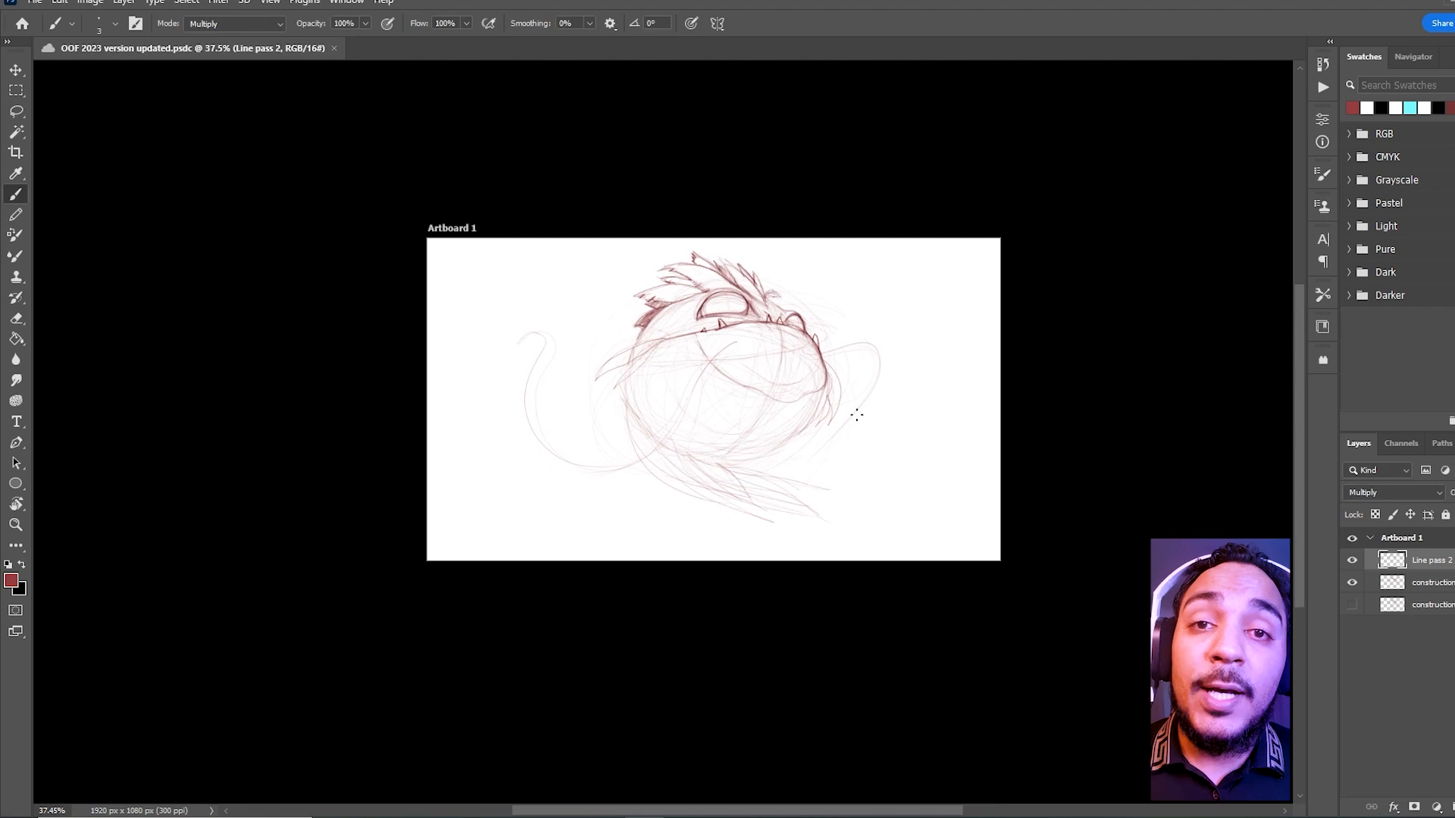
left_click_drag(748, 275, 985, 241)
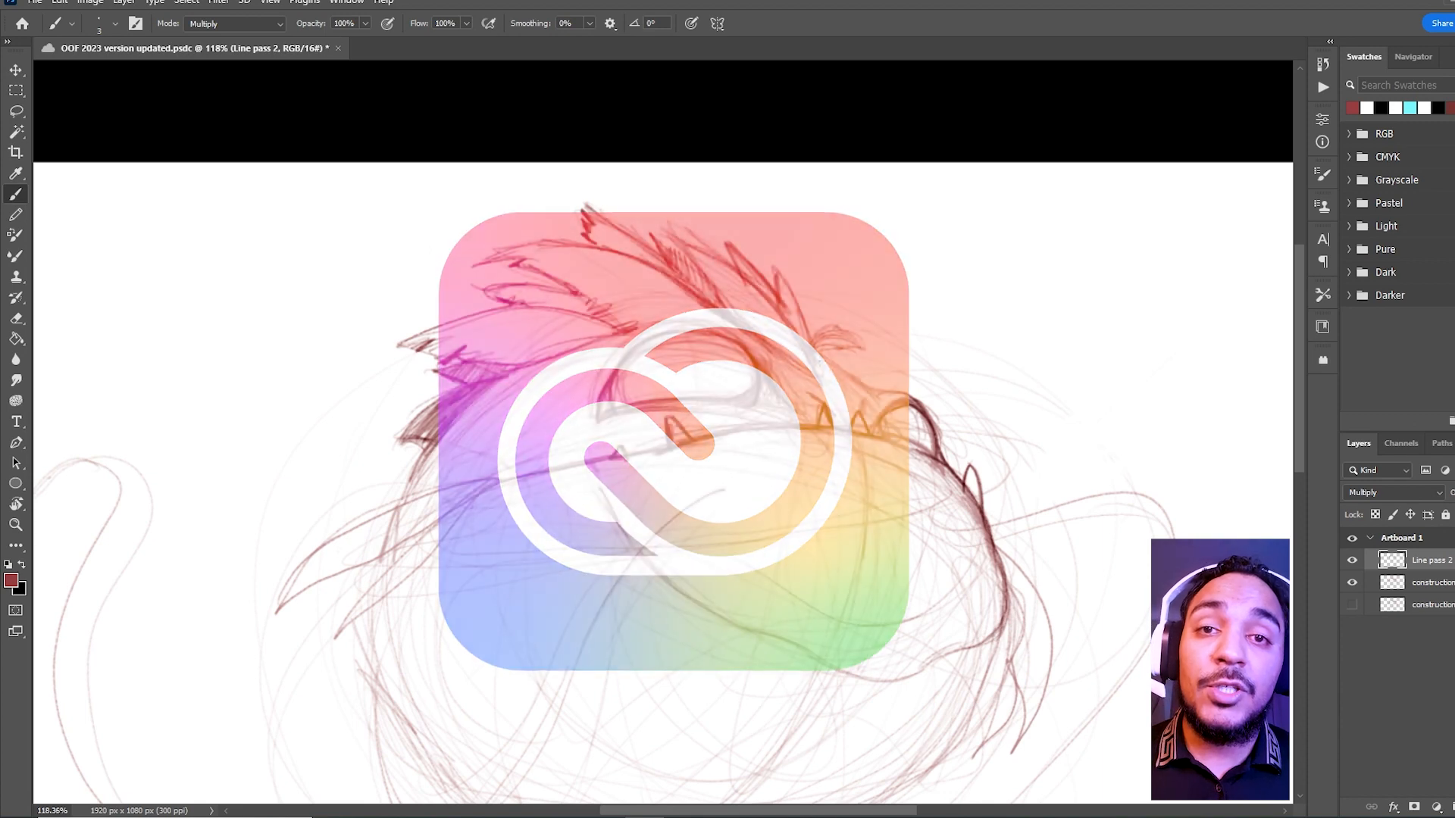
left_click_drag(815, 339, 911, 401)
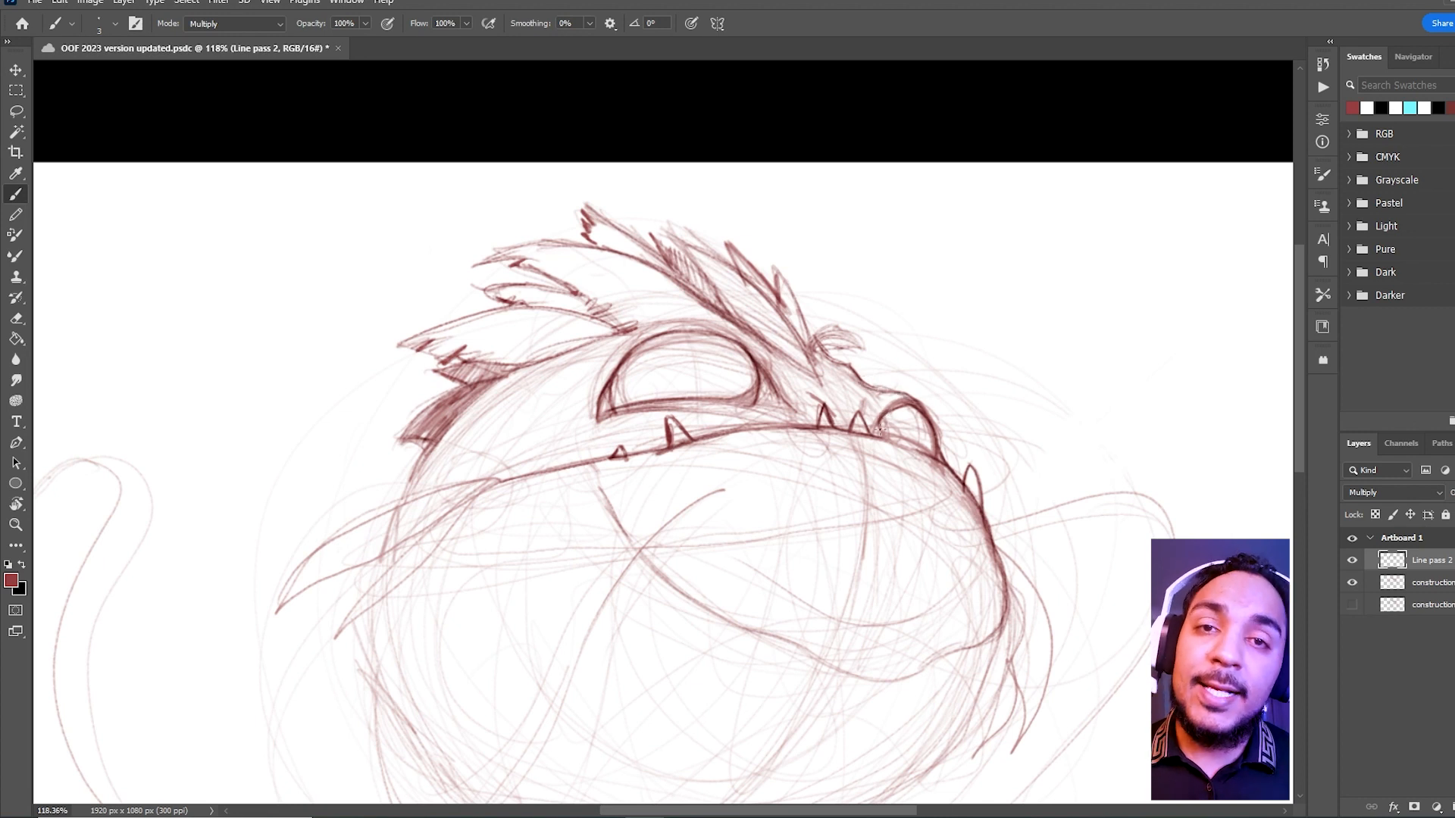
mouse_move(892, 434)
left_mouse_down()
mouse_move(925, 448)
mouse_move(926, 433)
left_mouse_up()
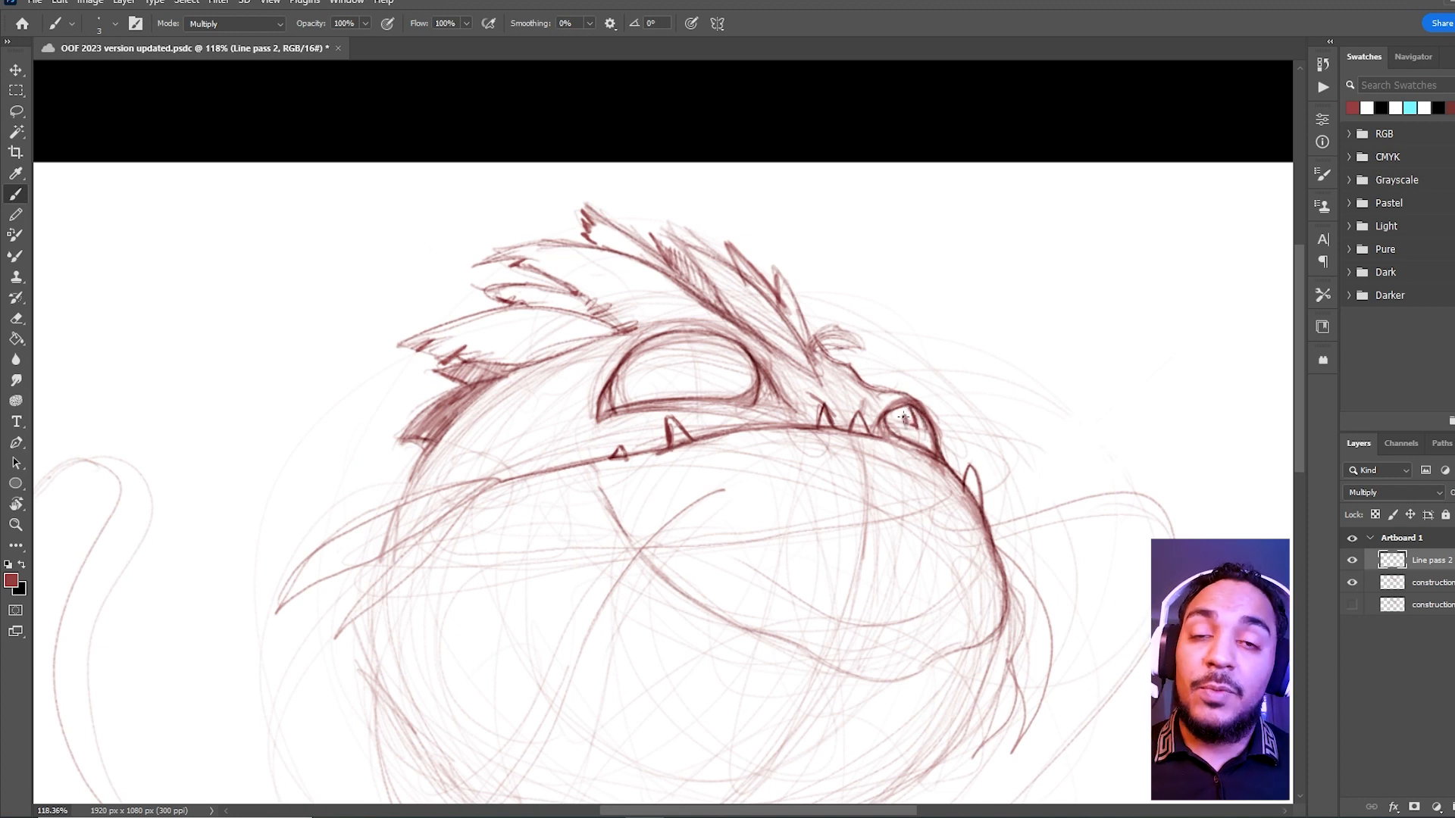
mouse_move(887, 424)
left_mouse_down()
mouse_move(913, 409)
mouse_move(902, 428)
left_mouse_up()
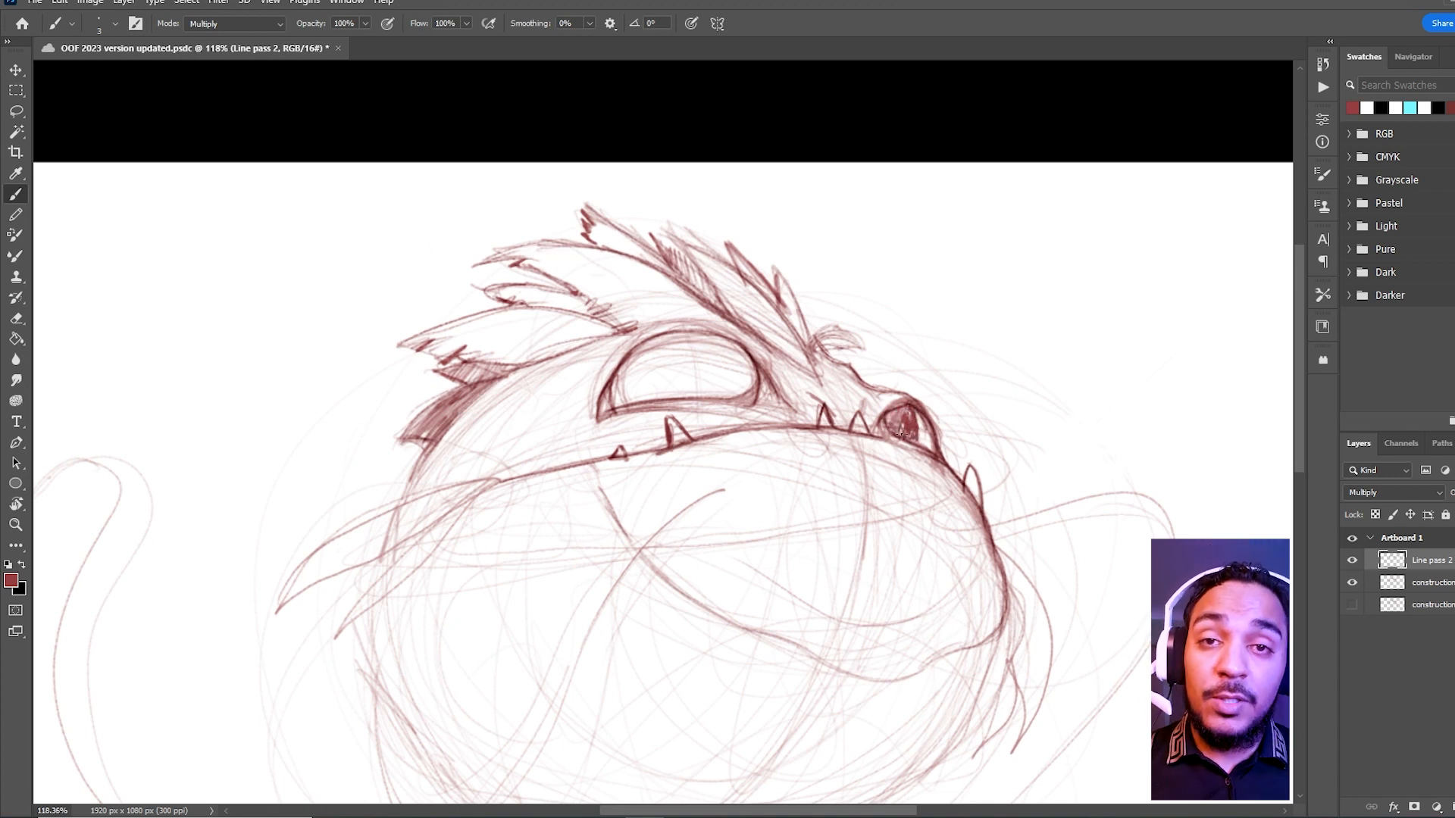
mouse_move(917, 444)
left_mouse_down()
mouse_move(924, 424)
mouse_move(884, 416)
left_mouse_up()
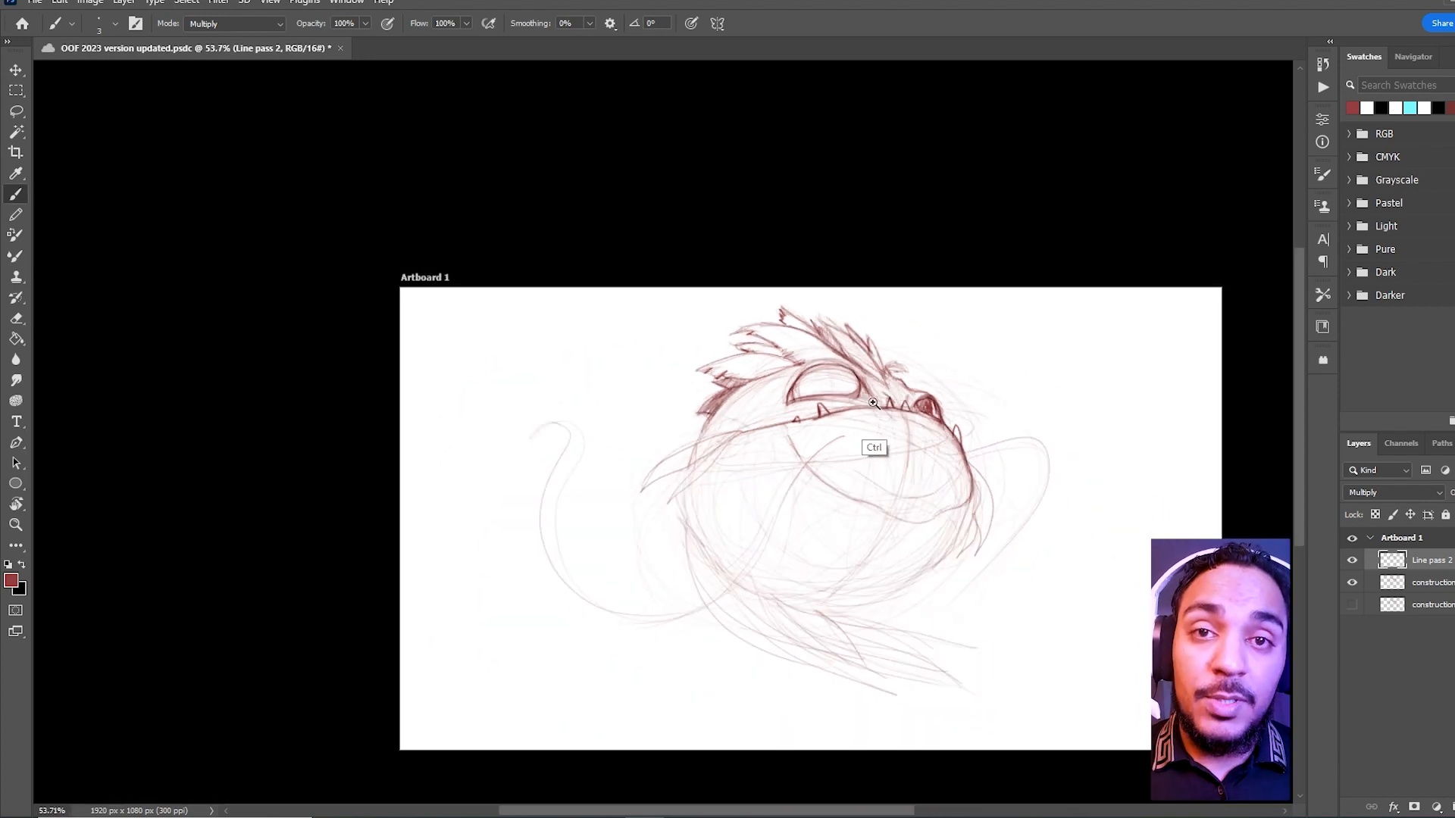
Adjust the opacity of the construction lines layer and make Line pass 2 the active layer again
left_click_drag(946, 489, 890, 421)
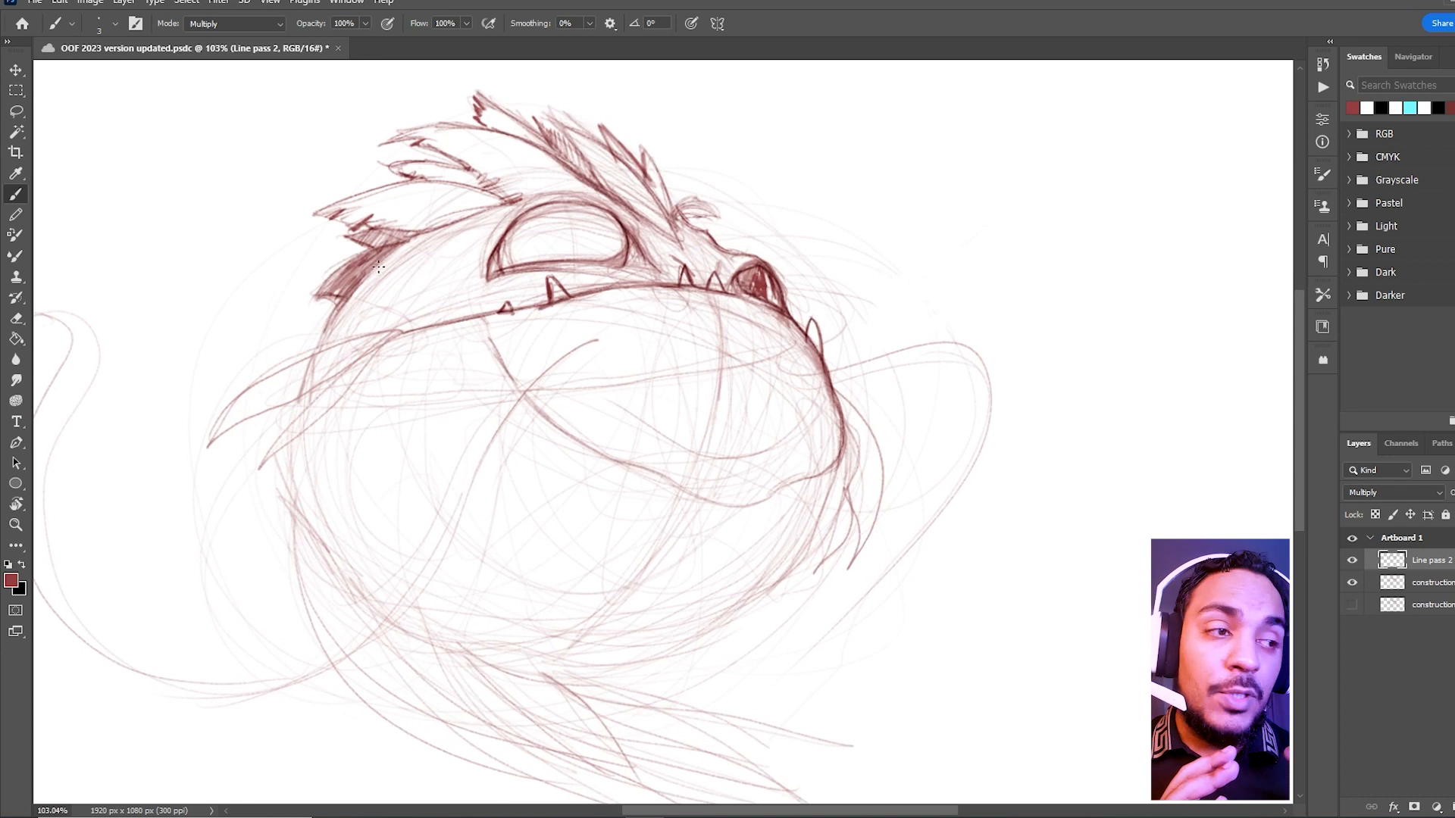
left_click(1424, 583)
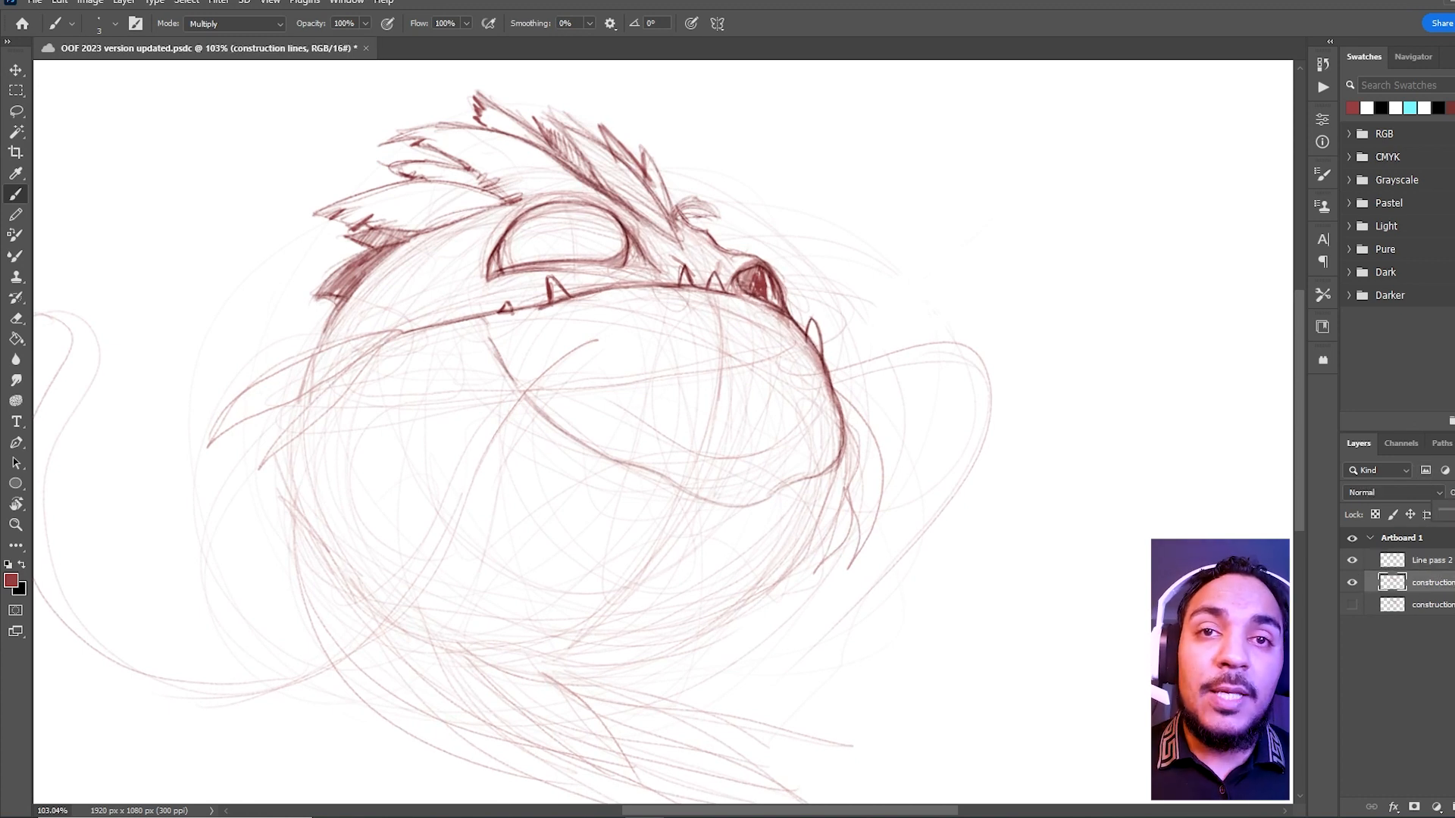
left_click_drag(1454, 511, 1454, 511)
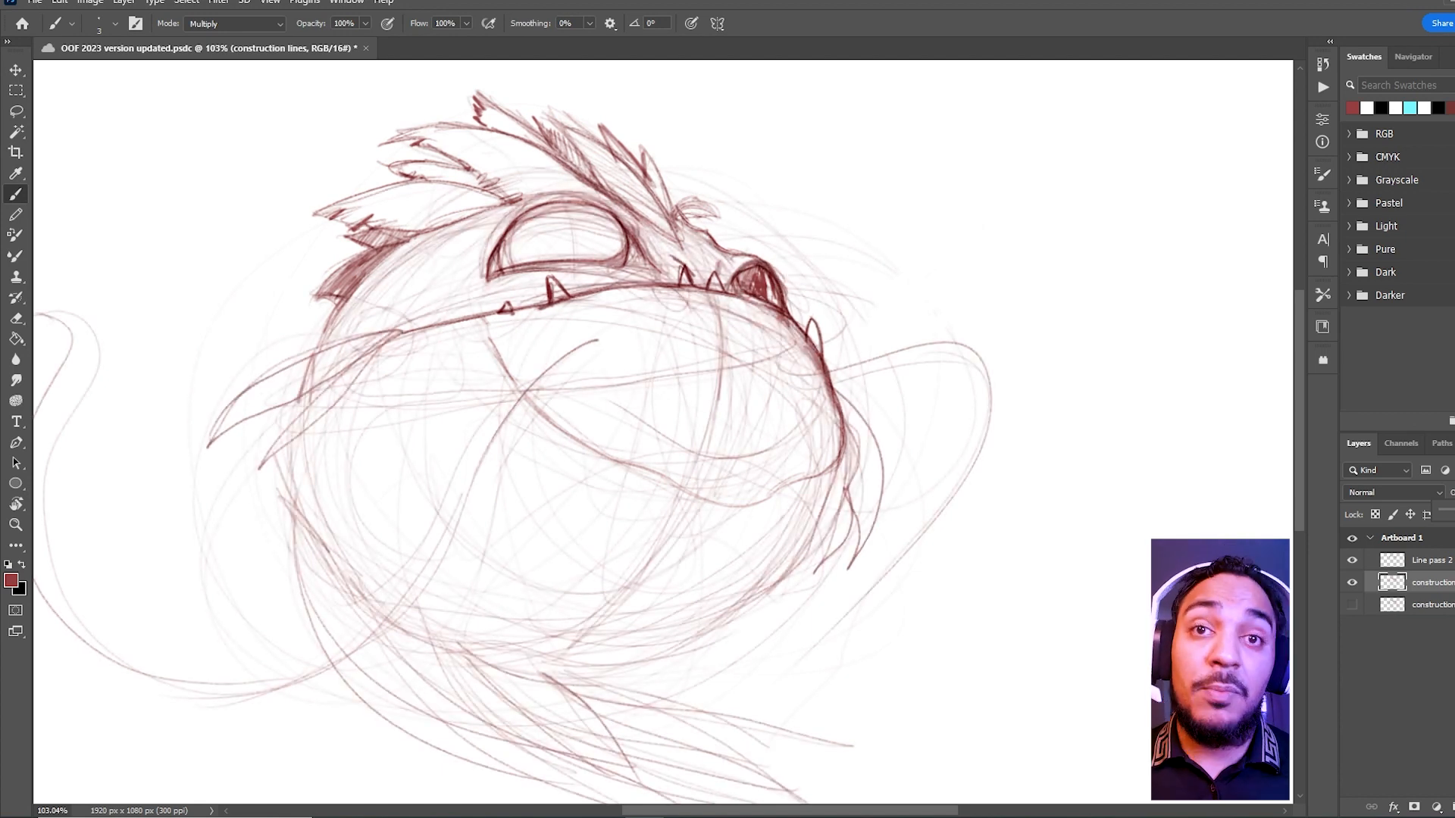
left_click(1431, 560)
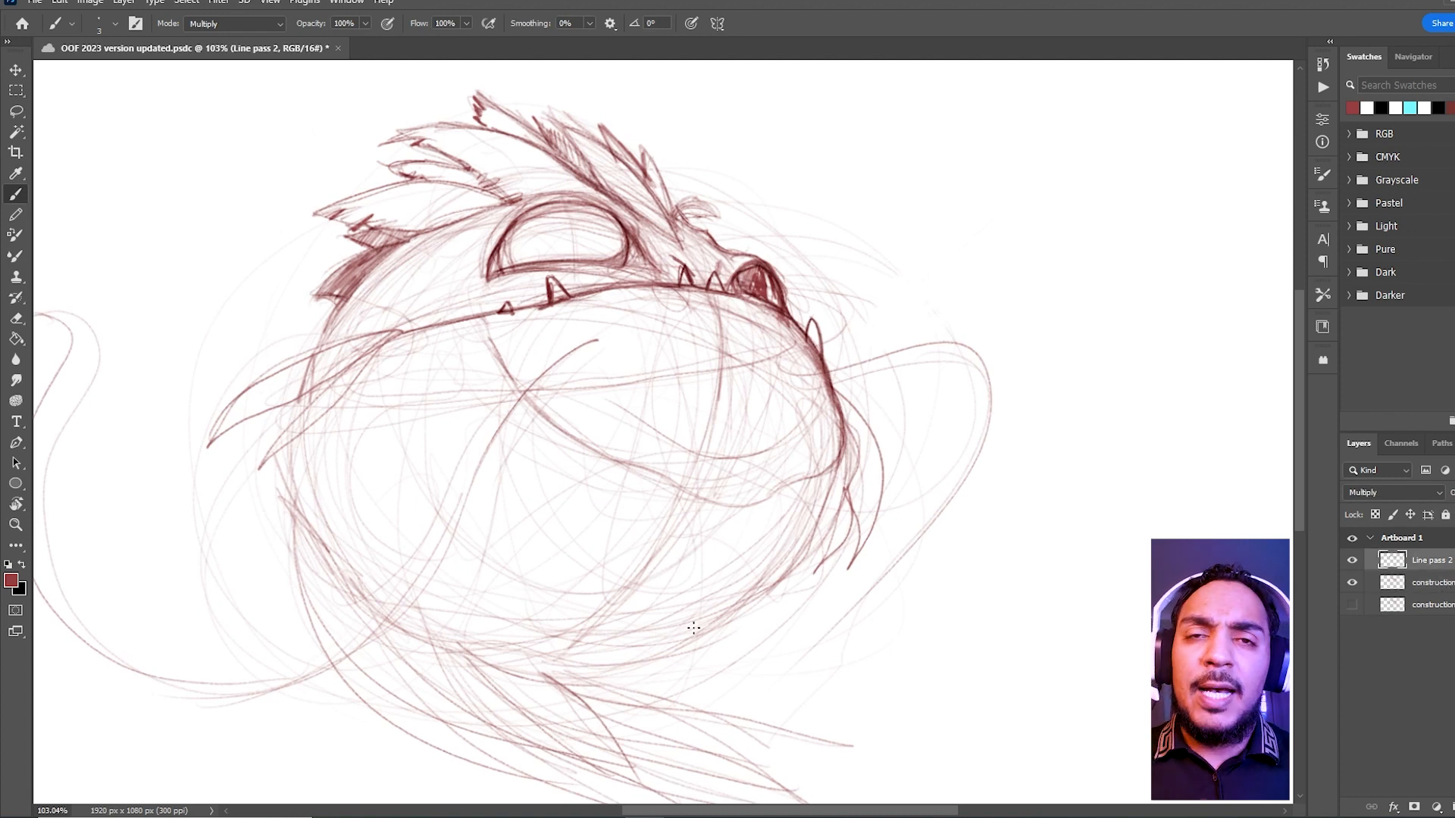
left_click_drag(216, 444, 284, 359)
key("ctrl+z")
mouse_move(212, 448)
left_mouse_down()
mouse_move(282, 371)
mouse_move(264, 384)
mouse_move(307, 367)
mouse_move(233, 428)
mouse_move(385, 330)
left_mouse_up()
key("ctrl+z")
Outline the side fin behind the mouth corner with darker strokes and a ragged tip, and save the drawing
left_click_drag(304, 363, 418, 317)
left_click_drag(318, 388, 413, 330)
left_click_drag(306, 411, 377, 342)
left_click_drag(262, 457, 395, 330)
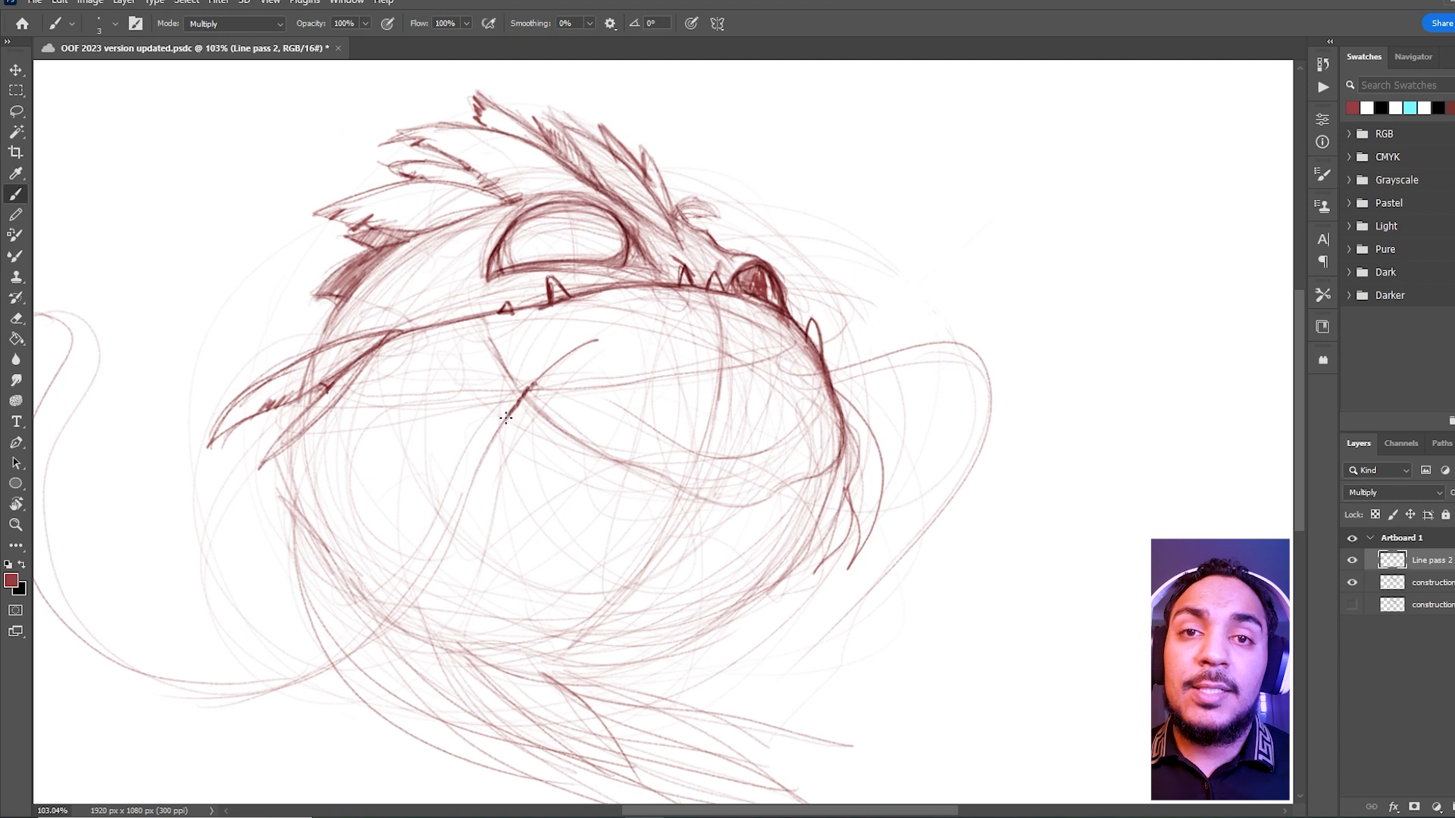
key("ctrl+s")
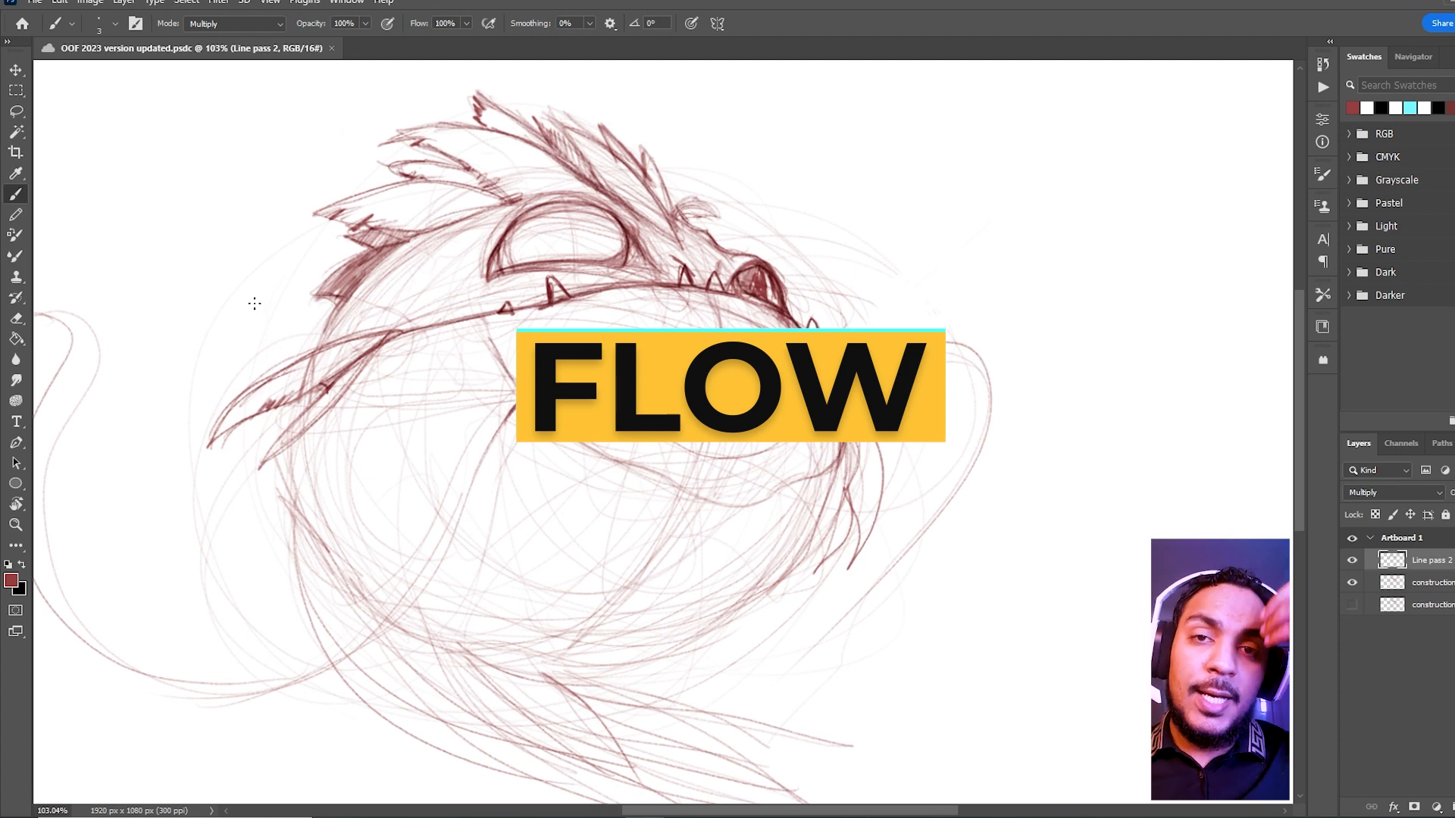
Trace the round body contour with darker lines along its rear edge, underside and front below the lip
left_click_drag(499, 243, 530, 263)
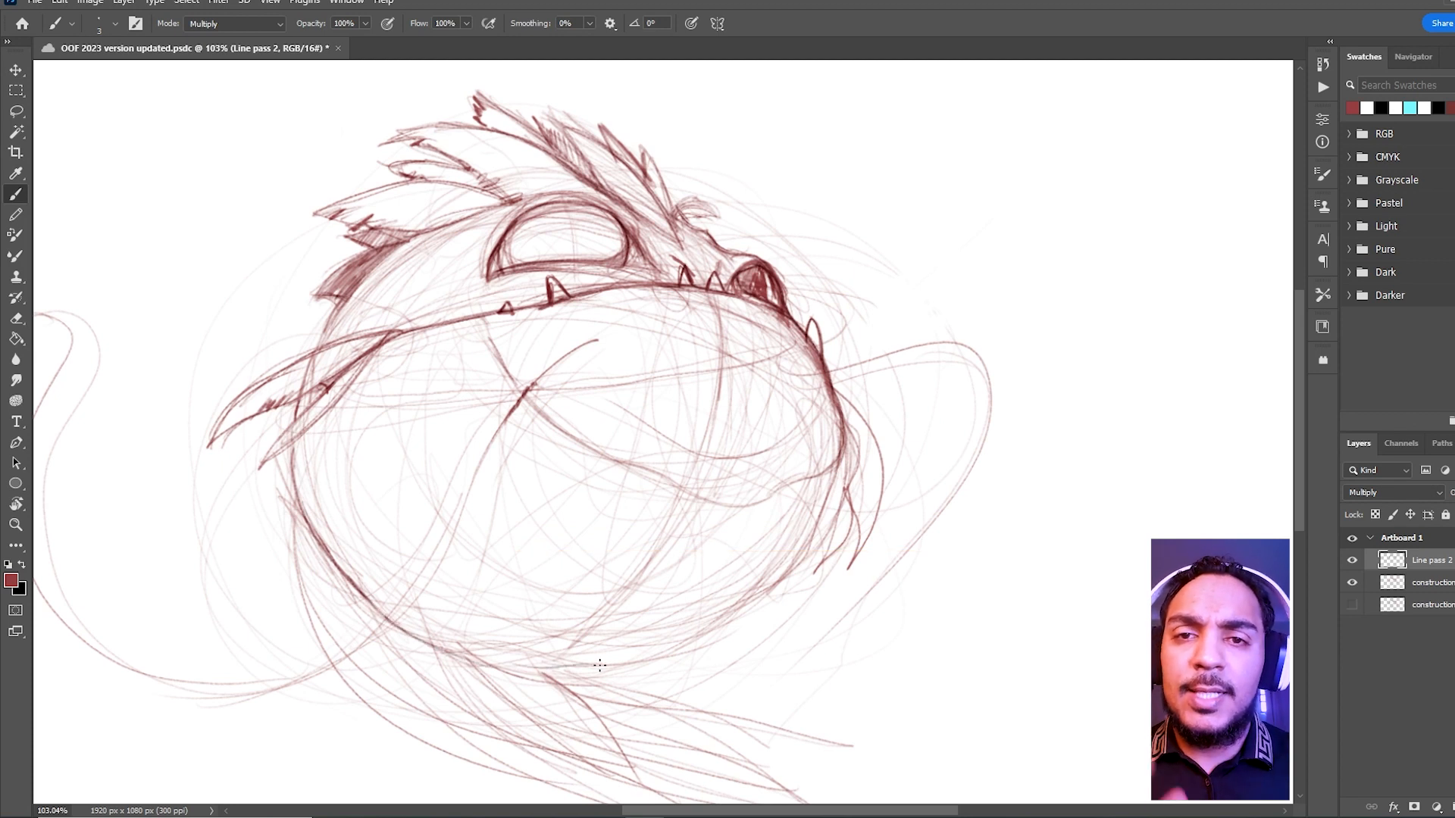
mouse_move(637, 657)
left_mouse_down()
mouse_move(680, 636)
mouse_move(663, 663)
mouse_move(744, 596)
mouse_move(702, 643)
mouse_move(773, 583)
left_mouse_up()
mouse_move(720, 636)
left_mouse_down()
mouse_move(808, 553)
mouse_move(838, 456)
left_mouse_up()
mouse_move(744, 610)
left_mouse_down()
mouse_move(823, 504)
mouse_move(782, 578)
mouse_move(814, 537)
left_mouse_up()
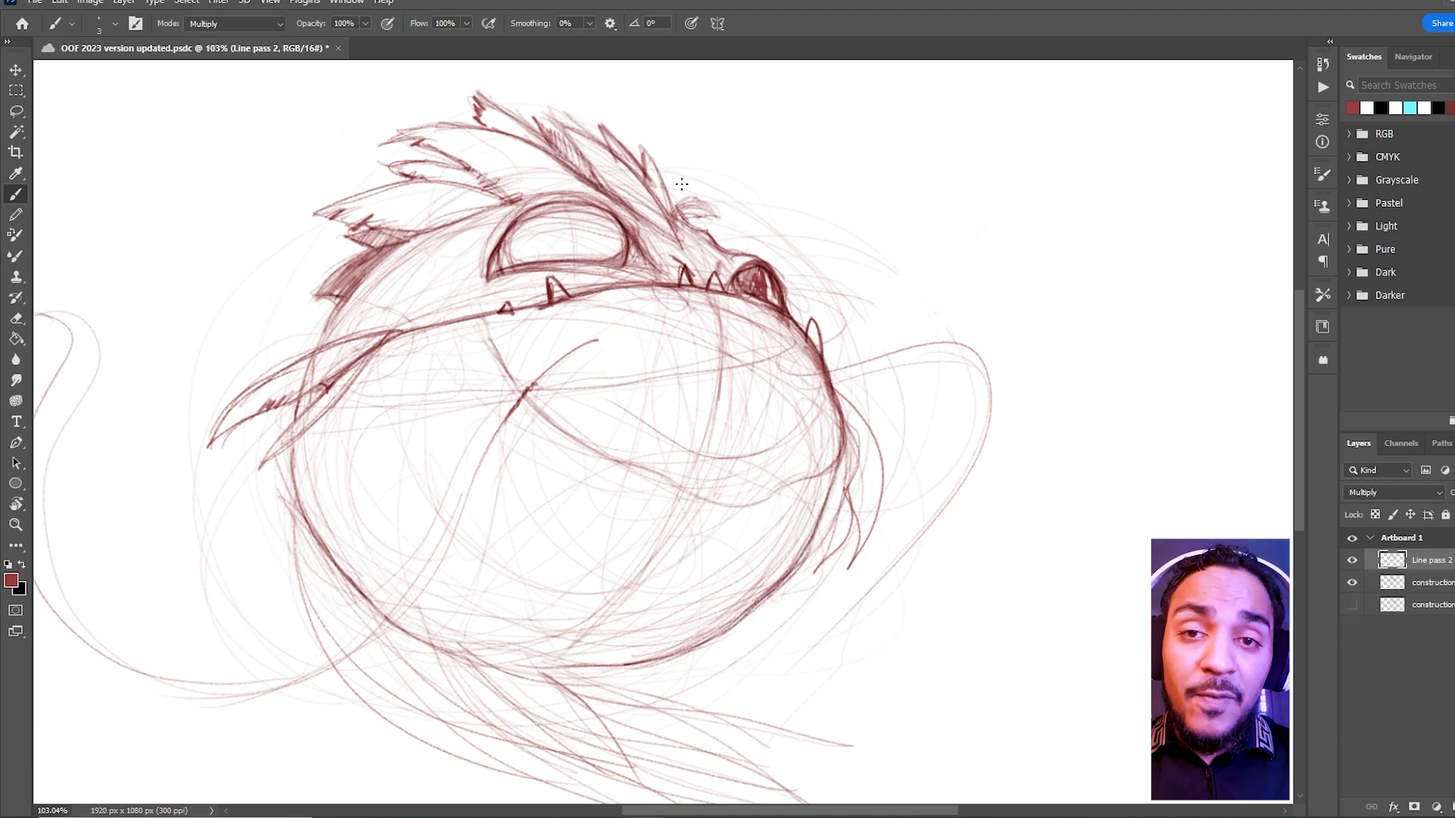
left_click_drag(797, 322, 829, 402)
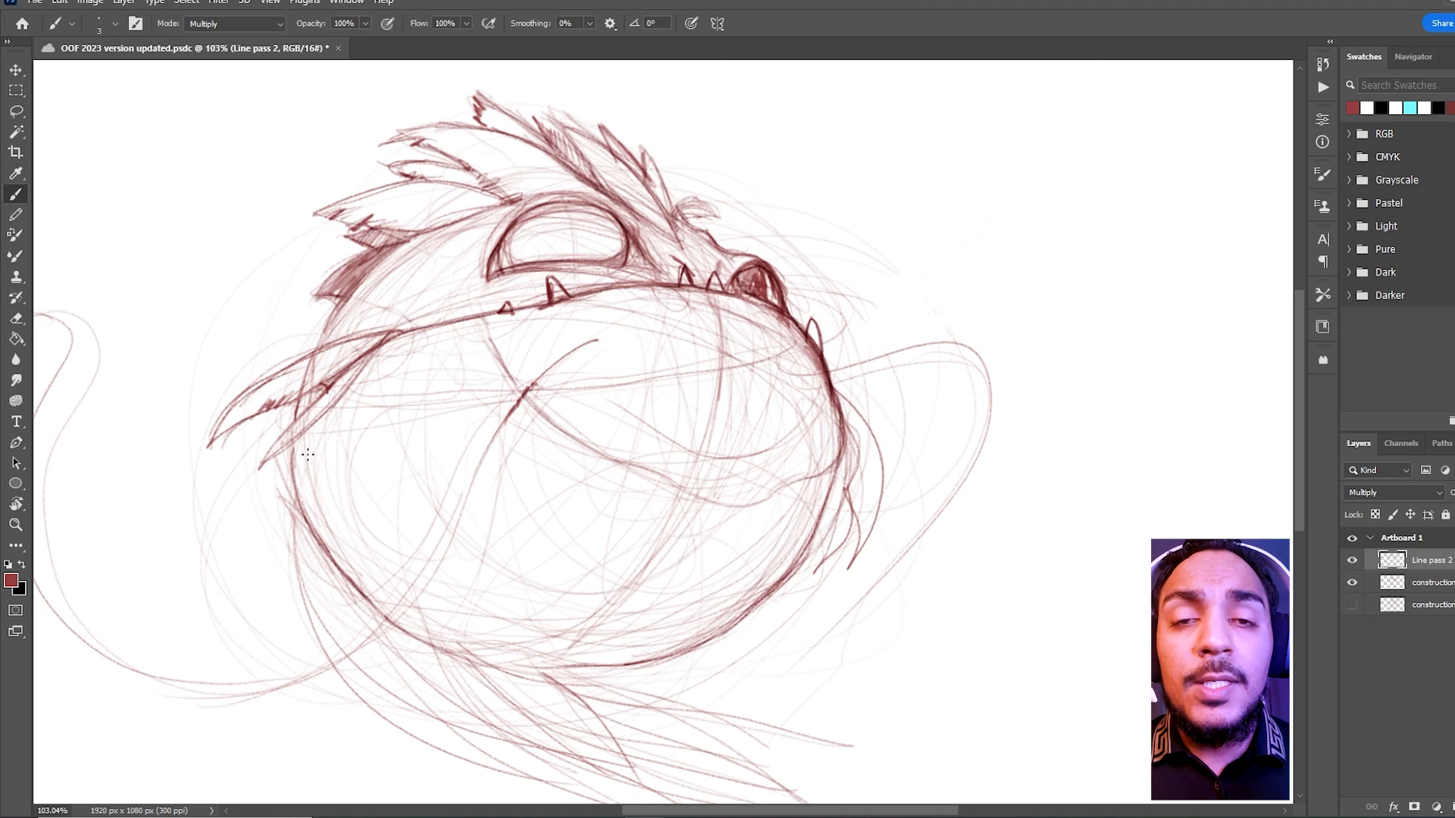
left_click_drag(306, 444, 343, 543)
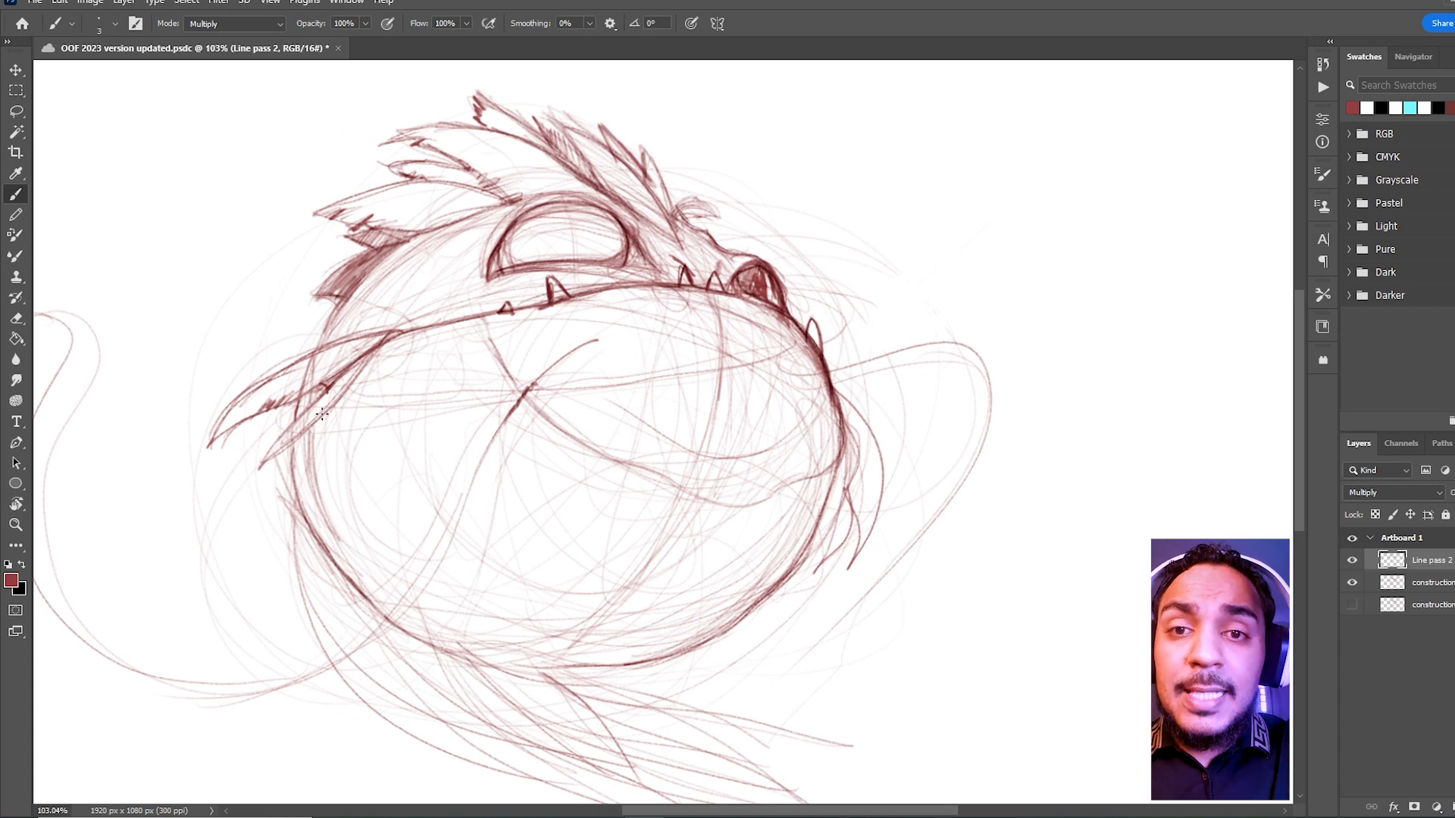
Fill the gap beneath the side fin with dark shading and hatch the body's rear edge just below it
mouse_move(335, 374)
left_mouse_down()
mouse_move(289, 420)
mouse_move(341, 381)
left_mouse_up()
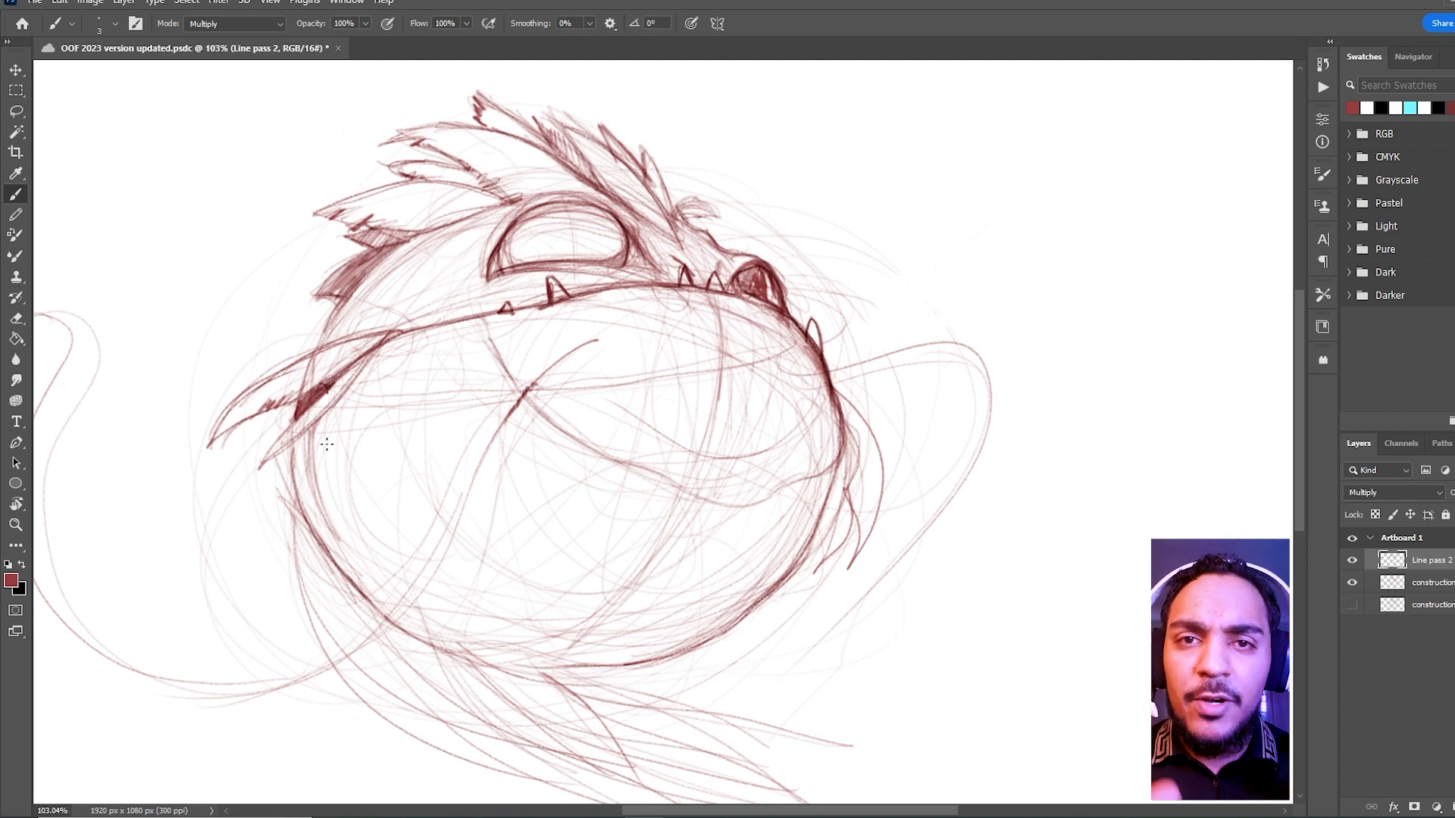
mouse_move(296, 443)
left_mouse_down()
mouse_move(319, 413)
mouse_move(291, 458)
mouse_move(345, 392)
left_mouse_up()
mouse_move(295, 456)
left_mouse_down()
mouse_move(352, 397)
mouse_move(300, 472)
mouse_move(356, 418)
mouse_move(304, 482)
mouse_move(361, 413)
mouse_move(334, 463)
left_mouse_up()
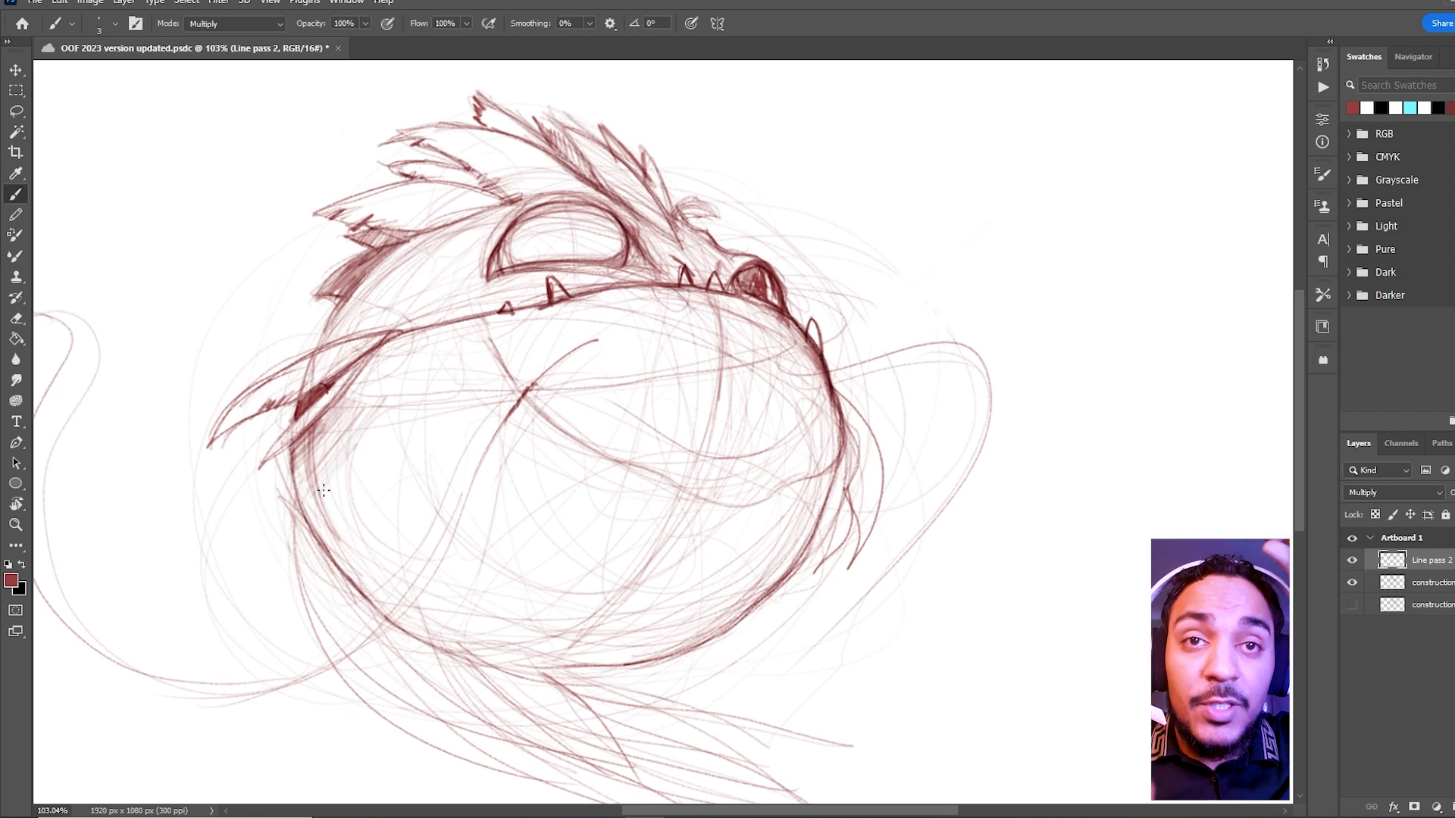
Hatch along the lower rear of the body and darken the tail's outer edge where it leaves the body
mouse_move(318, 526)
left_mouse_down()
mouse_move(352, 483)
mouse_move(357, 501)
left_mouse_up()
mouse_move(340, 556)
left_mouse_down()
mouse_move(362, 511)
mouse_move(365, 524)
left_mouse_up()
mouse_move(361, 596)
left_mouse_down()
mouse_move(377, 532)
mouse_move(377, 603)
left_mouse_up()
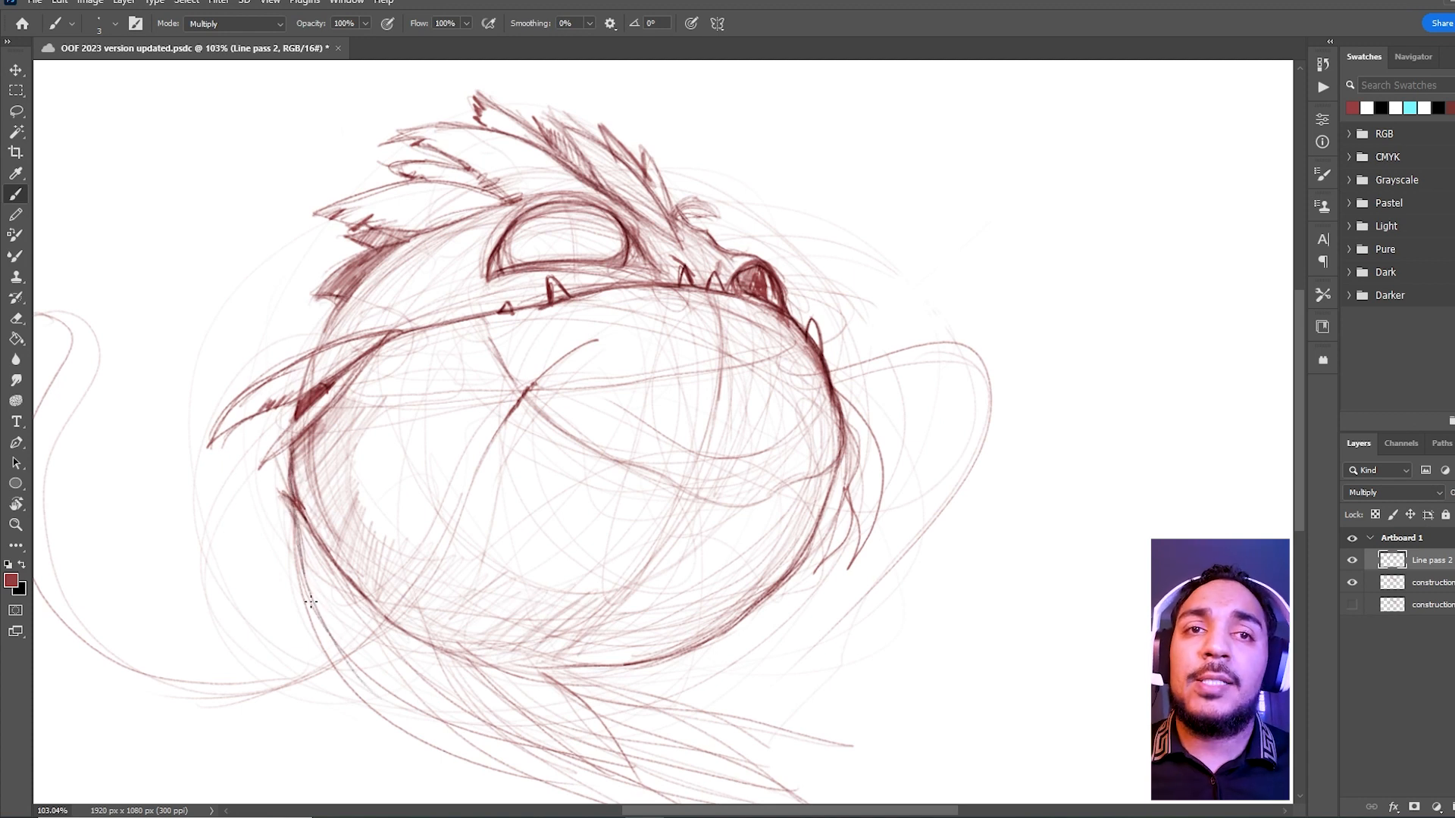
left_click_drag(294, 525, 321, 648)
left_click_drag(302, 588, 358, 701)
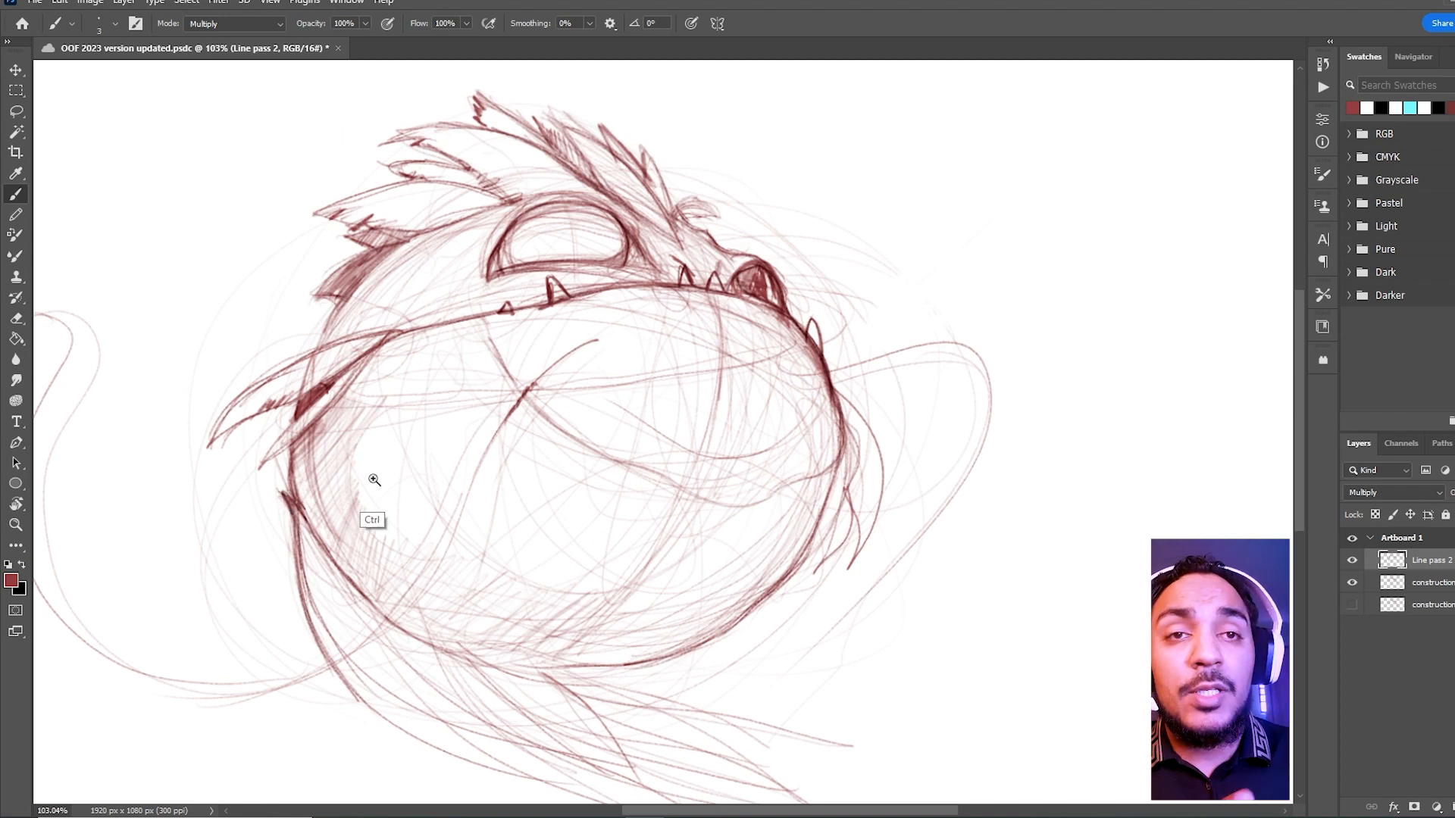
Outline the small fin on the body's front side with darker lines and give it ragged tips
scroll(371, 485, "down", 5)
left_click_drag(422, 450, 460, 419)
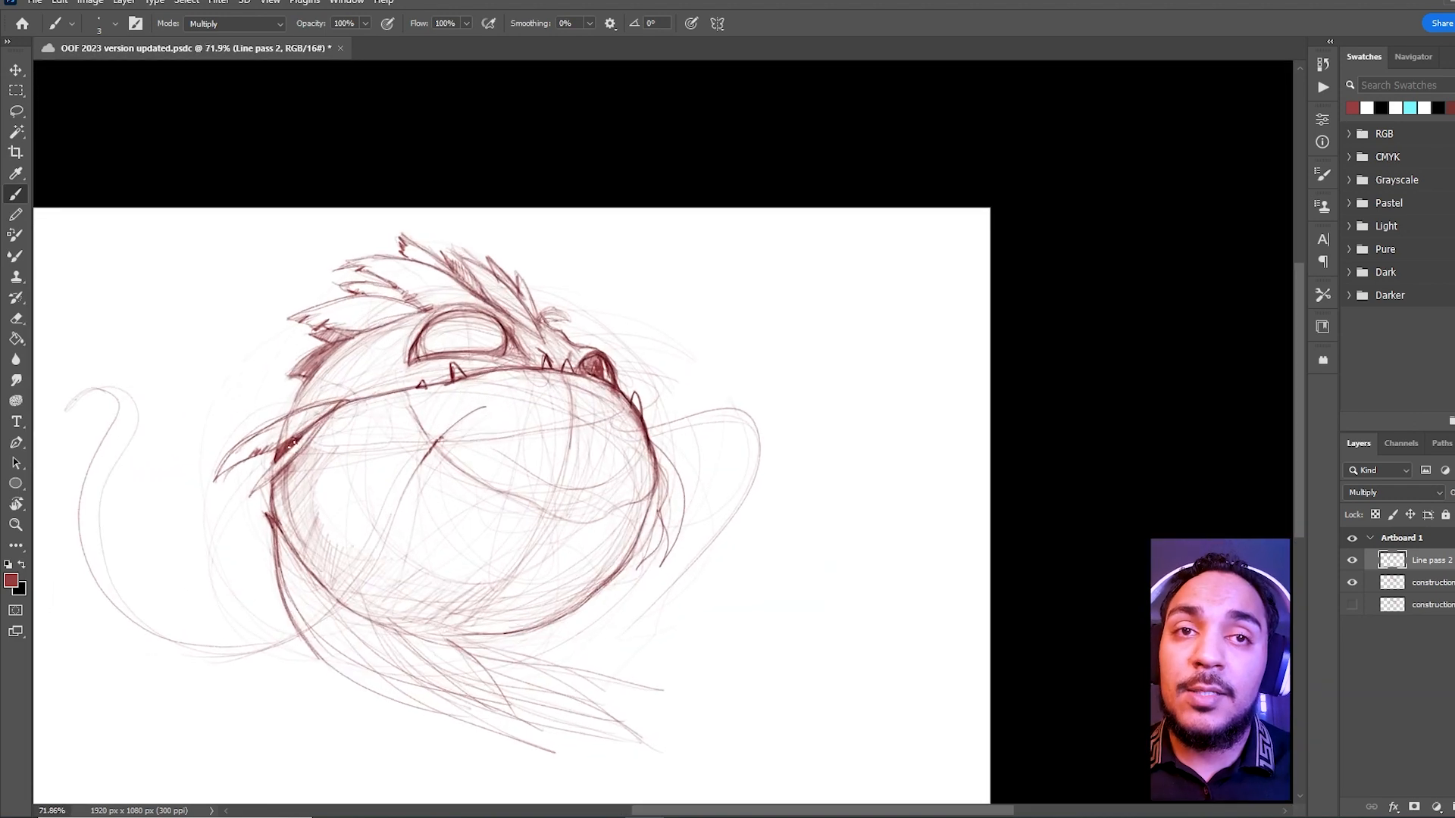
left_click_drag(316, 449, 326, 414)
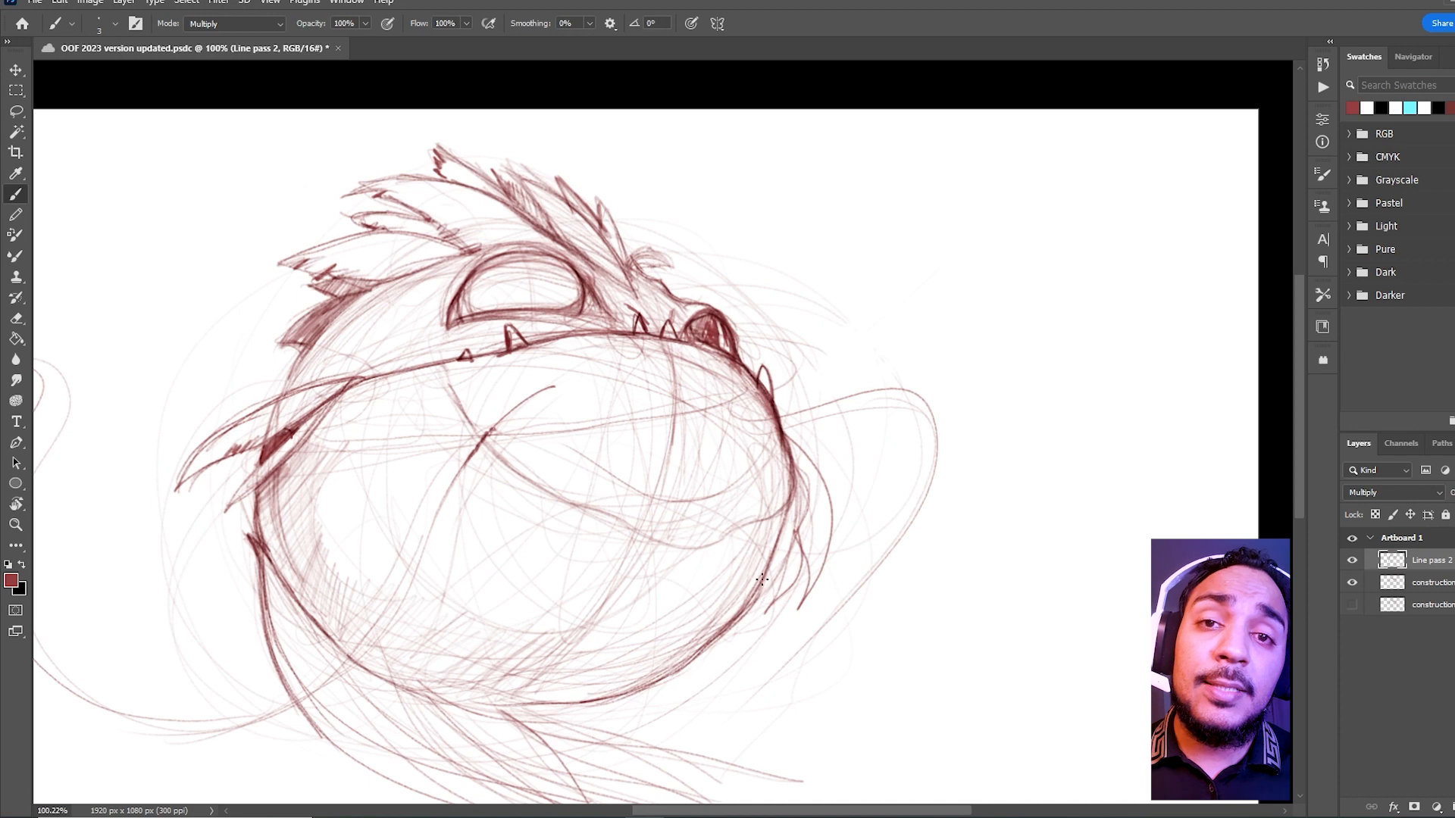
mouse_move(792, 494)
left_mouse_down()
mouse_move(792, 540)
mouse_move(794, 480)
left_mouse_up()
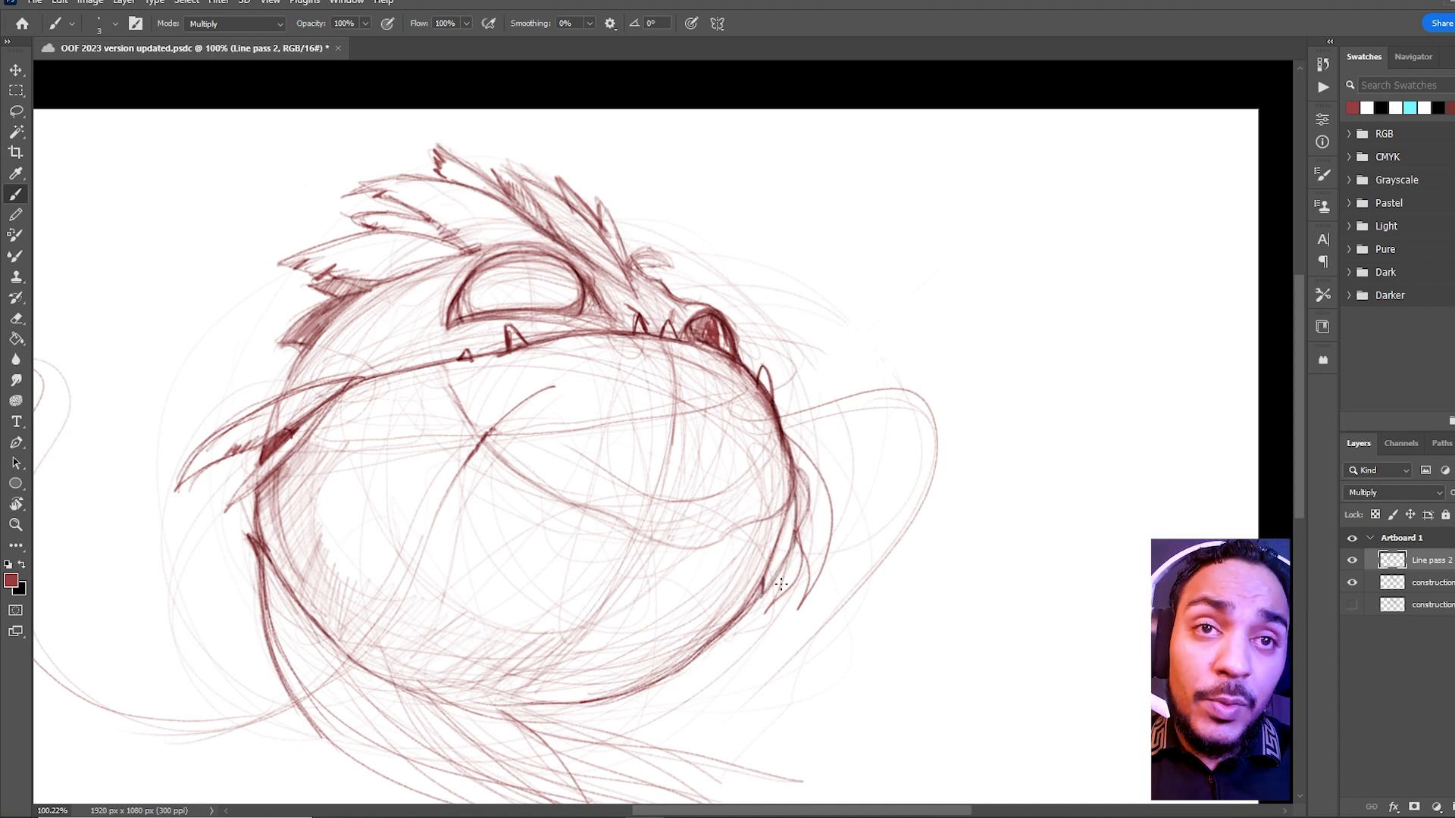
mouse_move(800, 597)
left_mouse_down()
mouse_move(808, 482)
mouse_move(818, 561)
mouse_move(826, 489)
mouse_move(789, 441)
left_mouse_up()
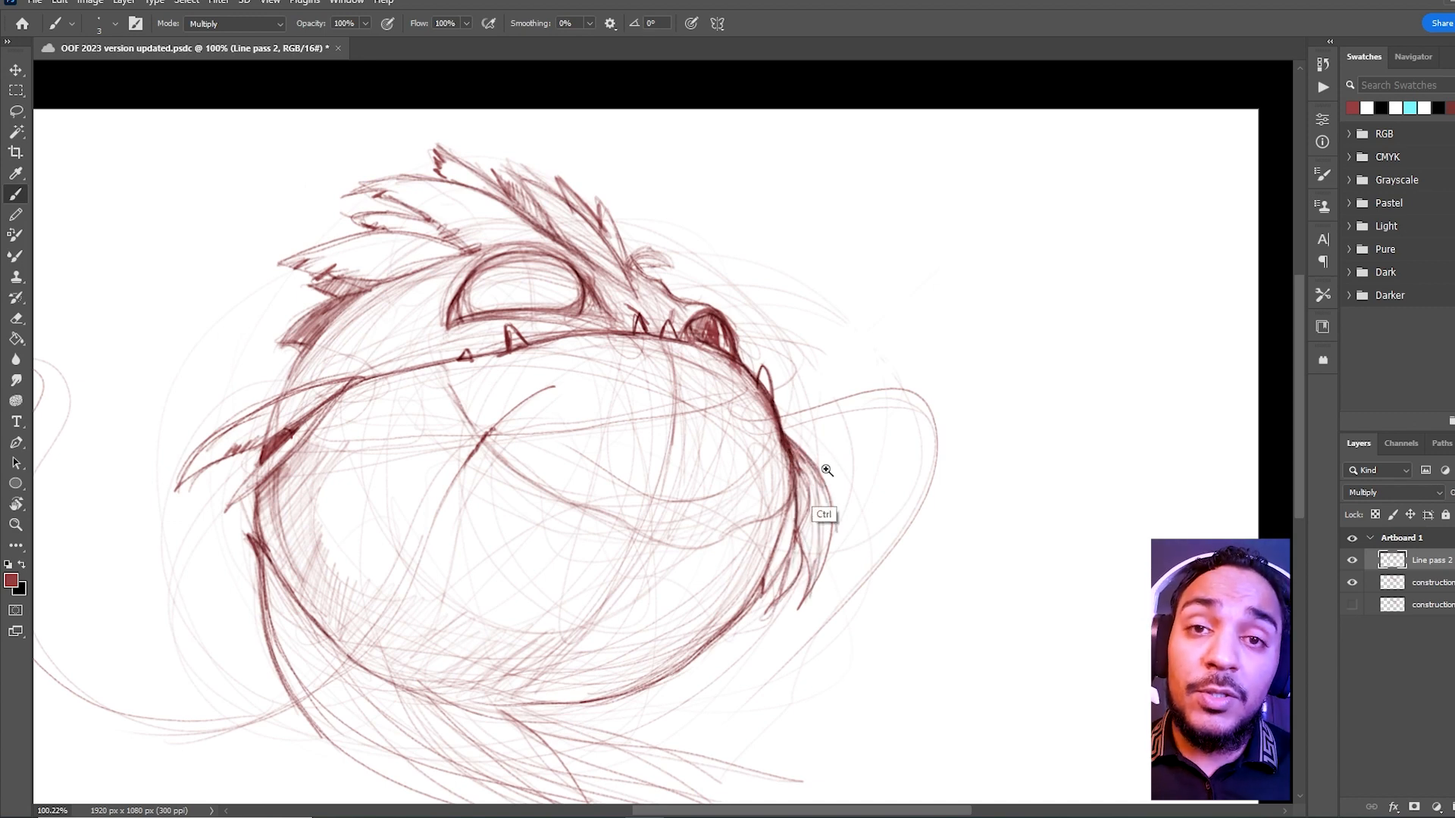
Trace the tail fin's long pointed tips and notched lower edge with darker strokes below the body
scroll(815, 464, "down", 3)
scroll(692, 406, "up", 4)
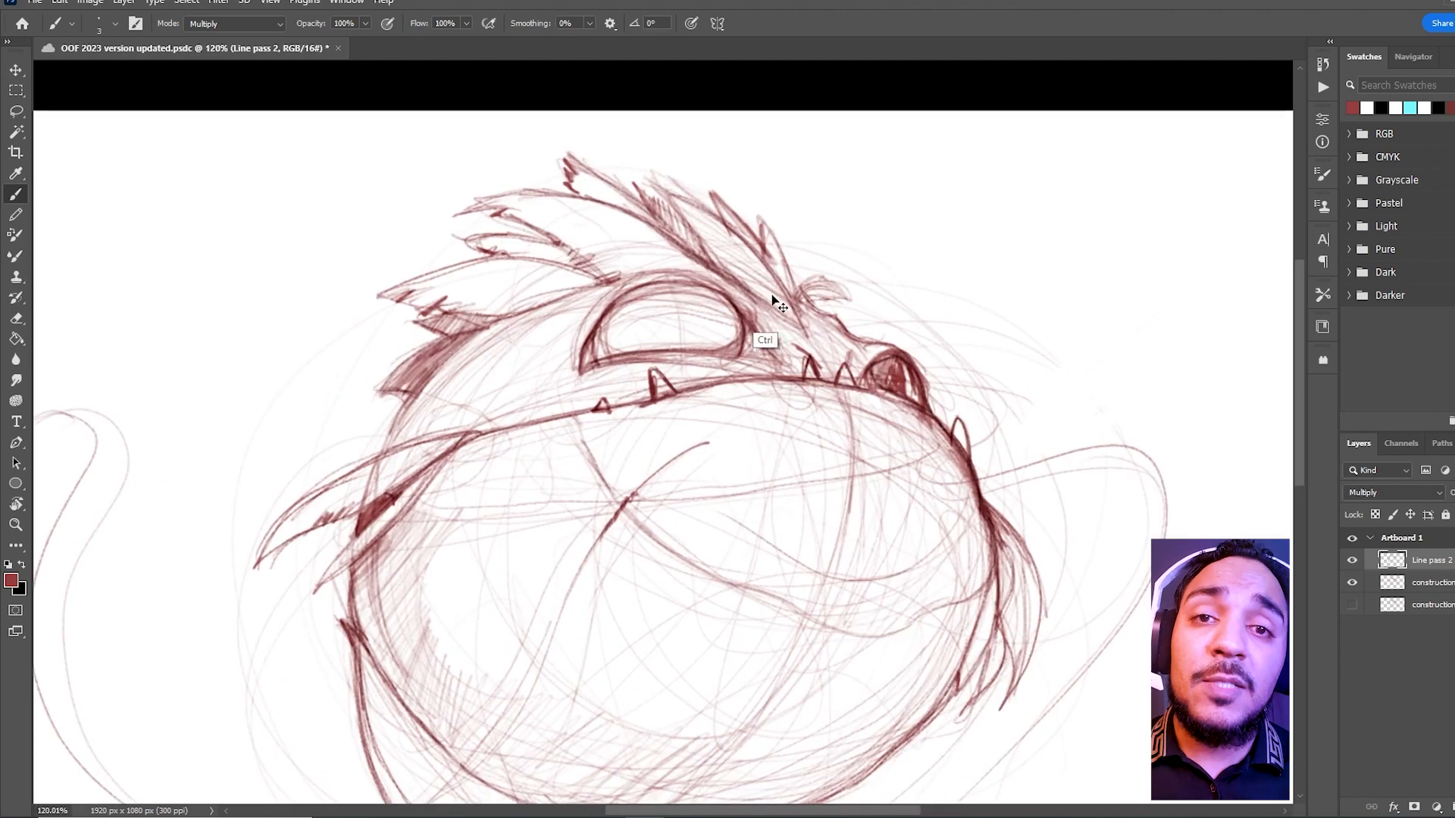
scroll(617, 374, "down", 3)
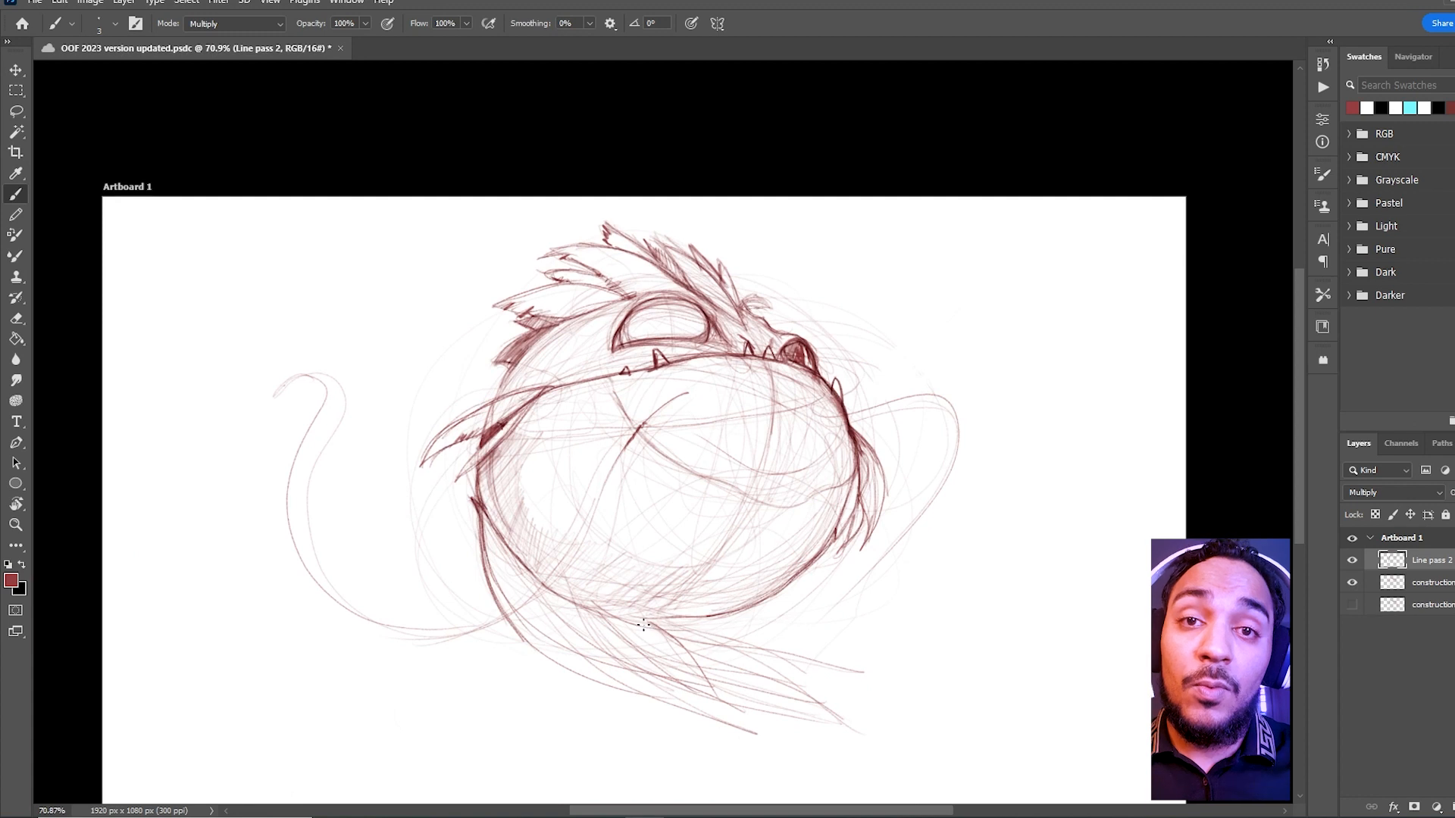
mouse_move(541, 646)
left_mouse_down()
mouse_move(730, 728)
mouse_move(607, 668)
mouse_move(877, 740)
mouse_move(709, 668)
mouse_move(743, 688)
left_mouse_up()
left_click_drag(632, 623, 863, 735)
left_click_drag(693, 691, 879, 727)
left_click_drag(656, 702, 686, 716)
mouse_move(623, 665)
left_mouse_down()
mouse_move(750, 716)
mouse_move(850, 728)
left_mouse_up()
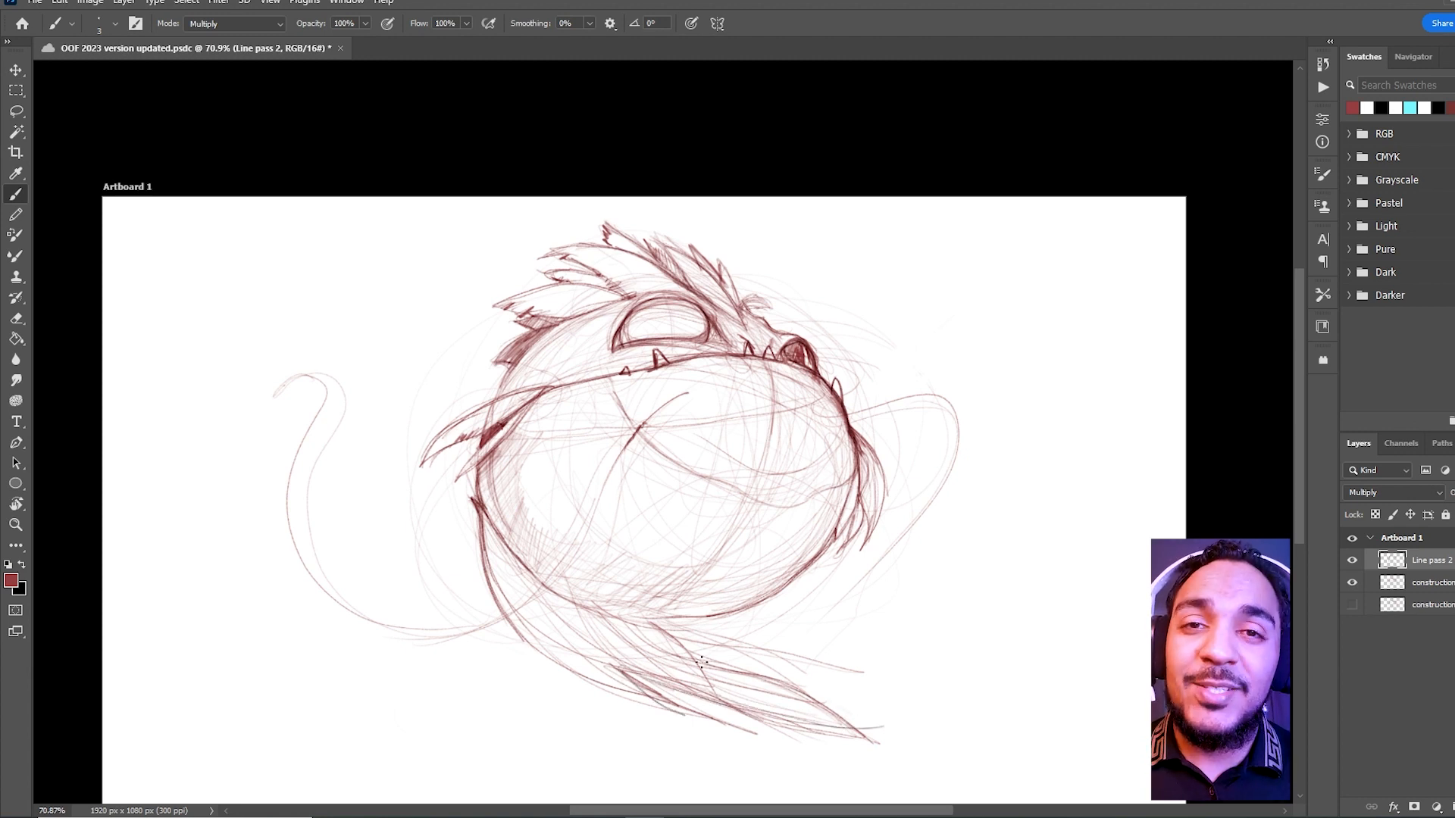
left_click_drag(606, 627, 732, 689)
left_click_drag(573, 609, 659, 635)
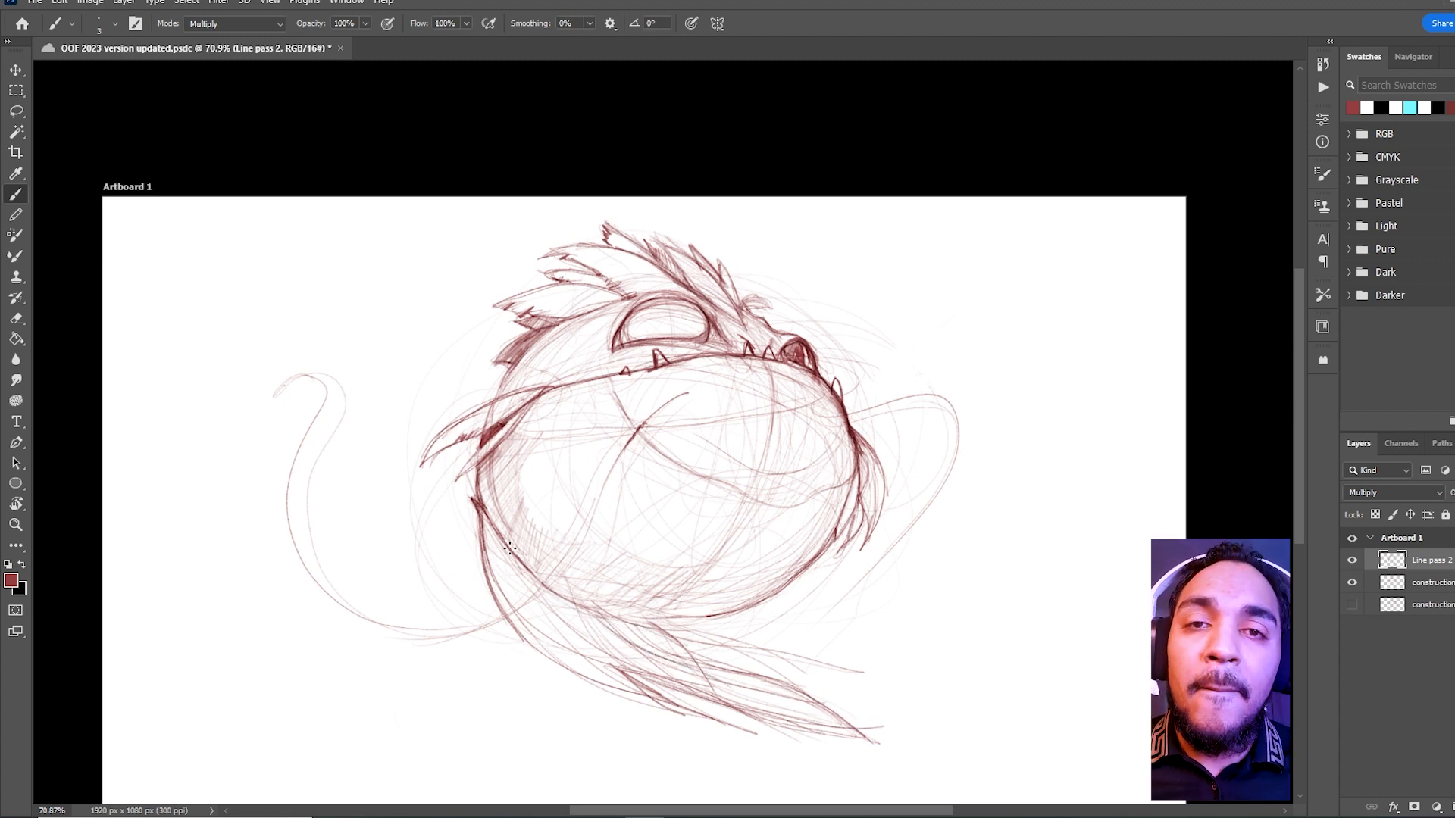
Reinforce the tail's curved base and inner fin lines with more strokes running from the body towards the tips
mouse_move(497, 540)
left_mouse_down()
mouse_move(682, 675)
mouse_move(714, 678)
left_mouse_up()
mouse_move(523, 584)
left_mouse_down()
mouse_move(618, 663)
mouse_move(563, 629)
left_mouse_up()
left_click_drag(485, 500, 617, 656)
left_click_drag(544, 610, 608, 654)
left_click_drag(619, 662, 712, 691)
mouse_move(638, 618)
left_mouse_down()
mouse_move(714, 685)
mouse_move(733, 672)
left_mouse_up()
Strengthen the notched outline of the side fin behind the mouth corner
left_click_drag(776, 529, 668, 561)
mouse_move(750, 488)
left_mouse_down()
mouse_move(790, 499)
mouse_move(850, 466)
left_mouse_up()
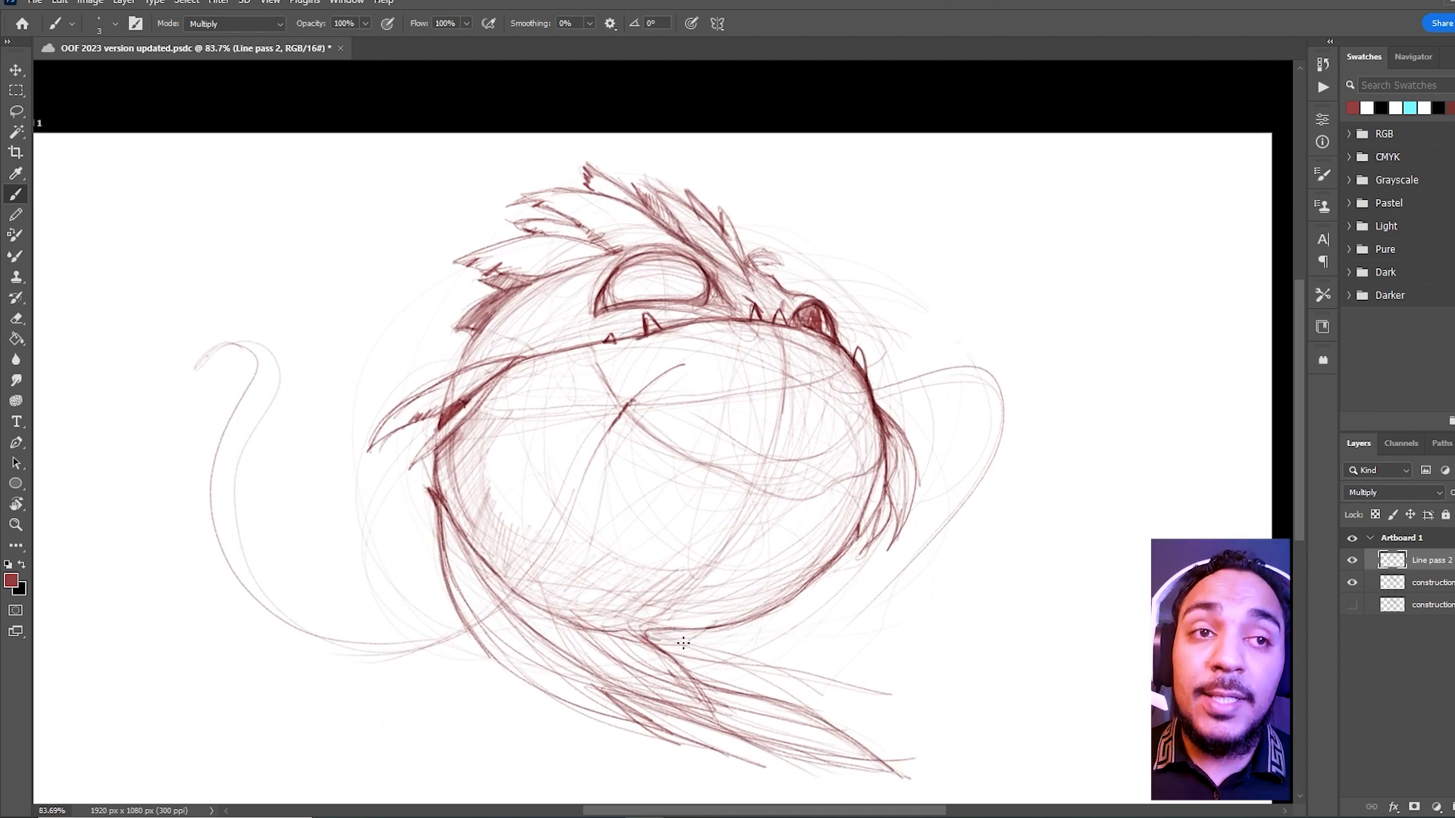
left_click_drag(377, 444, 462, 368)
left_click_drag(419, 417, 479, 373)
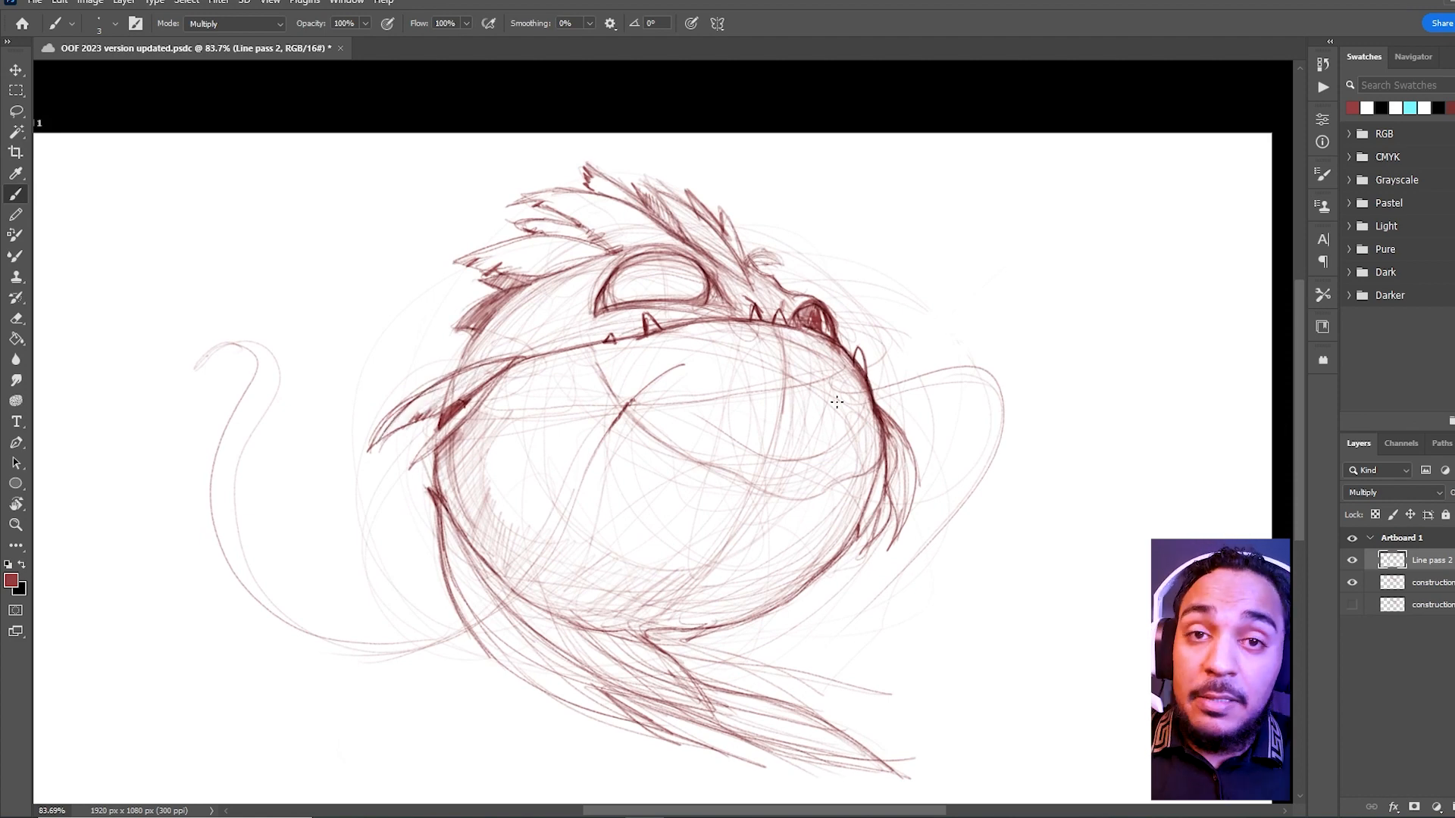
Shade the inside of the large eye with hatching, leaving a small rounded highlight unshaded
left_click_drag(934, 365, 932, 275, "ctrl")
mouse_move(736, 338)
left_mouse_down()
mouse_move(781, 362)
mouse_move(782, 382)
mouse_move(745, 376)
mouse_move(779, 355)
mouse_move(800, 364)
mouse_move(733, 388)
mouse_move(681, 395)
mouse_move(728, 371)
mouse_move(660, 386)
mouse_move(705, 331)
mouse_move(650, 392)
left_mouse_up()
mouse_move(677, 382)
left_mouse_down()
mouse_move(705, 387)
mouse_move(693, 383)
mouse_move(709, 368)
mouse_move(736, 379)
mouse_move(674, 348)
mouse_move(687, 347)
mouse_move(764, 389)
mouse_move(777, 339)
mouse_move(746, 331)
left_mouse_up()
left_click_drag(818, 362, 861, 342)
left_click_drag(853, 399, 757, 367)
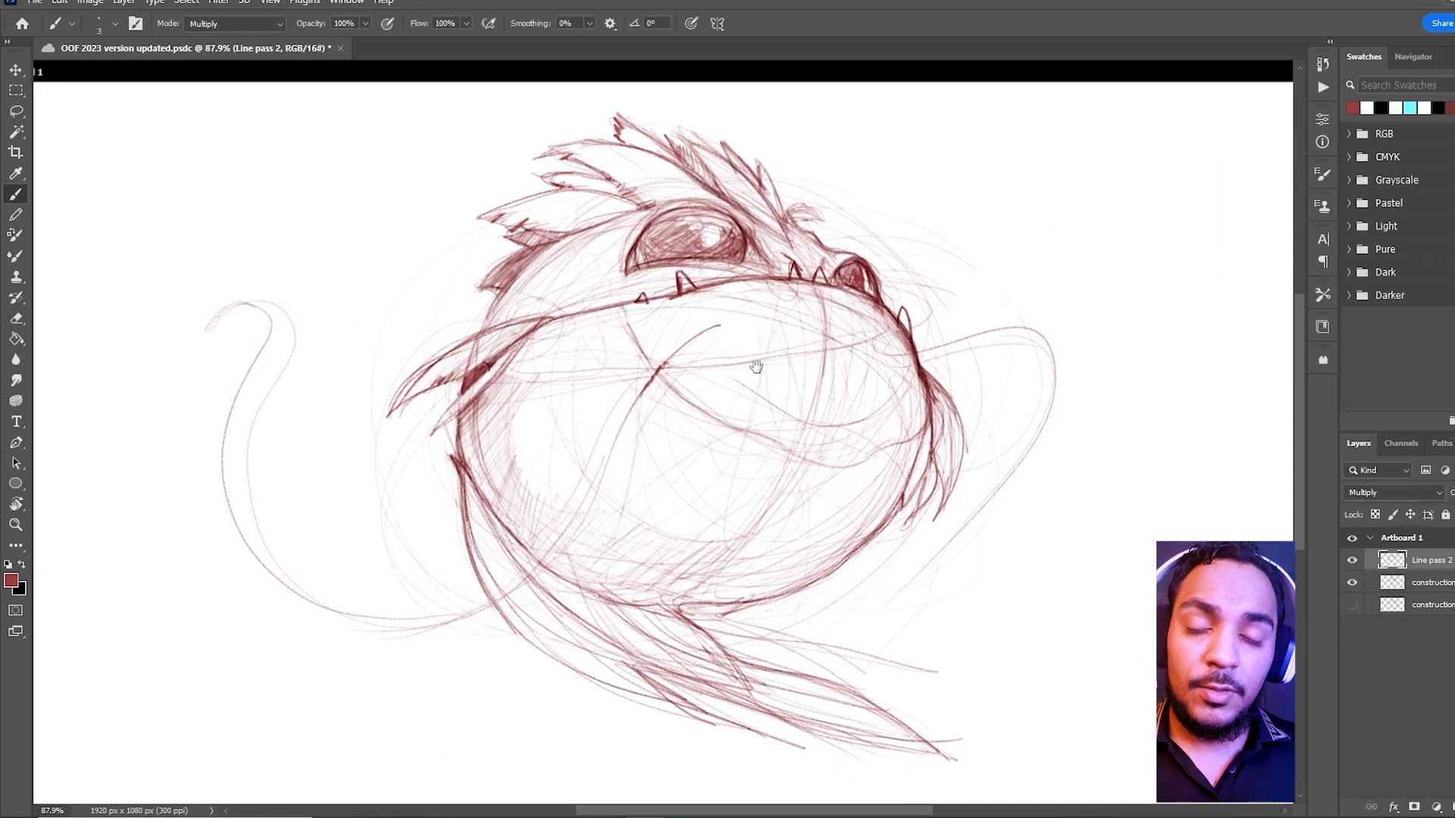
Hide and show the Line pass 2 layer to compare the refined lines with the construction sketch
left_click(1353, 562)
left_click(1353, 562)
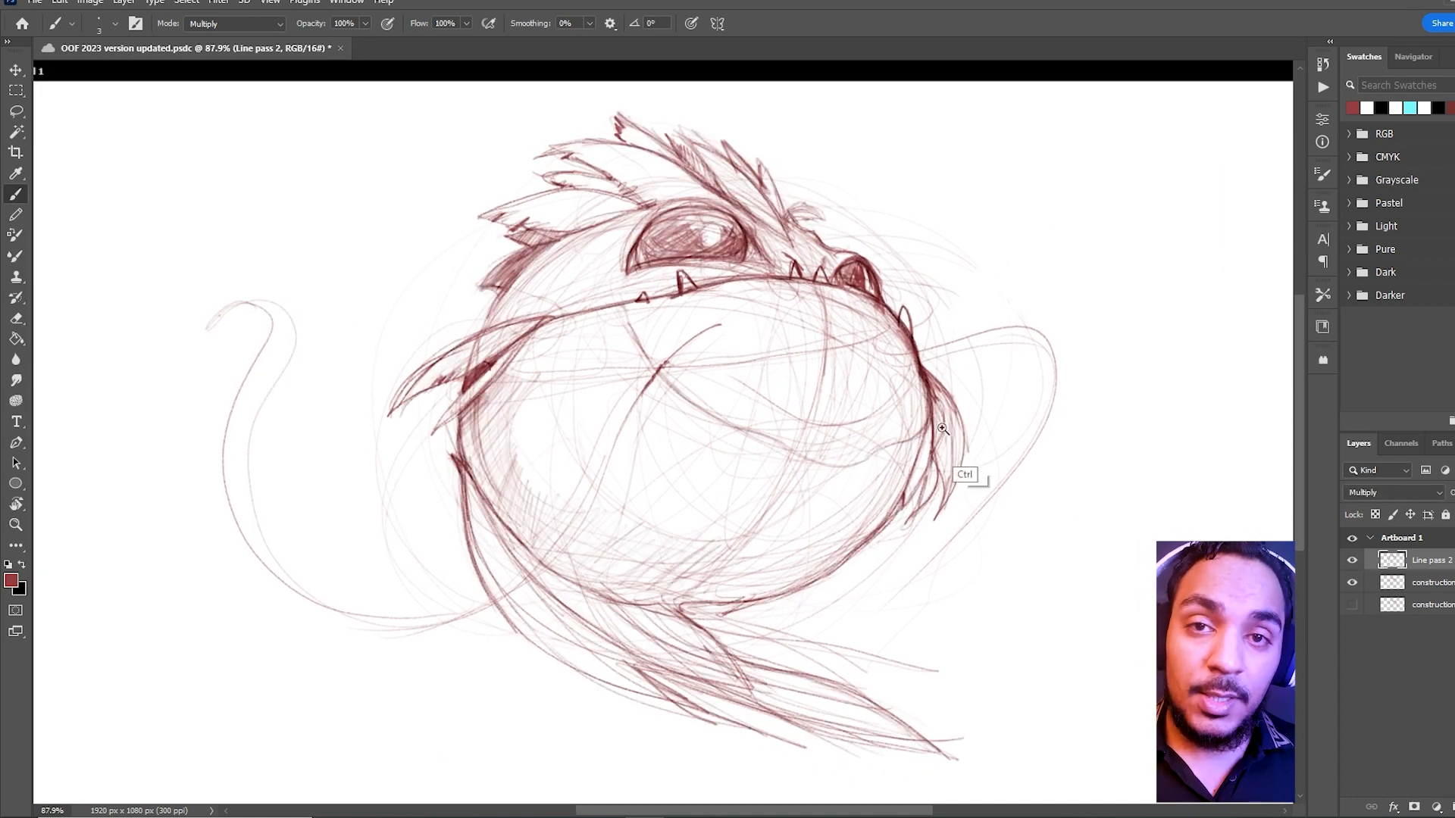
left_click_drag(851, 379, 831, 394)
left_click(1353, 562)
left_click(1353, 561)
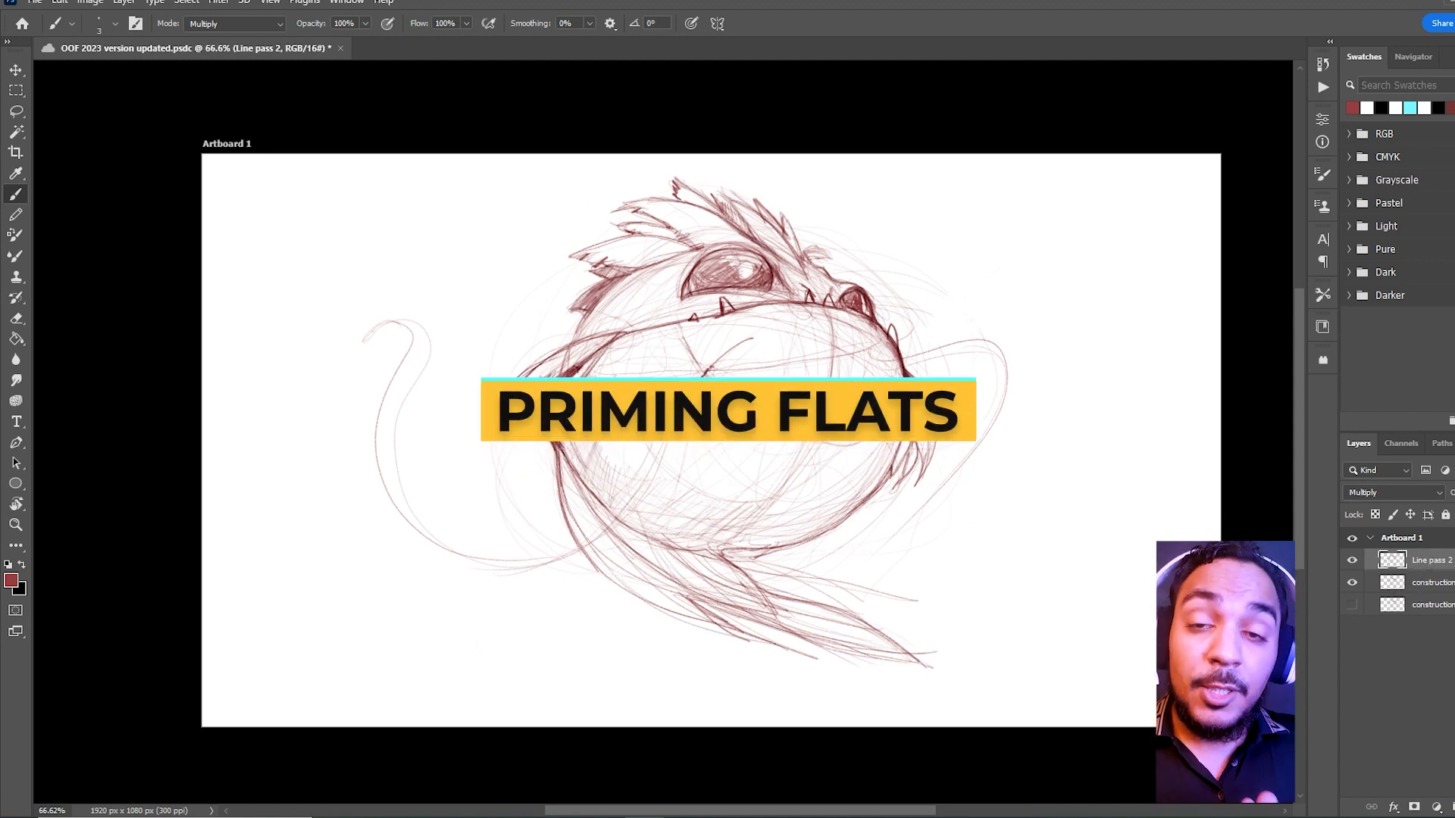
Readjust the construction lines layer's opacity and return to the Line pass 2 layer
left_click(1422, 584)
left_click(1452, 493)
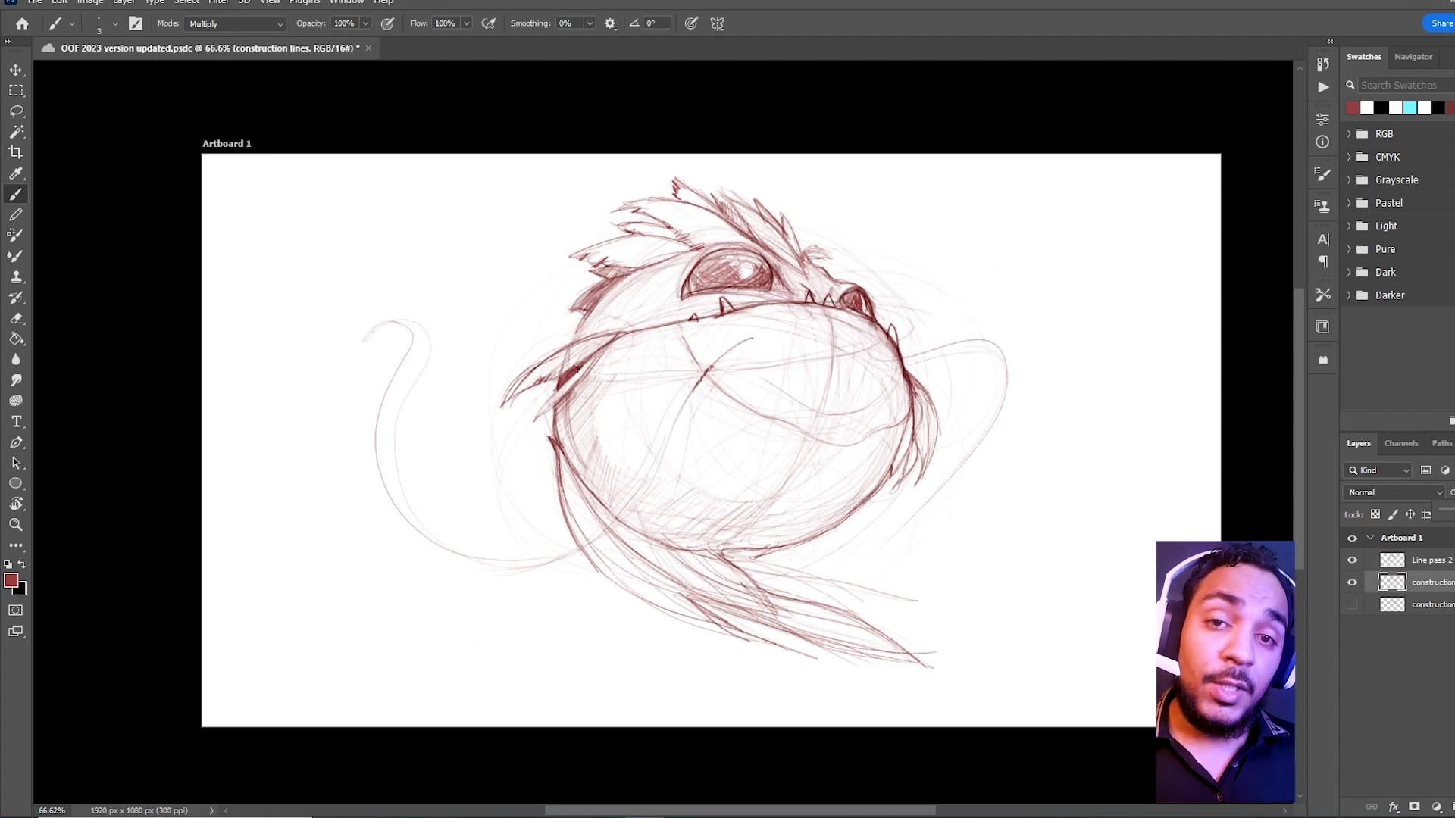
left_click(1430, 560)
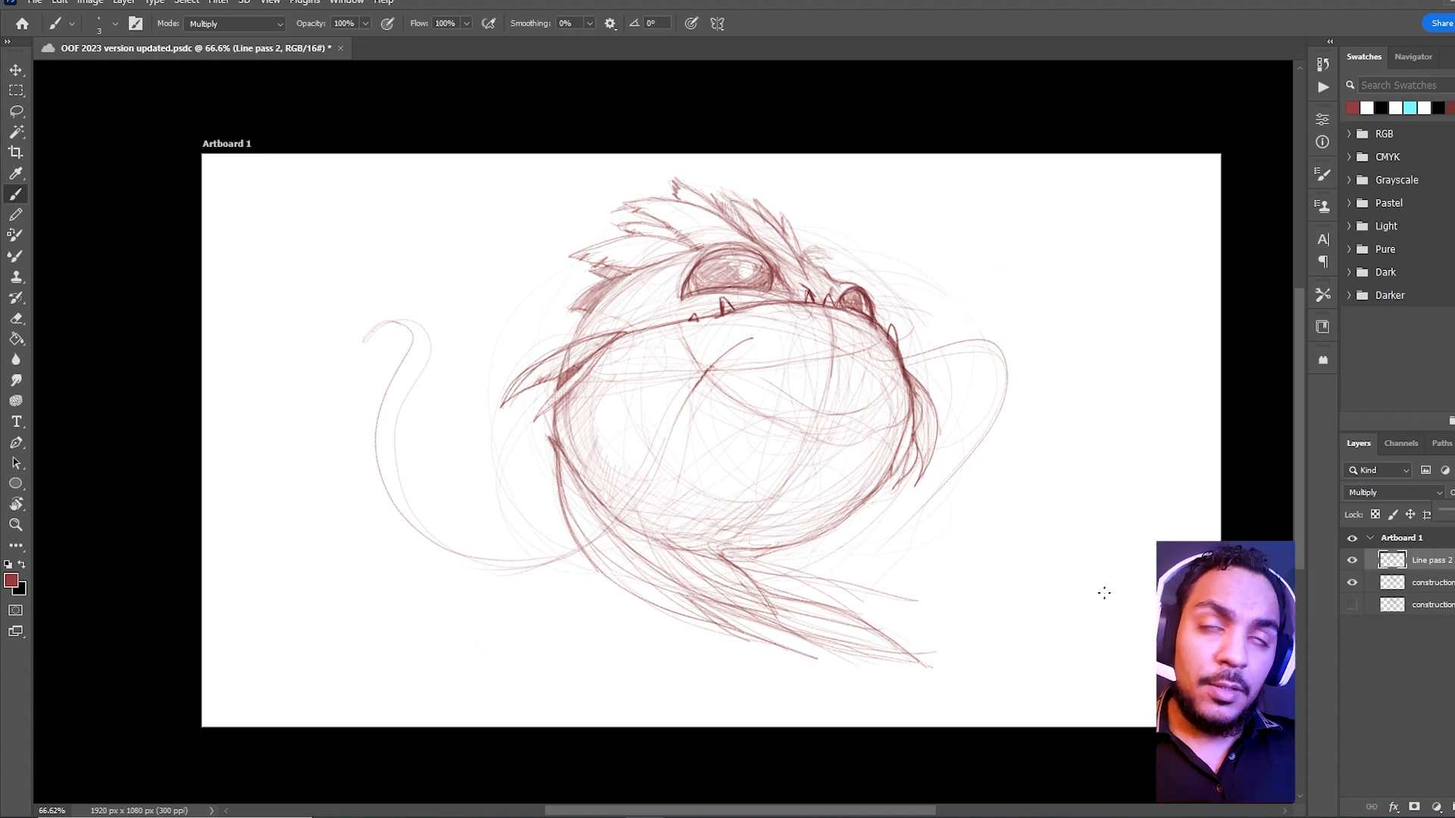
Add a new layer above Line pass 2, name it "Line pass solid" and set its blend mode to Multiply
key("ctrl+shift+alt+n")
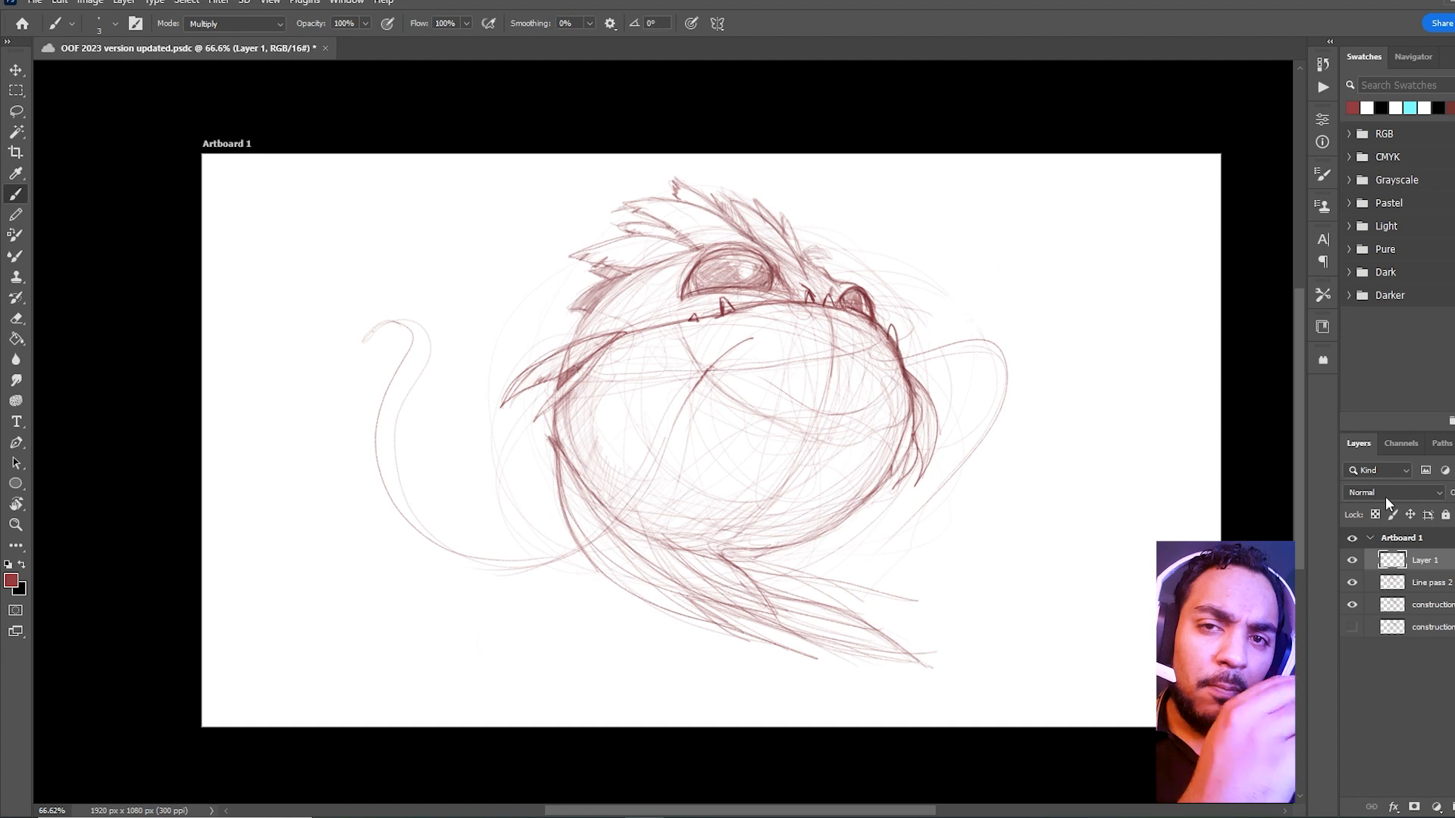
double_click(1435, 559)
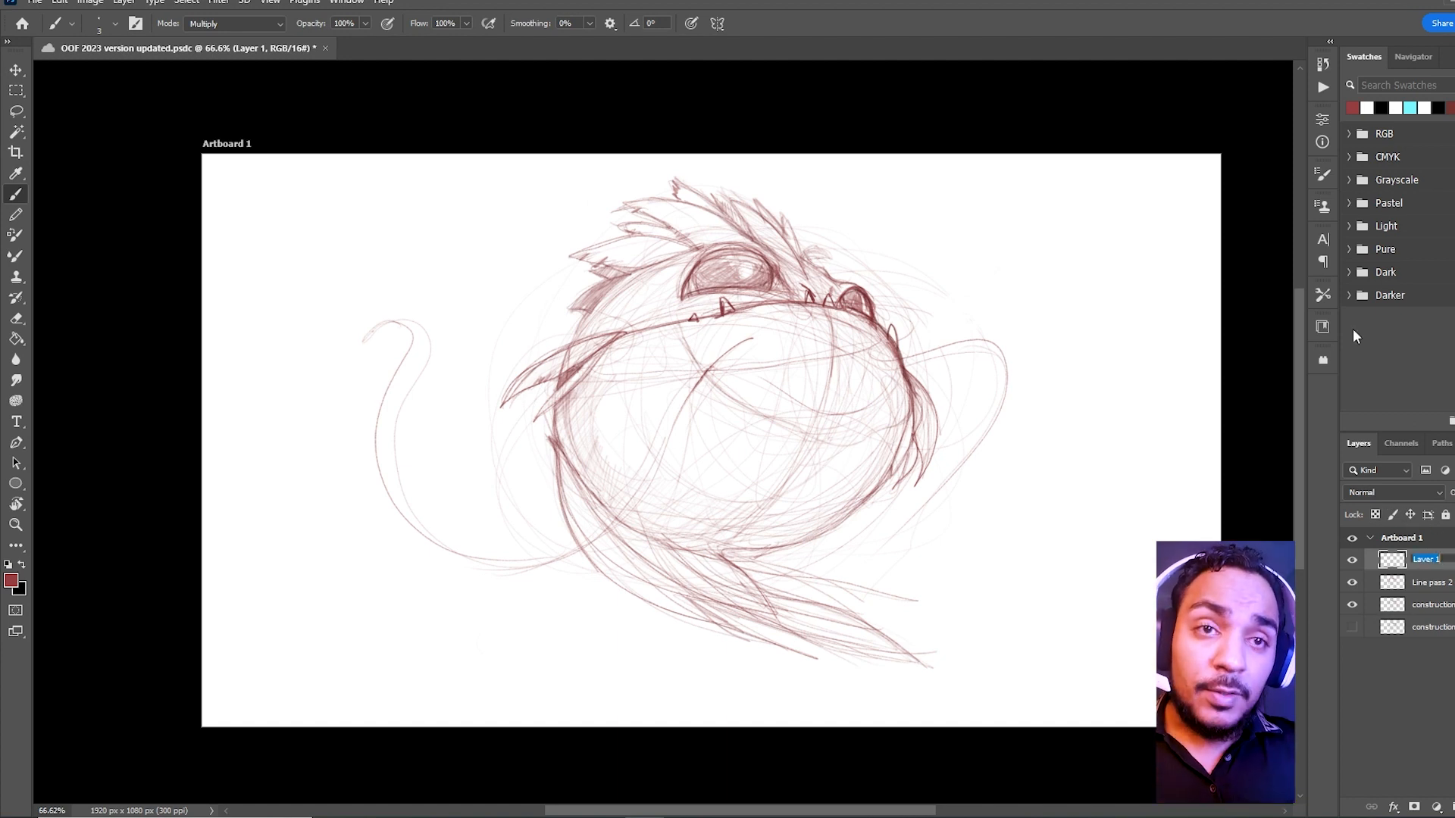
type("Line ")
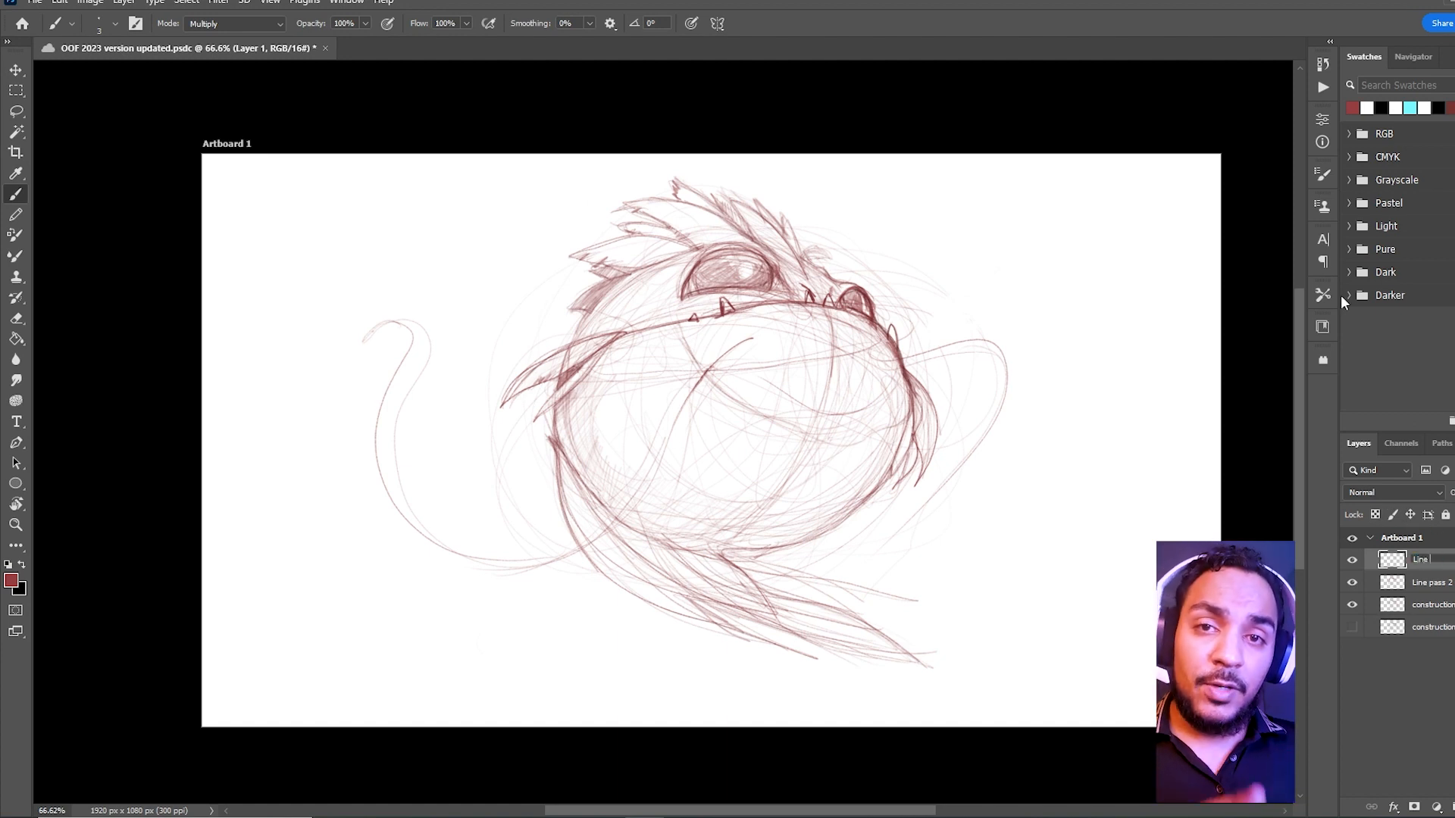
type("pass solid")
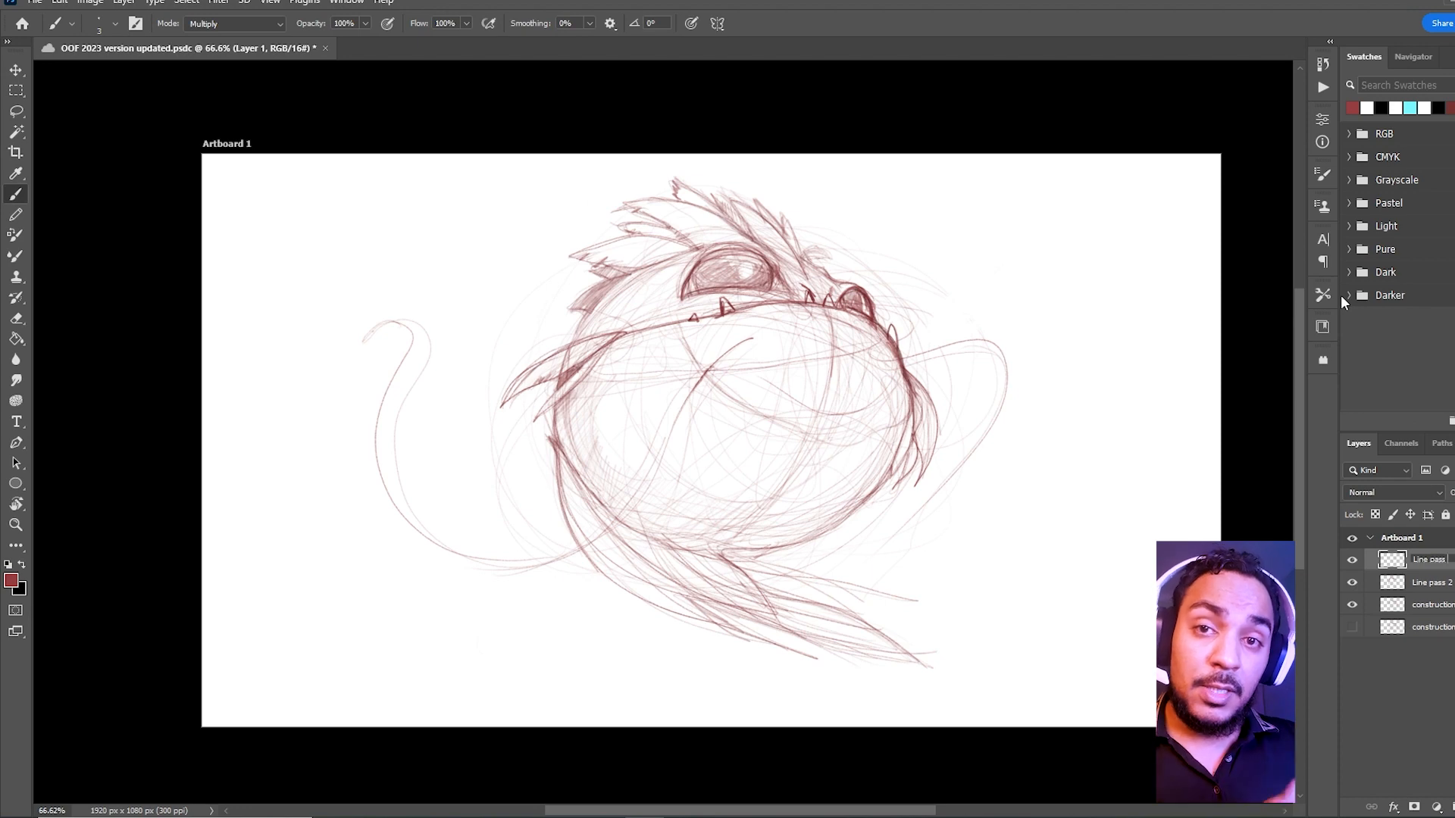
key("Return")
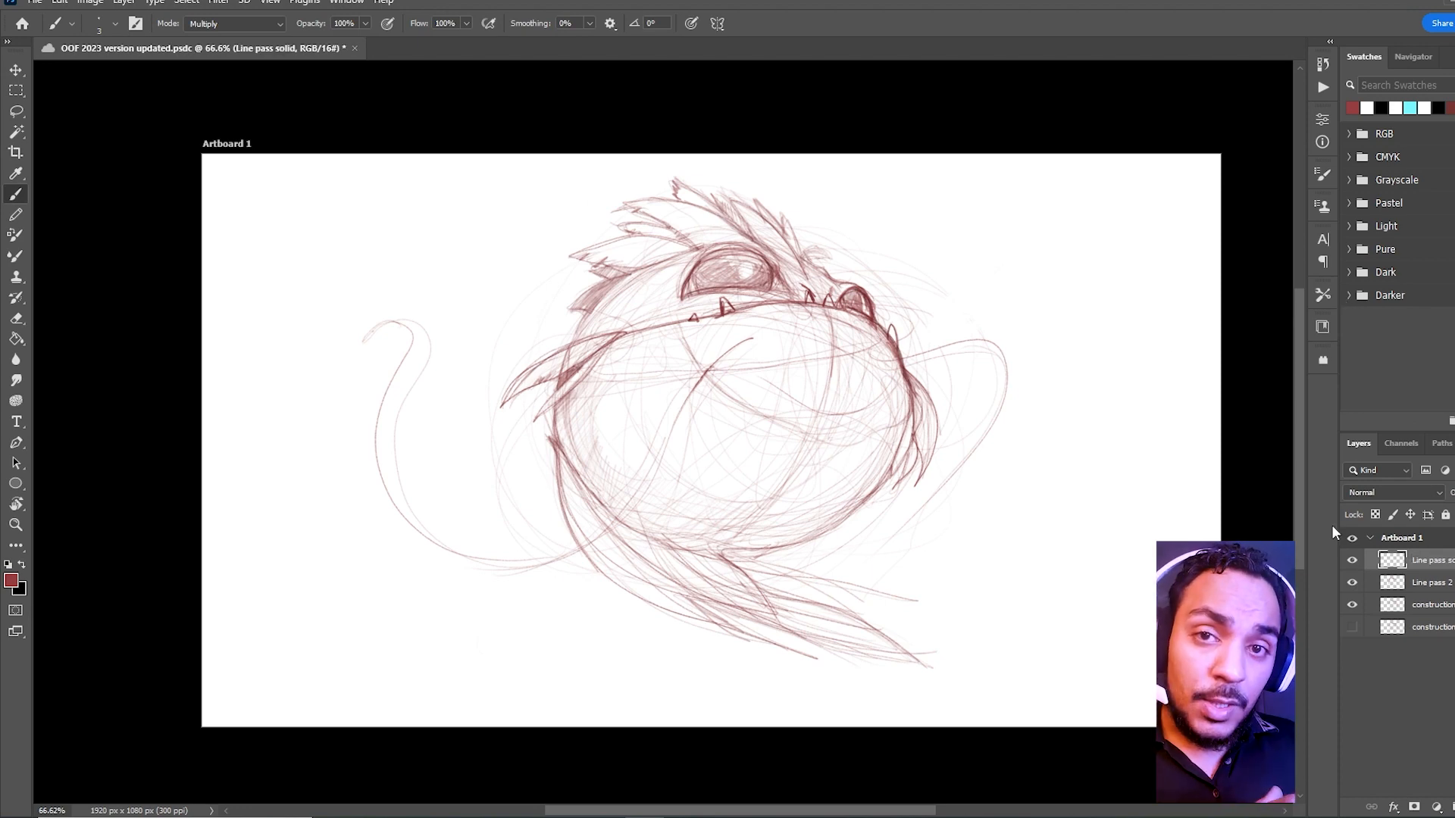
left_click(1387, 492)
left_click(1387, 476)
Adjust the brush size and draw bold crease lines fanning down around the front corner of the large eye
left_click_drag(826, 282, 966, 185)
left_click_drag(664, 224, 638, 487)
key("bracketleft")
key("bracketleft")
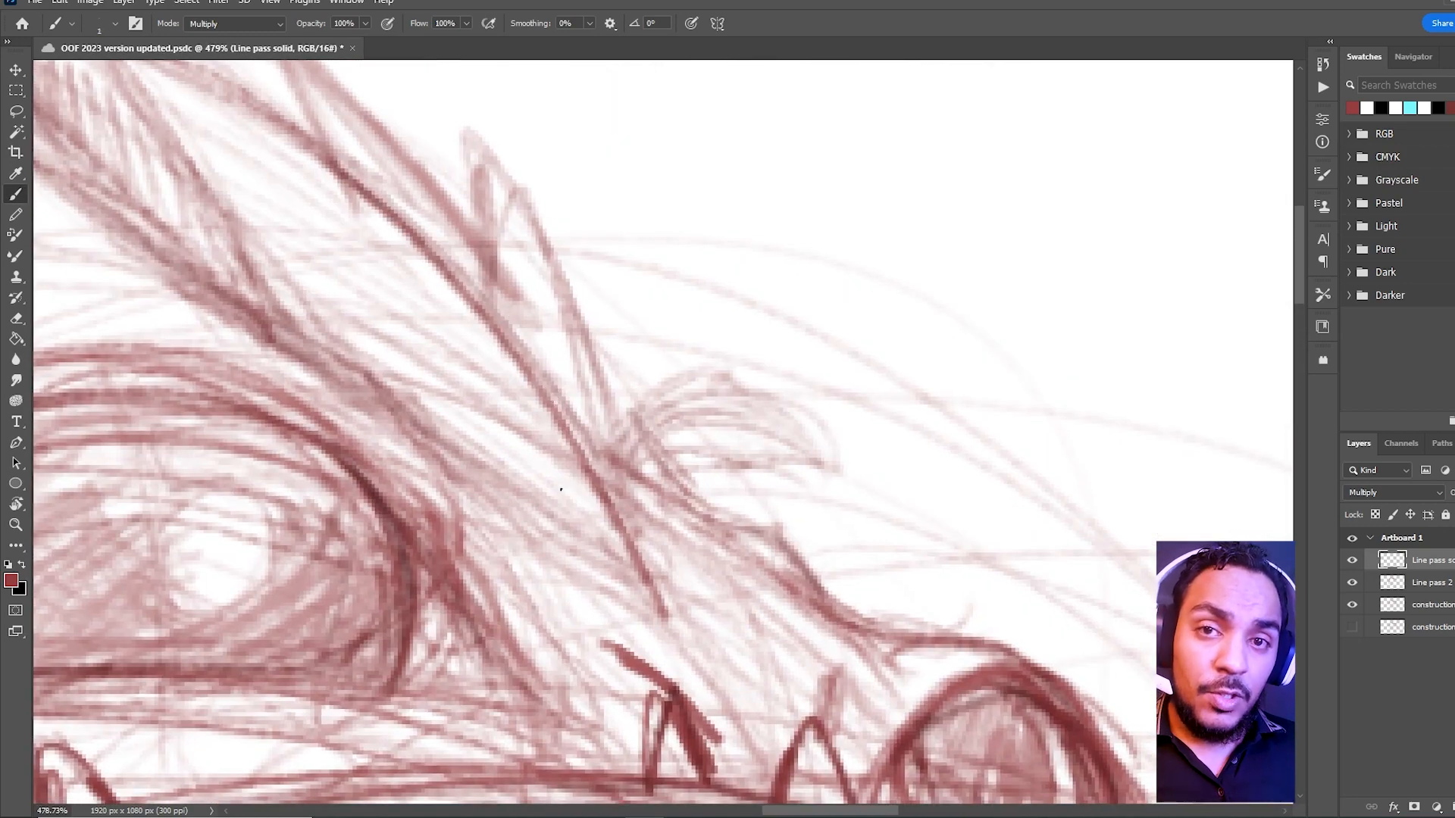
left_click_drag(656, 447, 840, 251)
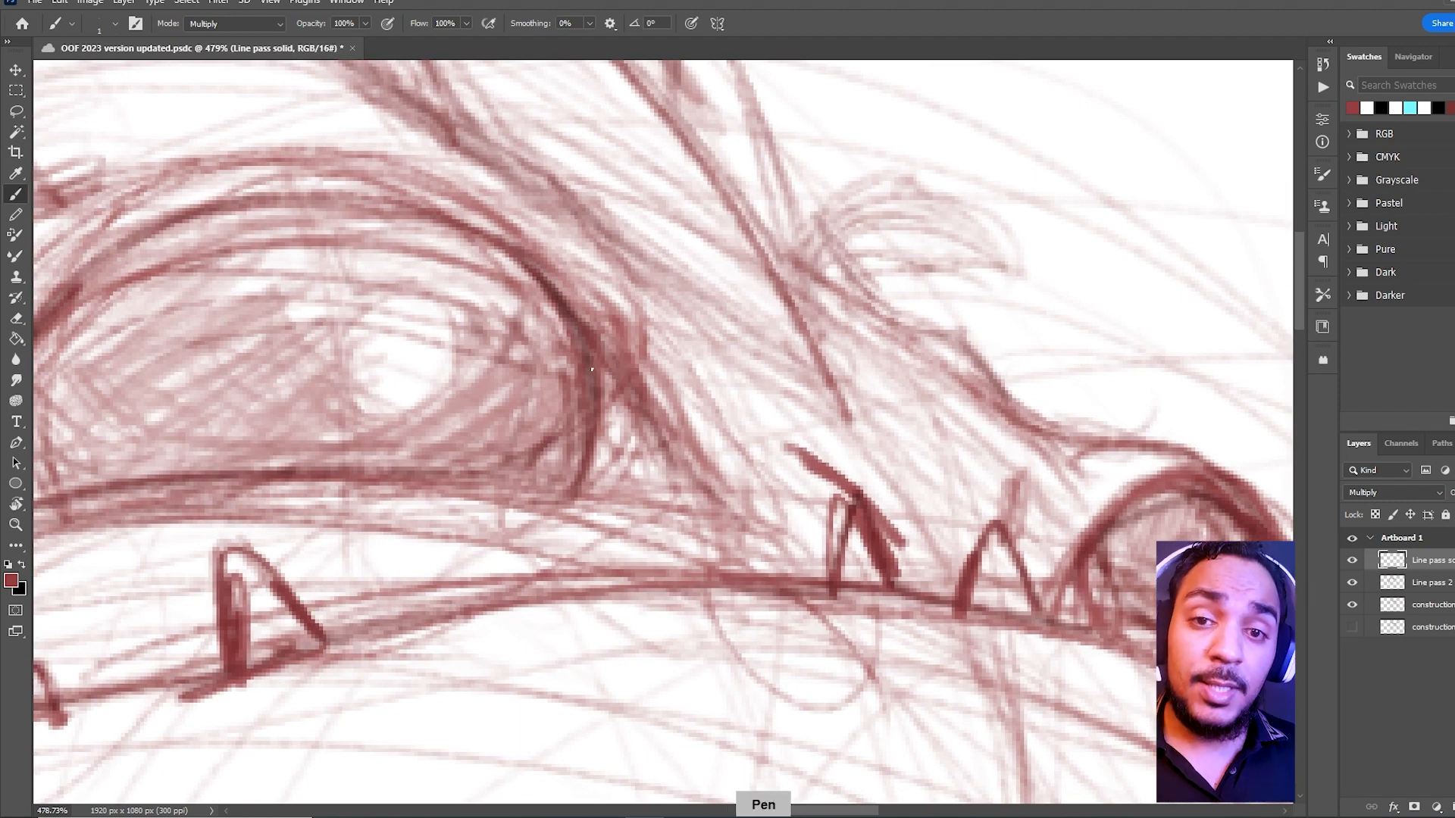
key("bracketright")
key("bracketright")
left_click_drag(602, 426, 580, 491)
mouse_move(595, 347)
left_mouse_down()
mouse_move(580, 475)
mouse_move(609, 396)
mouse_move(605, 482)
left_mouse_up()
mouse_move(618, 365)
left_mouse_down()
mouse_move(592, 503)
mouse_move(615, 361)
mouse_move(597, 424)
mouse_move(679, 498)
mouse_move(610, 362)
mouse_move(690, 523)
left_mouse_up()
mouse_move(587, 473)
left_mouse_down()
mouse_move(701, 526)
mouse_move(614, 352)
left_mouse_up()
mouse_move(598, 318)
left_mouse_down()
mouse_move(729, 508)
mouse_move(605, 324)
left_mouse_up()
left_click_drag(605, 324, 758, 529)
left_click_drag(605, 285, 710, 420)
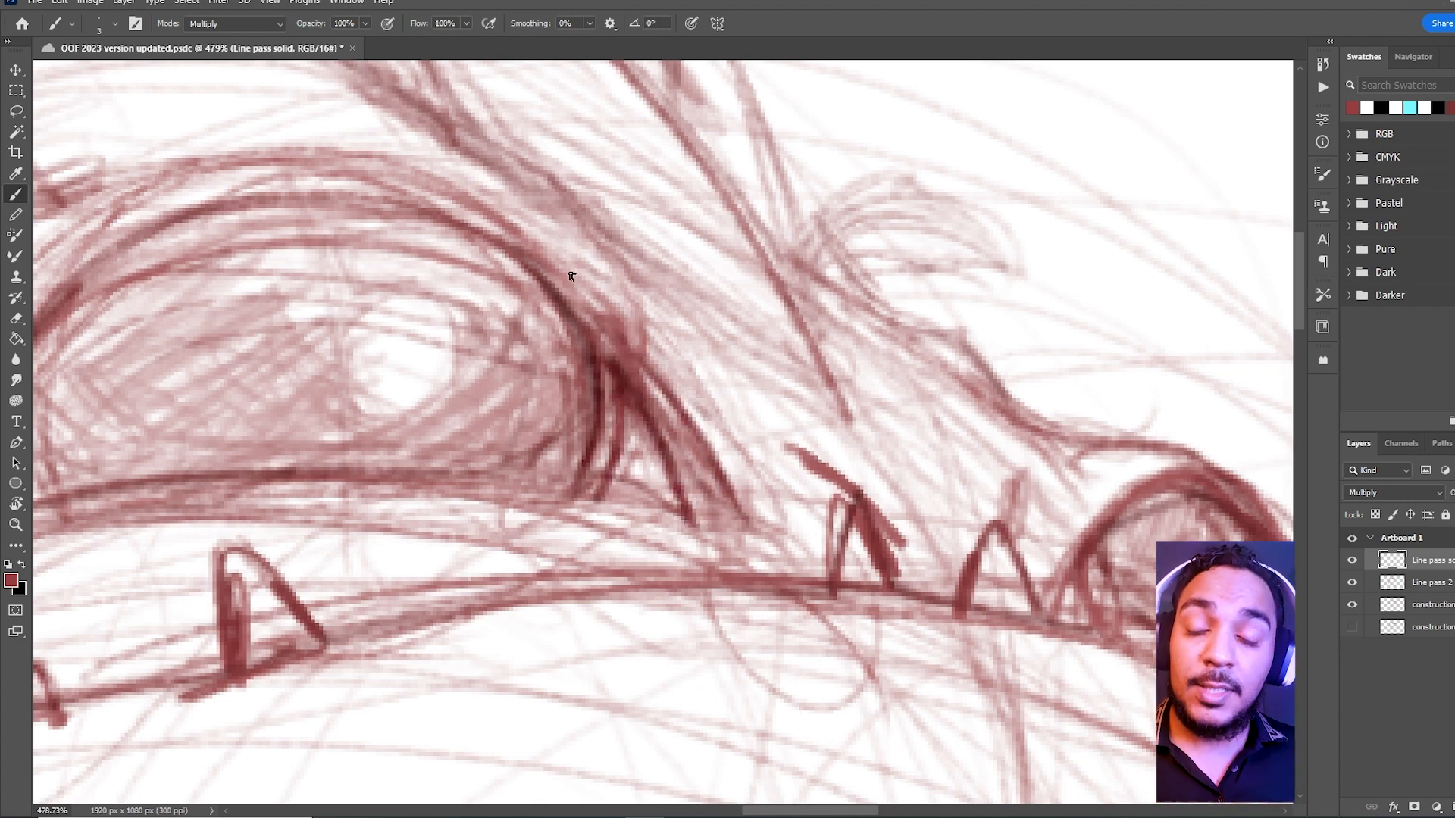
Draw wrinkle lines running from the large eye's front corner across the snout toward the nearest front fang
left_click_drag(547, 247, 744, 456)
left_click_drag(589, 267, 805, 503)
key("ctrl+z")
mouse_move(666, 389)
left_mouse_down()
mouse_move(832, 500)
mouse_move(780, 454)
left_mouse_up()
left_click_drag(685, 331, 808, 425)
mouse_move(697, 366)
left_mouse_down()
mouse_move(827, 424)
mouse_move(730, 388)
mouse_move(744, 401)
mouse_move(798, 418)
mouse_move(717, 359)
mouse_move(793, 397)
mouse_move(697, 374)
mouse_move(921, 515)
left_mouse_up()
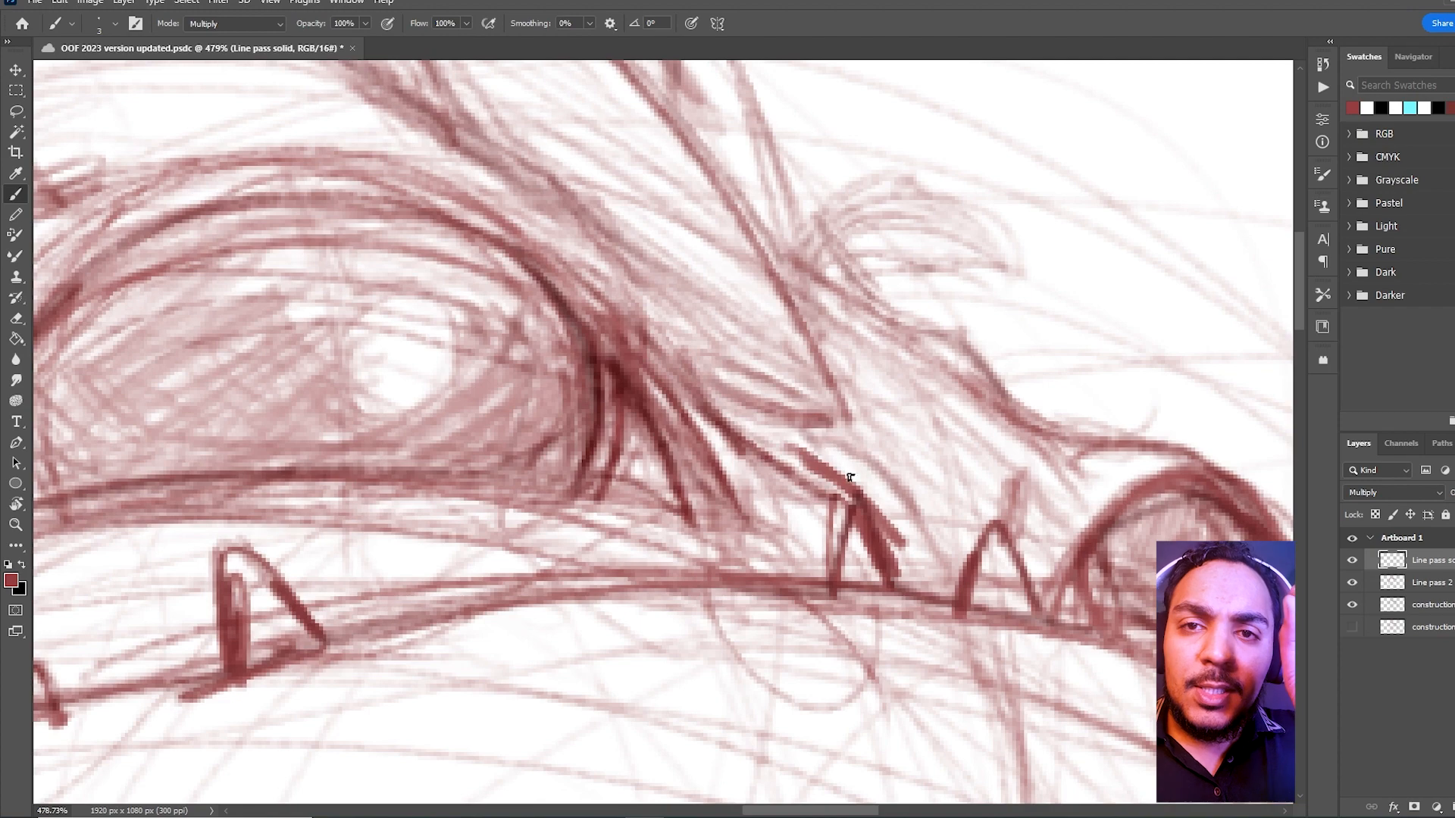
left_click_drag(804, 433, 924, 516)
Trace a solid, heavier outline along the top and back edge of the large eye
mouse_move(858, 375)
left_mouse_down()
mouse_move(788, 383)
mouse_move(829, 296)
left_mouse_up()
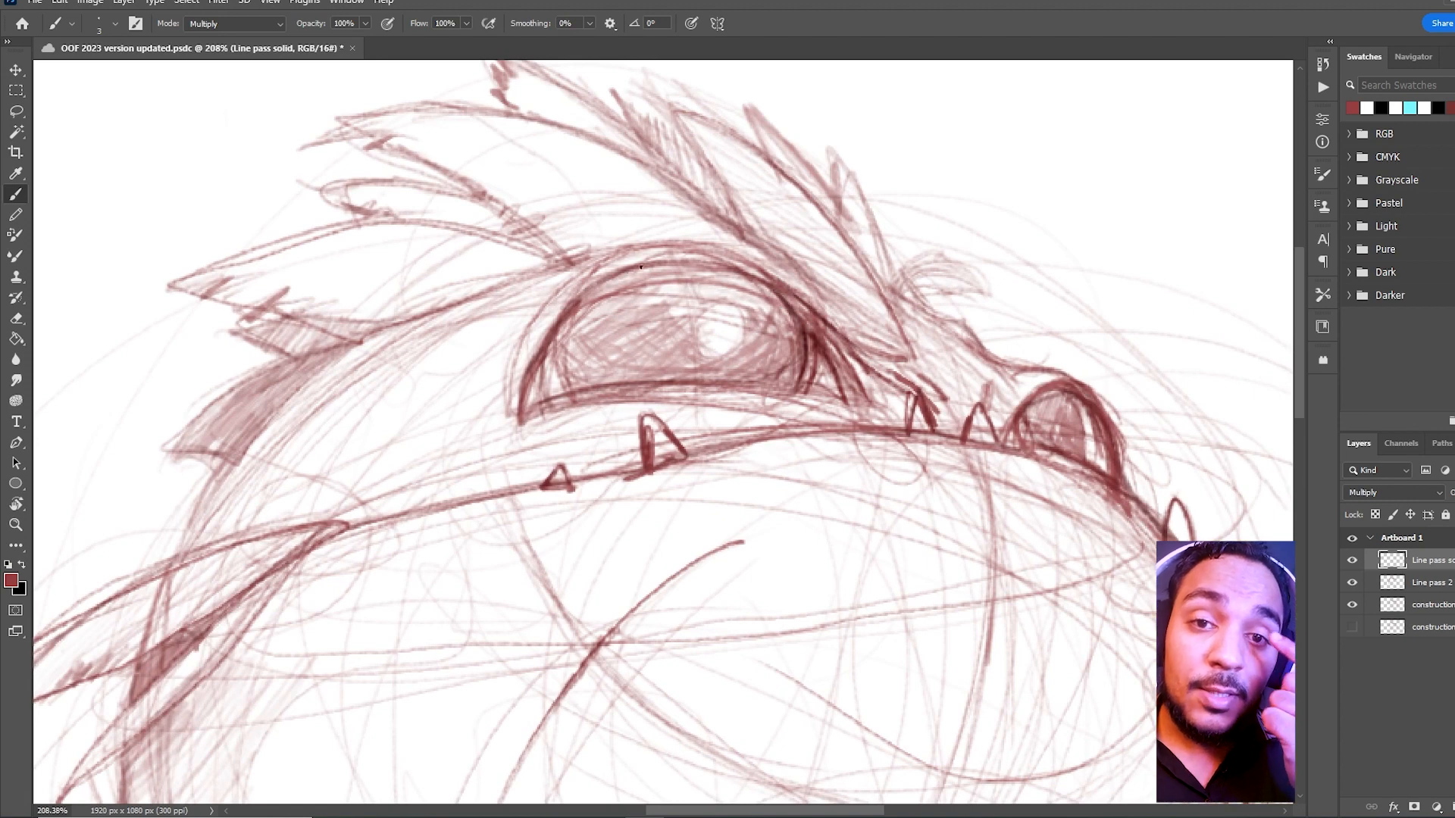
mouse_move(580, 298)
left_mouse_down()
mouse_move(667, 259)
mouse_move(756, 276)
left_mouse_up()
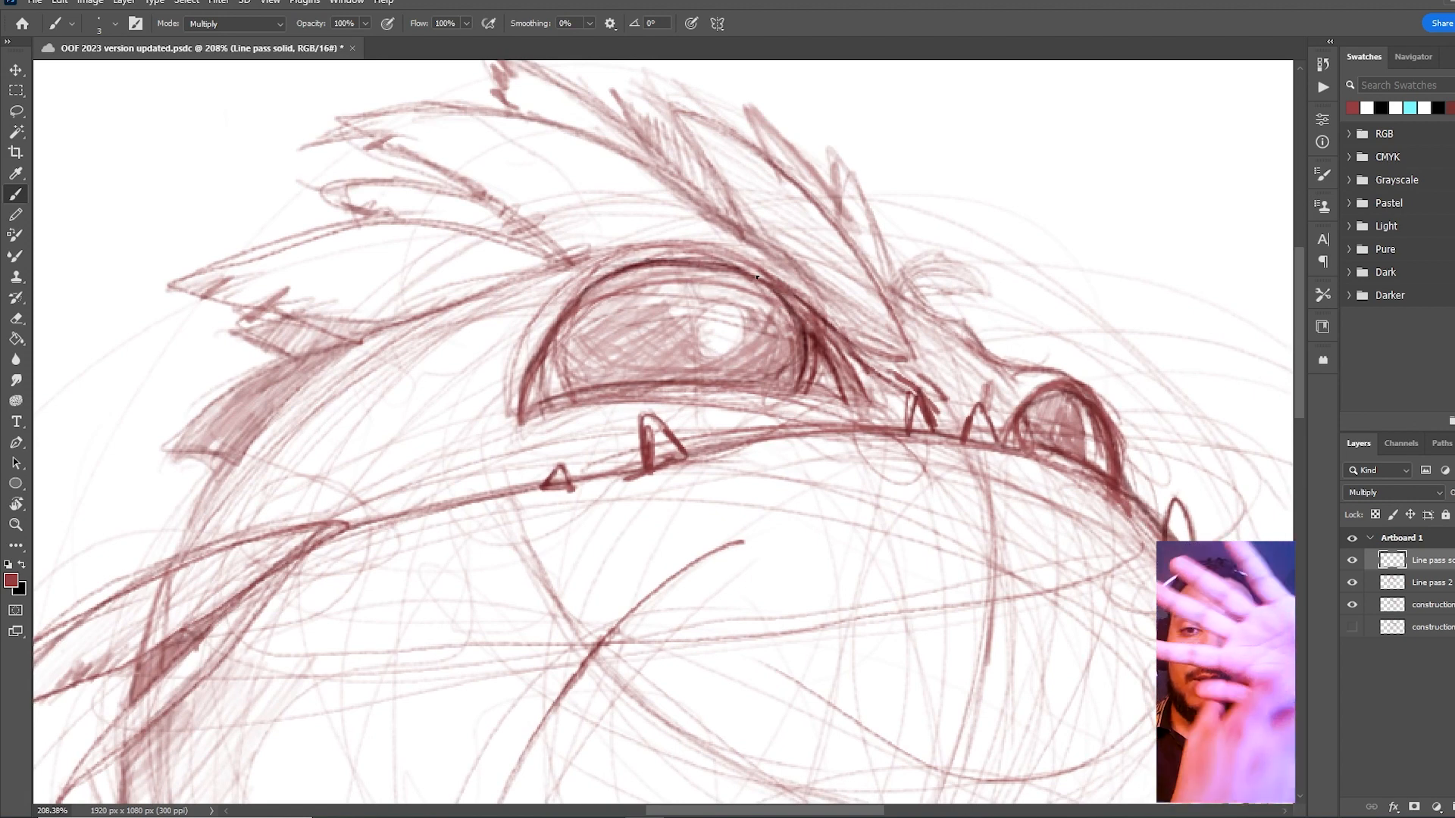
mouse_move(558, 326)
left_mouse_down()
mouse_move(659, 262)
mouse_move(564, 313)
mouse_move(689, 259)
left_mouse_up()
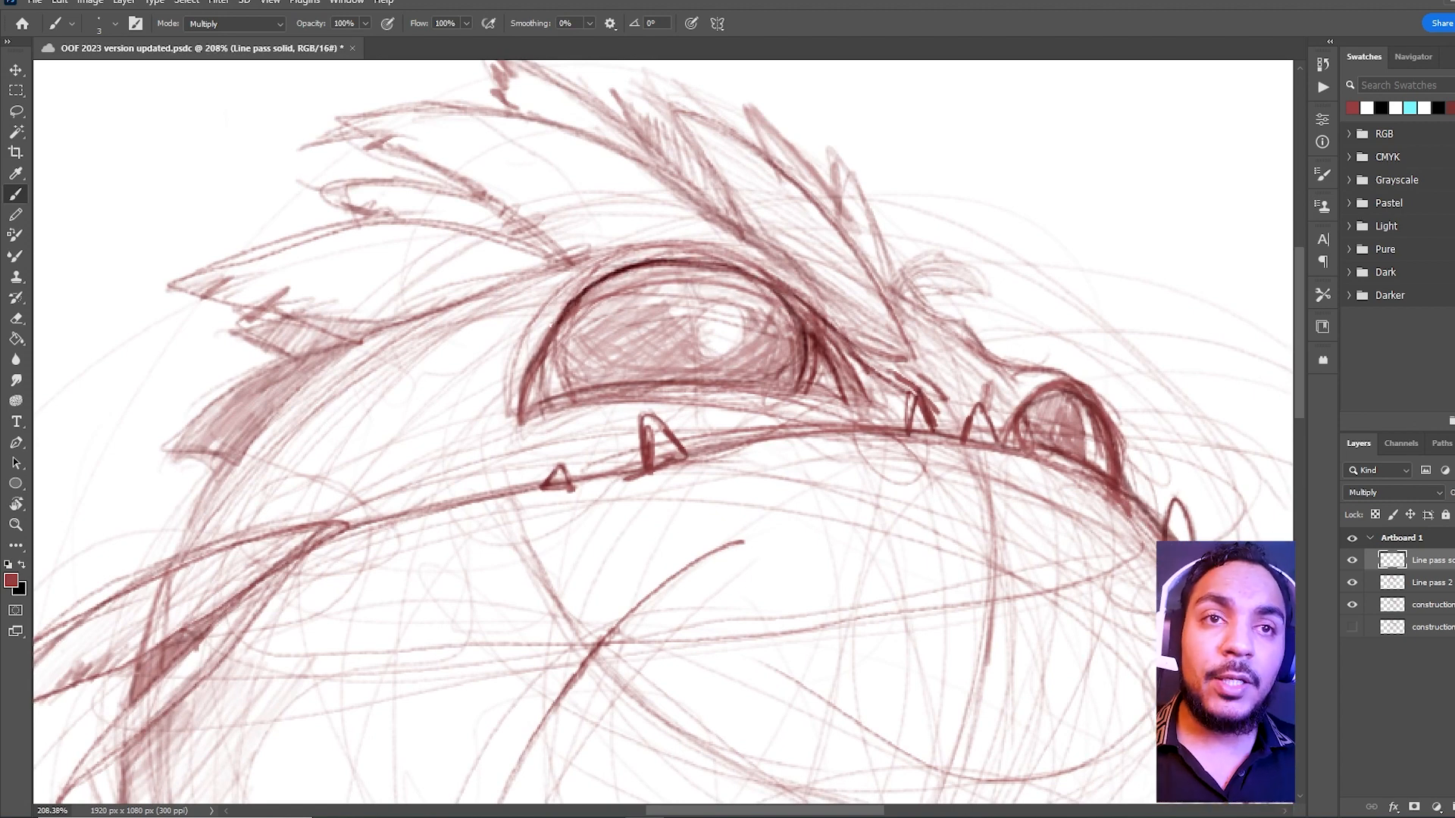
left_click_drag(551, 330, 615, 270)
mouse_move(548, 338)
left_mouse_down()
mouse_move(545, 397)
mouse_move(522, 415)
left_mouse_up()
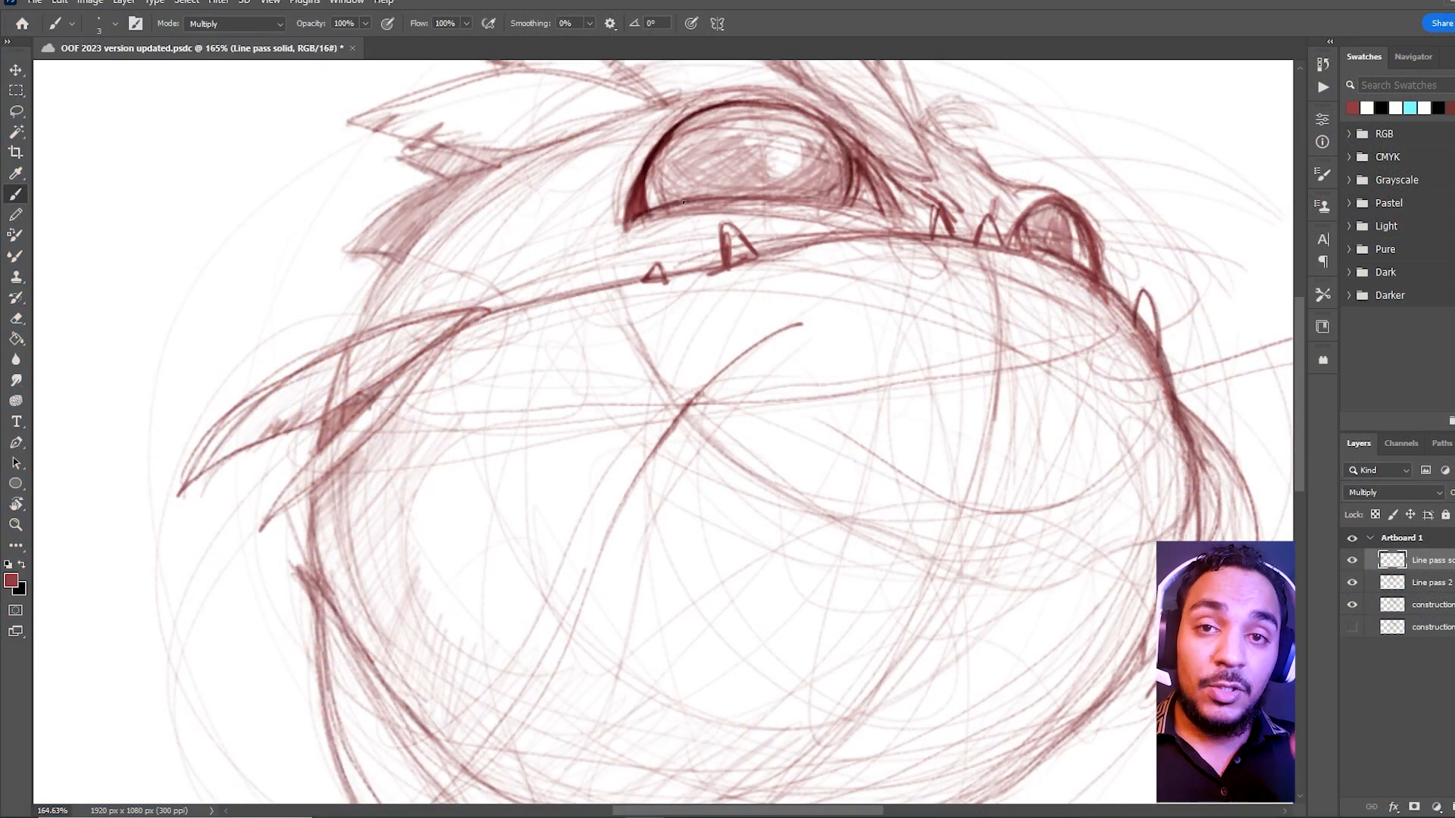
Draw a dark curved lower eyelid line across the large eye, arching up from its back corner
left_click_drag(683, 202, 777, 196)
mouse_move(665, 205)
left_mouse_down()
mouse_move(728, 199)
mouse_move(653, 201)
mouse_move(755, 191)
mouse_move(776, 172)
left_mouse_up()
key("e")
key("b")
left_click_drag(682, 194, 791, 170)
left_click_drag(682, 190, 799, 178)
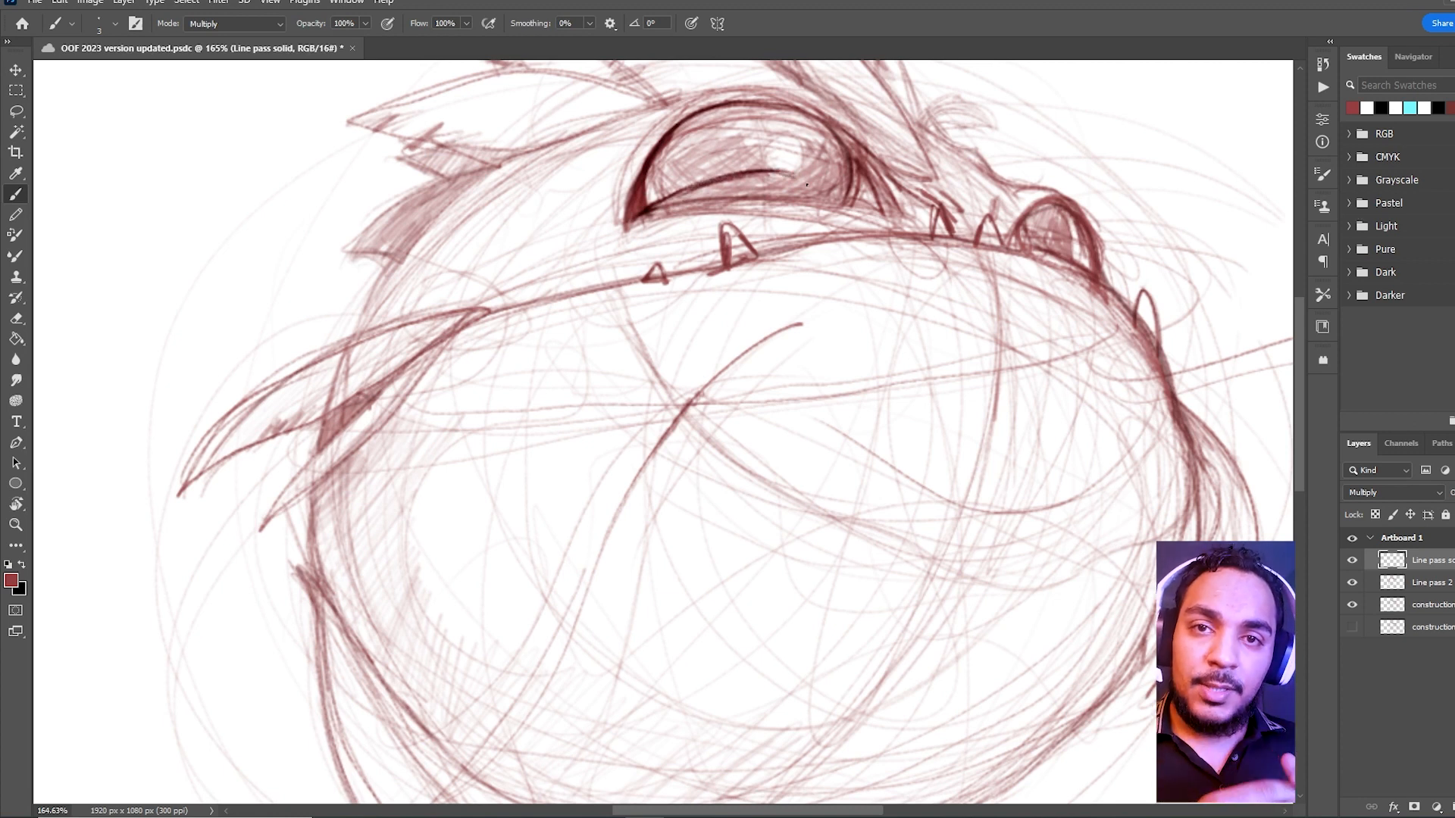
mouse_move(785, 173)
left_mouse_down()
mouse_move(842, 196)
mouse_move(752, 172)
mouse_move(809, 159)
mouse_move(830, 175)
mouse_move(792, 174)
mouse_move(812, 178)
mouse_move(813, 205)
mouse_move(790, 212)
mouse_move(556, 219)
mouse_move(717, 171)
mouse_move(739, 292)
left_mouse_up()
key("e")
key("b")
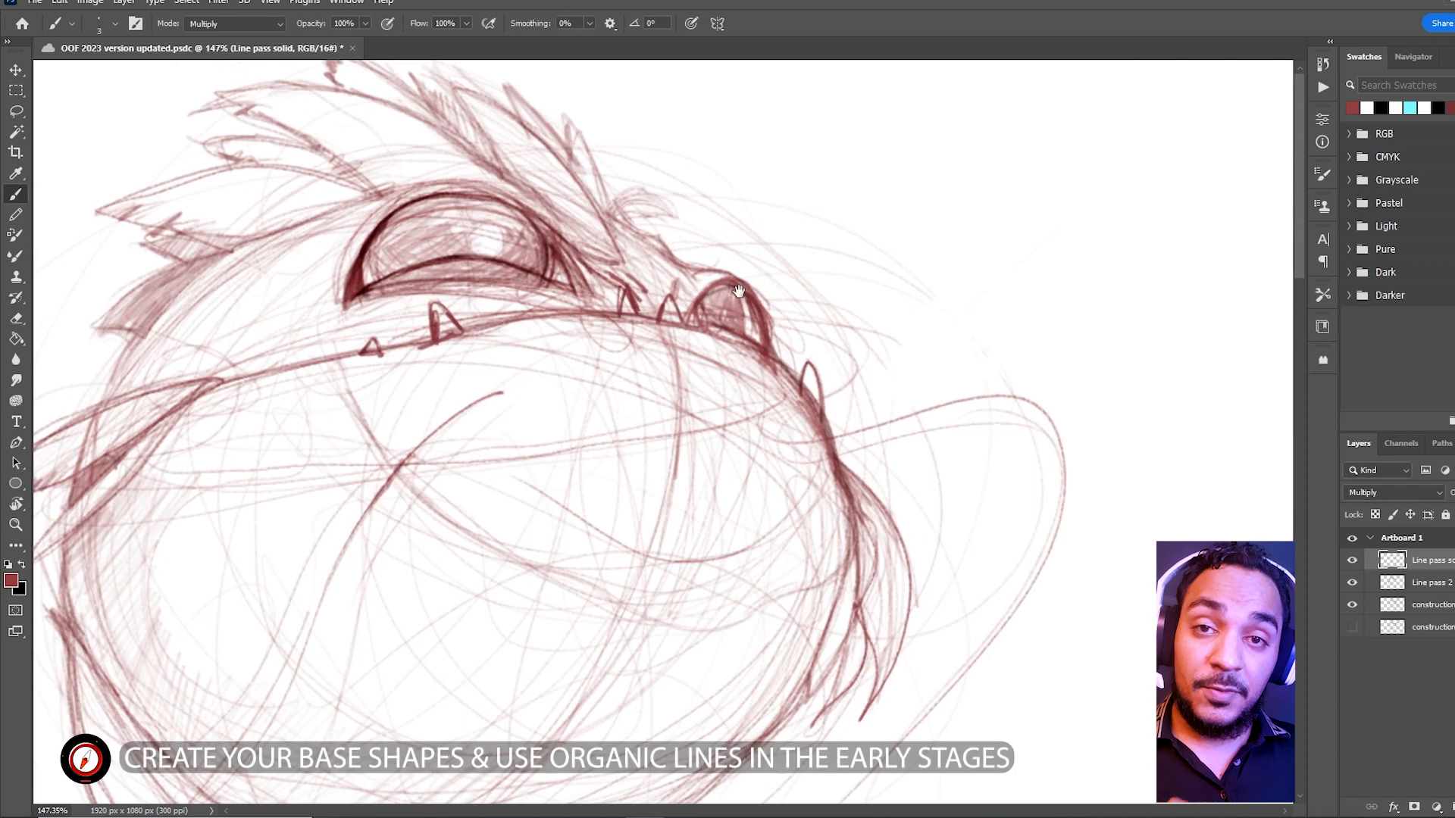
Save and close the document, and reopen OOF 2023 version updated.psdc from the recent files
key("s")
key("b")
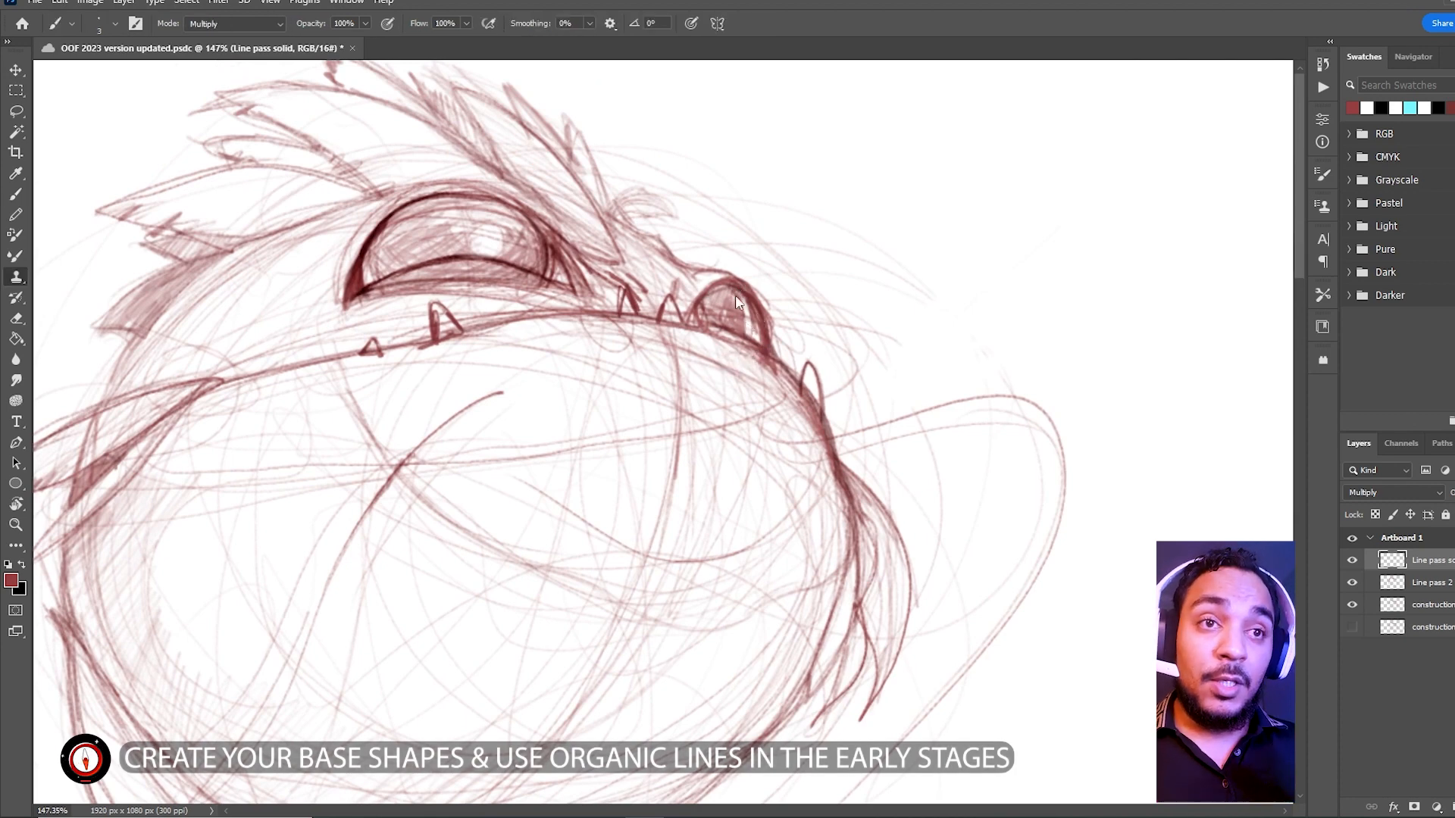
key("ctrl+s")
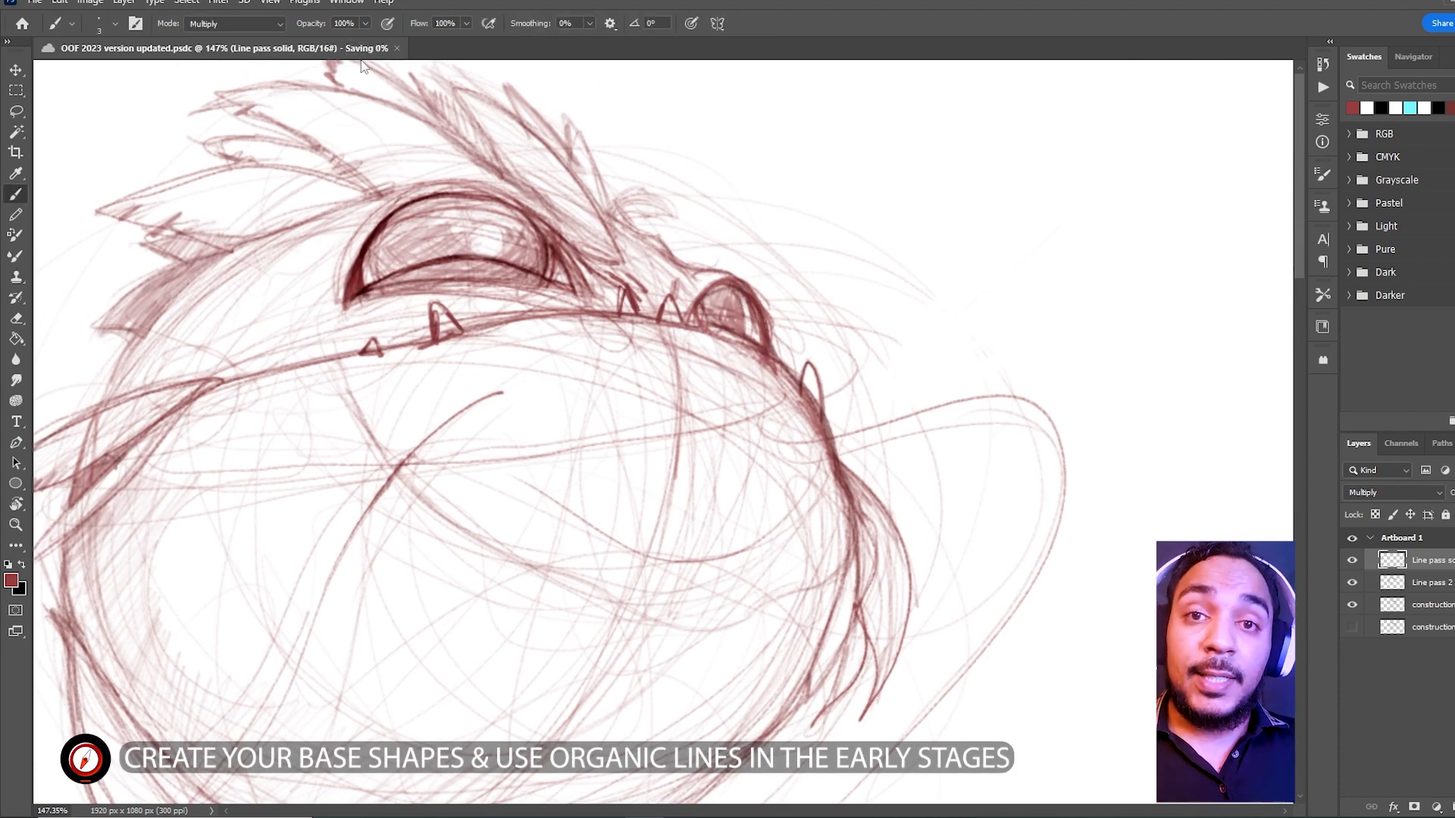
left_click(397, 48)
left_click(406, 371)
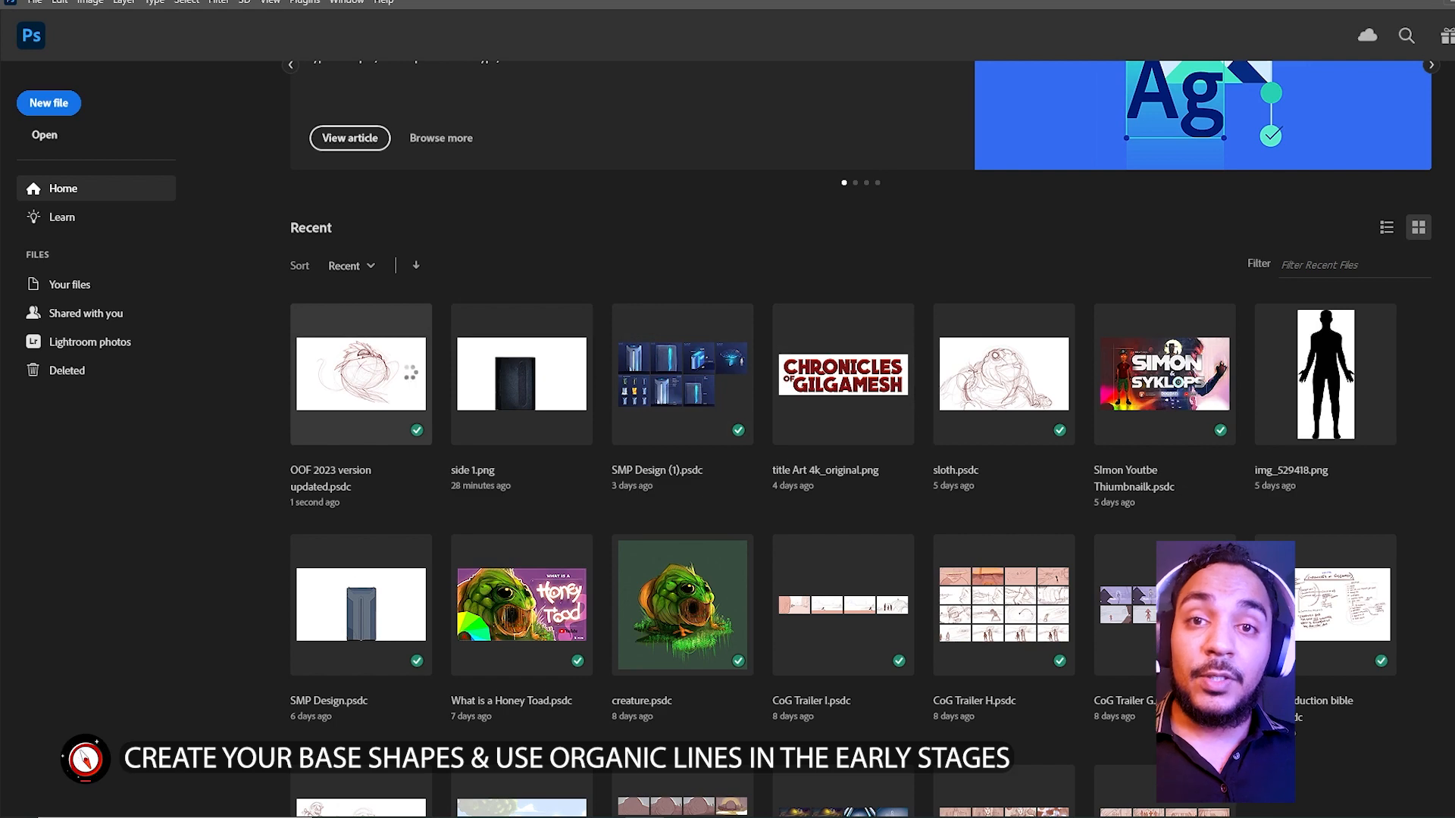
Draw an outer lid contour around the back and top of the small eye
scroll(776, 252, "up", 5)
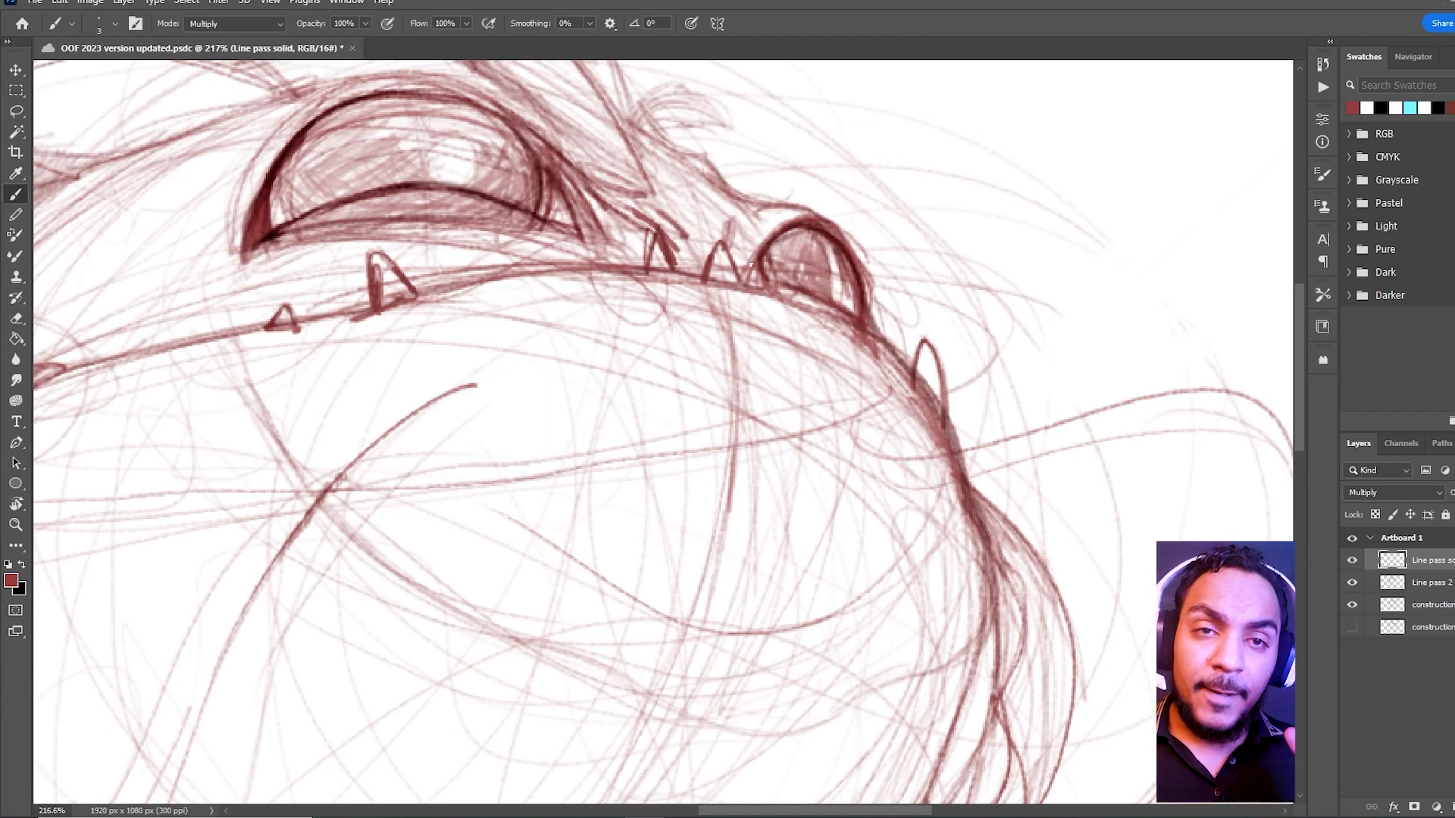
left_click_drag(731, 241, 762, 204)
scroll(907, 246, "down", 5)
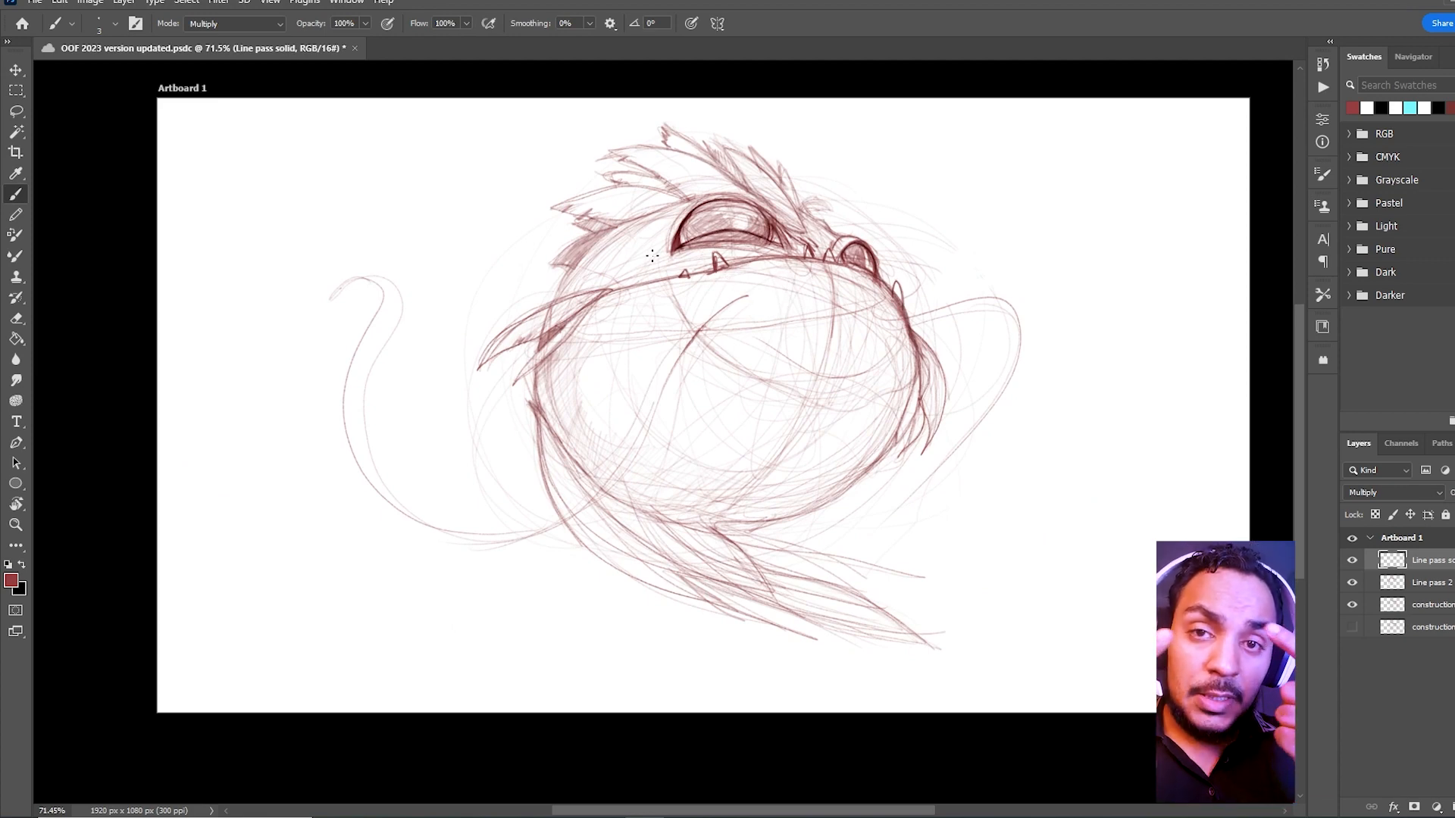
Draw a band of irregular rounded scales between the rear head fins and the back of the large eye
scroll(644, 235, "up", 5)
left_click_drag(739, 161, 667, 269)
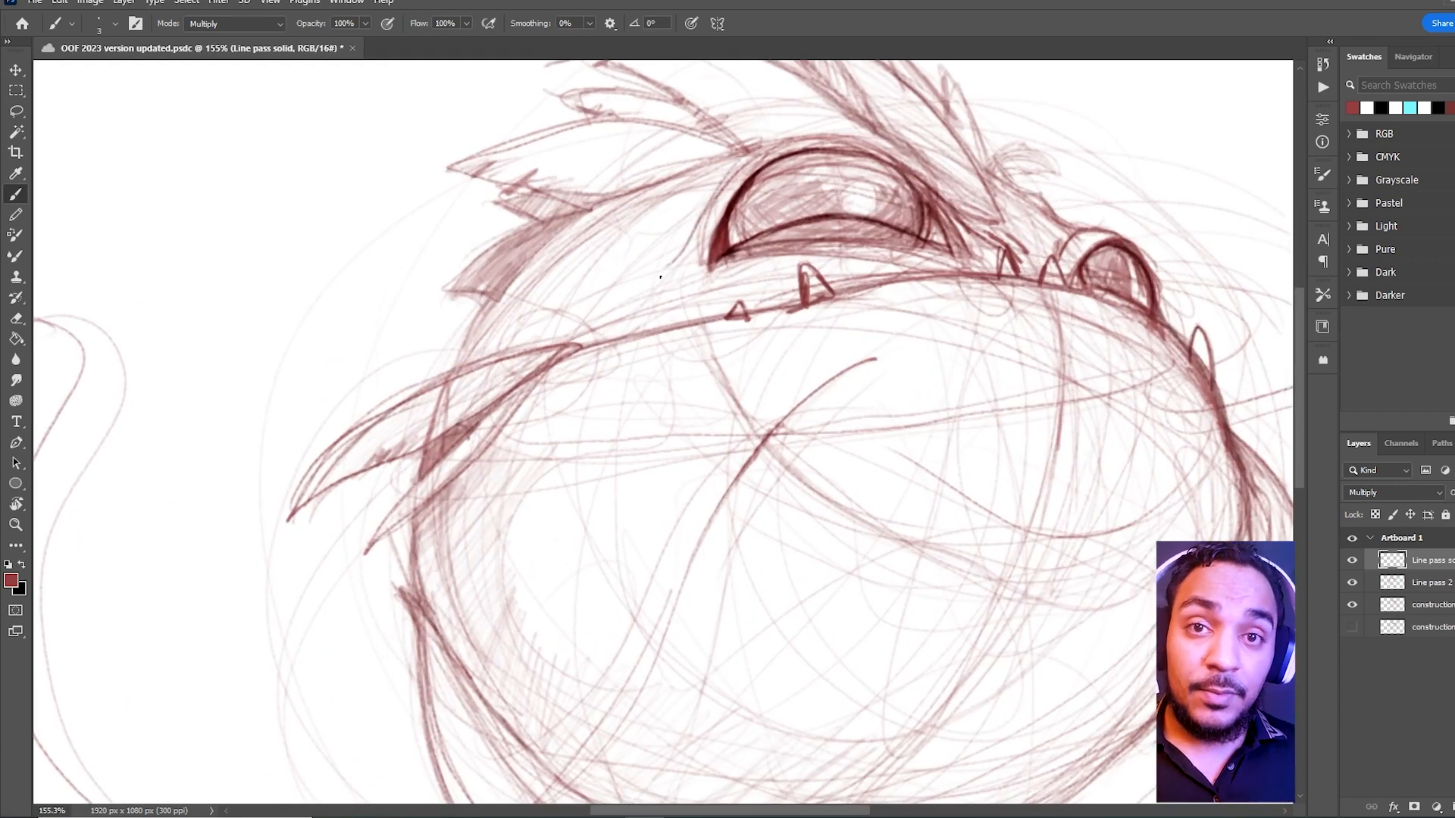
mouse_move(485, 325)
left_mouse_down()
mouse_move(565, 265)
mouse_move(535, 251)
mouse_move(490, 312)
mouse_move(549, 284)
mouse_move(545, 248)
mouse_move(510, 322)
left_mouse_up()
mouse_move(525, 273)
left_mouse_down()
mouse_move(589, 264)
mouse_move(599, 210)
mouse_move(562, 231)
mouse_move(582, 261)
mouse_move(616, 223)
mouse_move(568, 222)
mouse_move(618, 225)
mouse_move(652, 197)
mouse_move(617, 198)
mouse_move(657, 240)
mouse_move(620, 235)
mouse_move(630, 244)
mouse_move(667, 213)
left_mouse_up()
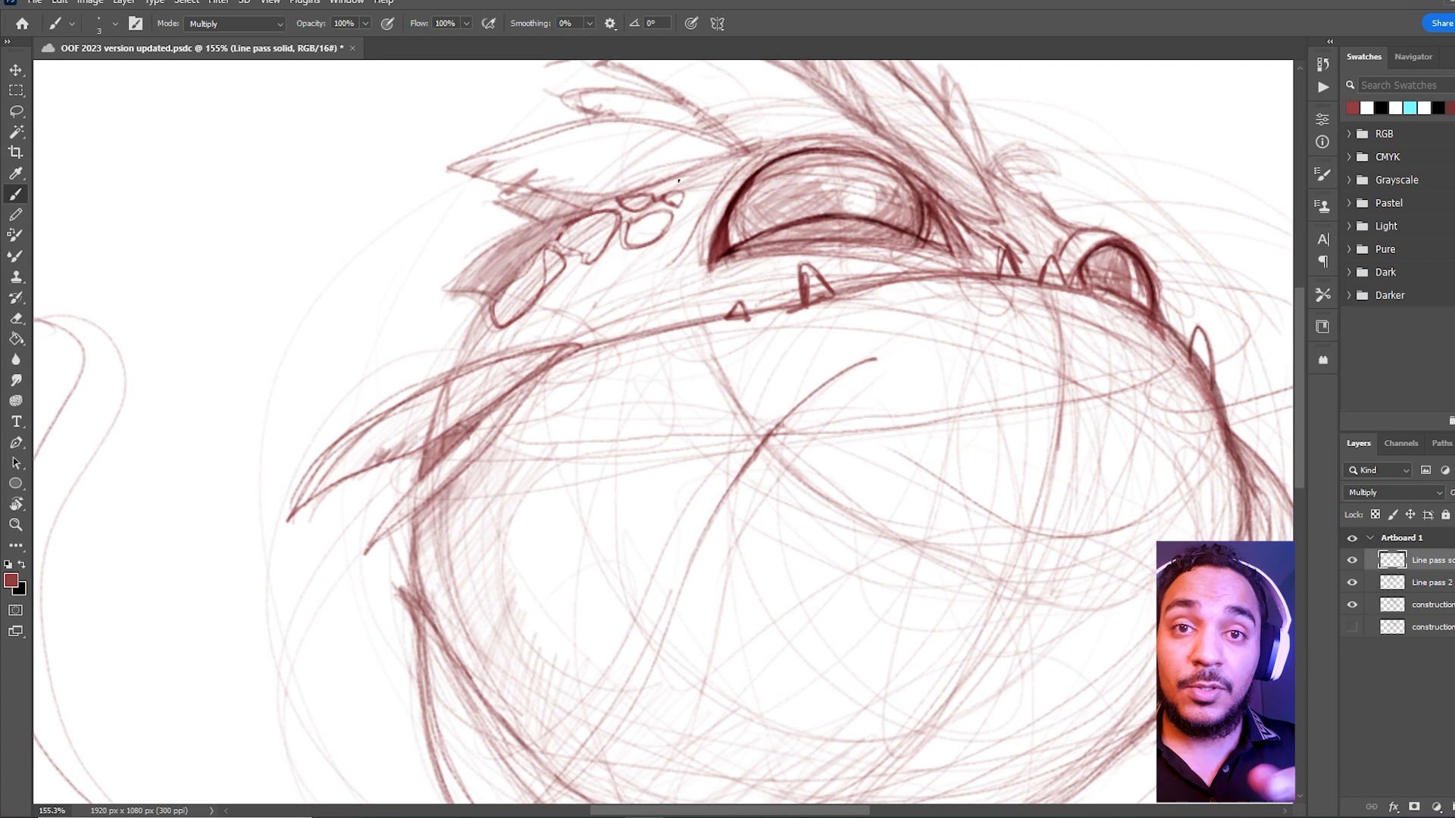
mouse_move(712, 181)
left_mouse_down()
mouse_move(692, 216)
mouse_move(716, 173)
left_mouse_up()
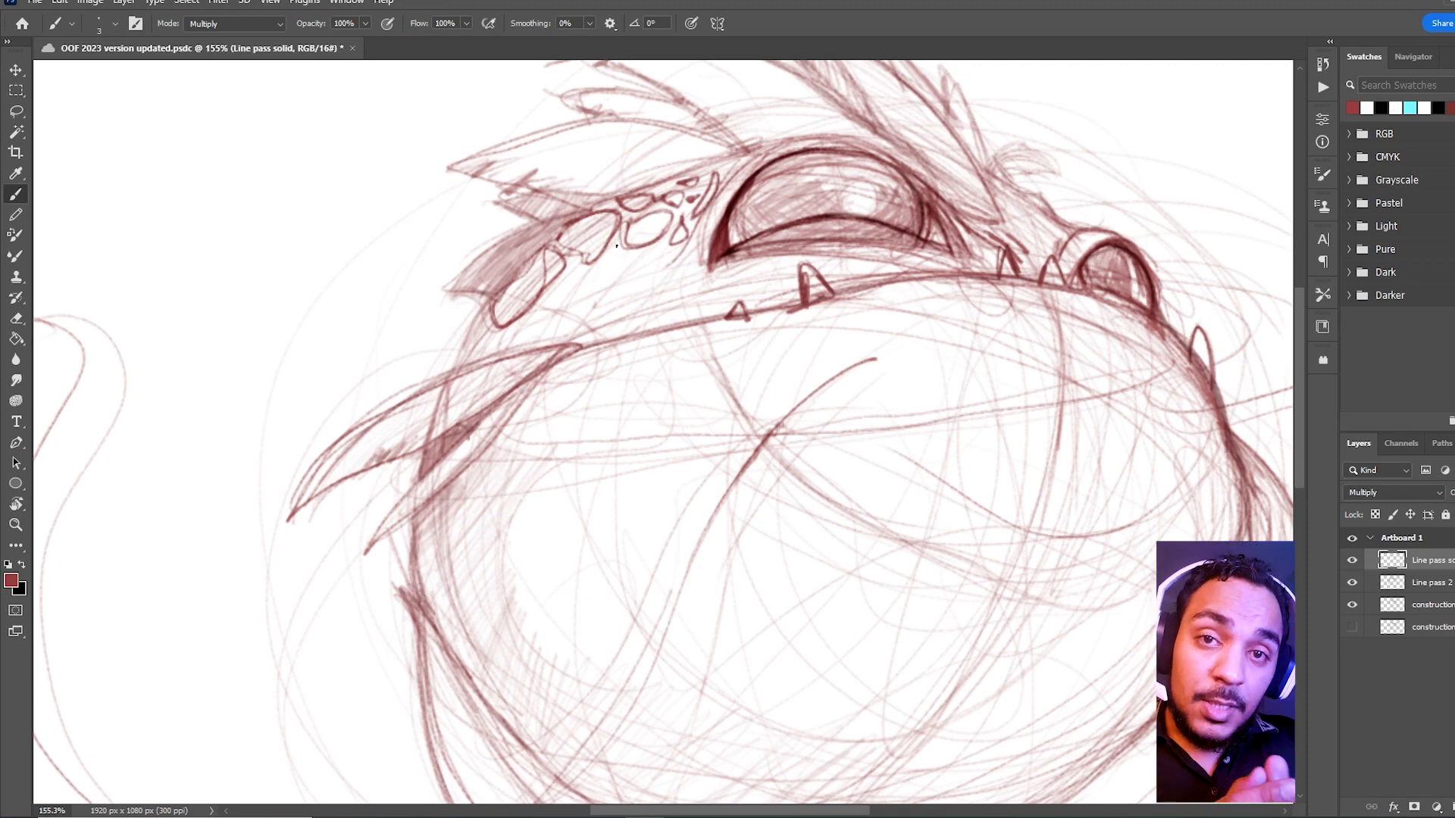
left_click_drag(678, 222, 597, 255)
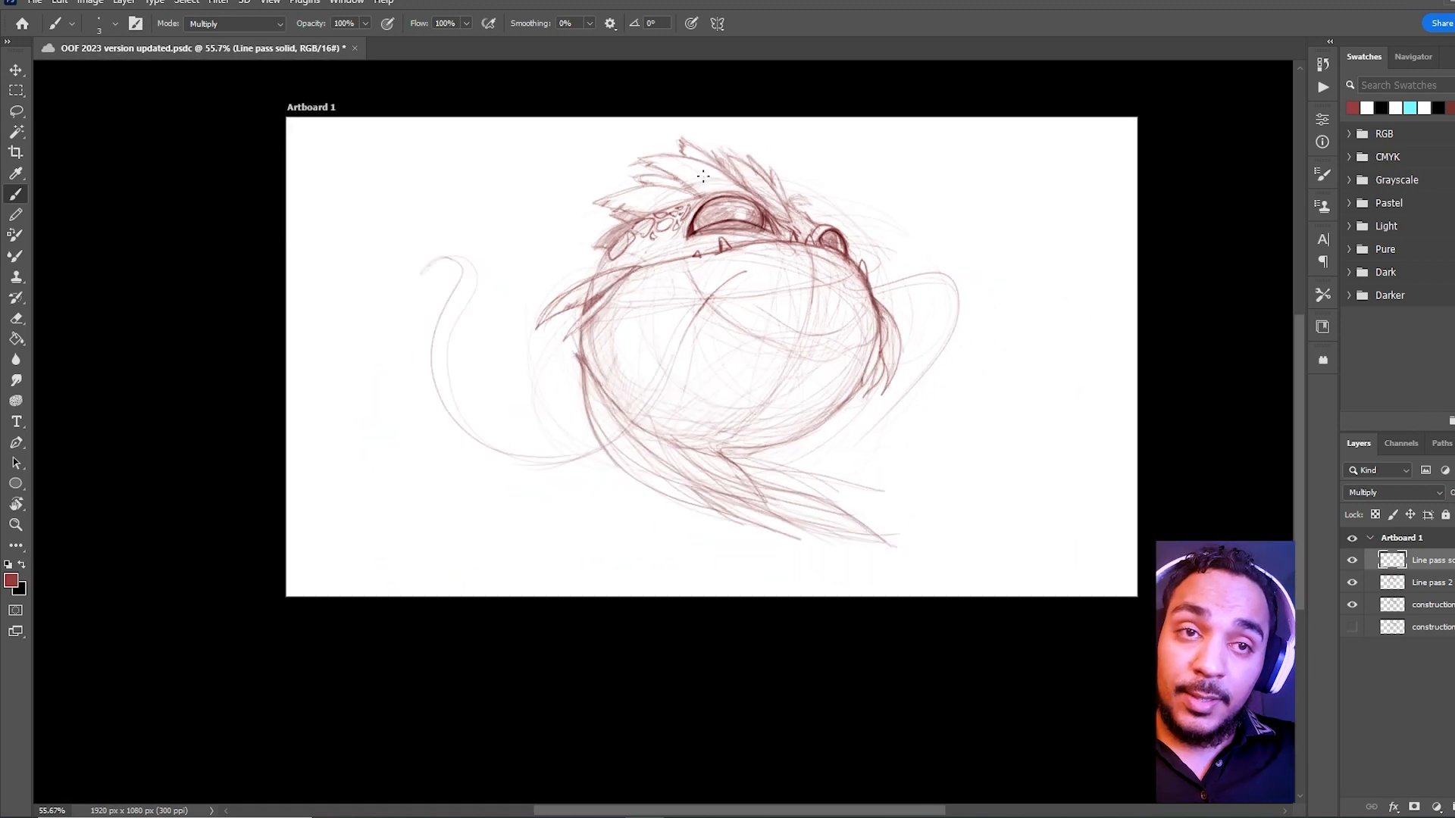
Extend the irregular scales down the cheek to the mouth line and along the large eye's rear edge
left_click_drag(697, 197, 766, 174)
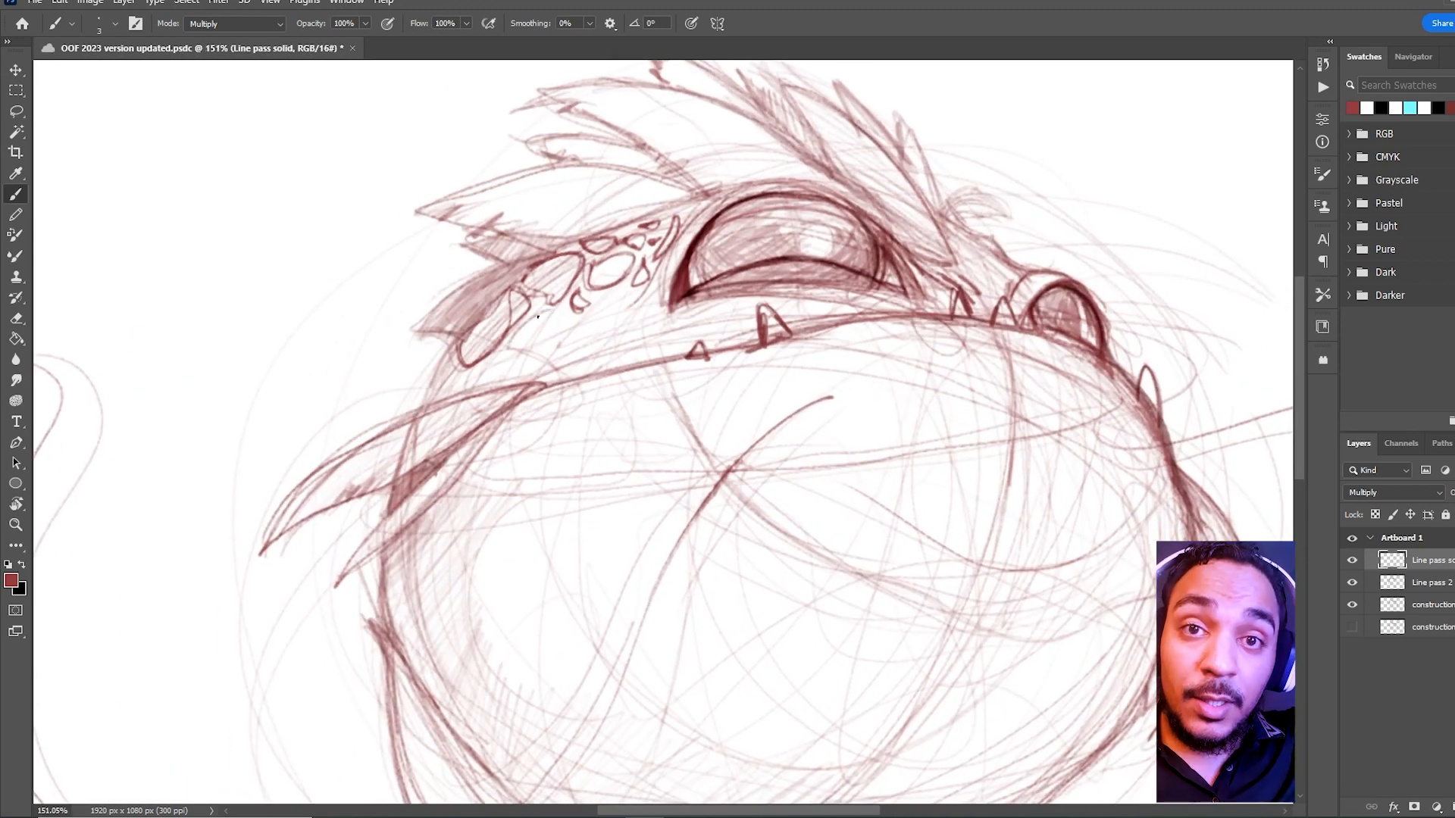
left_click_drag(581, 338, 518, 337)
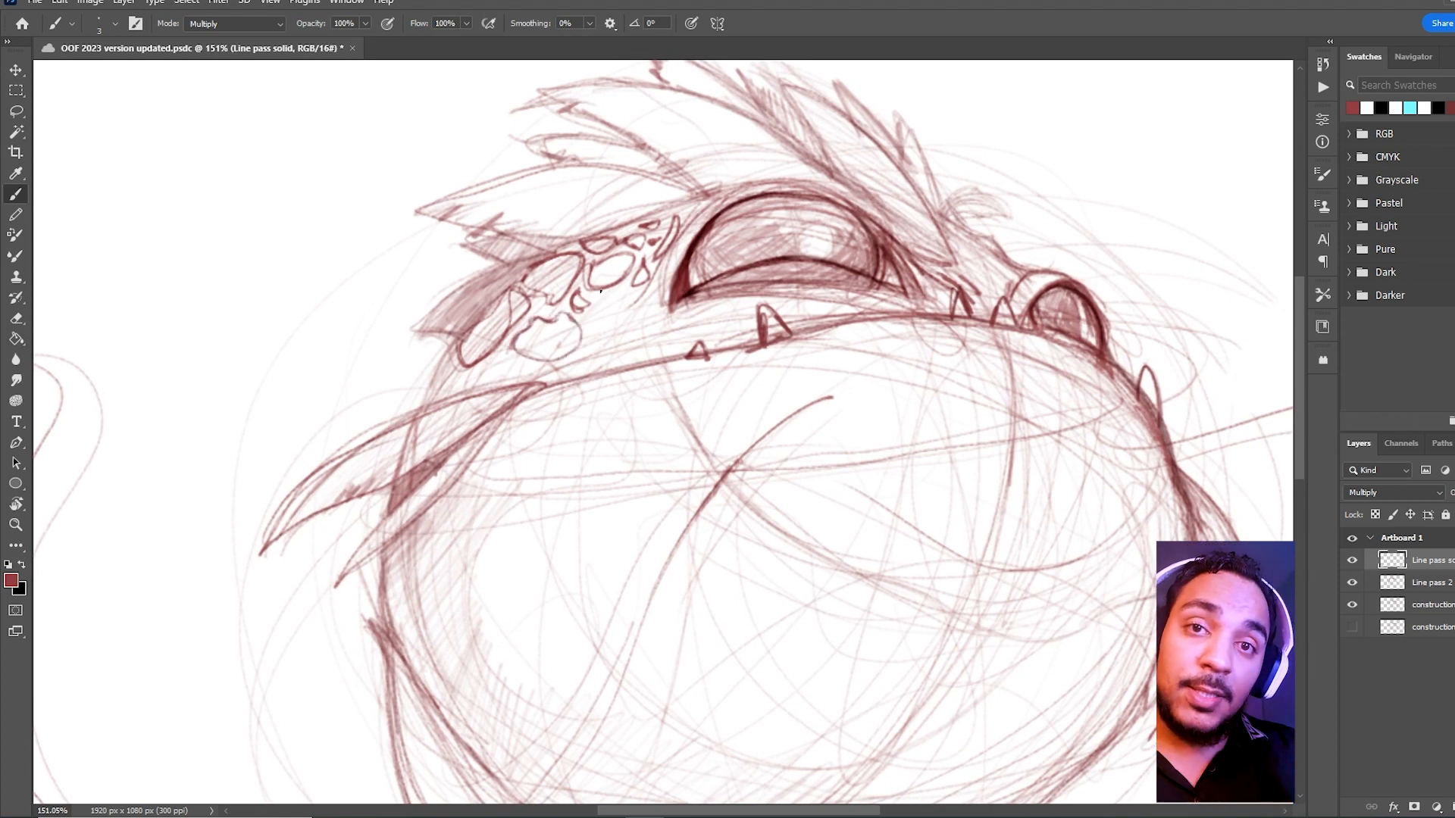
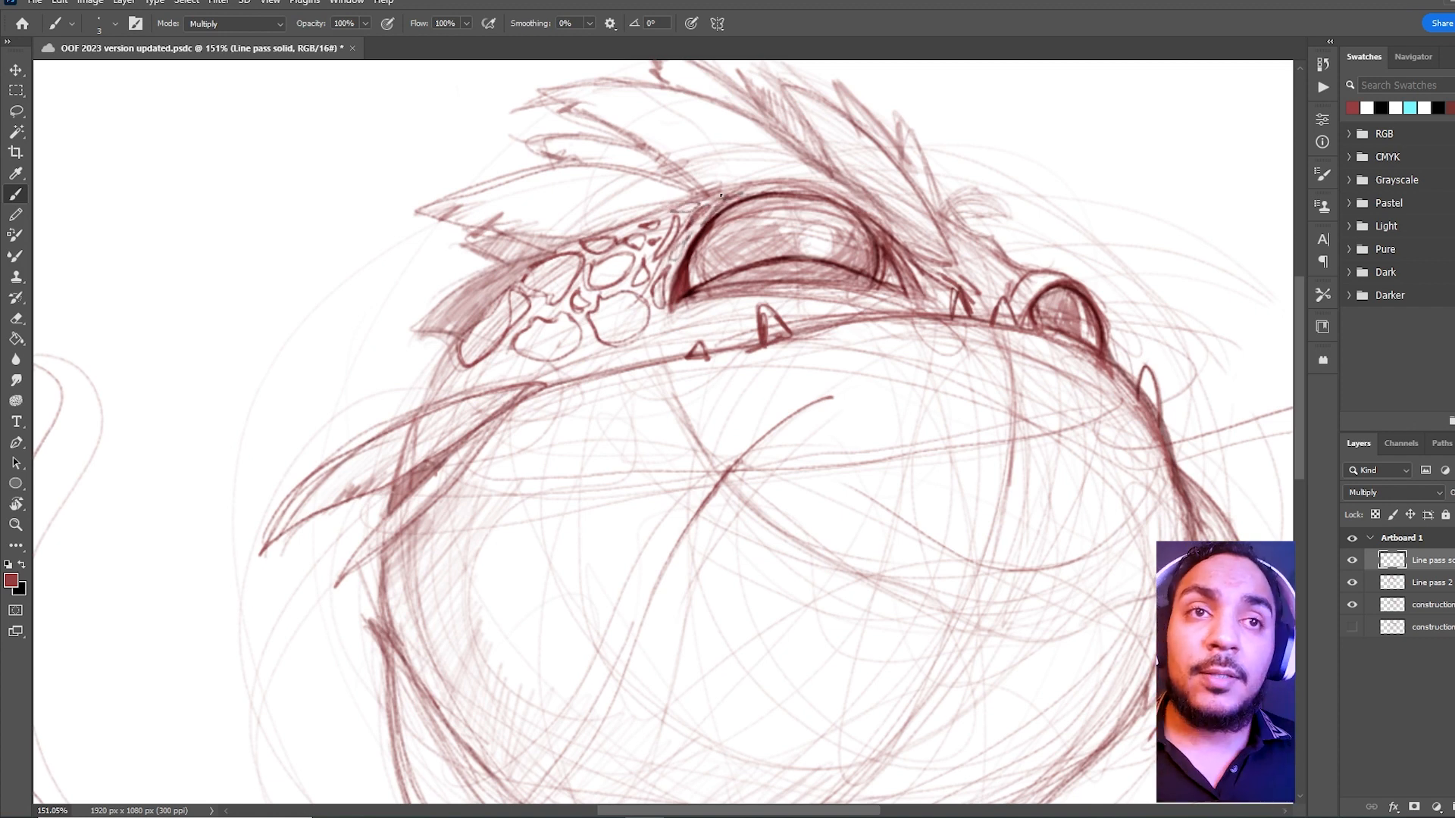
left_click_drag(771, 191, 729, 203)
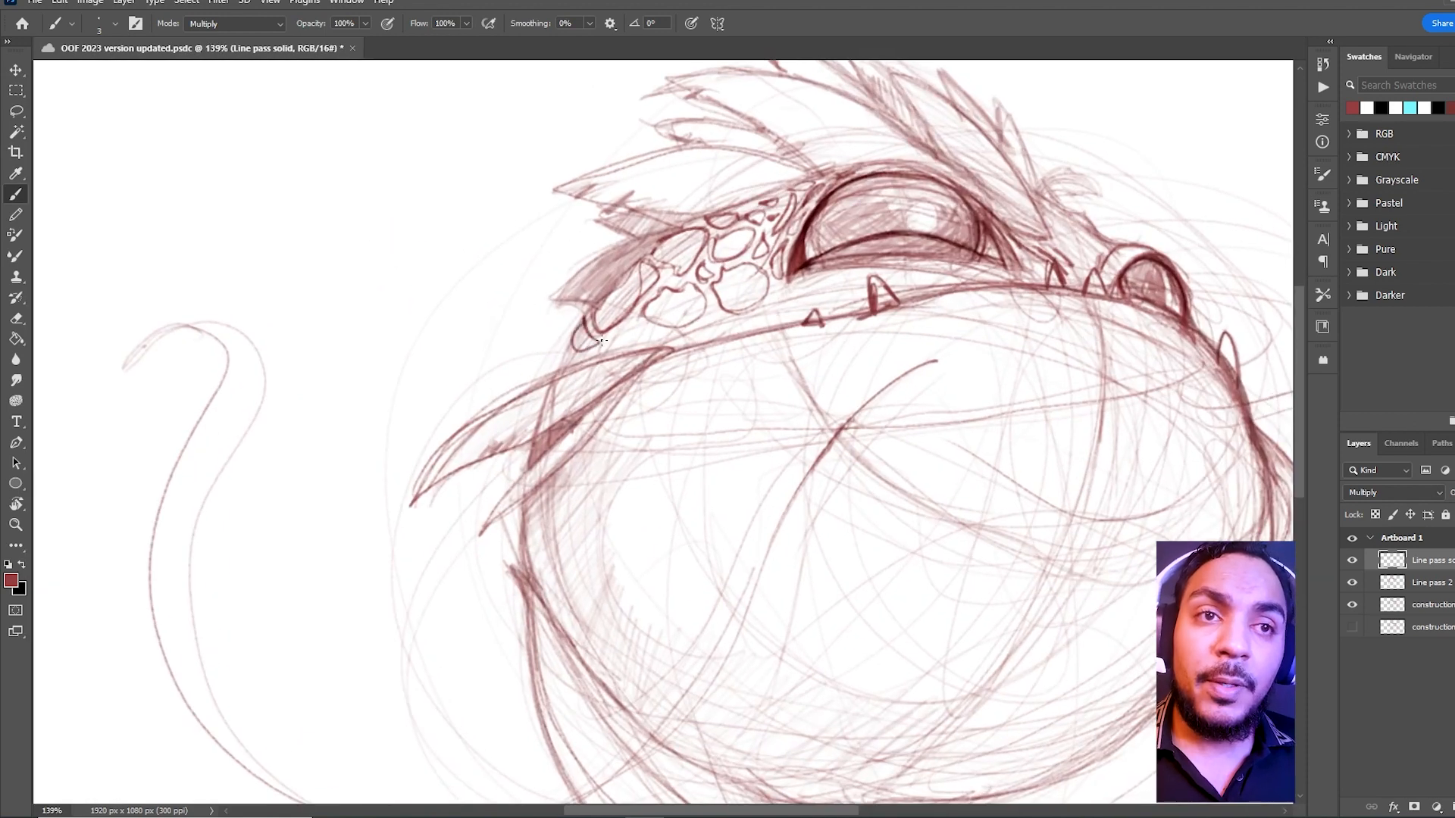
mouse_move(601, 350)
left_mouse_down()
mouse_move(650, 332)
mouse_move(591, 341)
left_mouse_up()
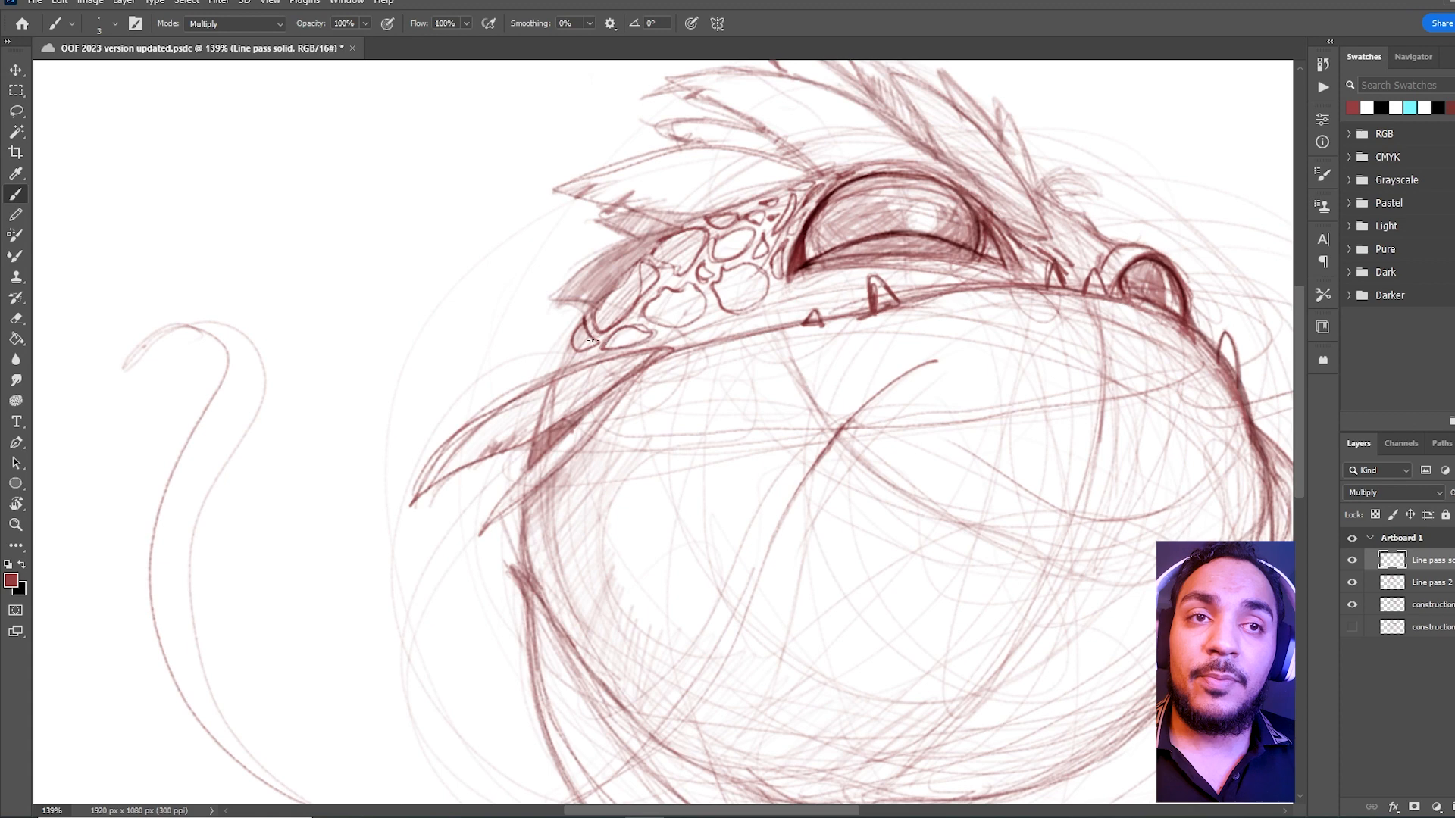
Fill the snout area between the two eyes with small irregular scales and save the document
left_click_drag(787, 247, 513, 308)
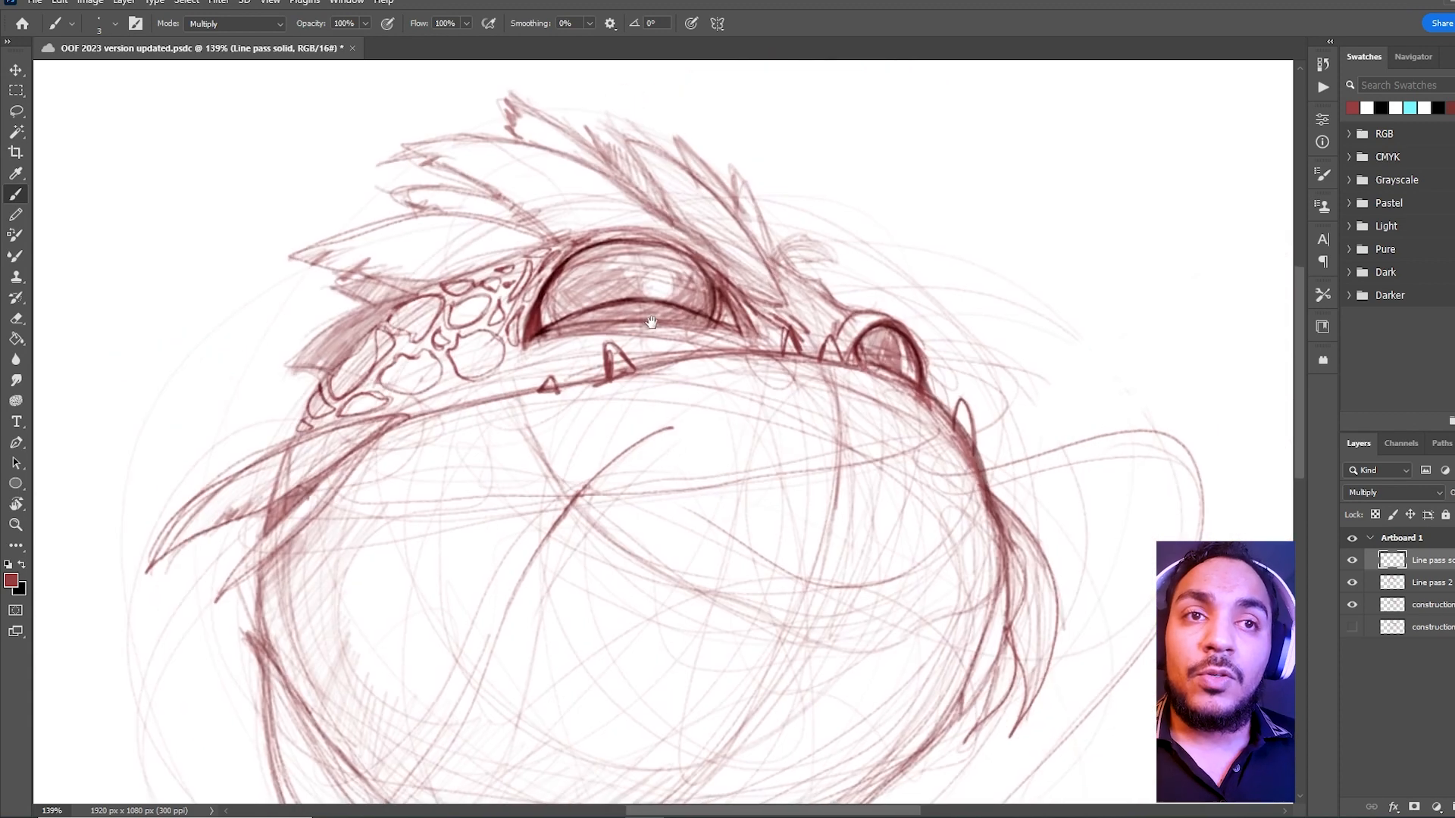
left_click_drag(796, 296, 792, 279)
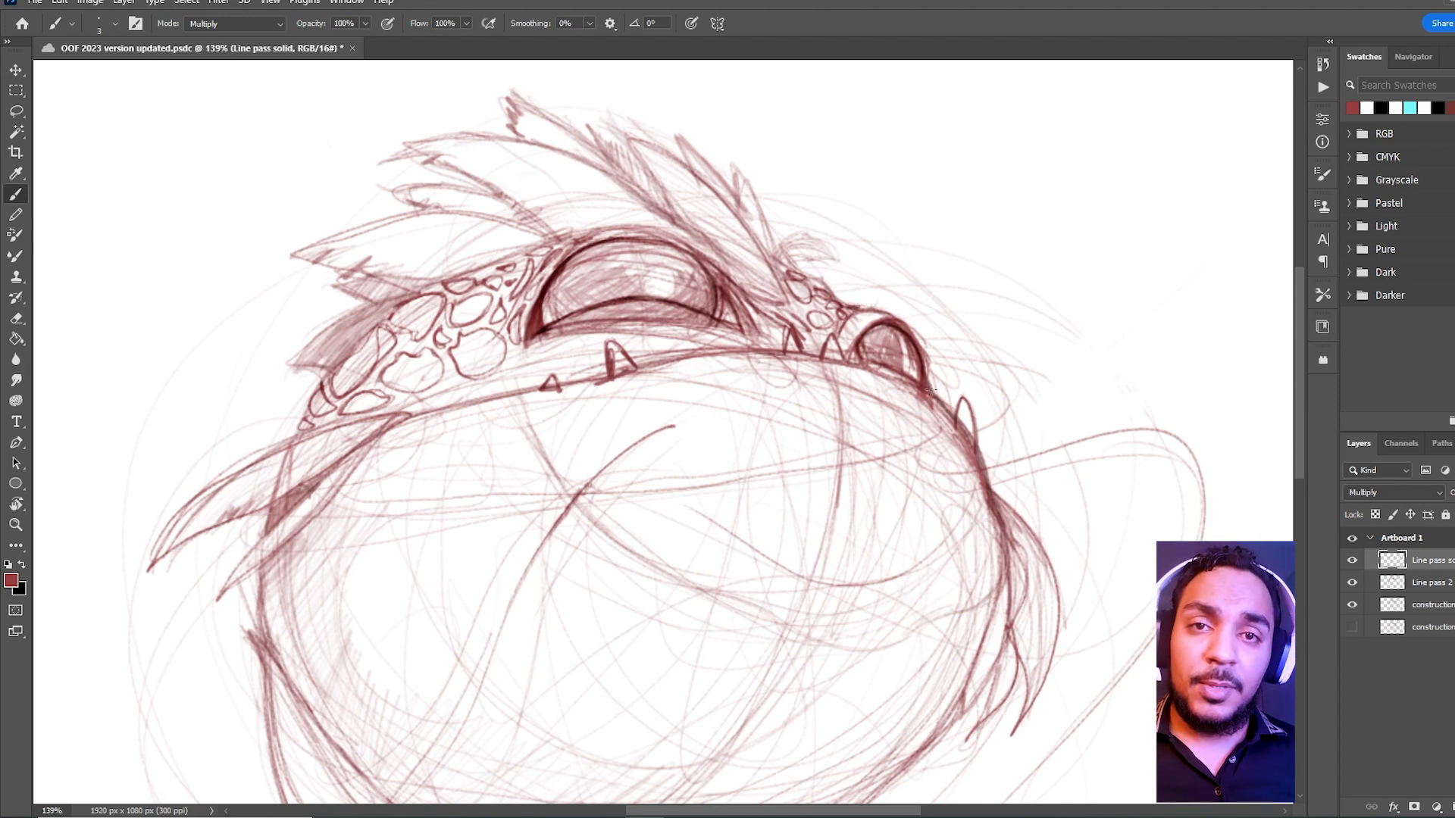
left_click_drag(980, 454, 677, 333)
key("ctrl+s")
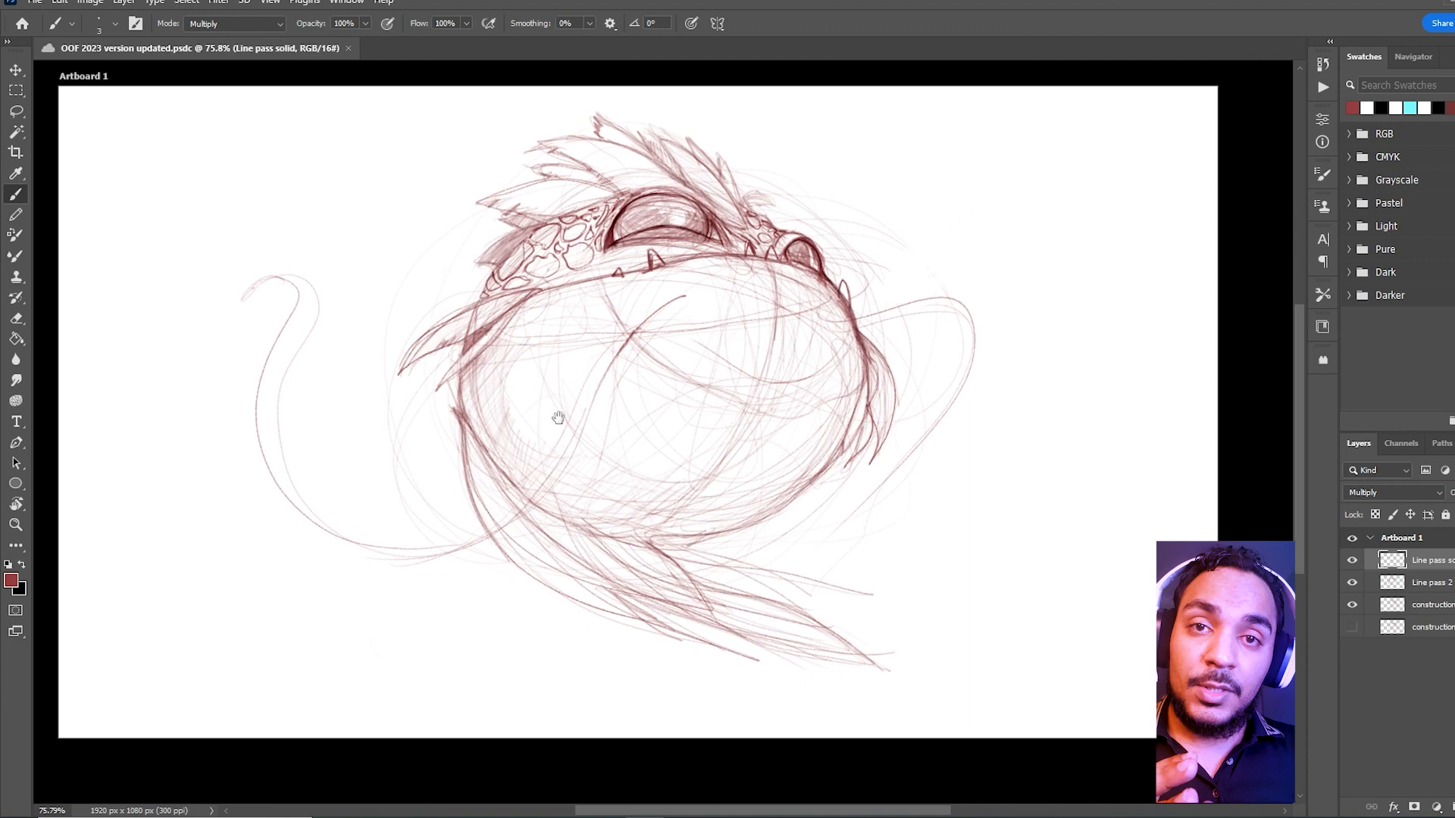
Sketch a faint patch of small pebble-like scales on the body just below the mouth line under the two front teeth
left_click_drag(764, 385, 804, 385)
left_click_drag(714, 335, 751, 335)
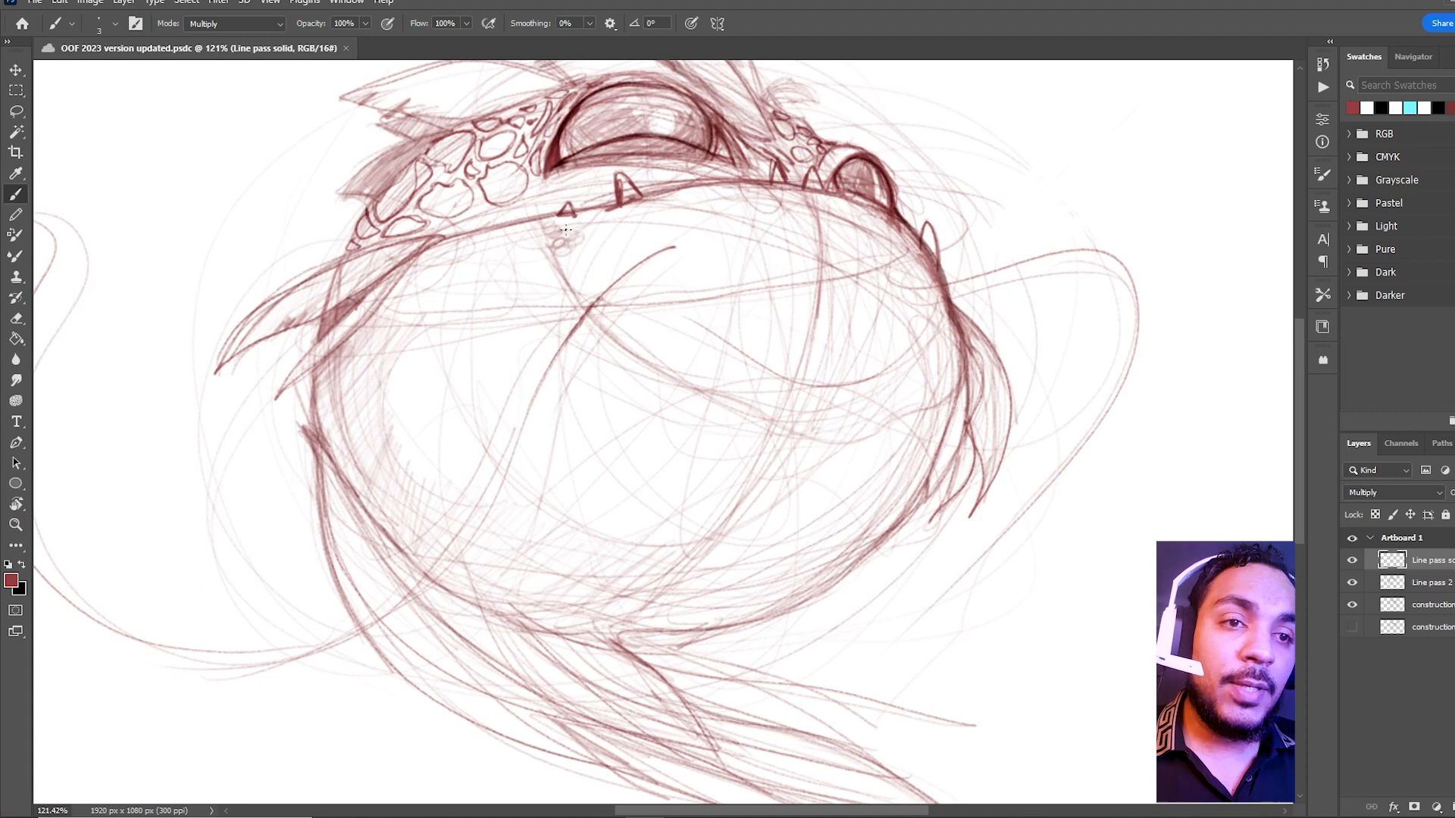
mouse_move(604, 226)
left_mouse_down()
mouse_move(575, 283)
mouse_move(601, 282)
mouse_move(590, 277)
mouse_move(643, 252)
left_mouse_up()
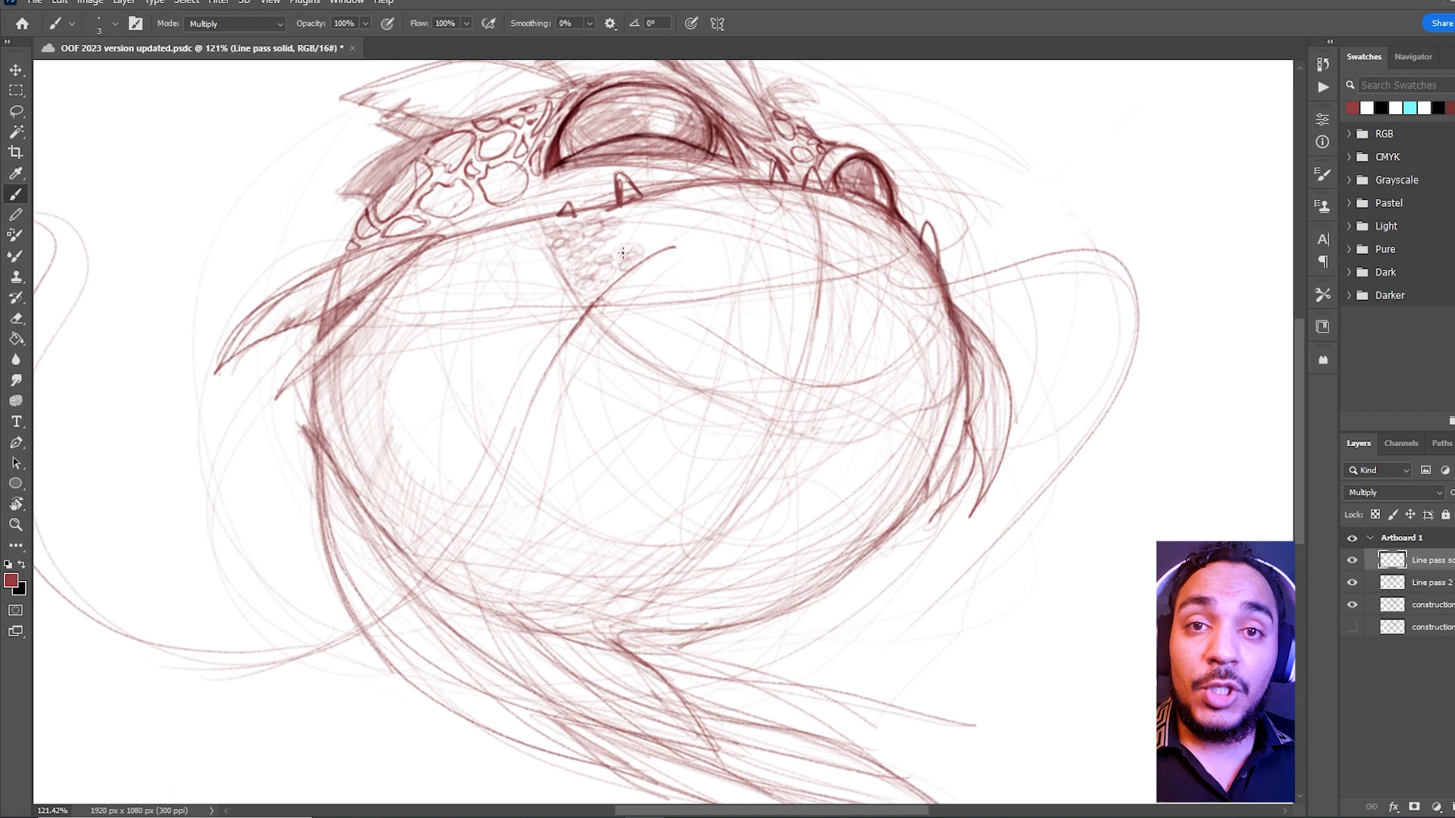
left_click_drag(615, 253, 627, 243)
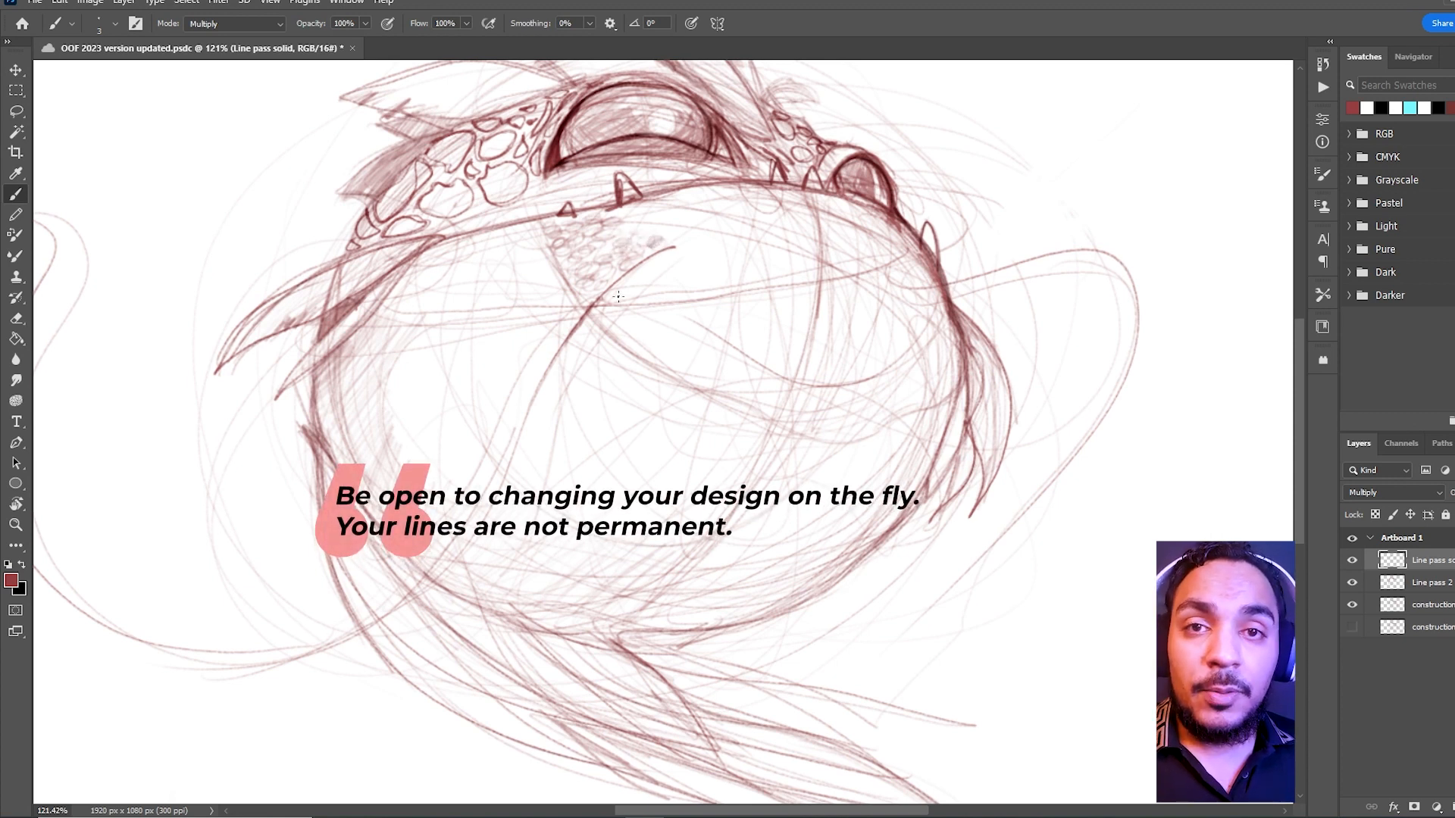
left_click_drag(649, 238, 628, 232)
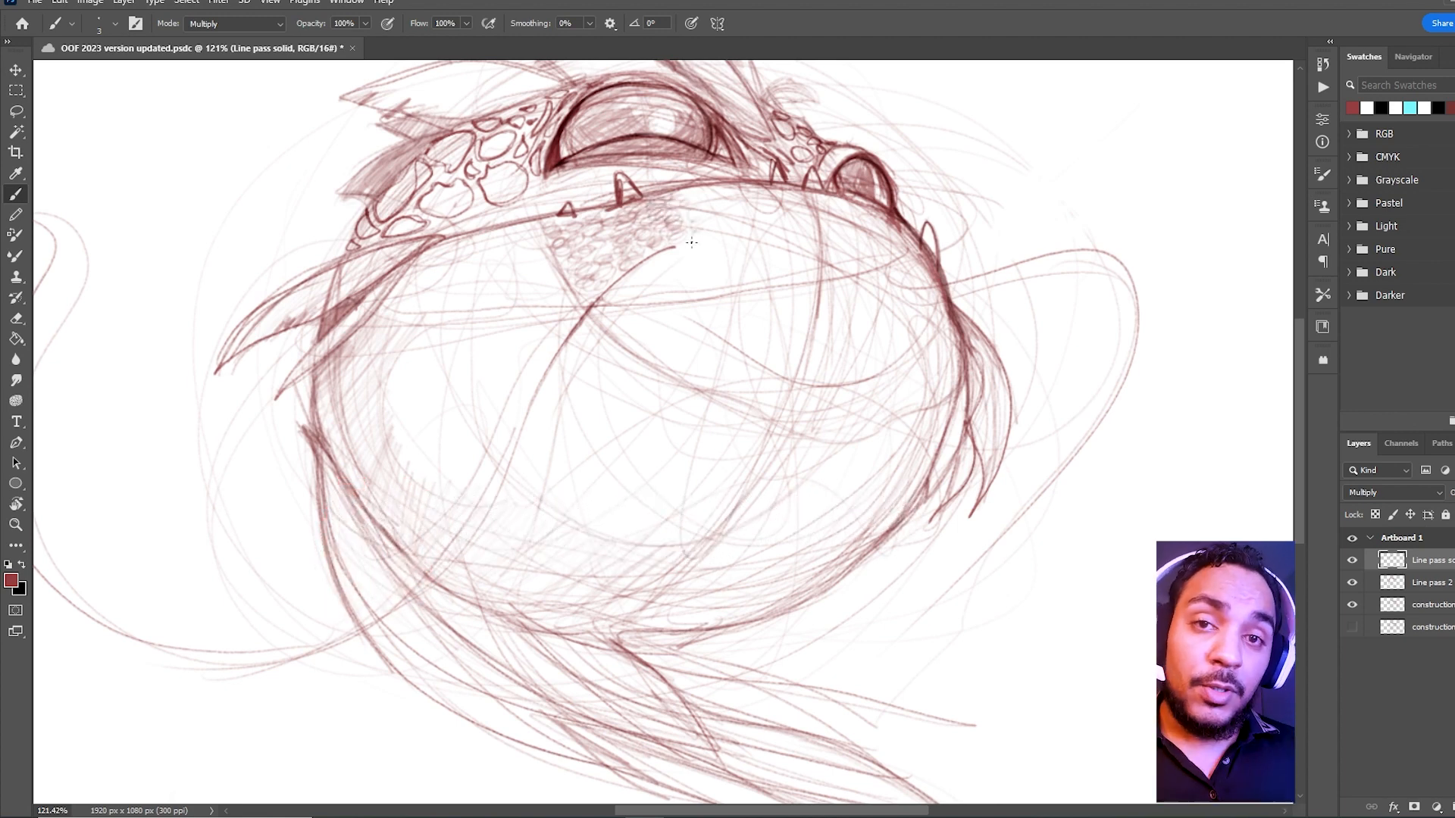
Draw clusters of small rounded scales along the body's lower right edge, below the side fin
key("ctrl+space")
left_click_drag(739, 225, 733, 260)
key("ctrl+space")
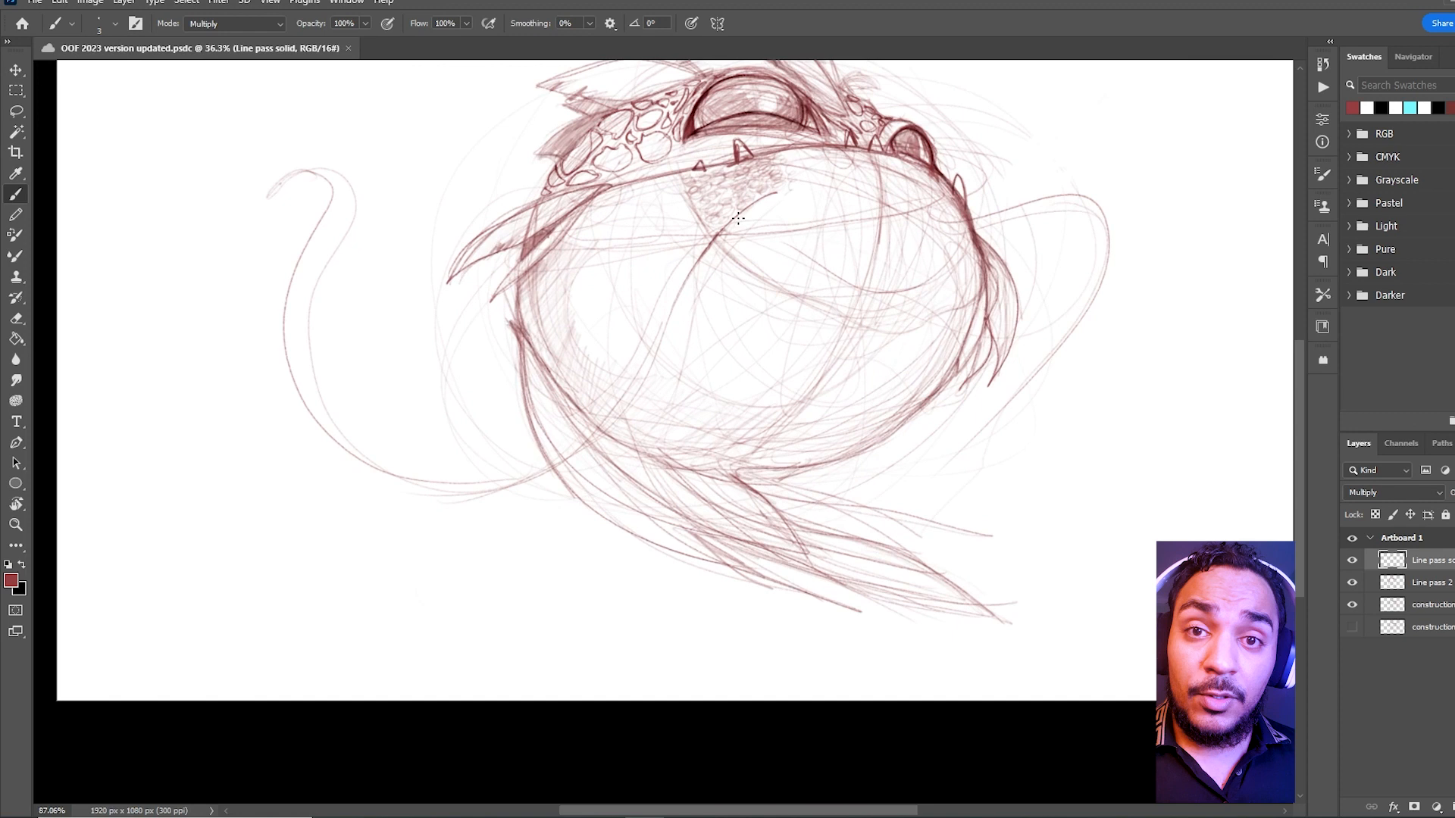
left_click_drag(766, 462, 825, 416)
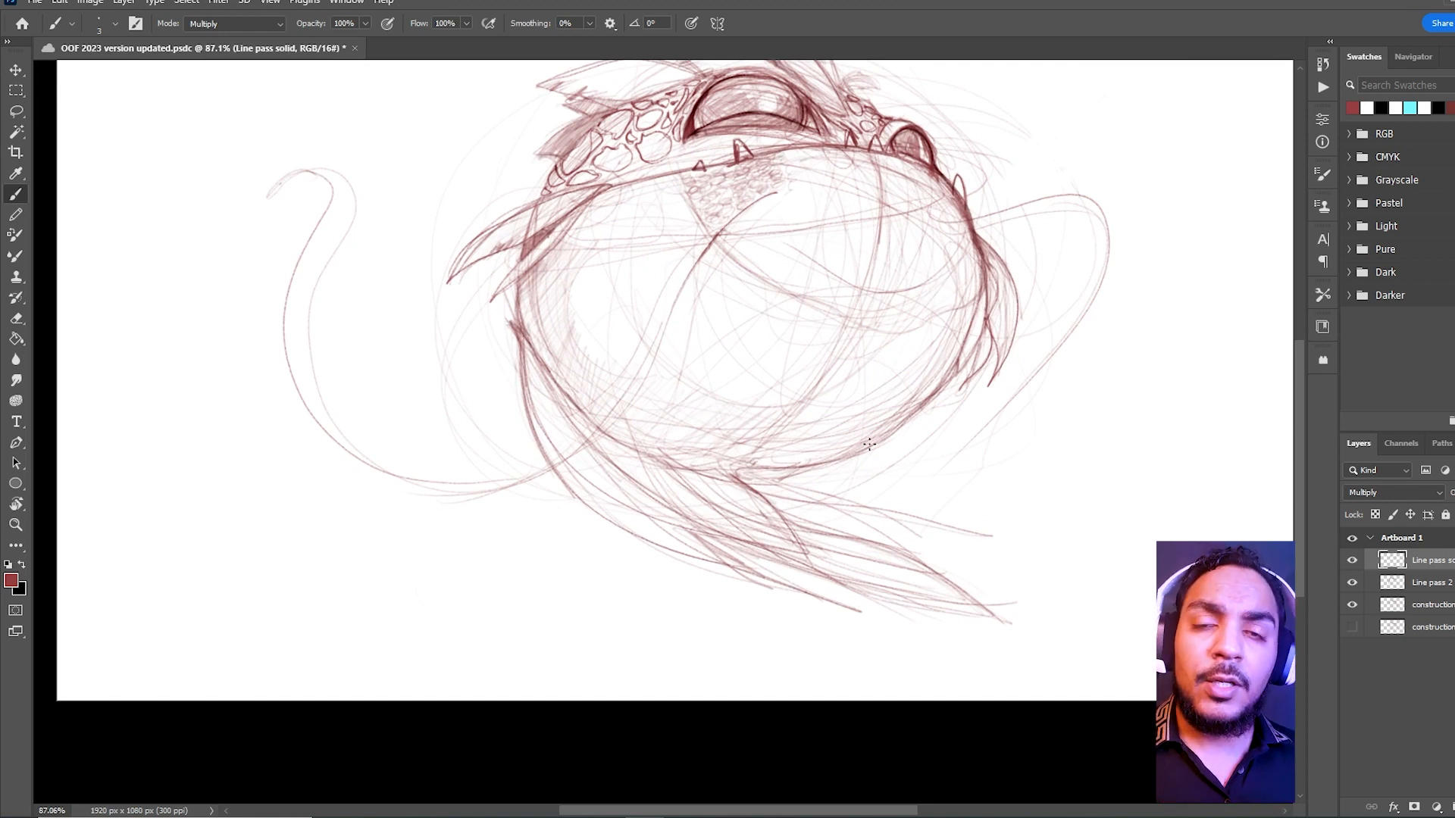
left_click_drag(871, 441, 945, 373)
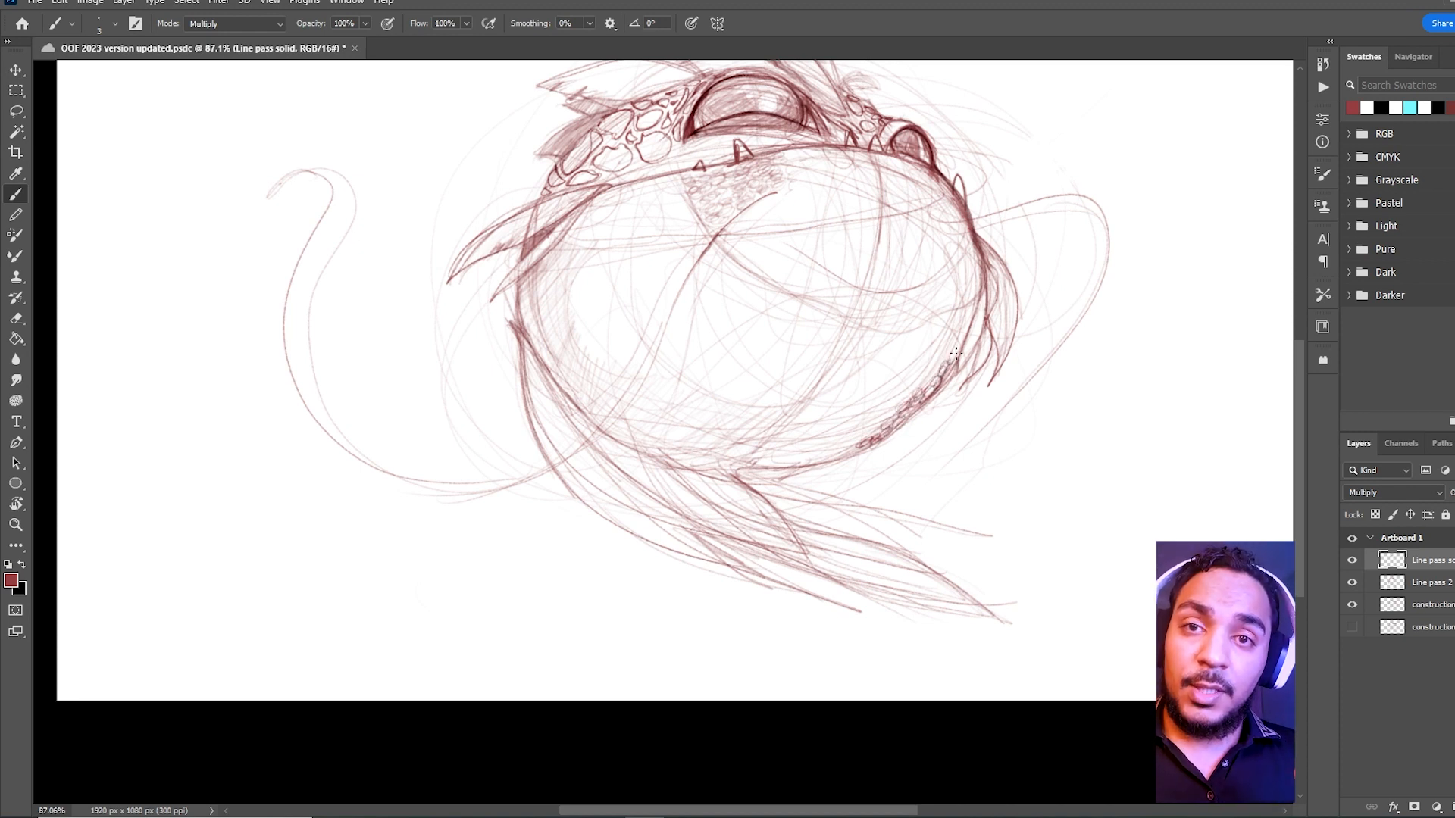
mouse_move(931, 375)
left_mouse_down()
mouse_move(890, 394)
mouse_move(895, 383)
left_mouse_up()
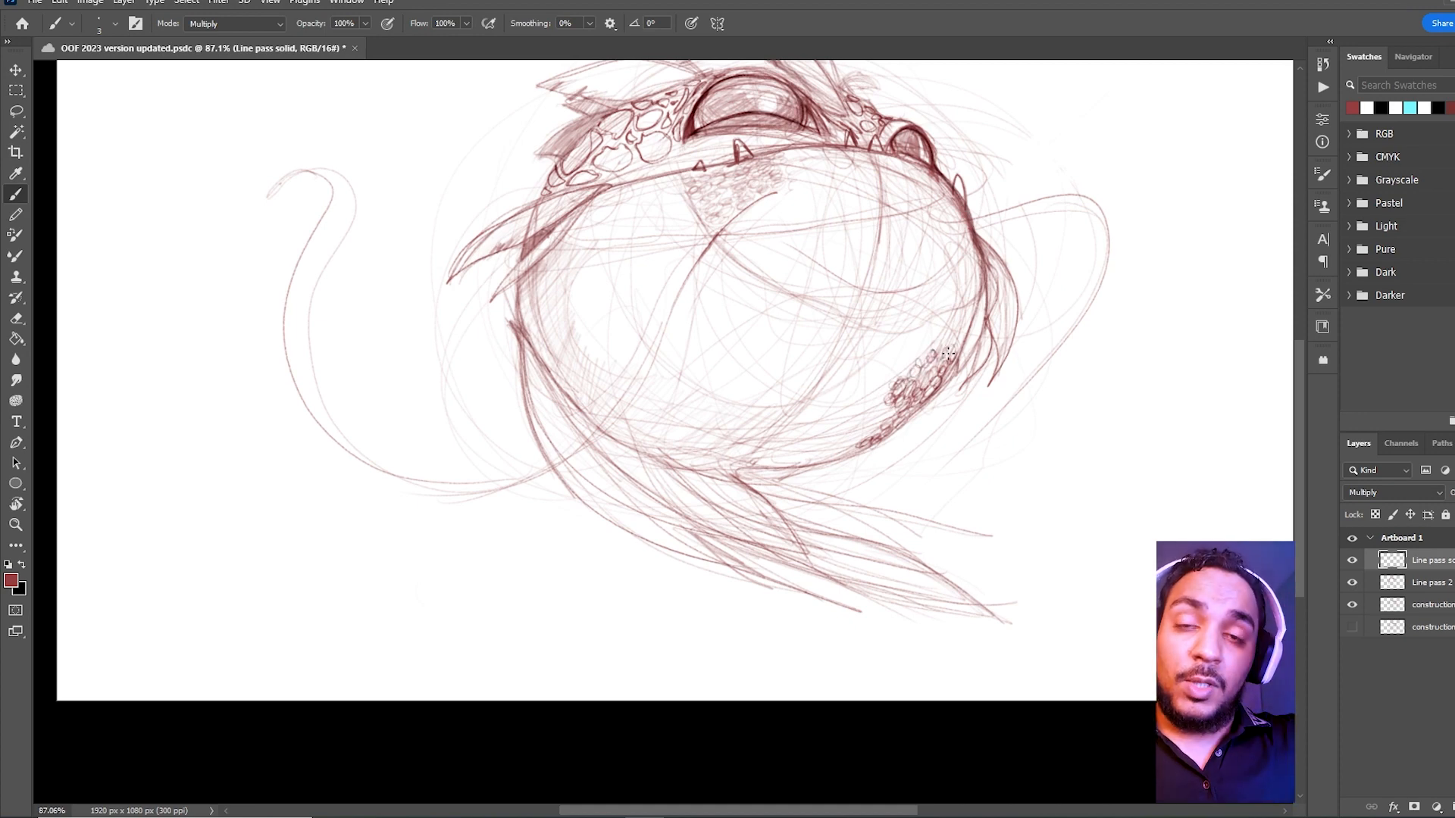
Reinforce the contour and strands of the side fin hanging along the body's right edge
left_click_drag(1015, 289, 915, 327)
left_click_drag(989, 266, 1029, 221)
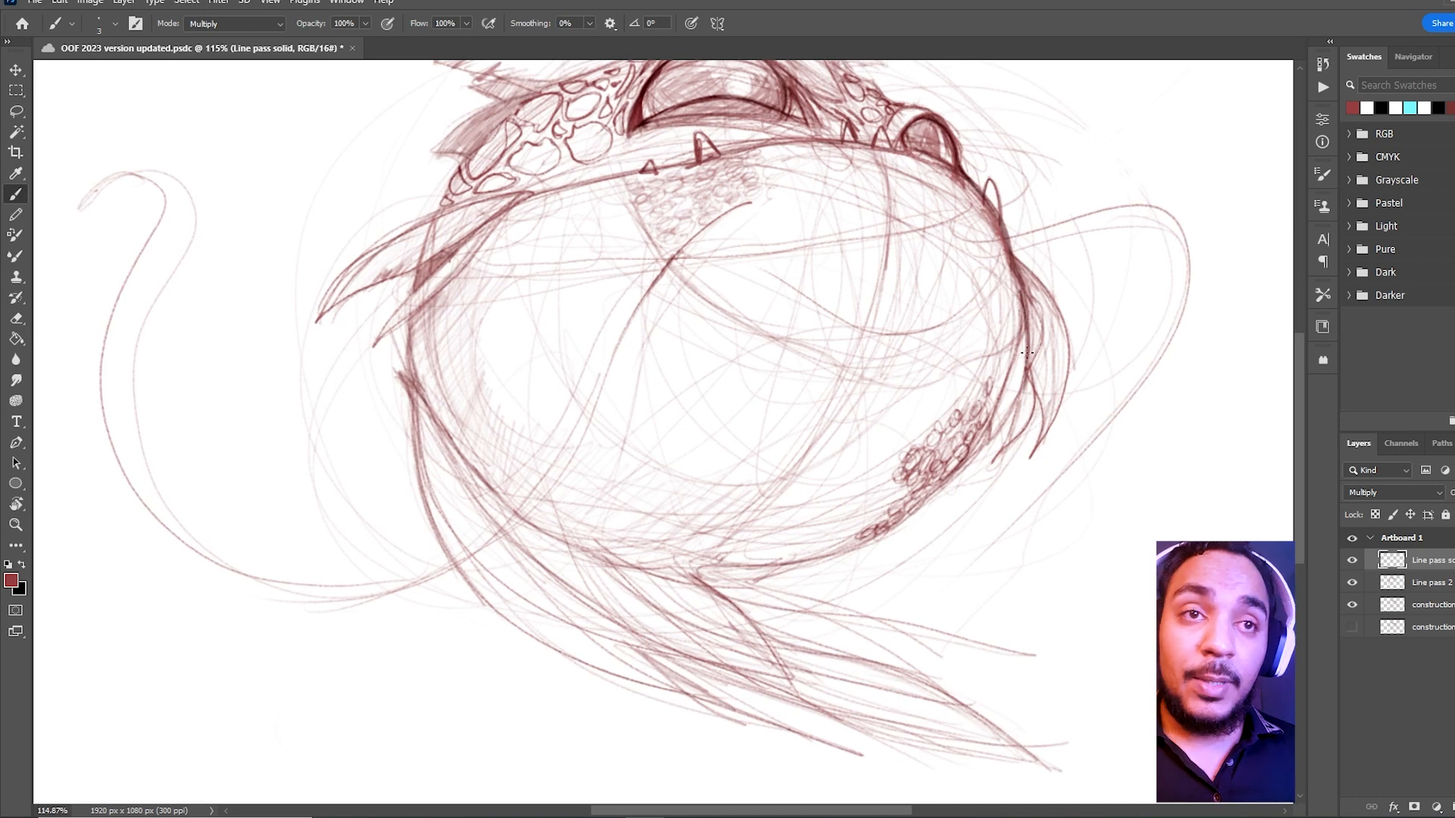
mouse_move(1013, 263)
left_mouse_down()
mouse_move(1067, 347)
mouse_move(1059, 322)
mouse_move(1046, 441)
mouse_move(1045, 289)
mouse_move(1061, 323)
mouse_move(1033, 275)
mouse_move(1057, 397)
left_mouse_up()
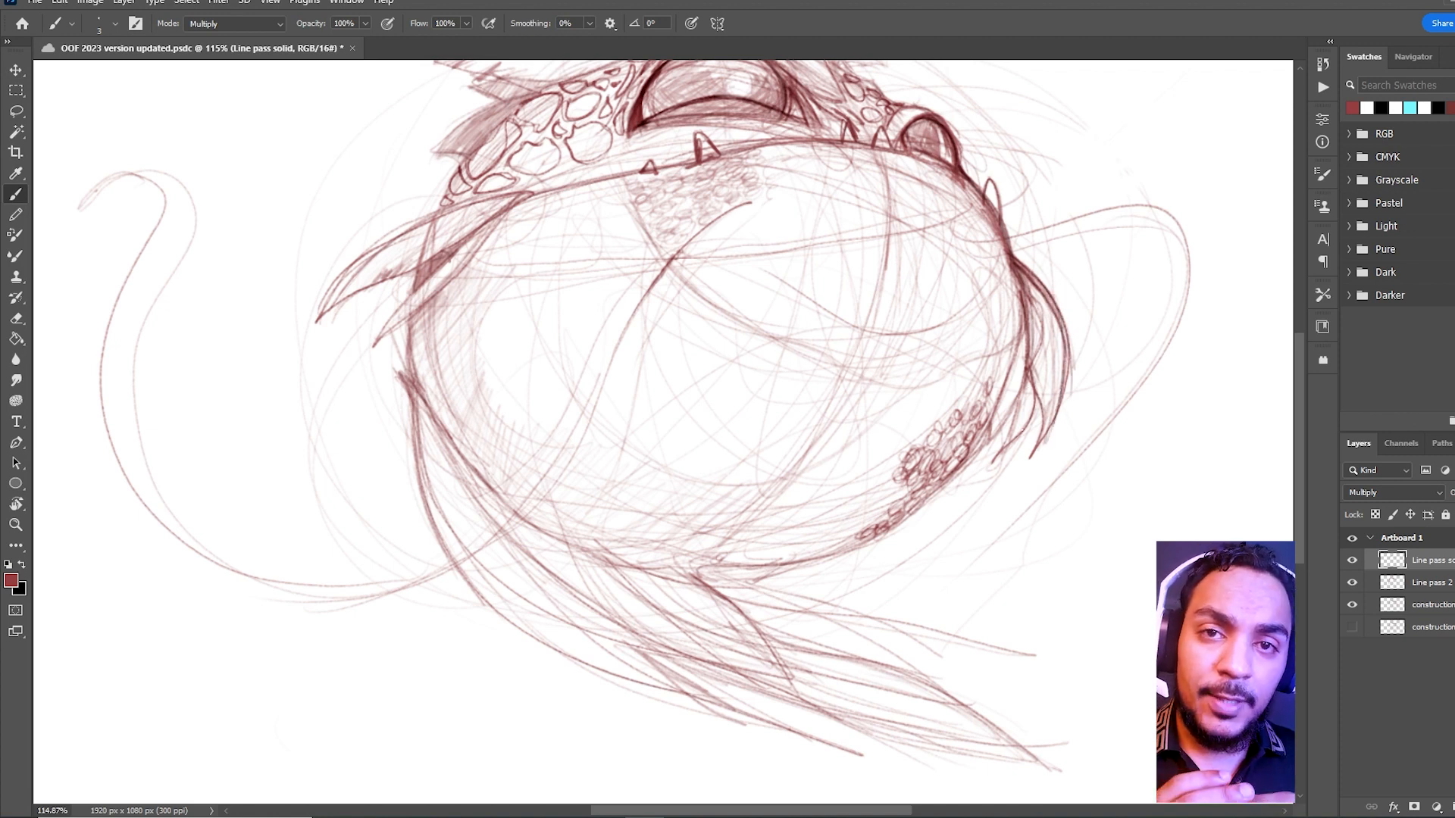
mouse_move(1018, 406)
left_mouse_down()
mouse_move(996, 459)
mouse_move(987, 447)
left_mouse_up()
left_click_drag(1023, 381, 991, 442)
Fill the small teeth along the mouth line with solid dark strokes and save the document
left_click_drag(1021, 261, 1114, 206)
left_click_drag(996, 192, 1008, 199)
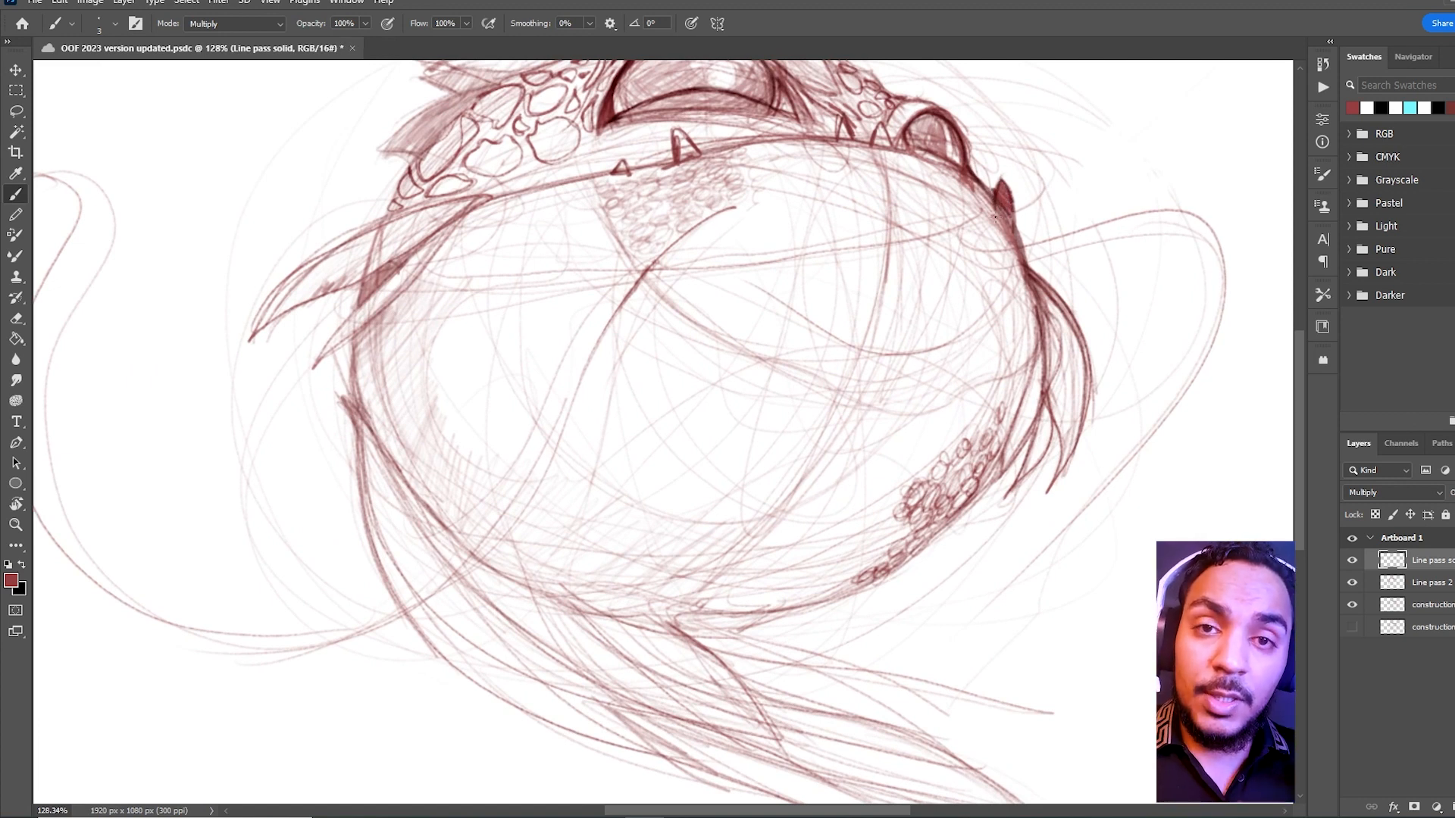
right_click(882, 132)
mouse_move(891, 143)
left_mouse_down()
mouse_move(876, 134)
mouse_move(894, 207)
left_mouse_up()
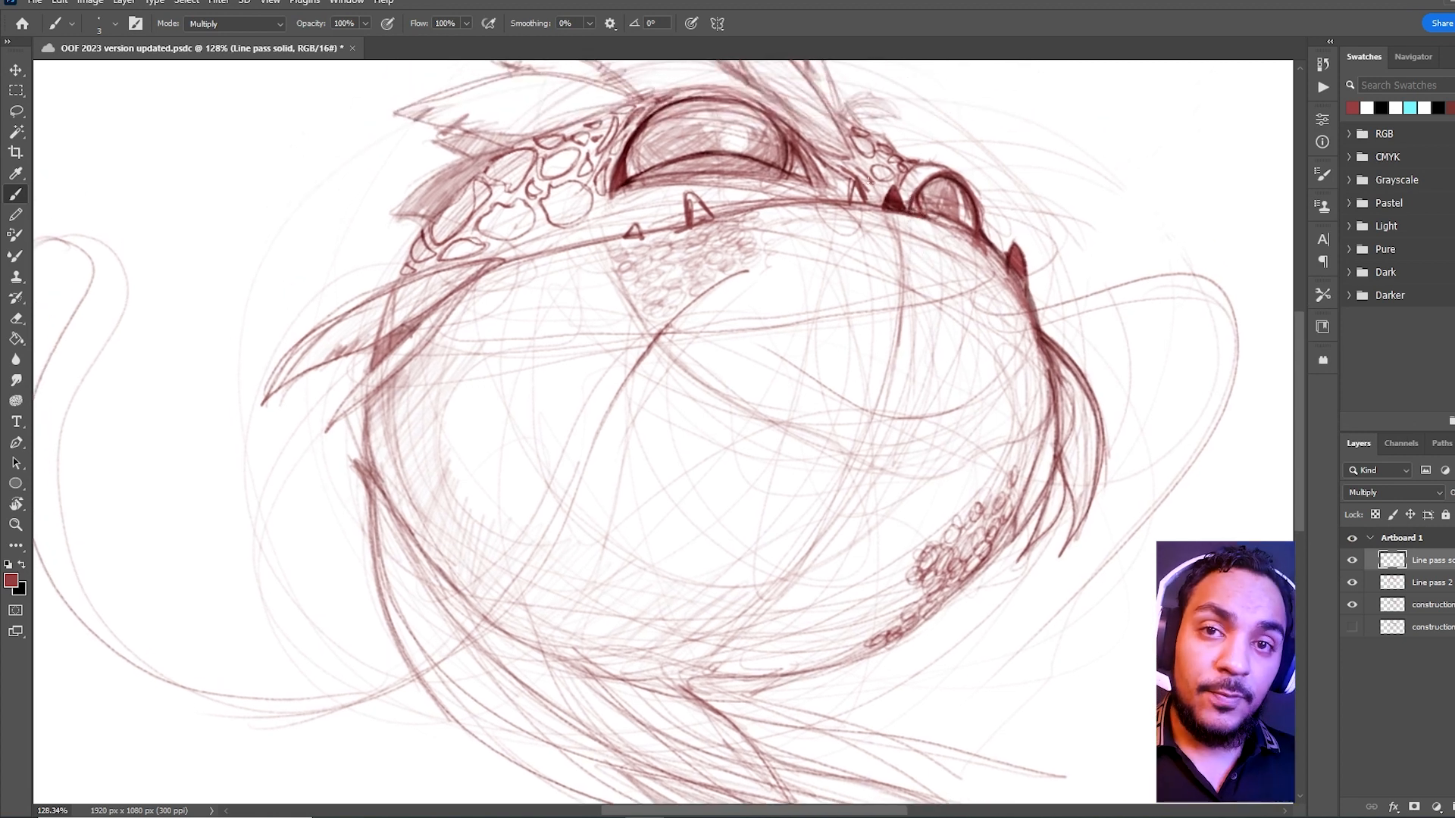
left_click_drag(862, 201, 850, 182)
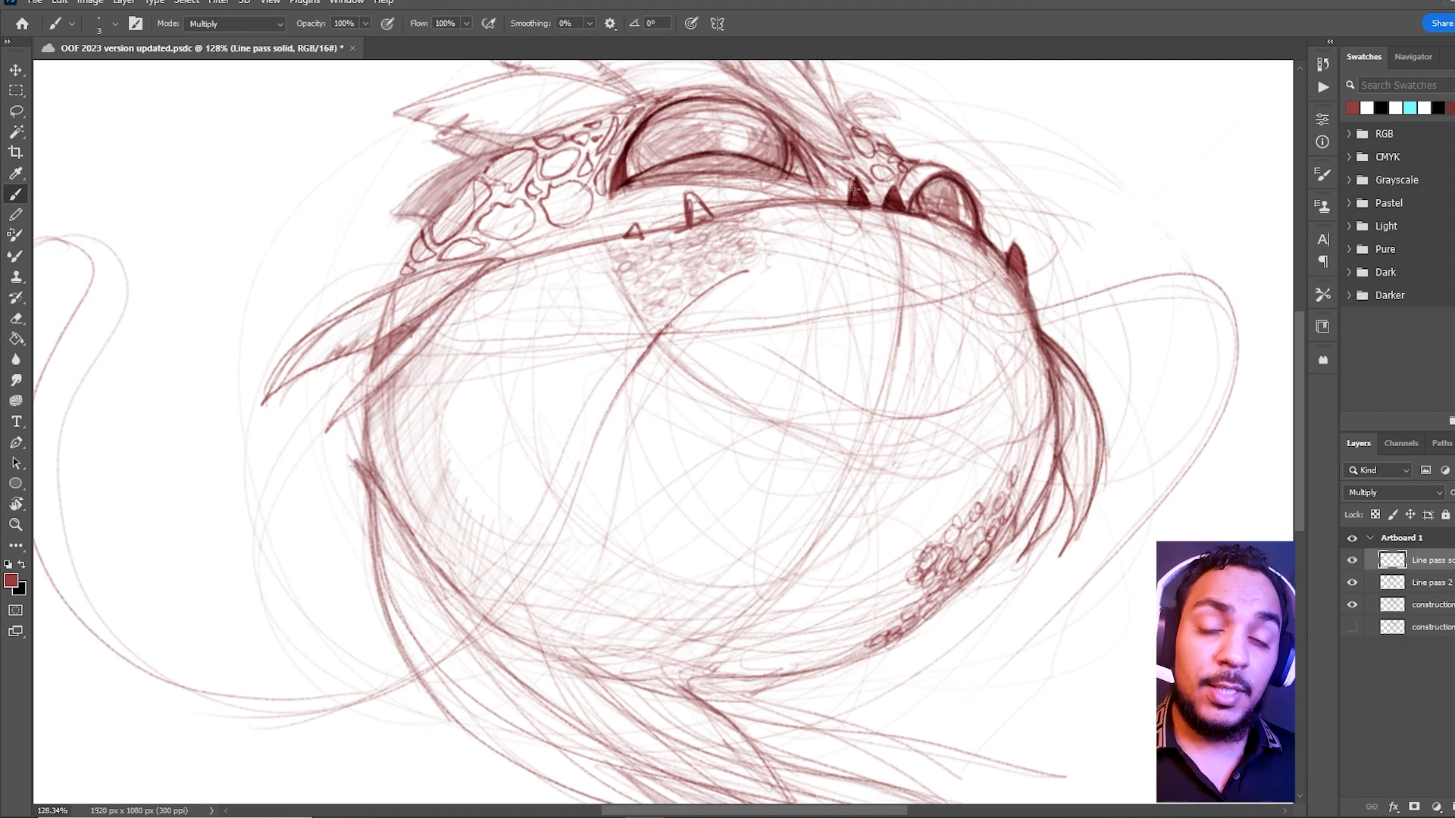
left_click_drag(876, 151, 973, 103)
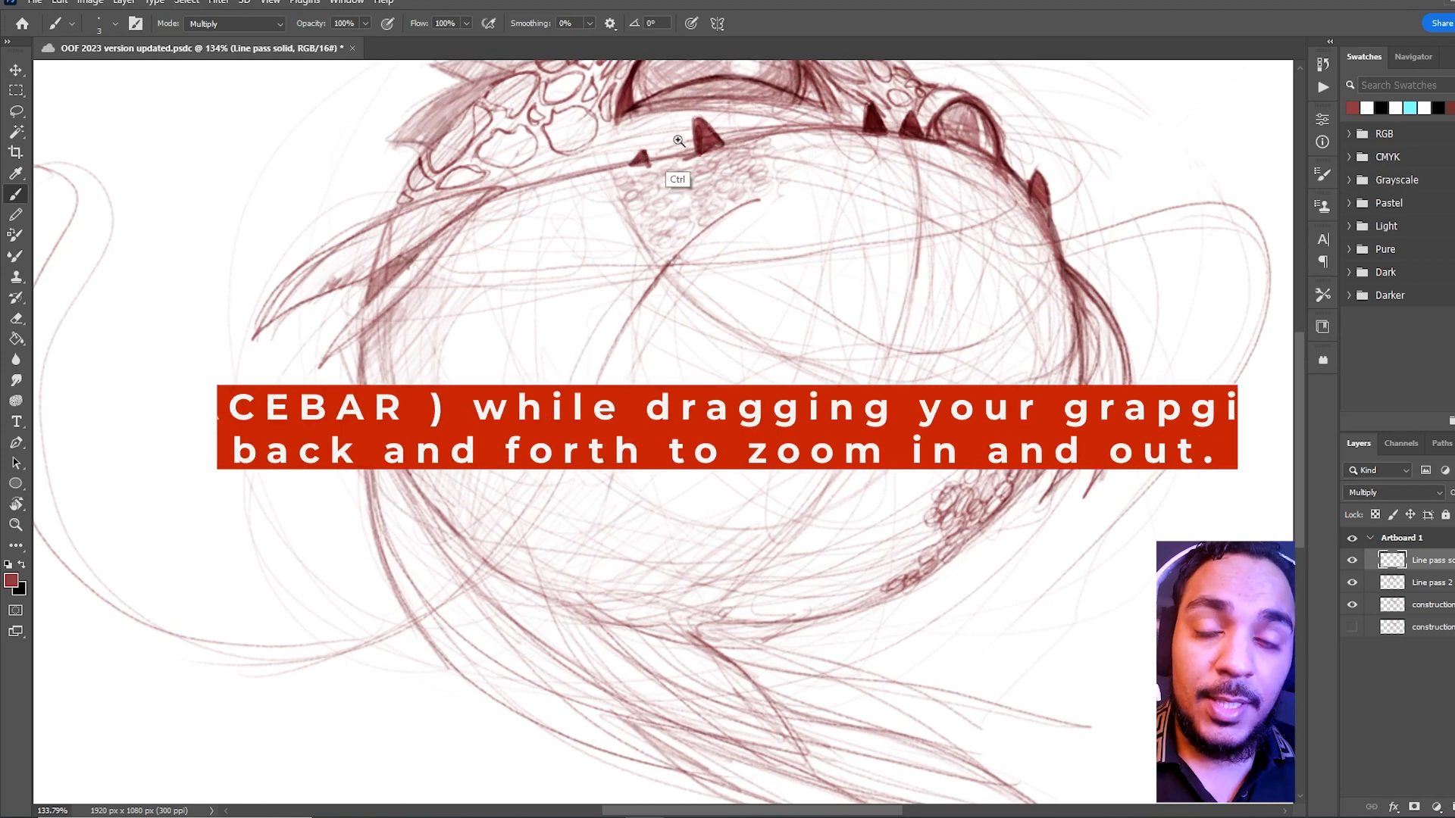
left_click_drag(698, 195, 651, 317)
key("ctrl+s")
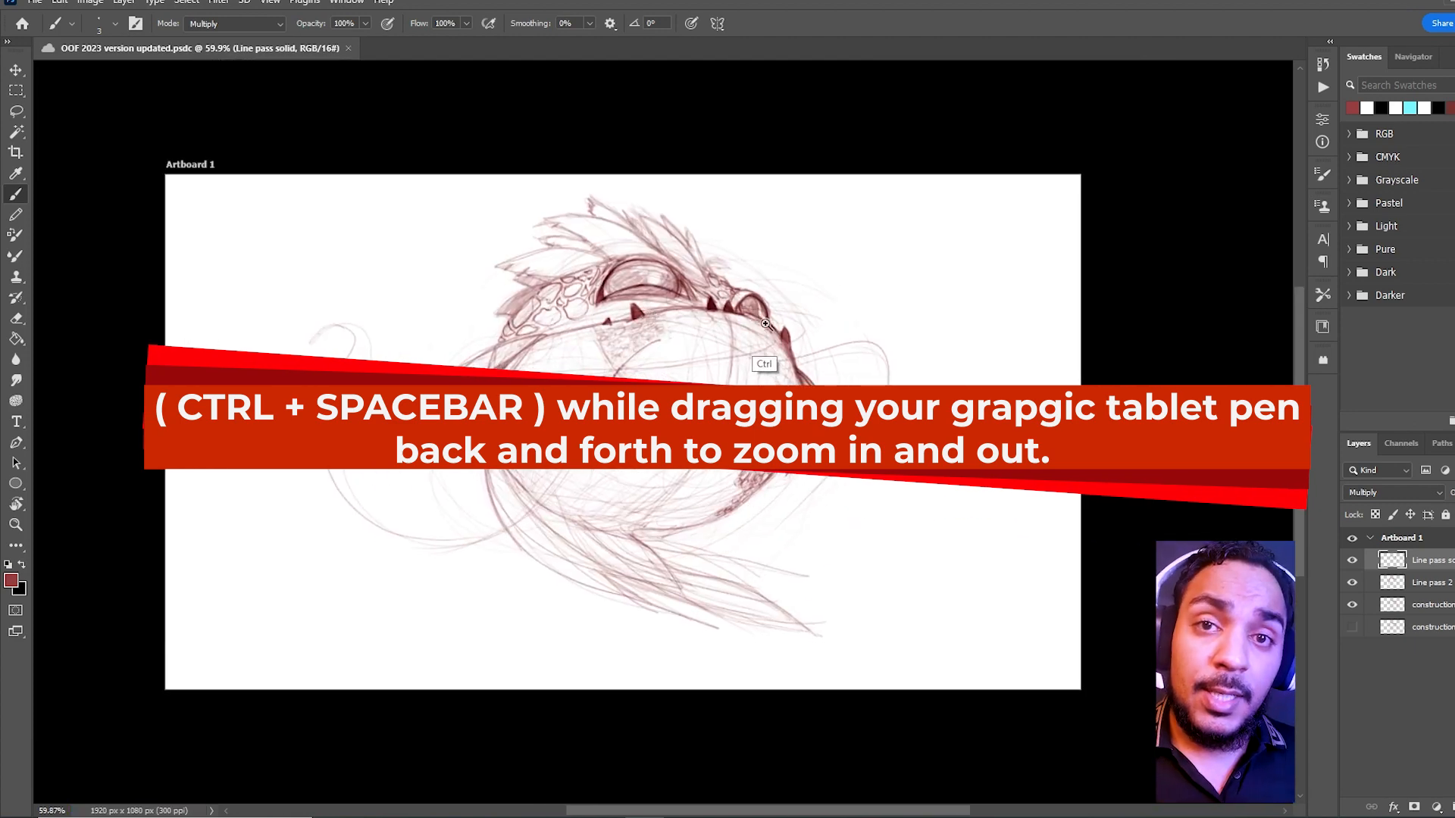
Smudge the shading inside the large eye on the Line pass 2 layer using a size 15 Smudge tool, and save the document
left_click_drag(760, 361, 808, 356)
left_click_drag(907, 137, 963, 97)
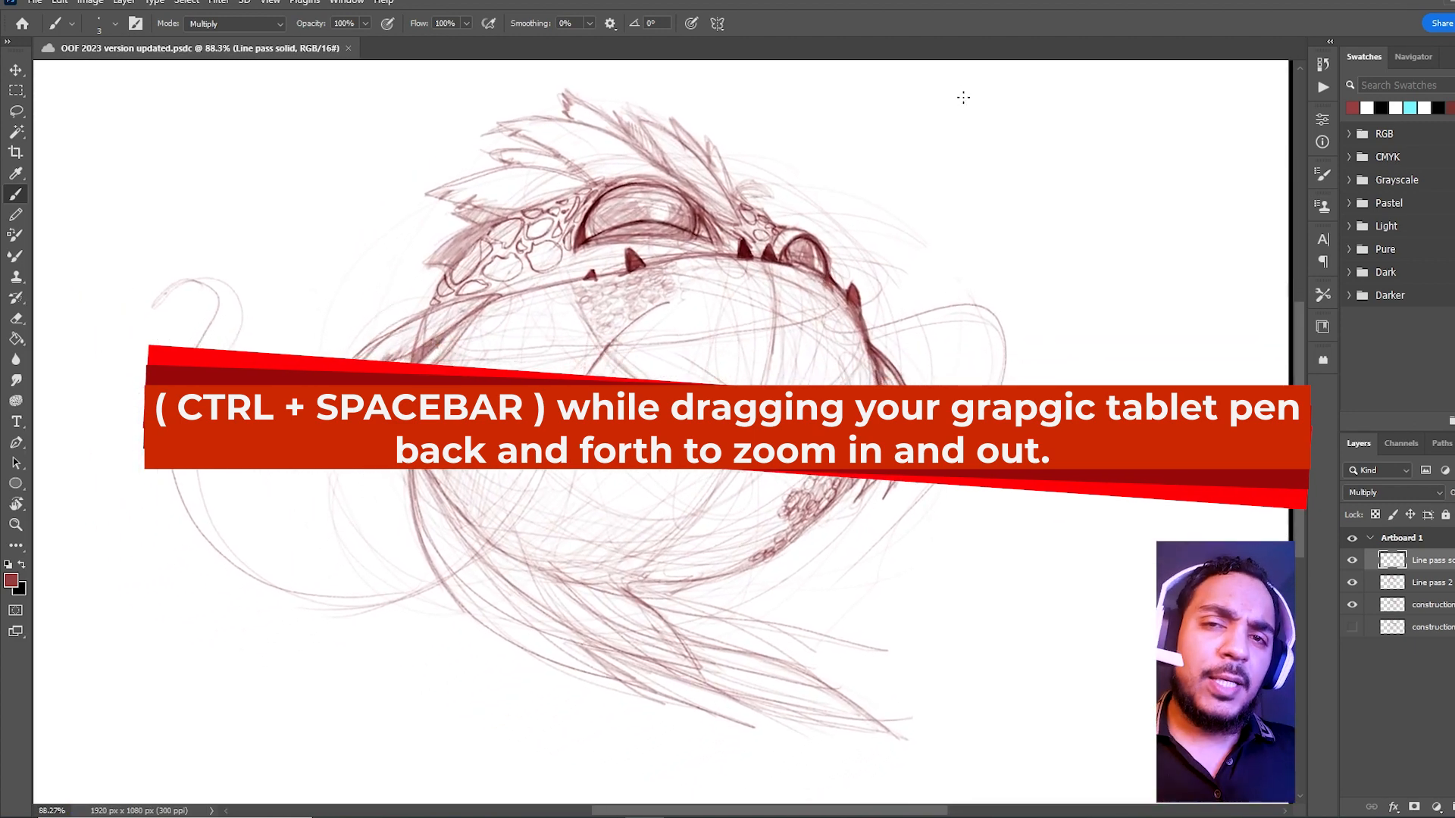
left_click(1429, 582)
left_click(1352, 582)
left_click(1352, 583)
left_click(16, 380)
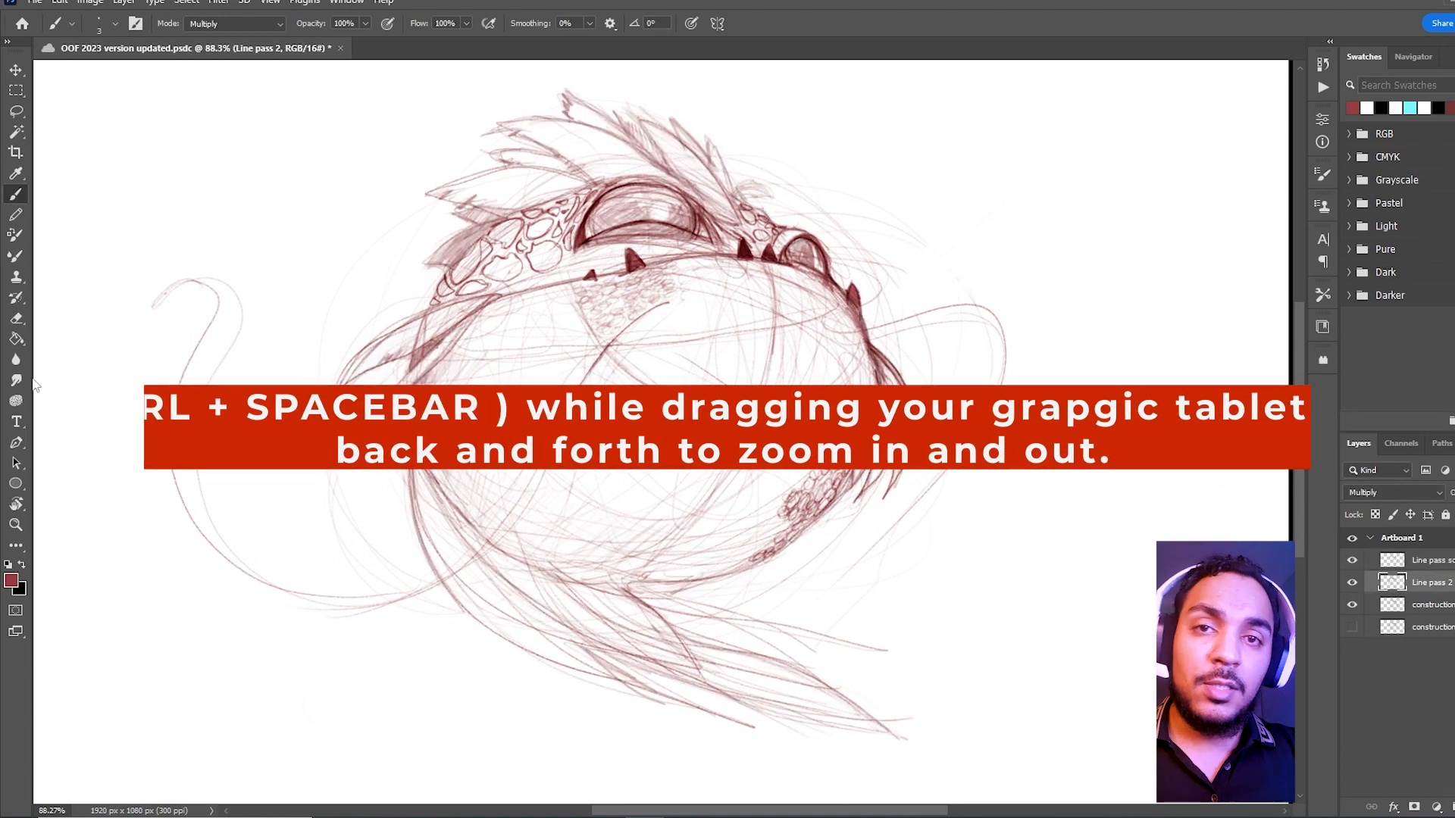
left_click_drag(594, 203, 671, 163)
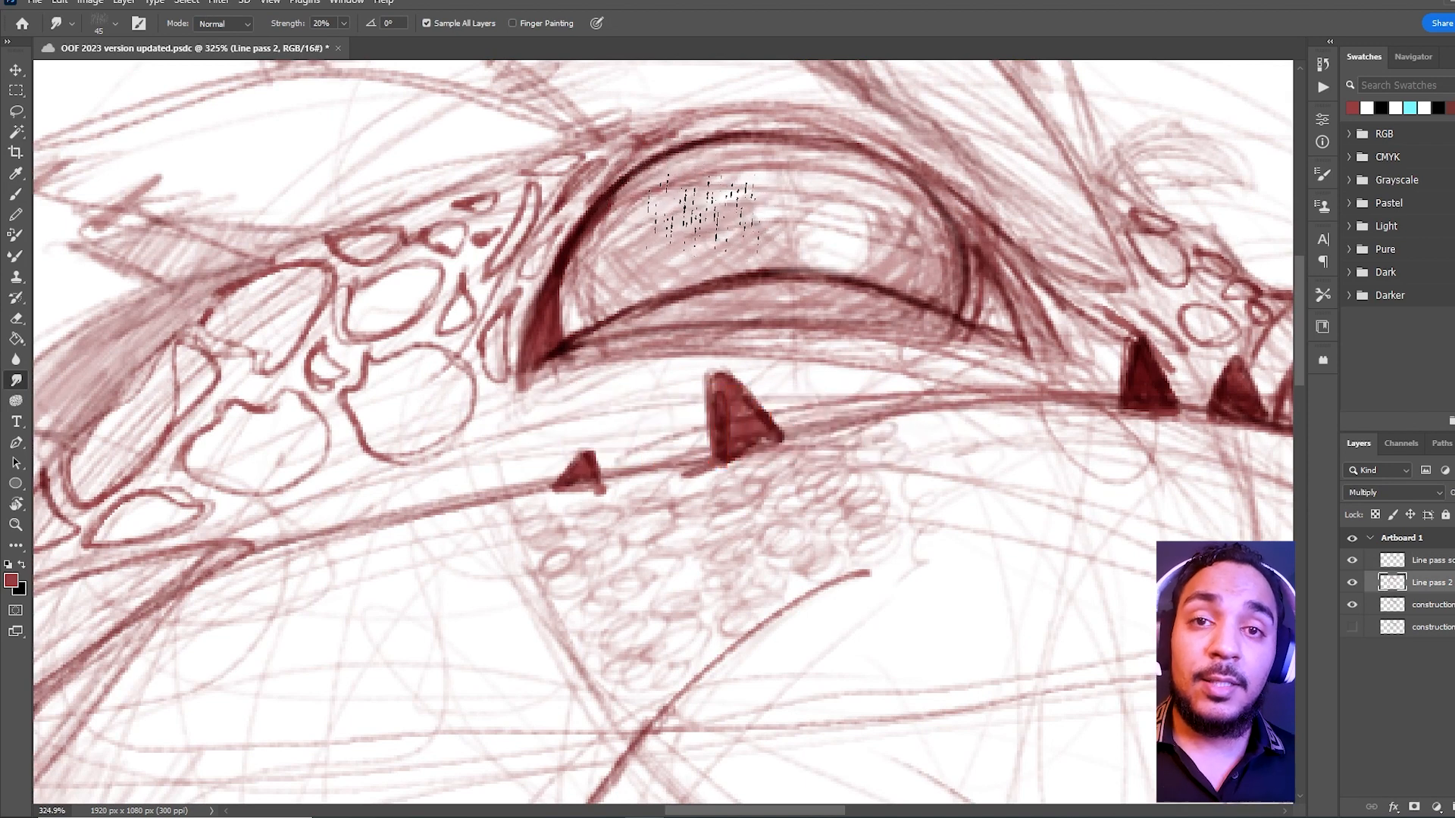
key("bracketleft")
key("bracketleft")
key("bracketleft")
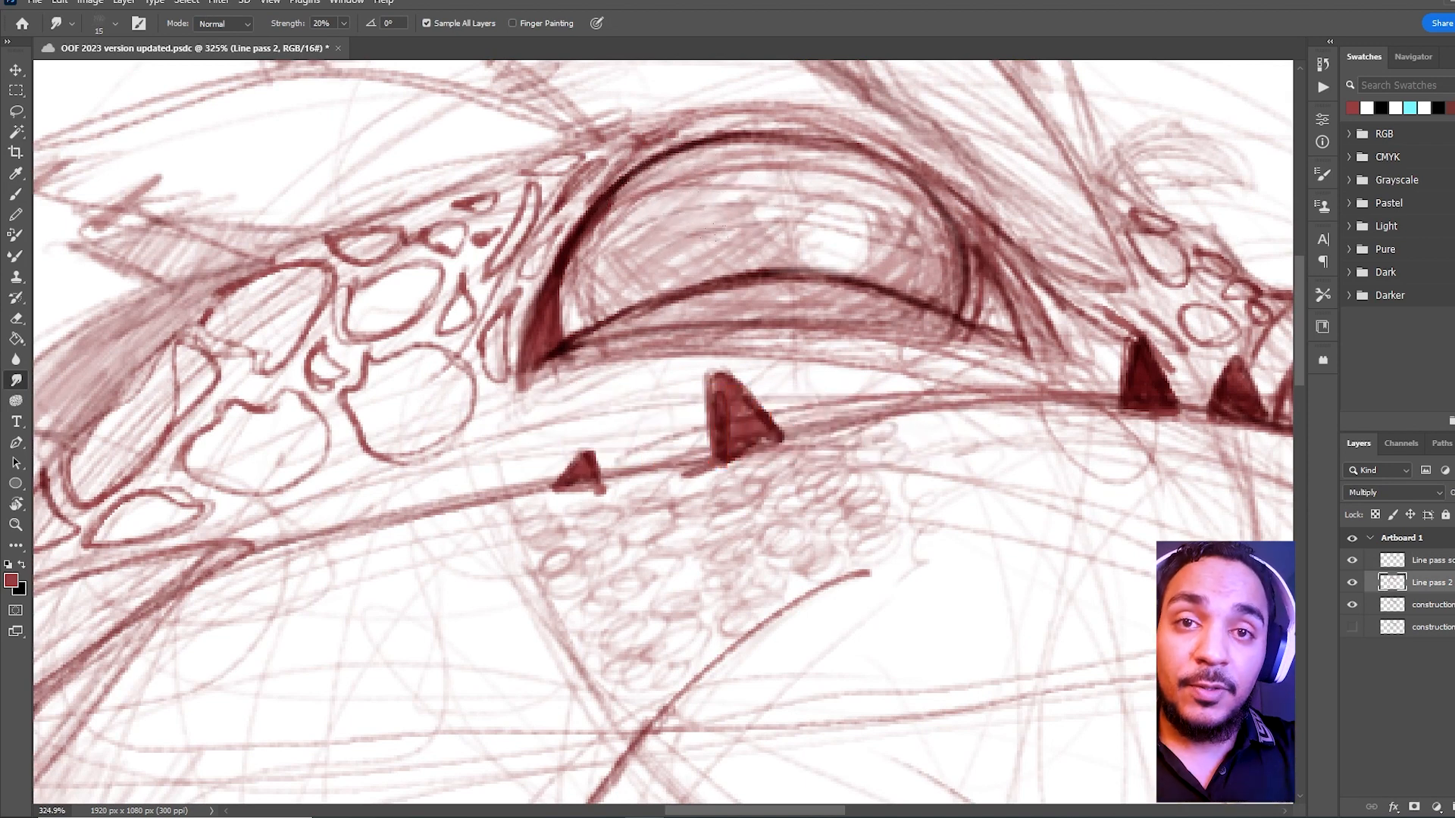
mouse_move(724, 203)
left_mouse_down()
mouse_move(629, 281)
mouse_move(754, 239)
mouse_move(702, 250)
mouse_move(909, 242)
mouse_move(902, 258)
mouse_move(780, 190)
mouse_move(598, 265)
mouse_move(814, 224)
mouse_move(712, 244)
left_mouse_up()
mouse_move(855, 216)
left_mouse_down()
mouse_move(711, 249)
mouse_move(881, 227)
left_mouse_up()
mouse_move(944, 325)
left_mouse_down()
mouse_move(959, 300)
mouse_move(913, 335)
mouse_move(985, 325)
mouse_move(974, 348)
mouse_move(989, 369)
mouse_move(851, 329)
mouse_move(932, 252)
left_mouse_up()
key("ctrl+s")
Try smudging the large eye on the construction layer beneath Line pass 2
left_click(1418, 603)
mouse_move(820, 281)
left_mouse_down()
mouse_move(751, 284)
mouse_move(761, 314)
left_mouse_up()
key("ctrl+z")
Try smudging the large eye's lines on the Line pass solid layer, undo the strokes, and save the document
left_click(1440, 562)
mouse_move(822, 273)
left_mouse_down()
mouse_move(754, 299)
mouse_move(778, 277)
mouse_move(858, 288)
left_mouse_up()
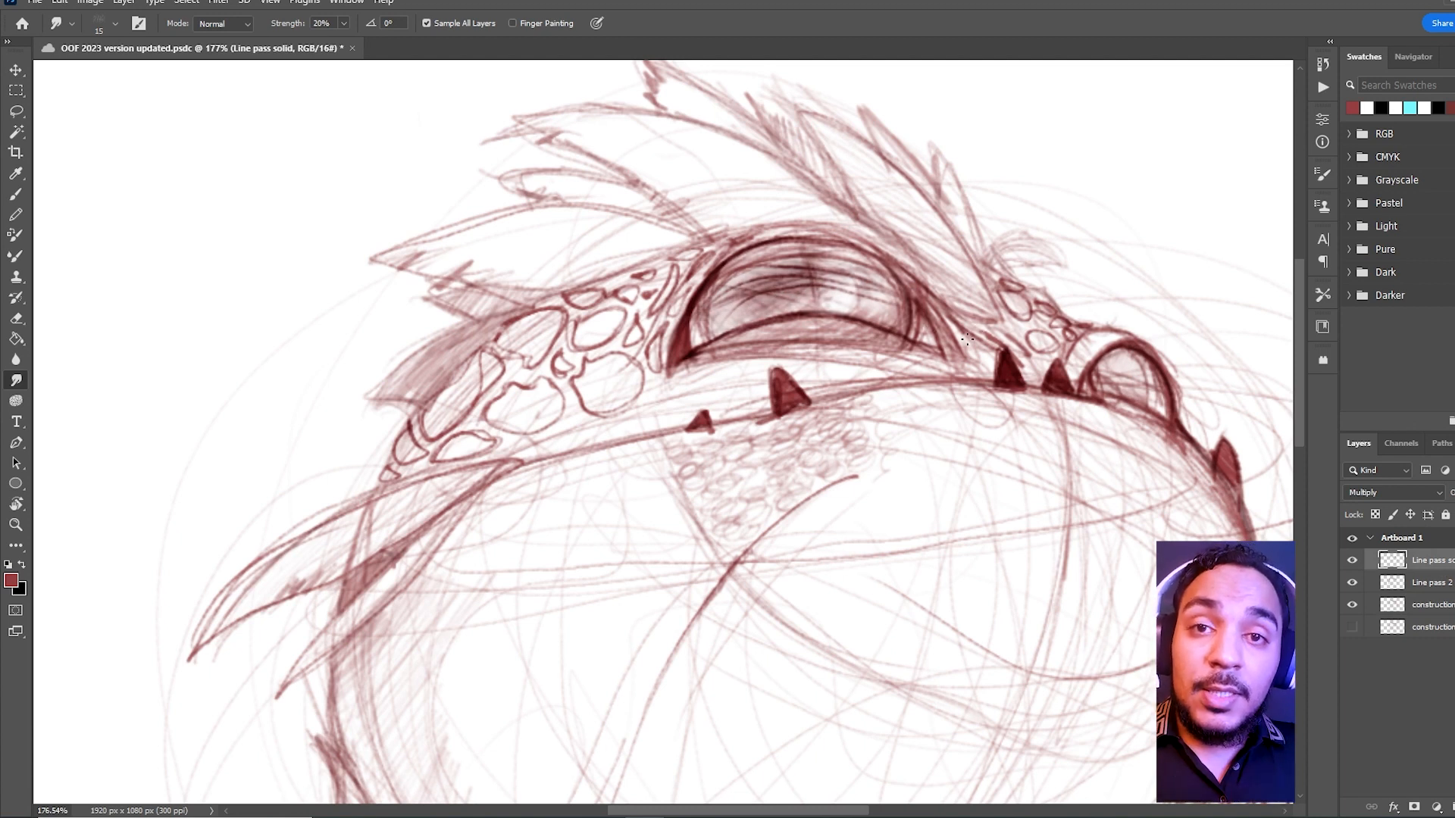
mouse_move(854, 299)
left_mouse_down()
mouse_move(880, 315)
mouse_move(843, 298)
mouse_move(752, 319)
mouse_move(737, 287)
mouse_move(817, 295)
mouse_move(721, 302)
mouse_move(772, 281)
mouse_move(765, 297)
mouse_move(852, 295)
mouse_move(885, 317)
mouse_move(754, 311)
left_mouse_up()
left_click_drag(942, 333, 841, 394)
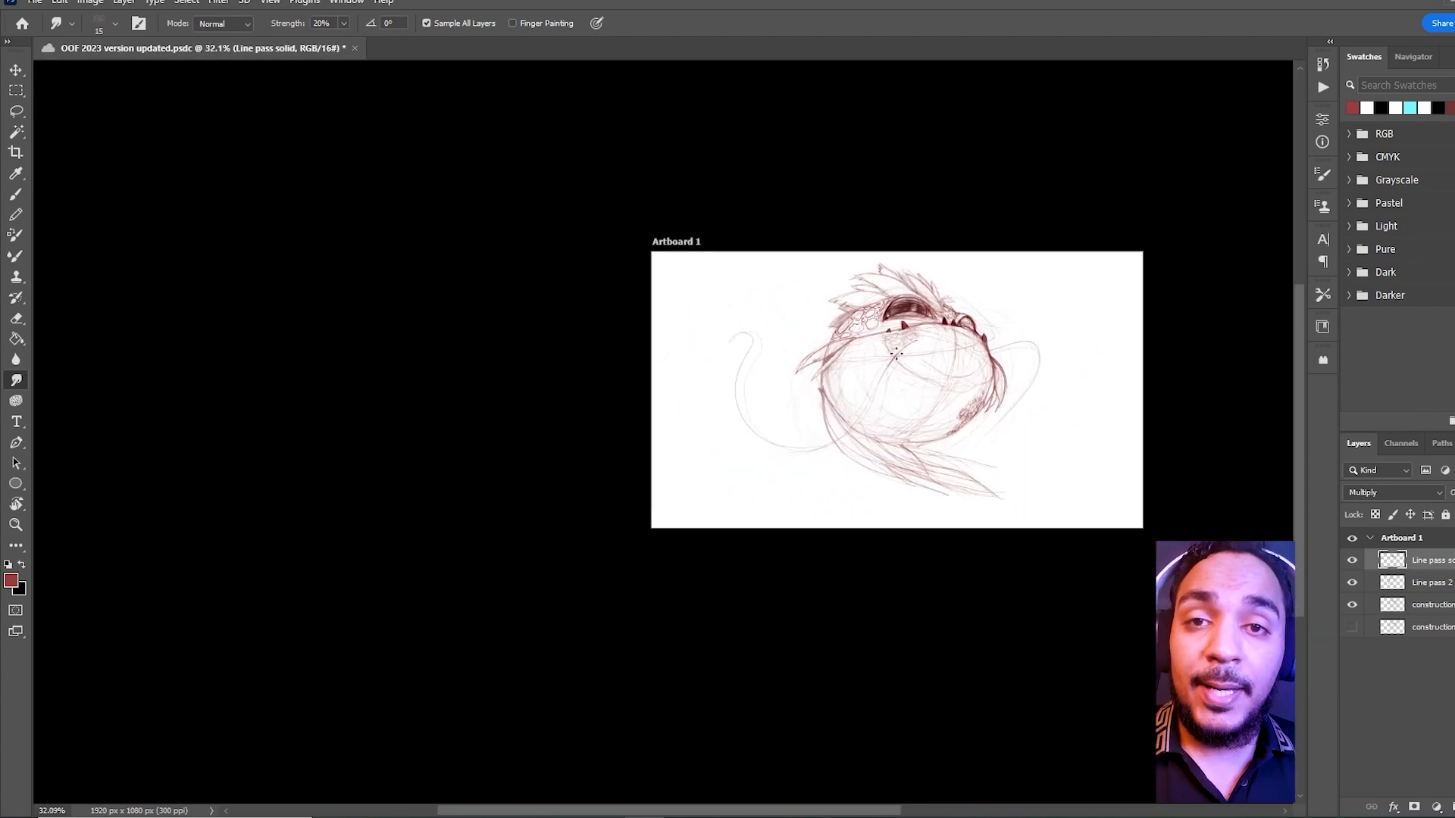
left_click_drag(930, 368, 1027, 303)
key("ctrl+z")
key("ctrl+z")
key("ctrl+z")
key("ctrl+z")
key("ctrl+s")
Compare the creature's head and body with the Line pass solid layer hidden and shown
left_click_drag(1022, 306, 970, 327)
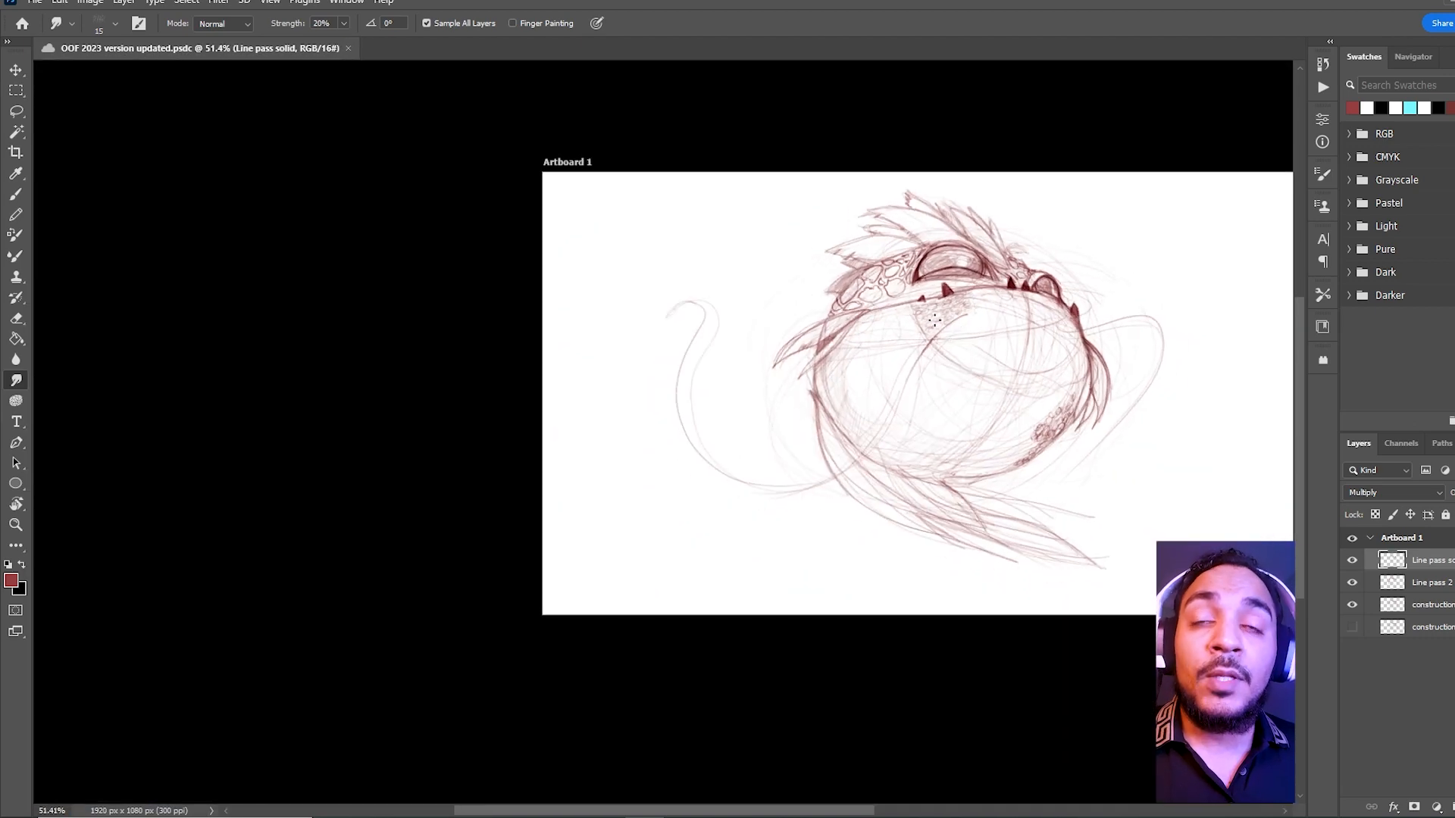
key("ctrl+plus")
left_click(1352, 560)
left_click(1352, 560)
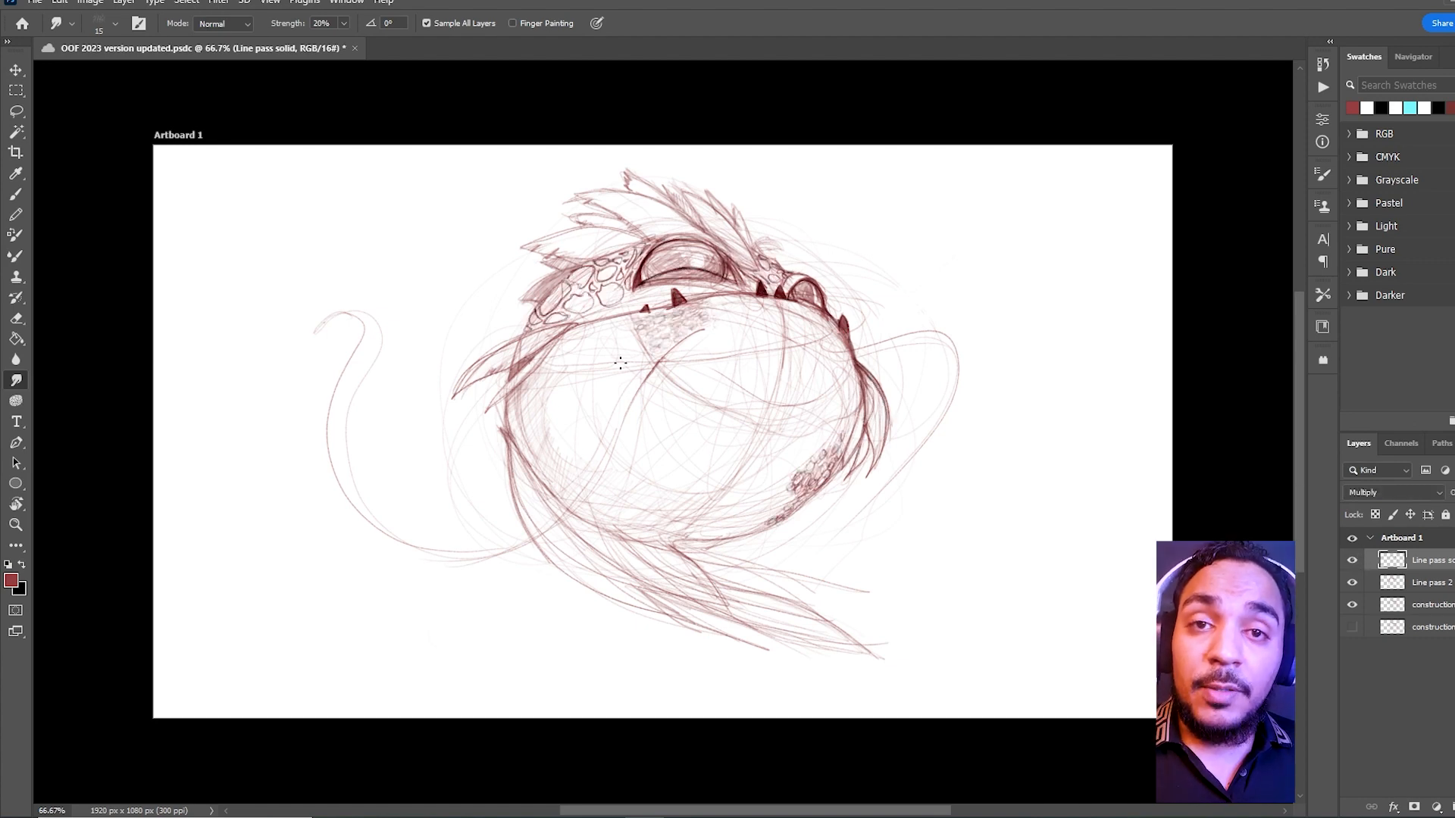
left_click_drag(767, 307, 815, 306)
left_click_drag(638, 259, 798, 541)
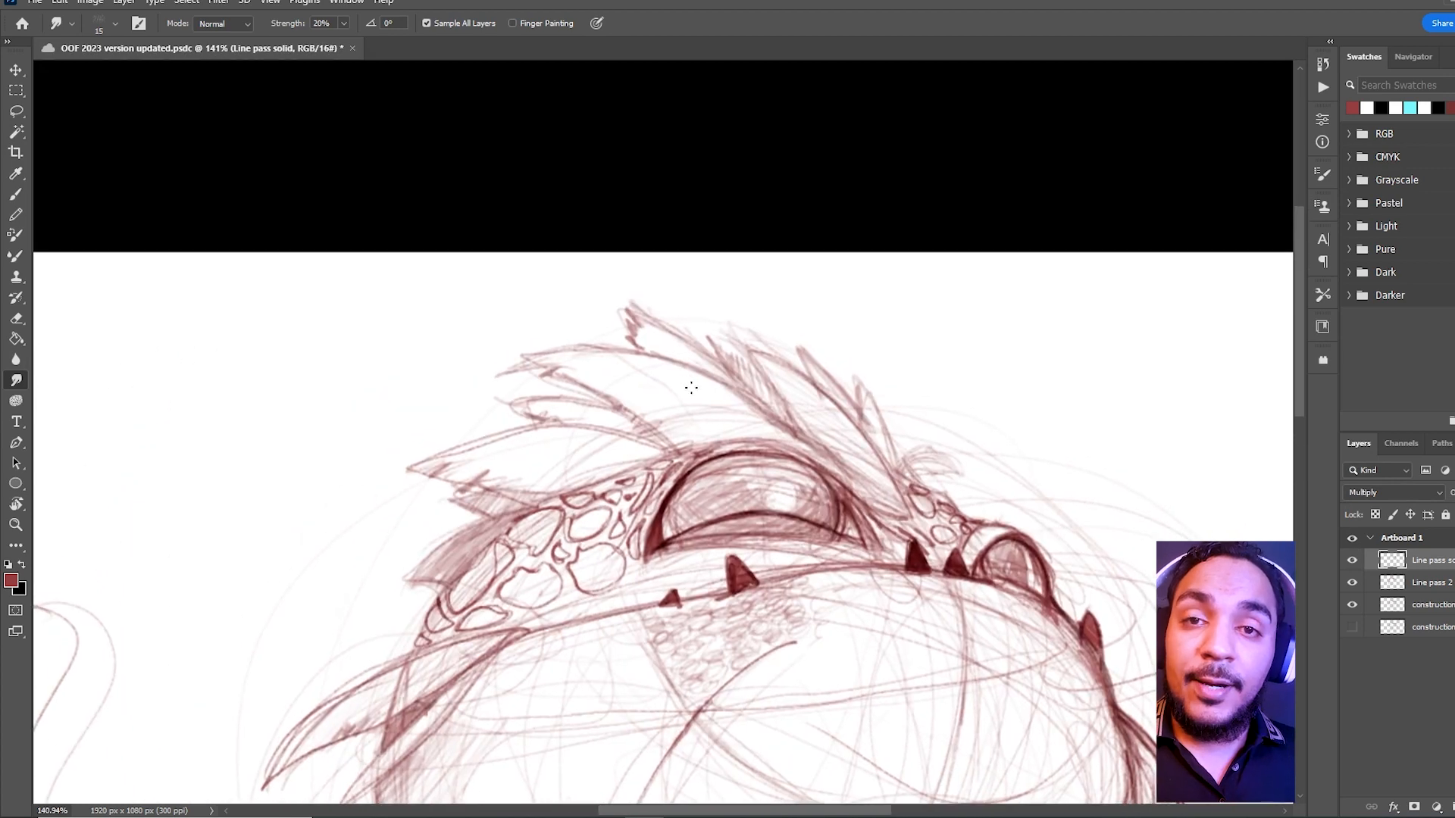
key("ctrl+")
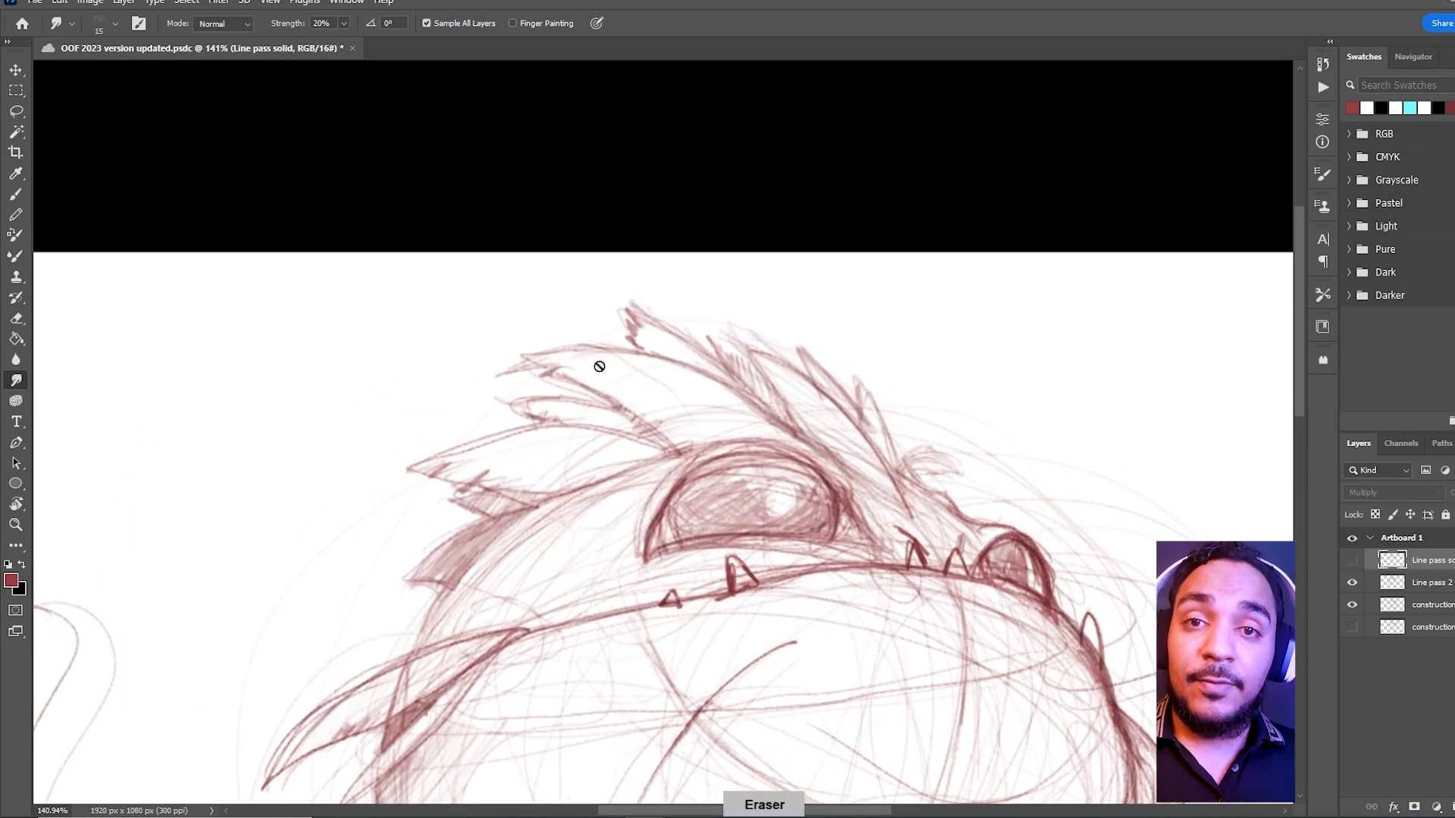
key("ctrl+")
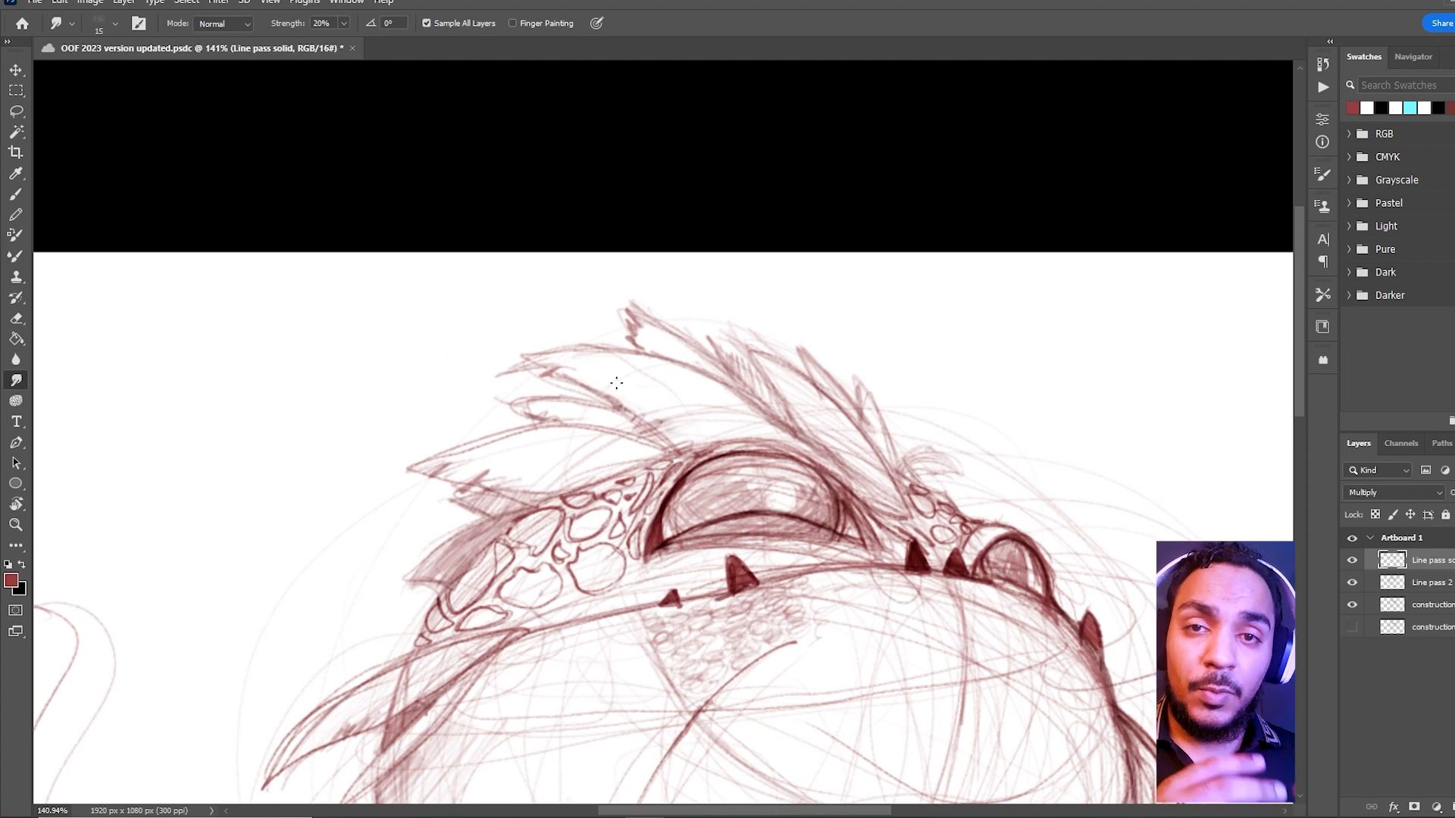
Strengthen the lines of the feathery head fins above and behind the large eye with the Brush tool
key("b")
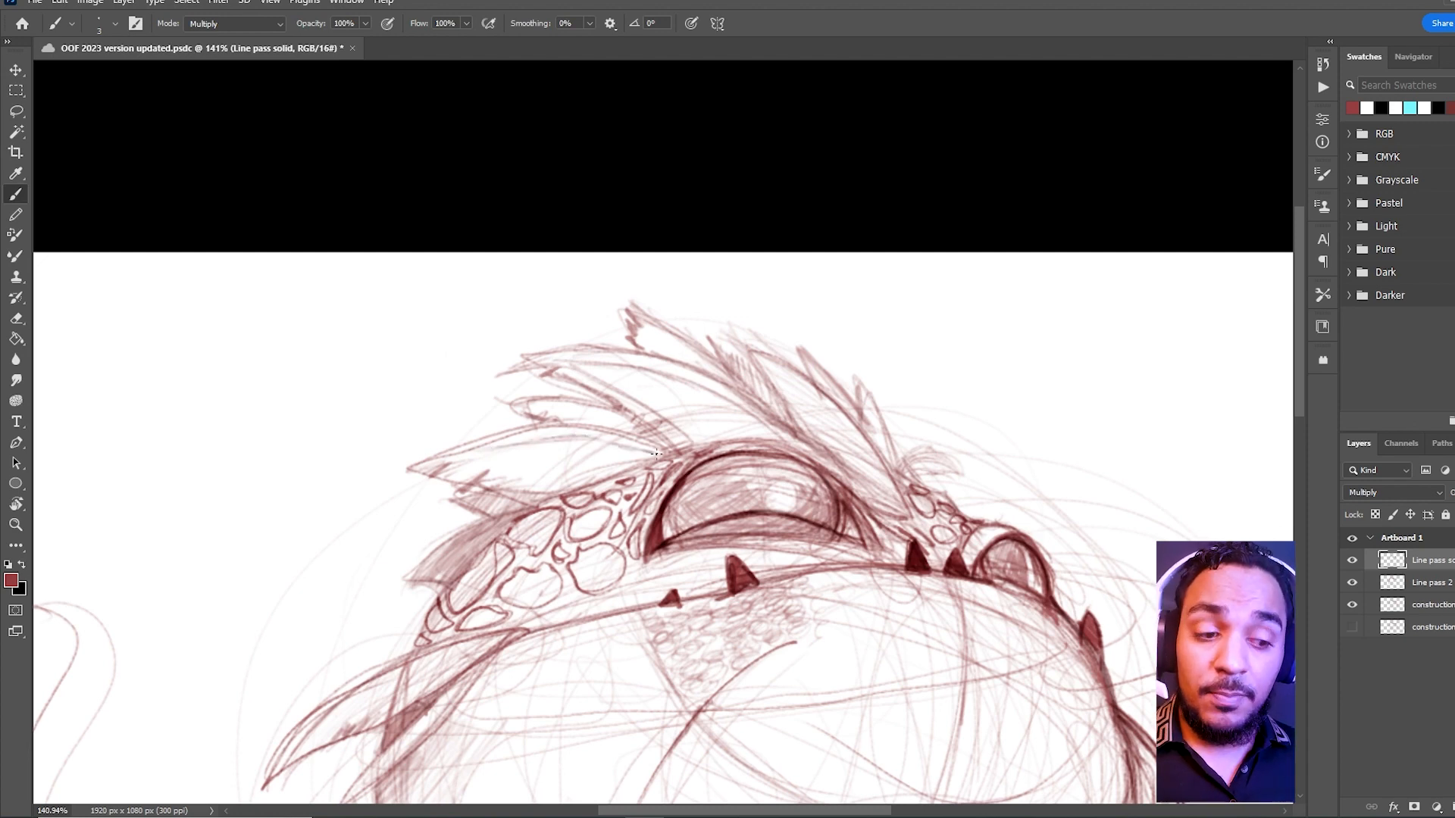
left_click_drag(850, 328, 768, 376)
mouse_move(903, 393)
left_mouse_down()
mouse_move(749, 235)
mouse_move(749, 208)
left_mouse_up()
left_click_drag(585, 149, 685, 242)
left_click_drag(658, 156, 688, 222)
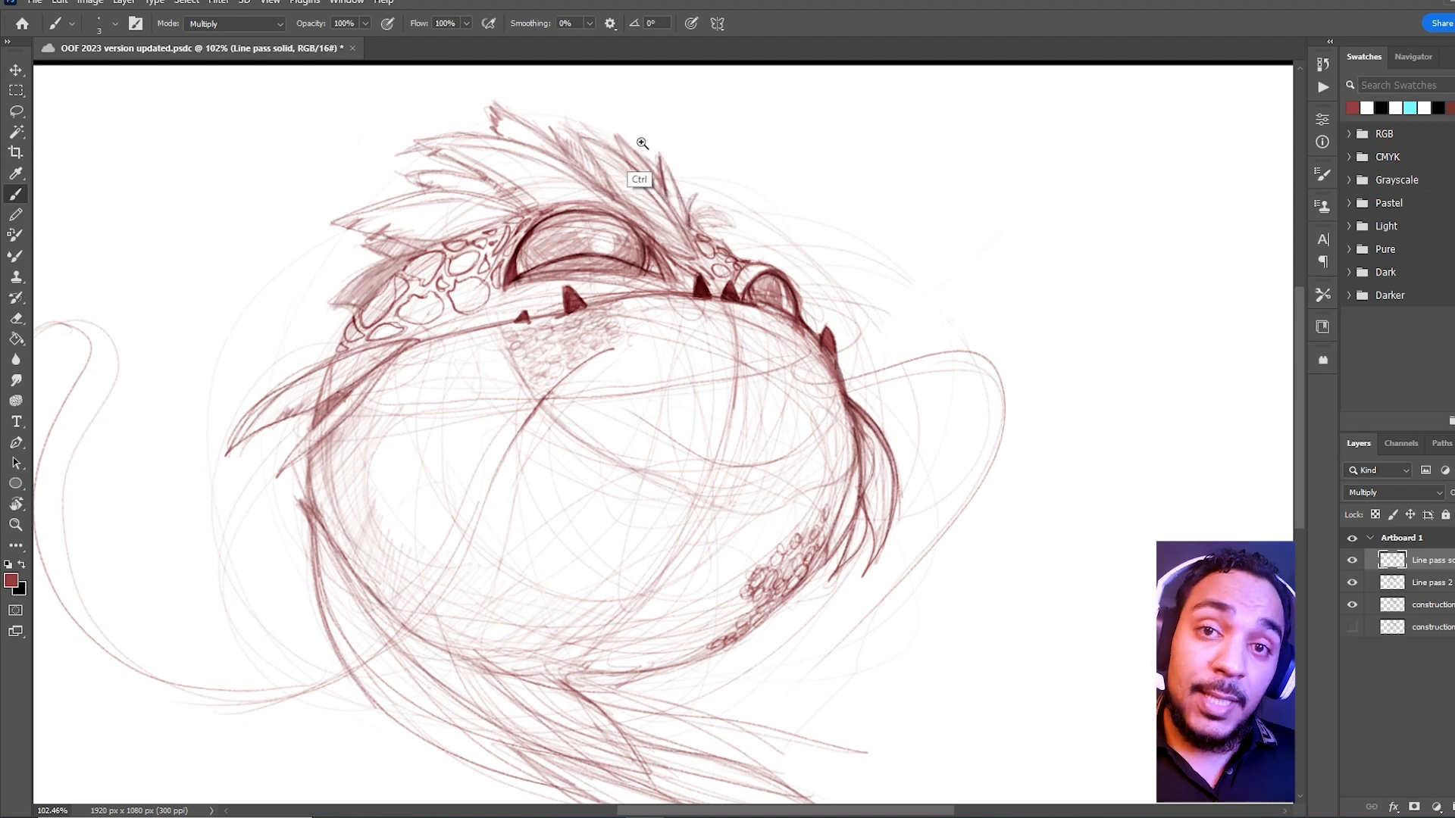
Reinforce the mouth line between the front teeth and sketch a light rounded form on the body beneath the small eye
scroll(619, 149, "down", 3)
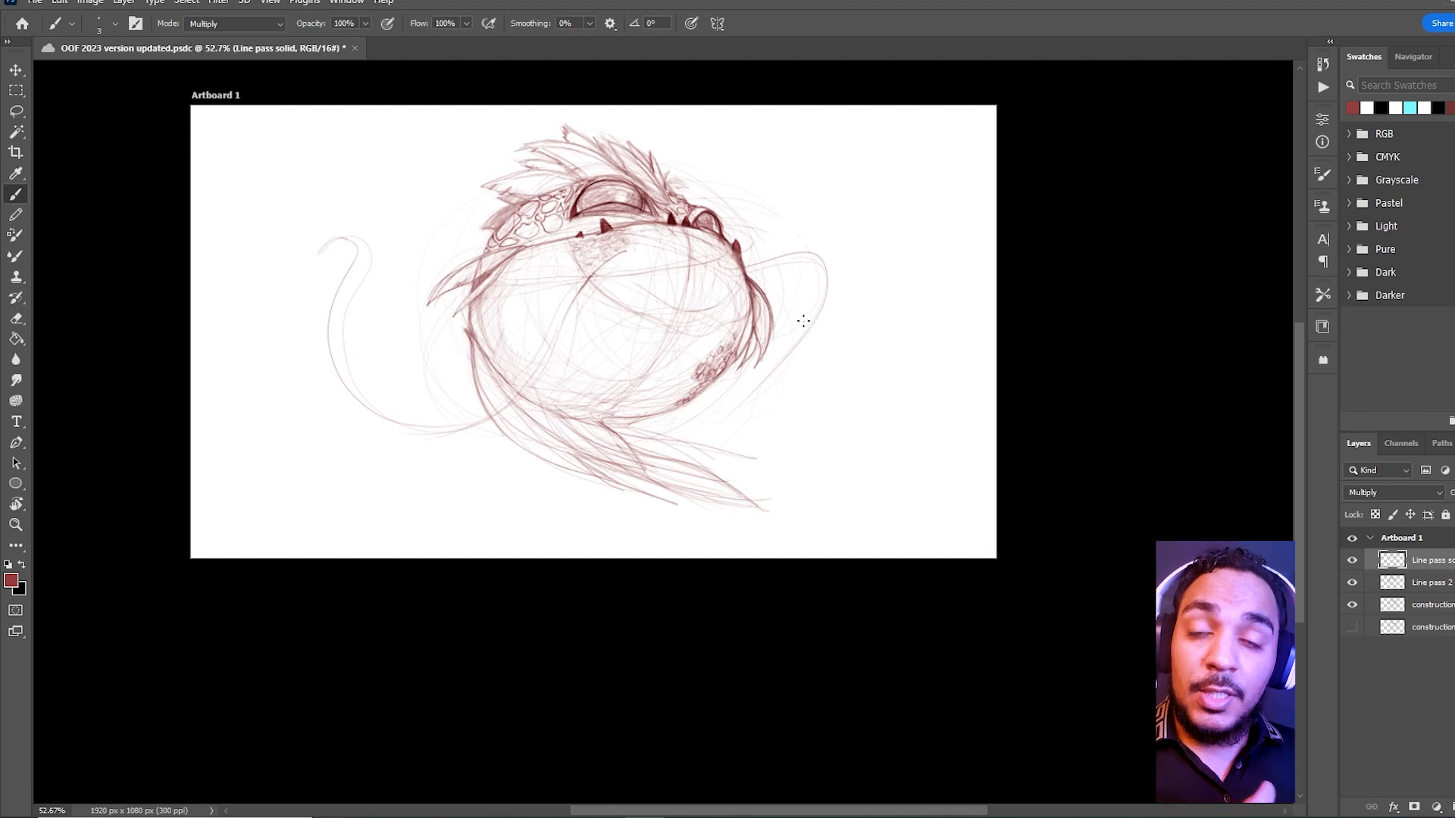
scroll(674, 261, "up", 3)
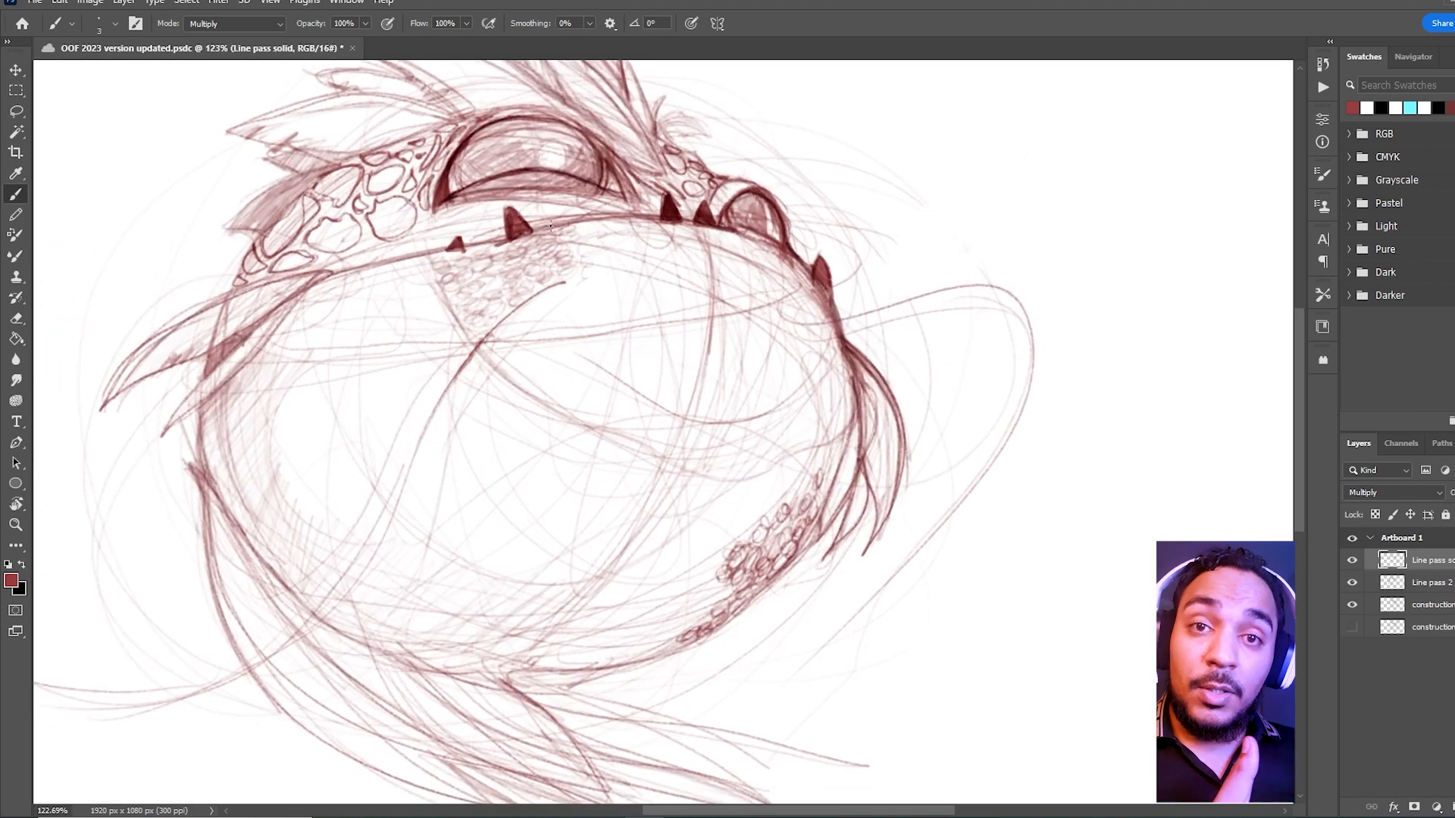
left_click_drag(539, 227, 677, 217)
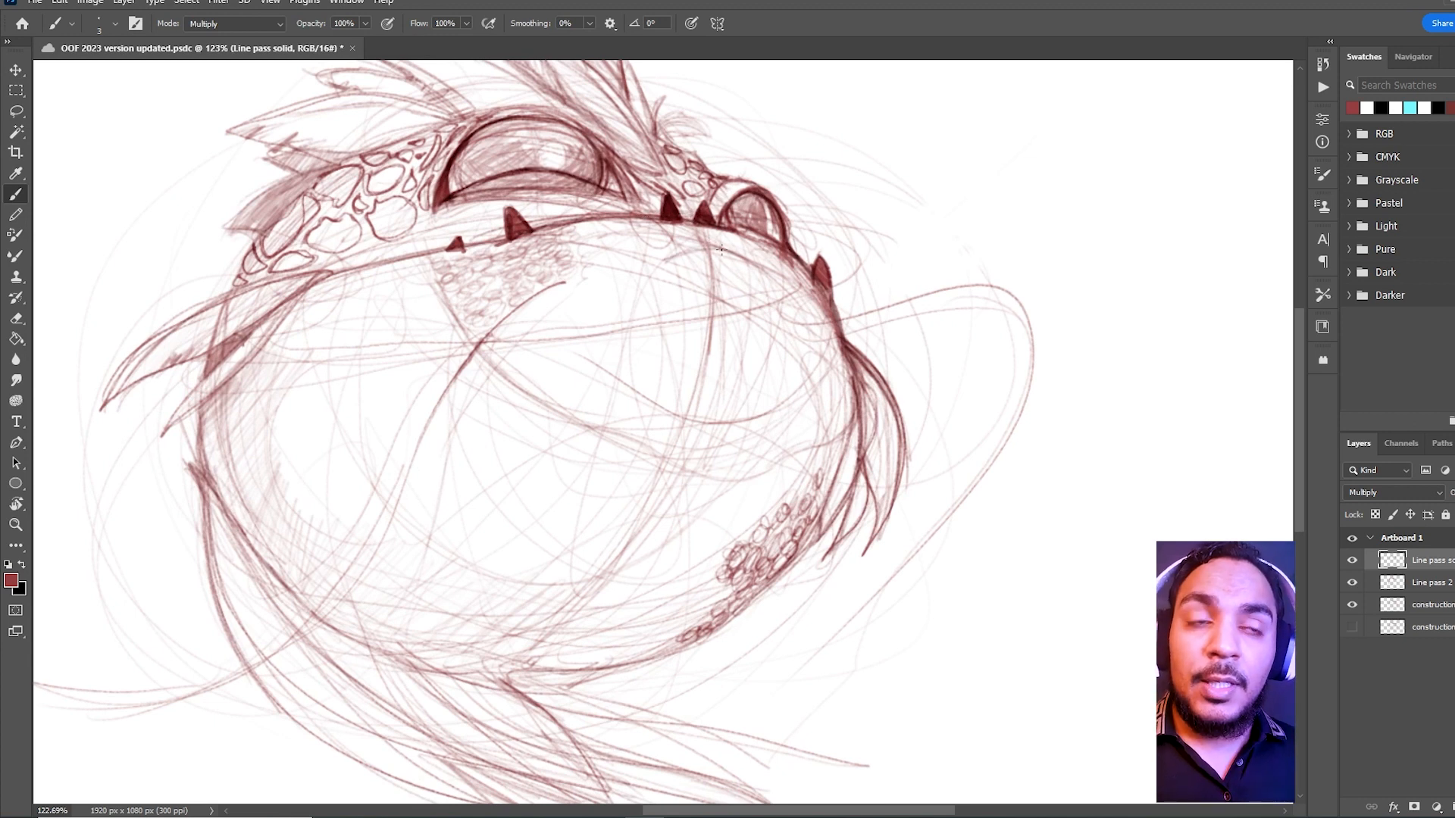
mouse_move(653, 269)
left_mouse_down()
mouse_move(715, 253)
mouse_move(789, 309)
mouse_move(757, 269)
mouse_move(767, 376)
mouse_move(663, 281)
mouse_move(674, 270)
mouse_move(639, 366)
mouse_move(681, 251)
mouse_move(646, 393)
left_mouse_up()
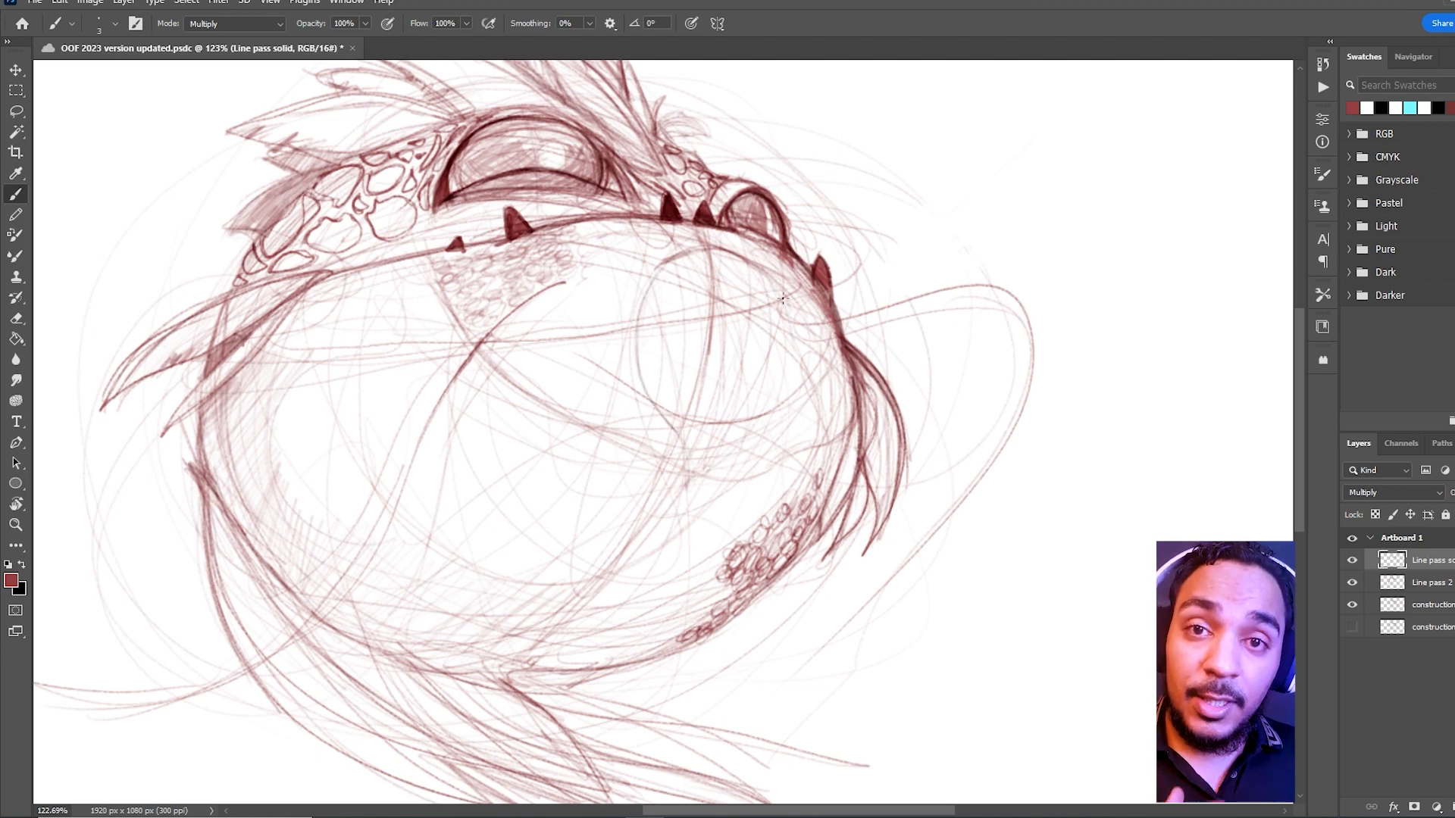
mouse_move(785, 274)
left_mouse_down()
mouse_move(691, 460)
mouse_move(766, 276)
left_mouse_up()
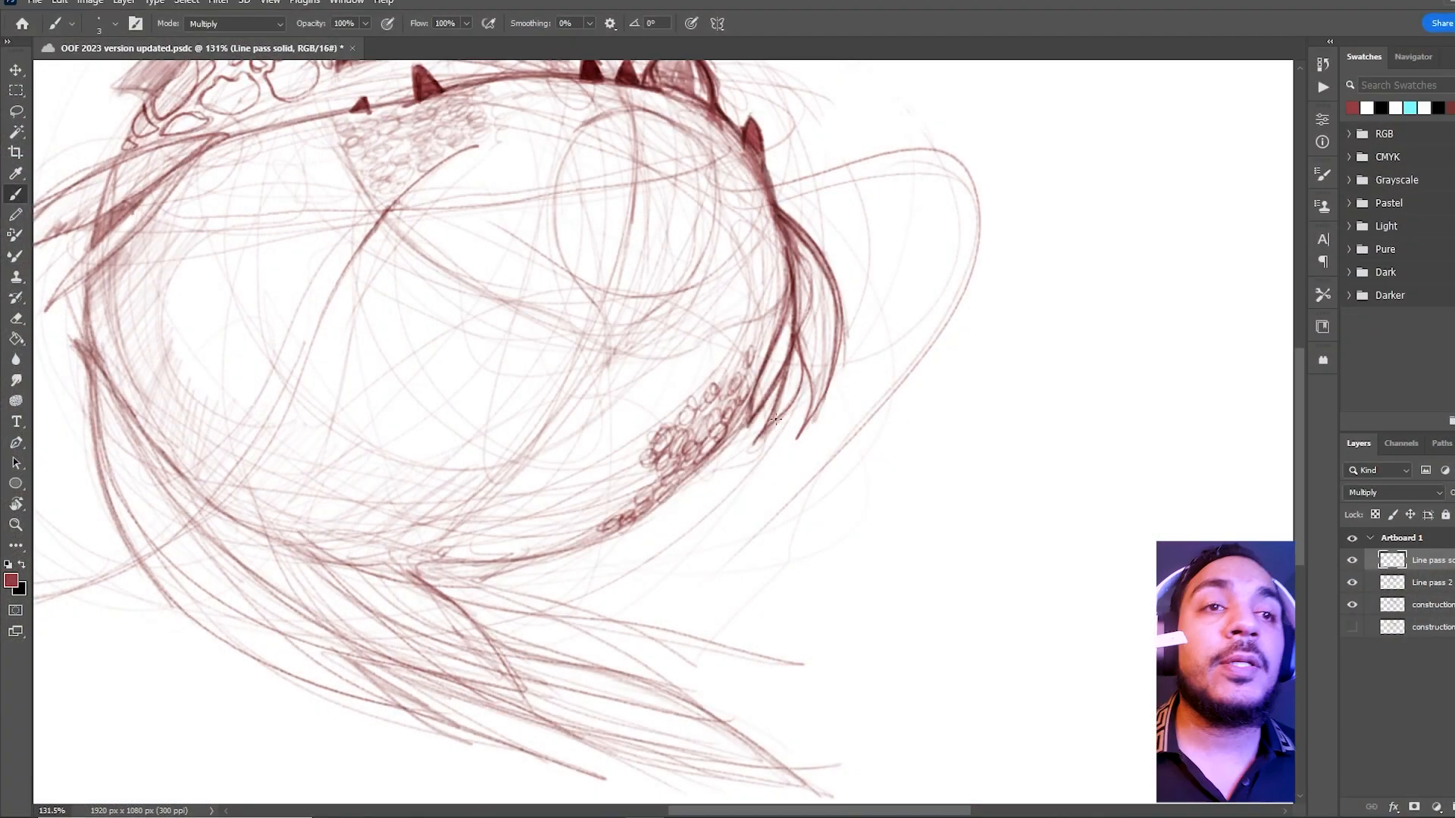
Darken the outline and inner strands of the side fin with heavier strokes down to the fin tips
left_click_drag(802, 385, 797, 437)
mouse_move(795, 319)
left_mouse_down()
mouse_move(817, 407)
mouse_move(806, 437)
mouse_move(831, 321)
left_mouse_up()
left_click_drag(787, 235, 828, 385)
mouse_move(846, 300)
left_mouse_down()
mouse_move(793, 361)
mouse_move(750, 362)
left_mouse_up()
left_click_drag(838, 222, 887, 164)
left_click_drag(762, 230, 804, 261)
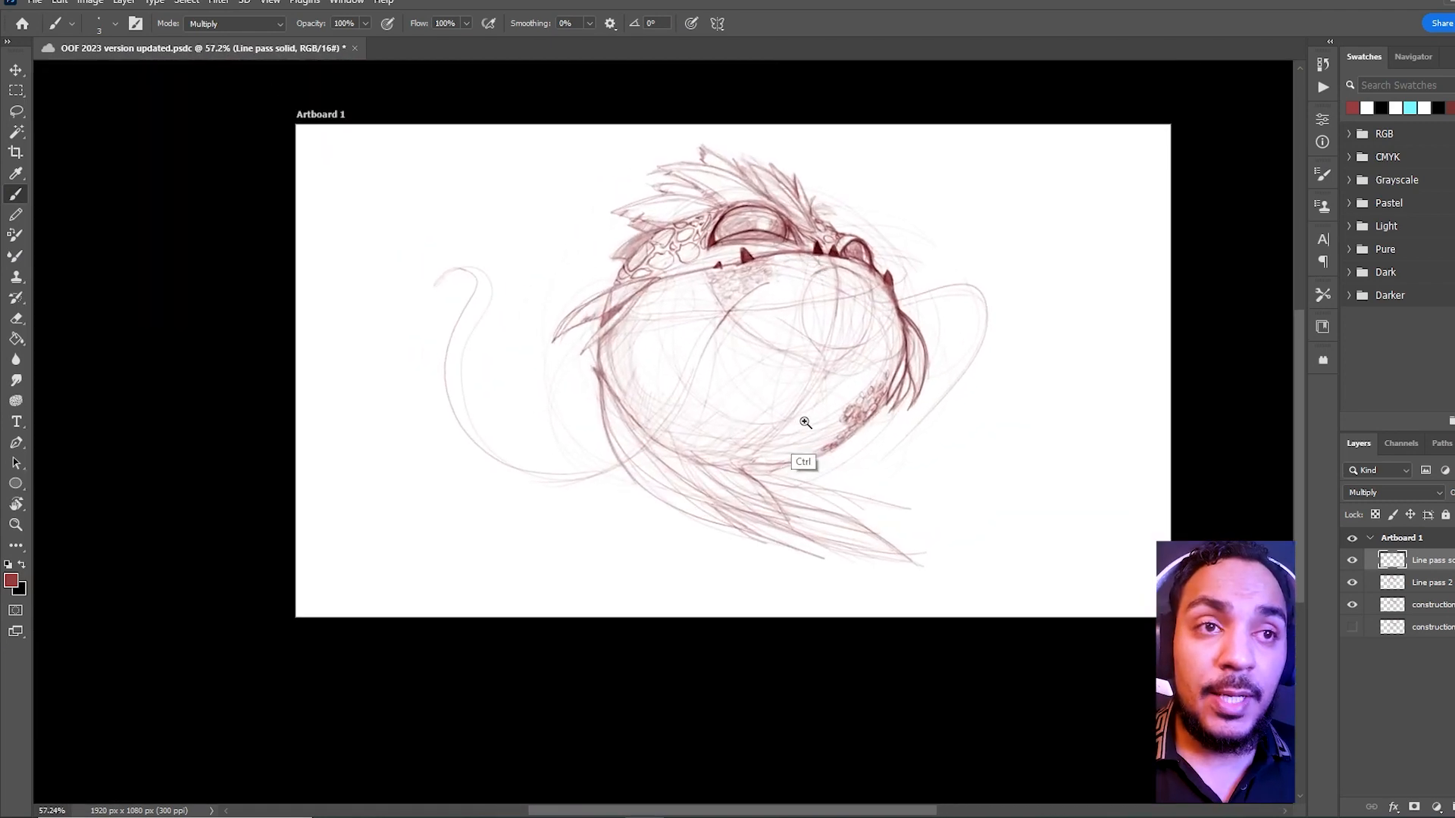
left_click_drag(805, 422, 812, 409)
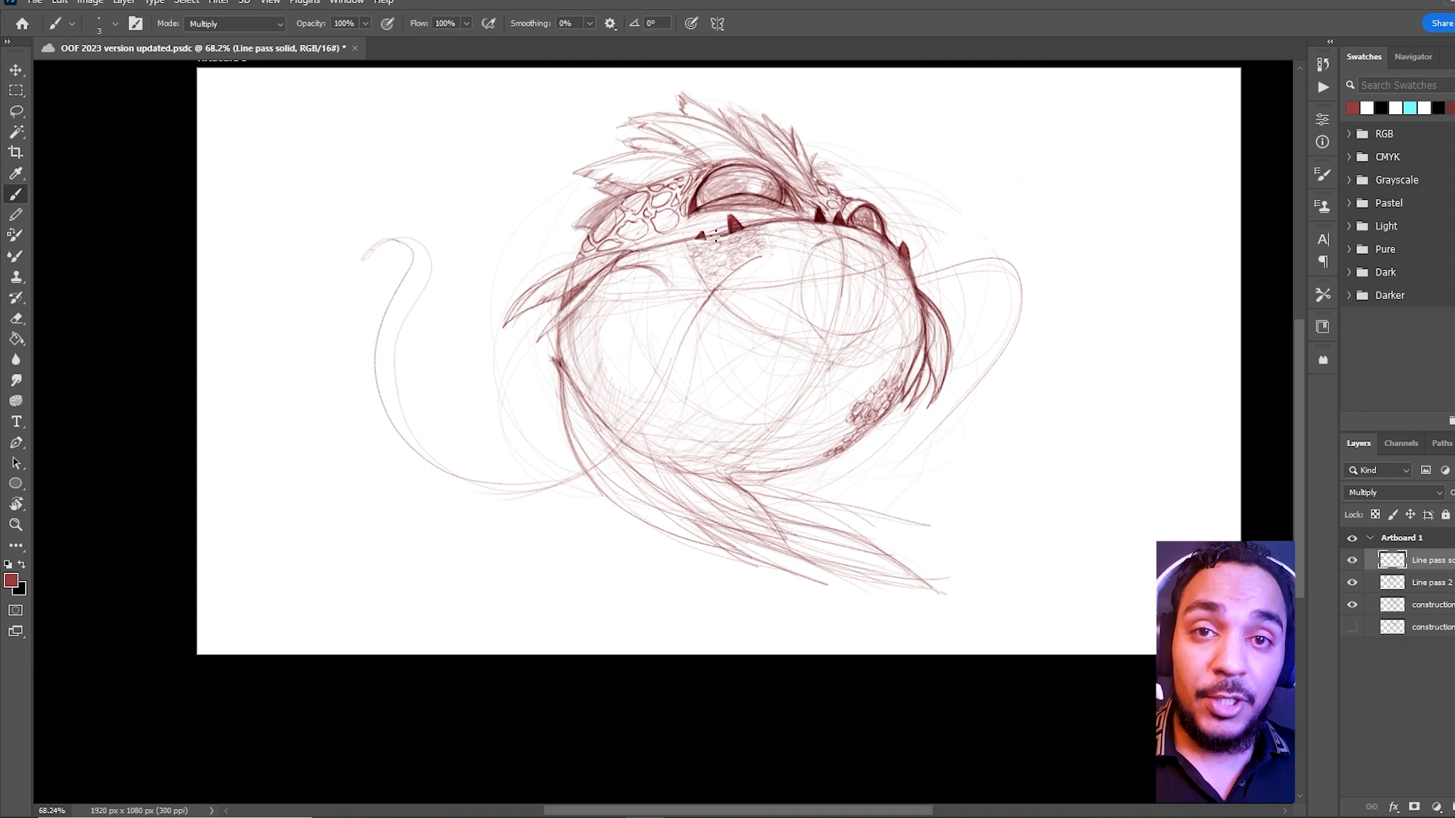
Sketch curved contour strokes across the rounded body and darken its edge beside the side fin
left_click_drag(904, 255, 925, 343)
mouse_move(616, 266)
left_mouse_down()
mouse_move(668, 284)
mouse_move(761, 359)
left_mouse_up()
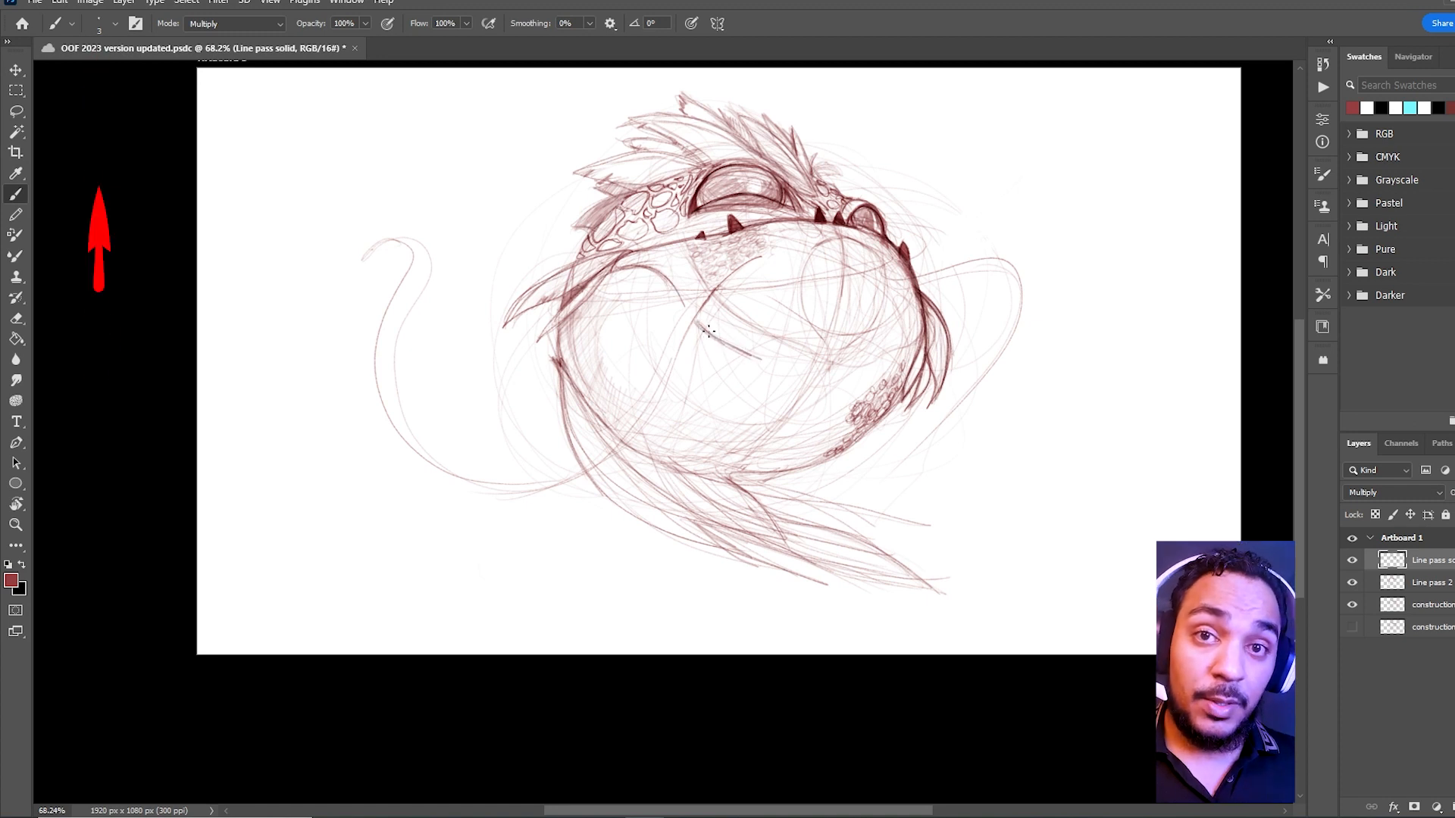
mouse_move(792, 368)
left_mouse_down()
mouse_move(914, 359)
mouse_move(892, 370)
mouse_move(918, 346)
mouse_move(885, 373)
mouse_move(920, 333)
mouse_move(888, 374)
mouse_move(920, 352)
left_mouse_up()
Compare the whole creature with the Line pass solid layer hidden and shown
scroll(900, 179, "down", 3)
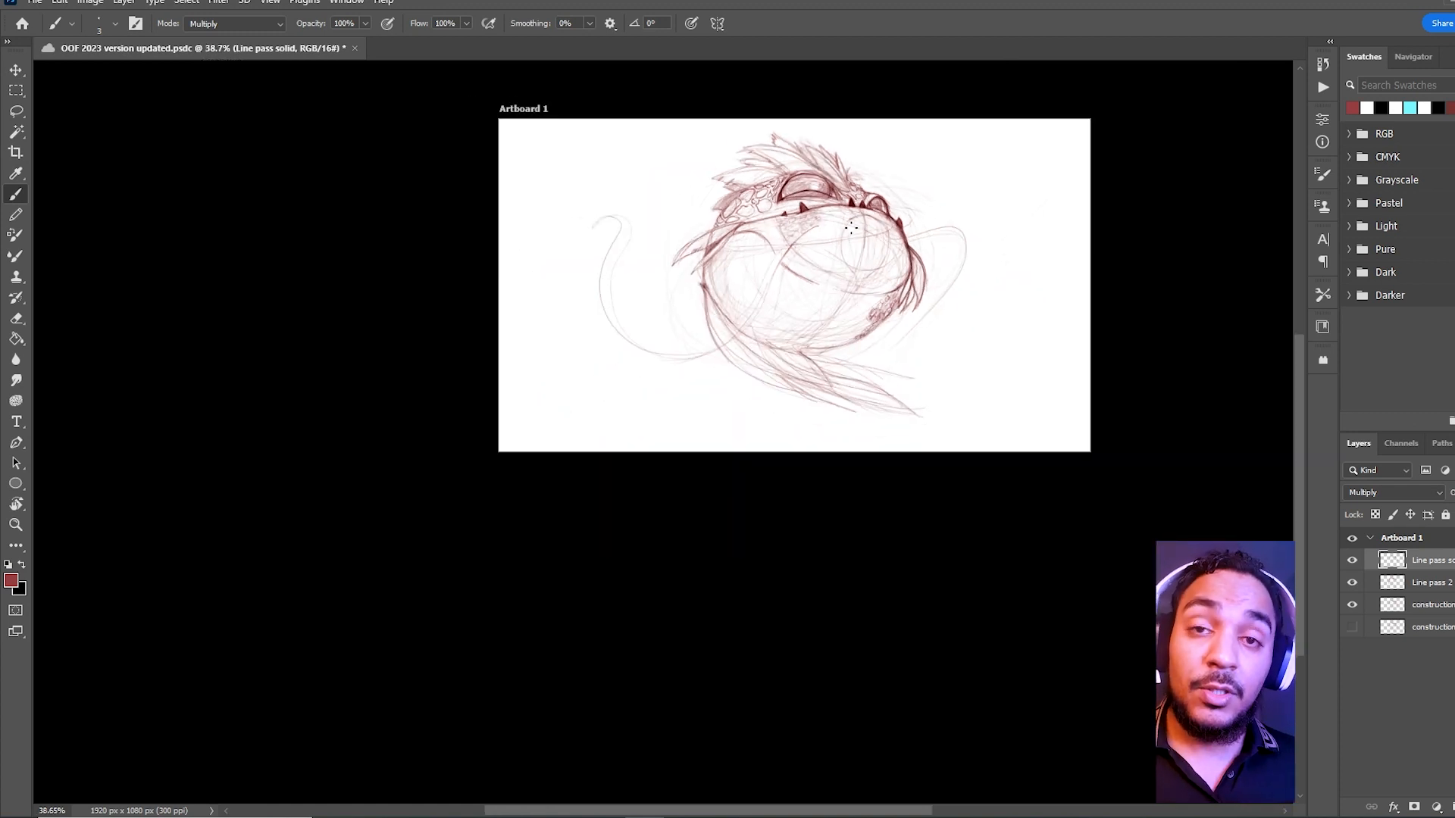
left_click(1352, 561)
left_click(1352, 561)
Reinforce the strands of the feathery head fins above the large eye and save the document
scroll(938, 185, "up", 5)
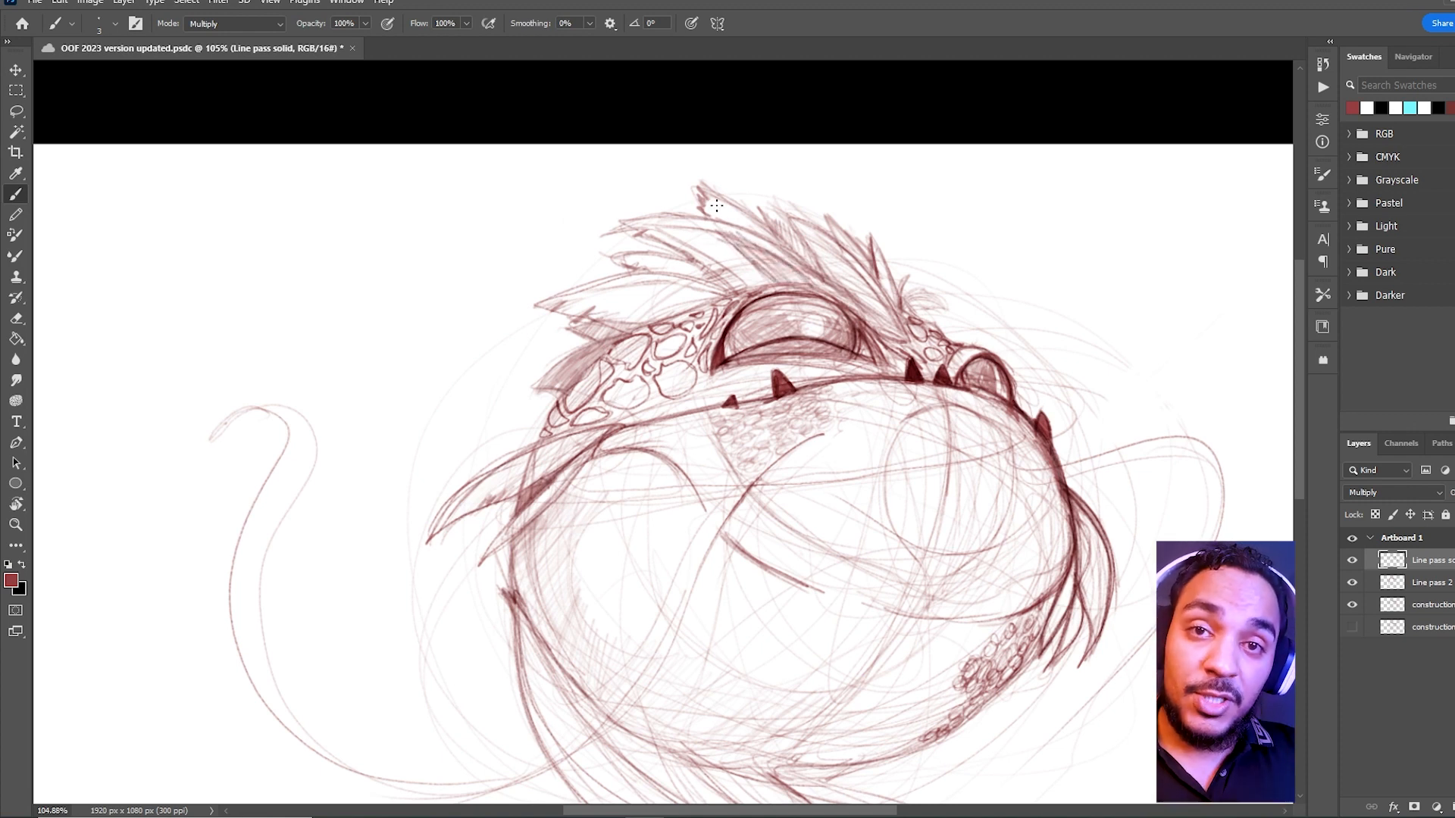
mouse_move(797, 227)
left_mouse_down()
mouse_move(734, 226)
mouse_move(771, 243)
left_mouse_up()
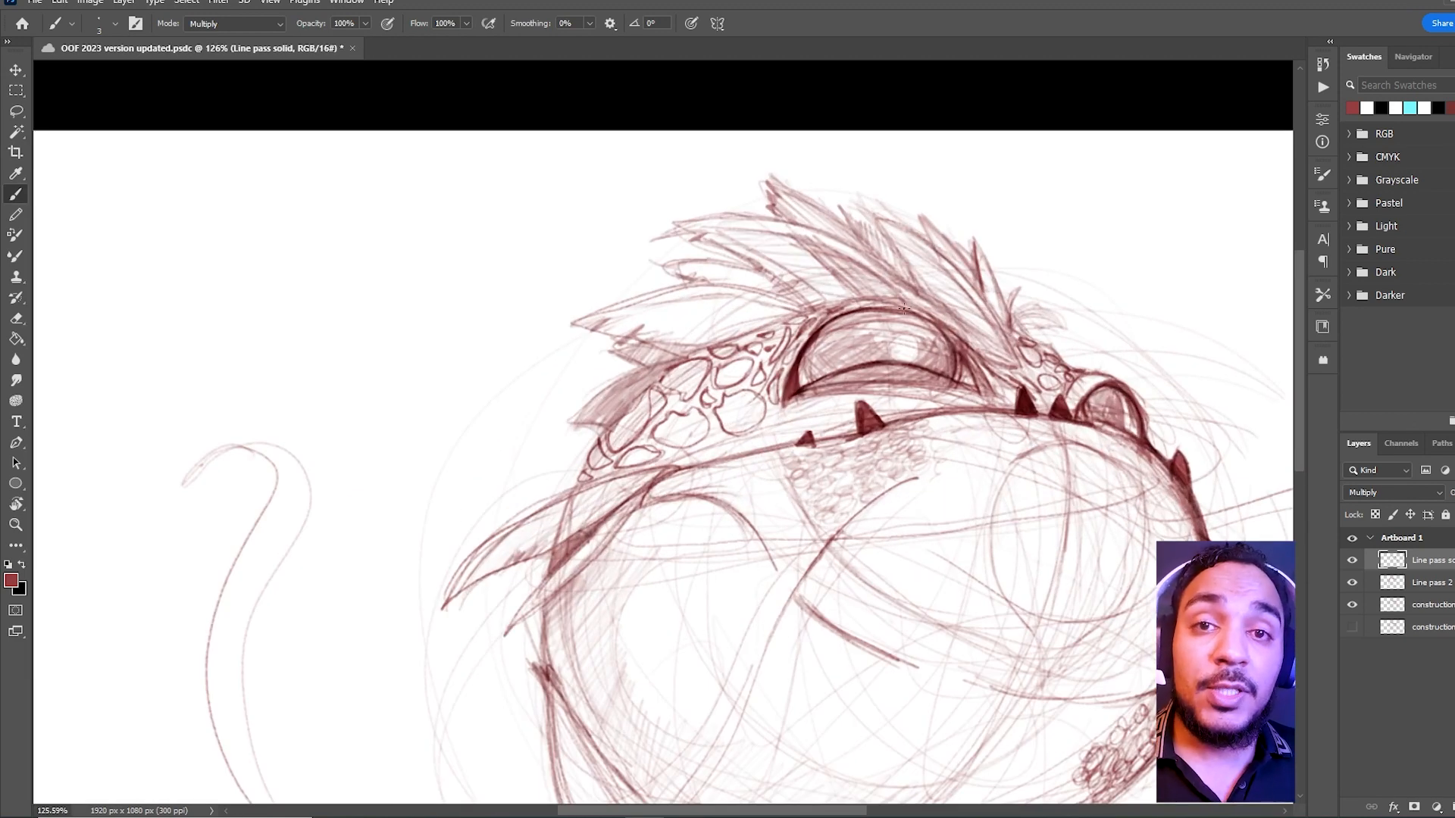
left_click_drag(912, 311, 834, 123)
key("ctrl+s")
left_click_drag(956, 332, 858, 396)
mouse_move(790, 200)
left_mouse_down()
mouse_move(734, 316)
mouse_move(655, 414)
mouse_move(562, 417)
left_mouse_up()
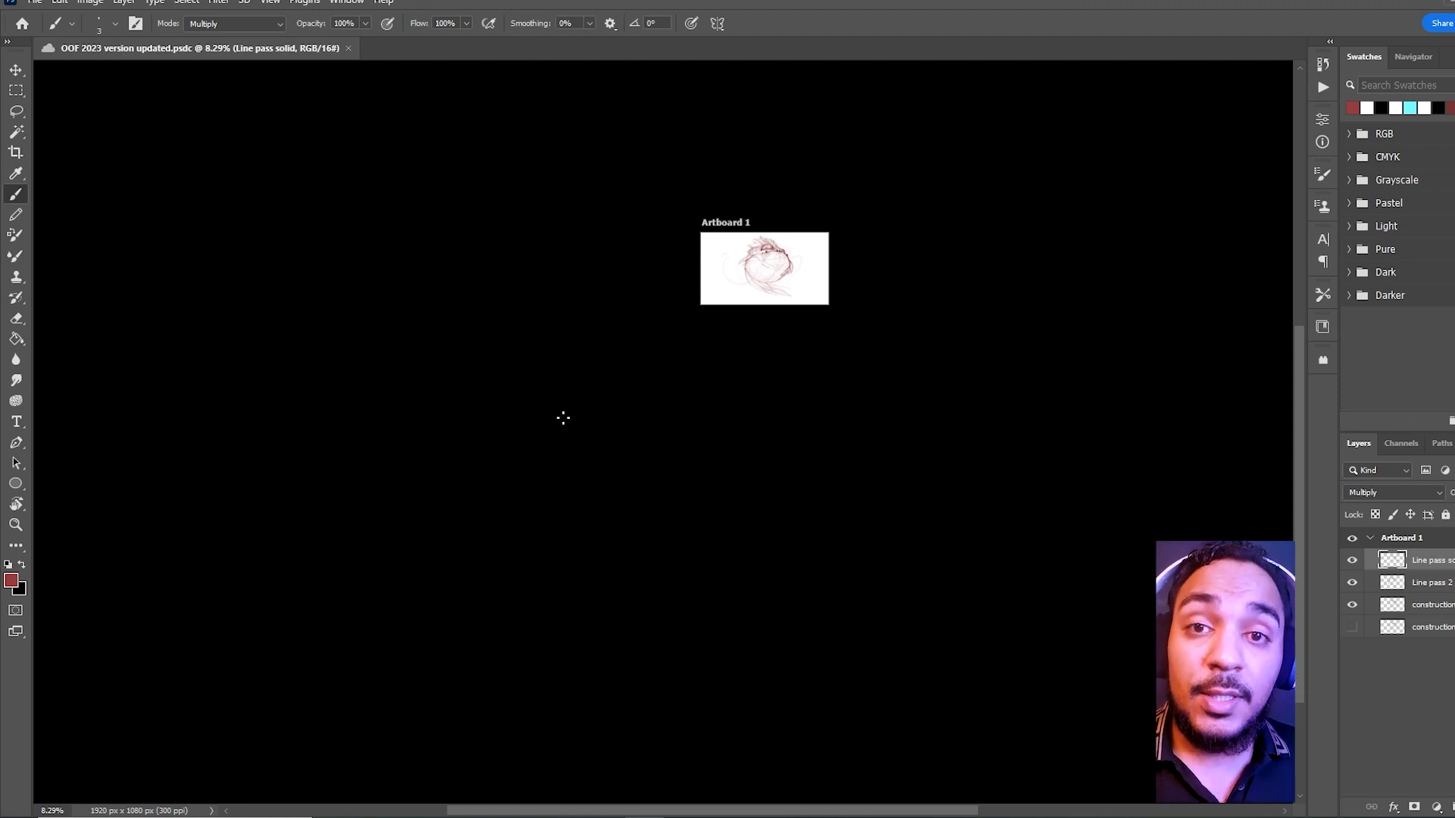
mouse_move(803, 282)
left_mouse_down()
mouse_move(908, 233)
mouse_move(893, 510)
left_mouse_up()
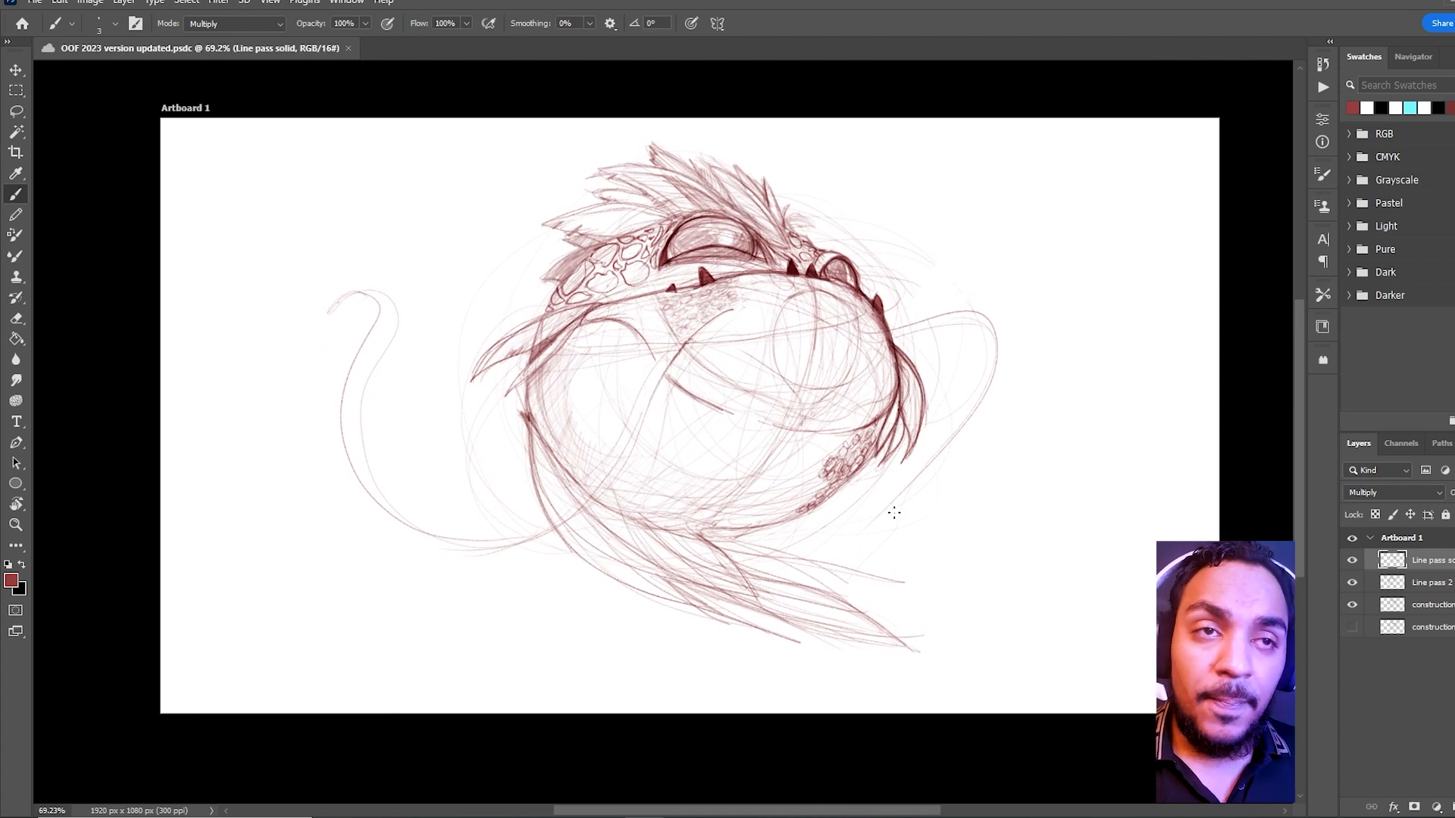
Darken the rim of the large eye and draw a small round highlight inside it
left_click_drag(615, 236, 693, 172)
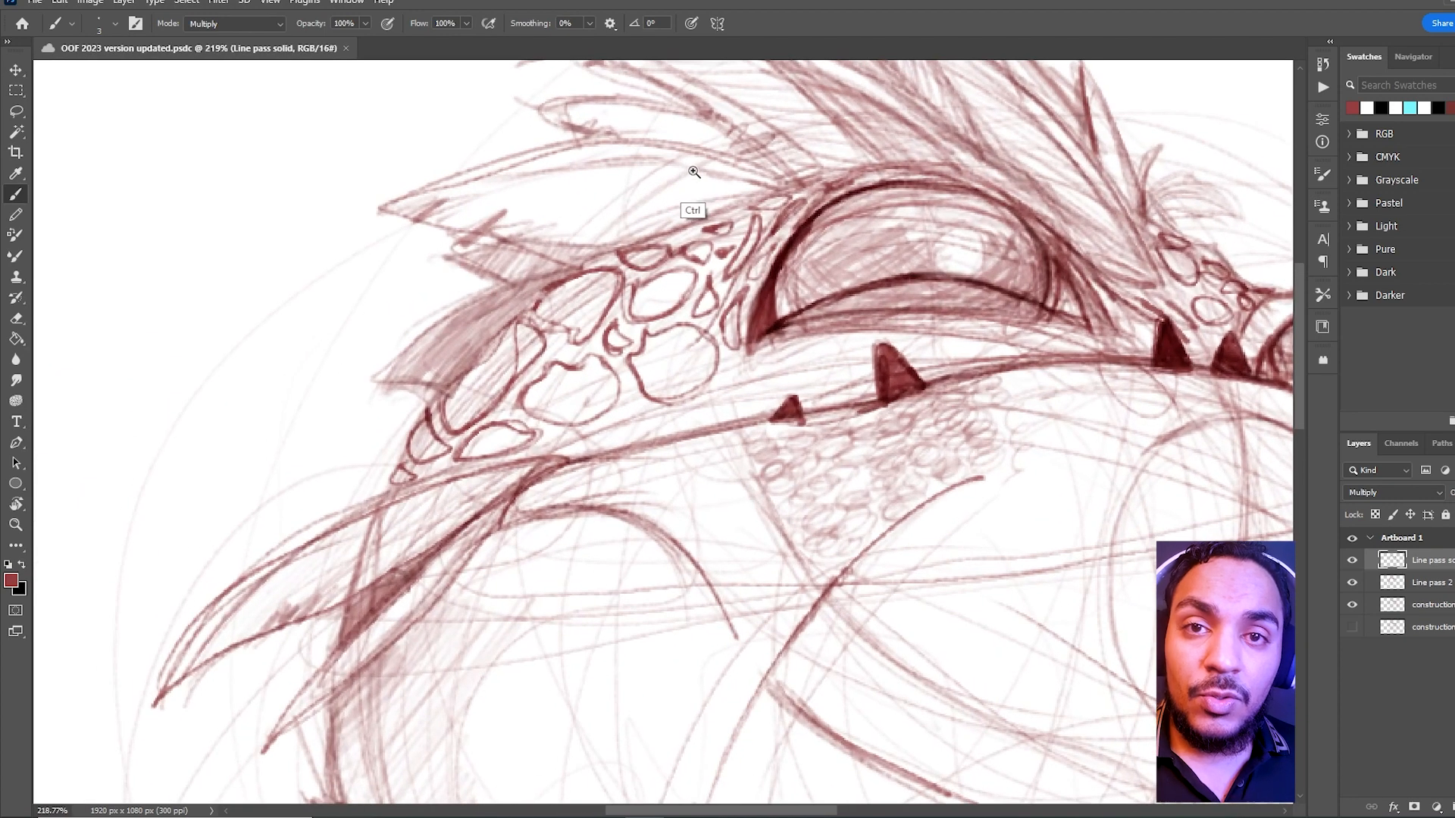
mouse_move(791, 252)
left_mouse_down()
mouse_move(790, 303)
mouse_move(797, 235)
mouse_move(798, 313)
mouse_move(788, 247)
mouse_move(779, 322)
left_mouse_up()
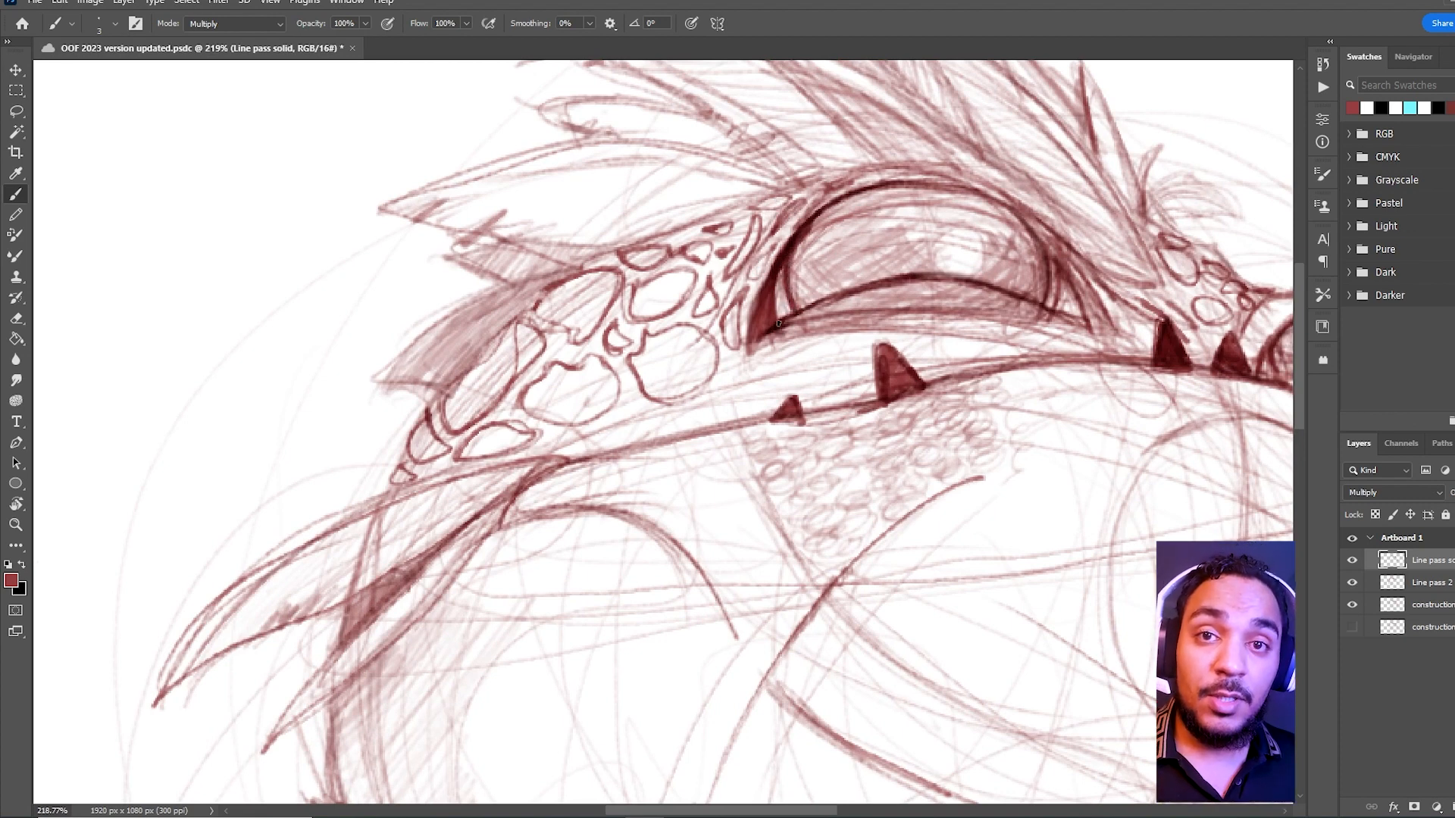
mouse_move(953, 221)
left_mouse_down()
mouse_move(939, 266)
mouse_move(975, 276)
mouse_move(959, 222)
mouse_move(940, 250)
mouse_move(971, 268)
mouse_move(977, 228)
mouse_move(930, 243)
mouse_move(940, 264)
mouse_move(997, 260)
left_mouse_up()
left_click_drag(1051, 204, 898, 260)
left_click_drag(1085, 226, 812, 289)
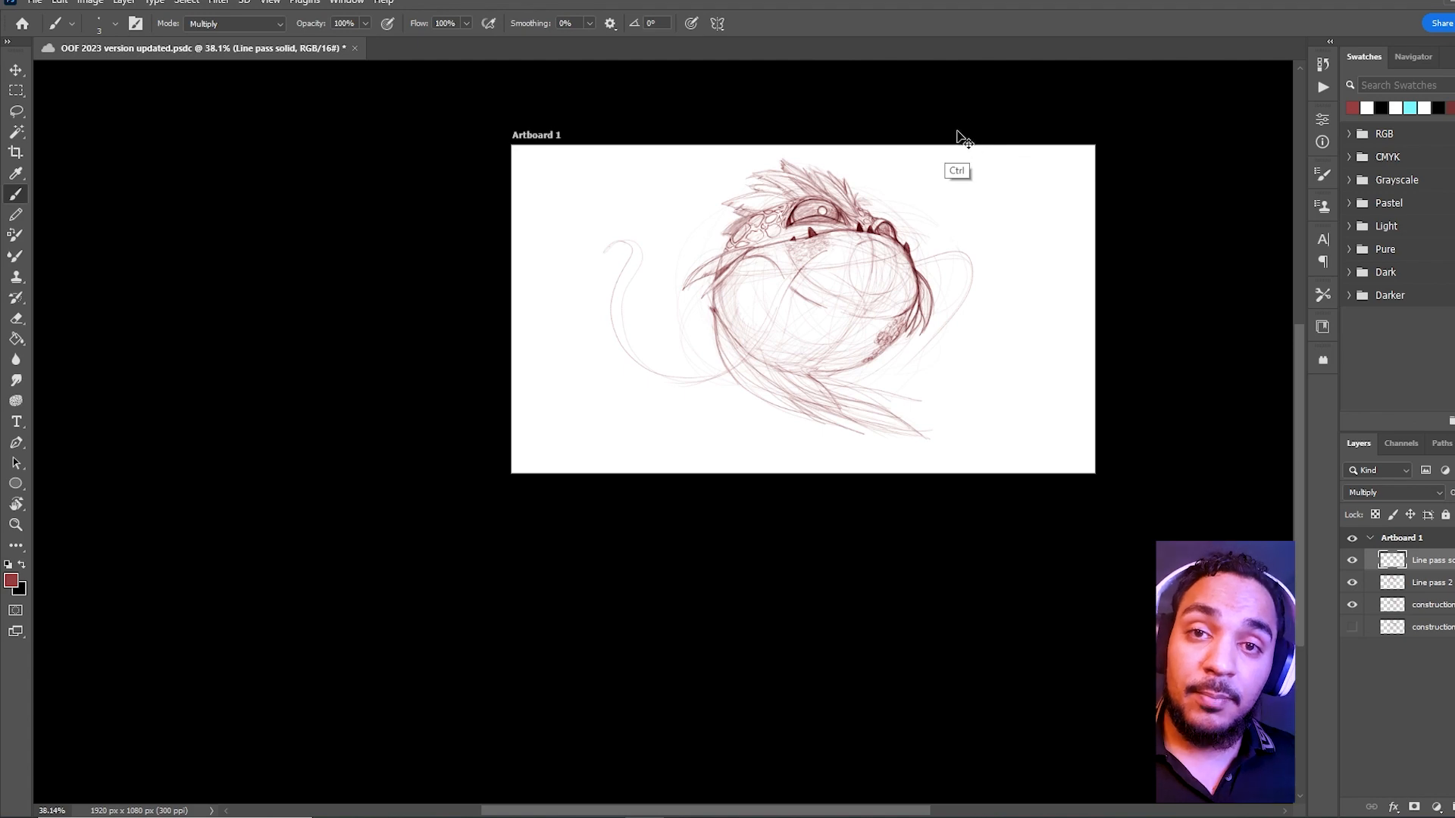
Draw fold lines below the scaled cheek and thin wavy creases across the rounded body
left_click_drag(845, 276, 820, 71)
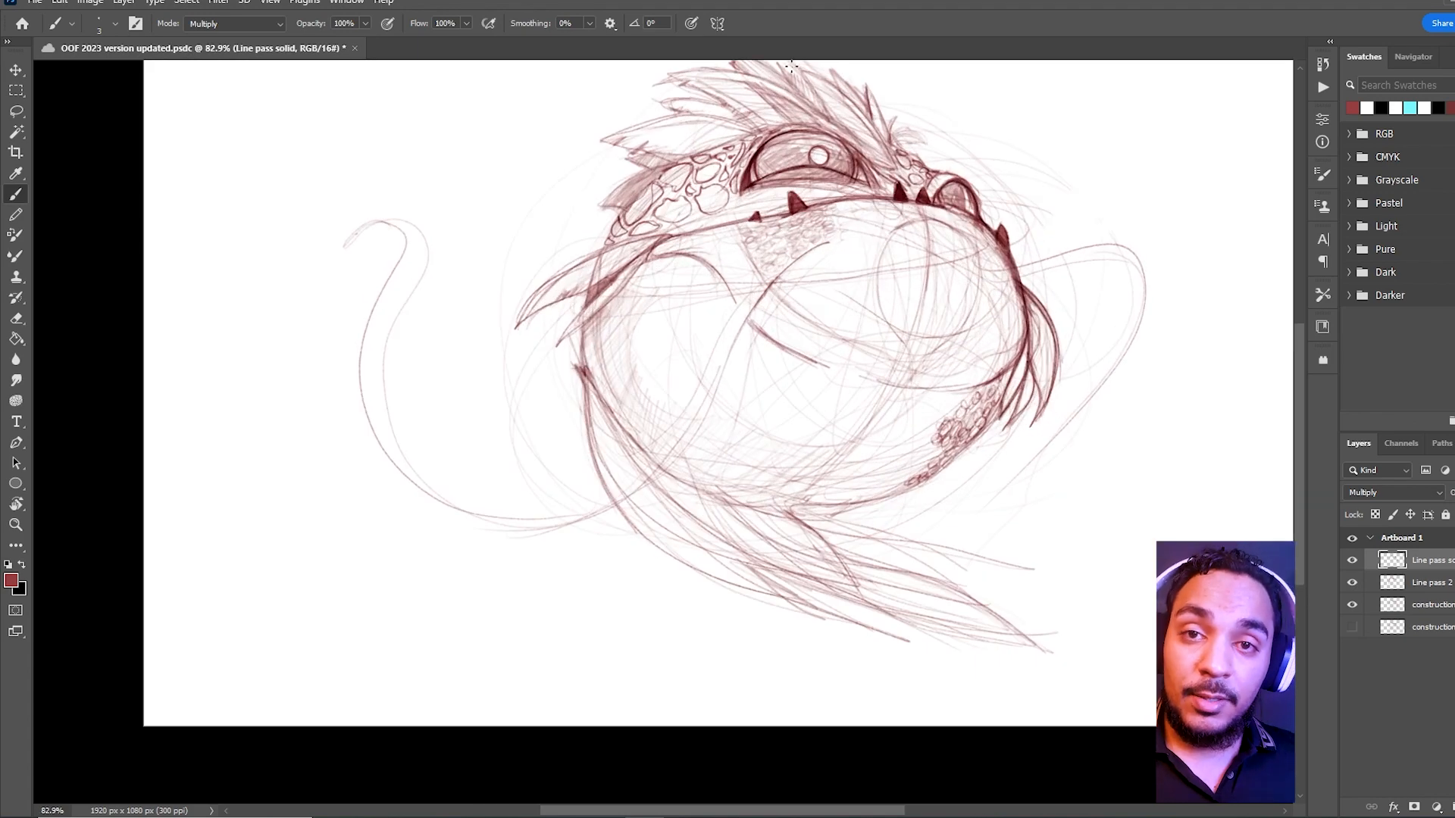
left_click_drag(676, 222, 711, 273)
mouse_move(653, 342)
left_mouse_down()
mouse_move(678, 287)
mouse_move(682, 344)
mouse_move(667, 356)
mouse_move(689, 305)
mouse_move(640, 366)
mouse_move(684, 290)
mouse_move(690, 357)
mouse_move(707, 319)
mouse_move(735, 318)
mouse_move(760, 278)
mouse_move(747, 343)
mouse_move(777, 259)
mouse_move(763, 247)
mouse_move(748, 342)
left_mouse_up()
mouse_move(769, 246)
left_mouse_down()
mouse_move(752, 338)
mouse_move(708, 364)
left_mouse_up()
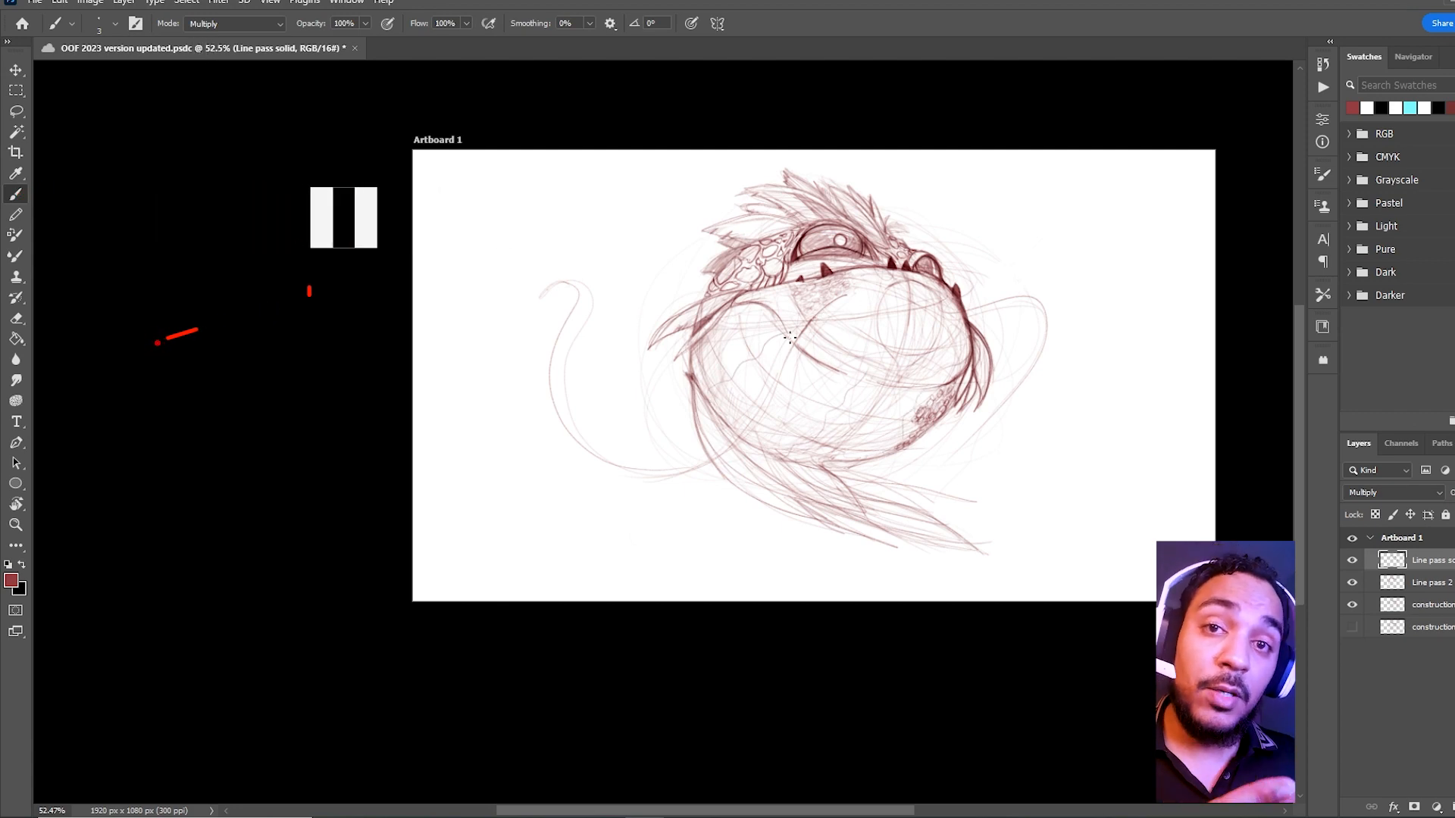
Hatch shading along the body's edge below the cheek fins and save the document
scroll(765, 349, "up", 5)
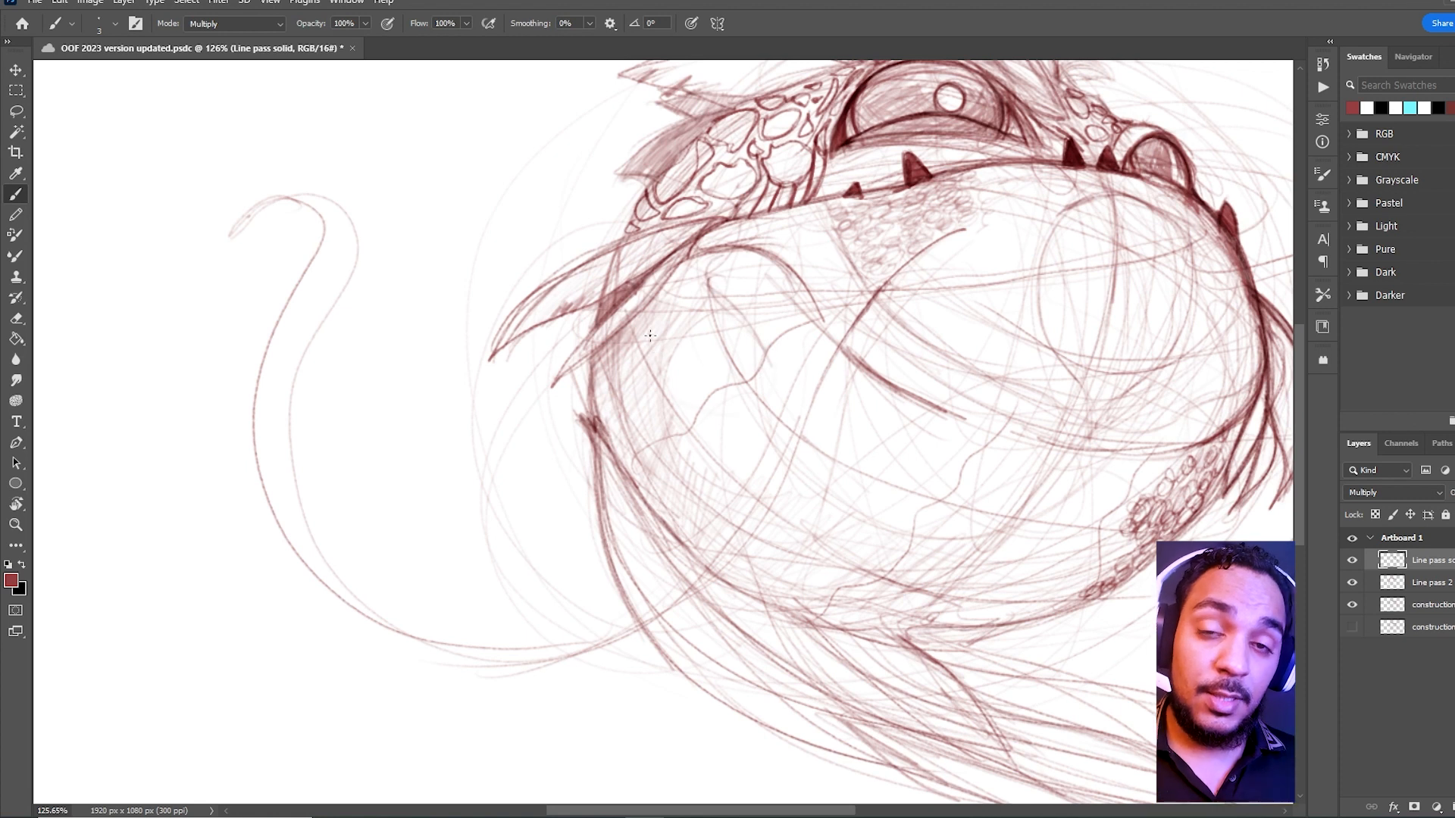
mouse_move(637, 341)
left_mouse_down()
mouse_move(716, 441)
mouse_move(673, 409)
mouse_move(695, 433)
left_mouse_up()
left_click_drag(684, 404, 699, 438)
left_click_drag(804, 365, 740, 482)
left_click_drag(808, 251, 652, 266)
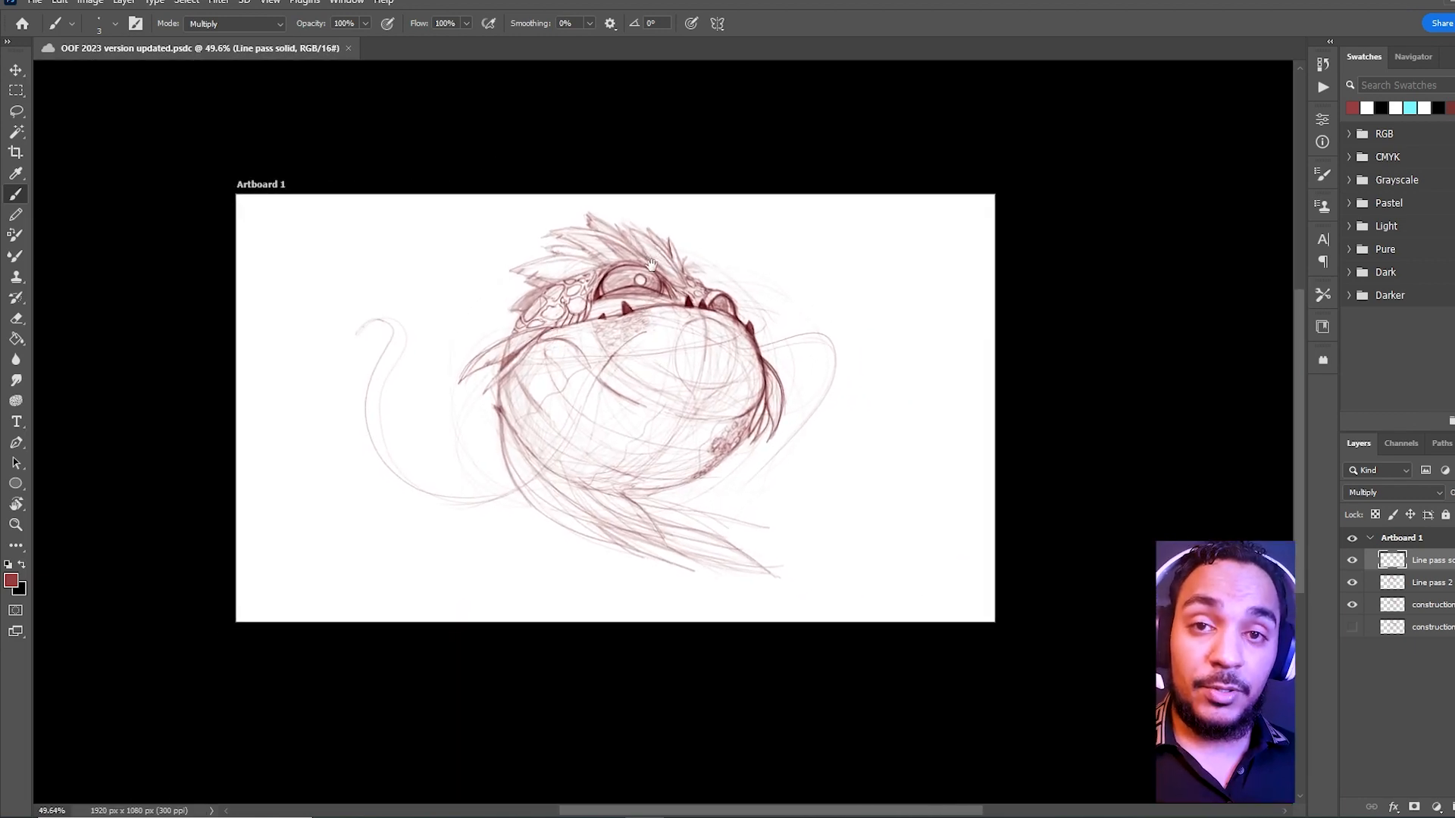
Thicken the curling tentacle with inner lines and add segment marks along the tentacles crossing and beside the body
left_click_drag(383, 368, 401, 345)
left_click_drag(885, 312, 871, 304)
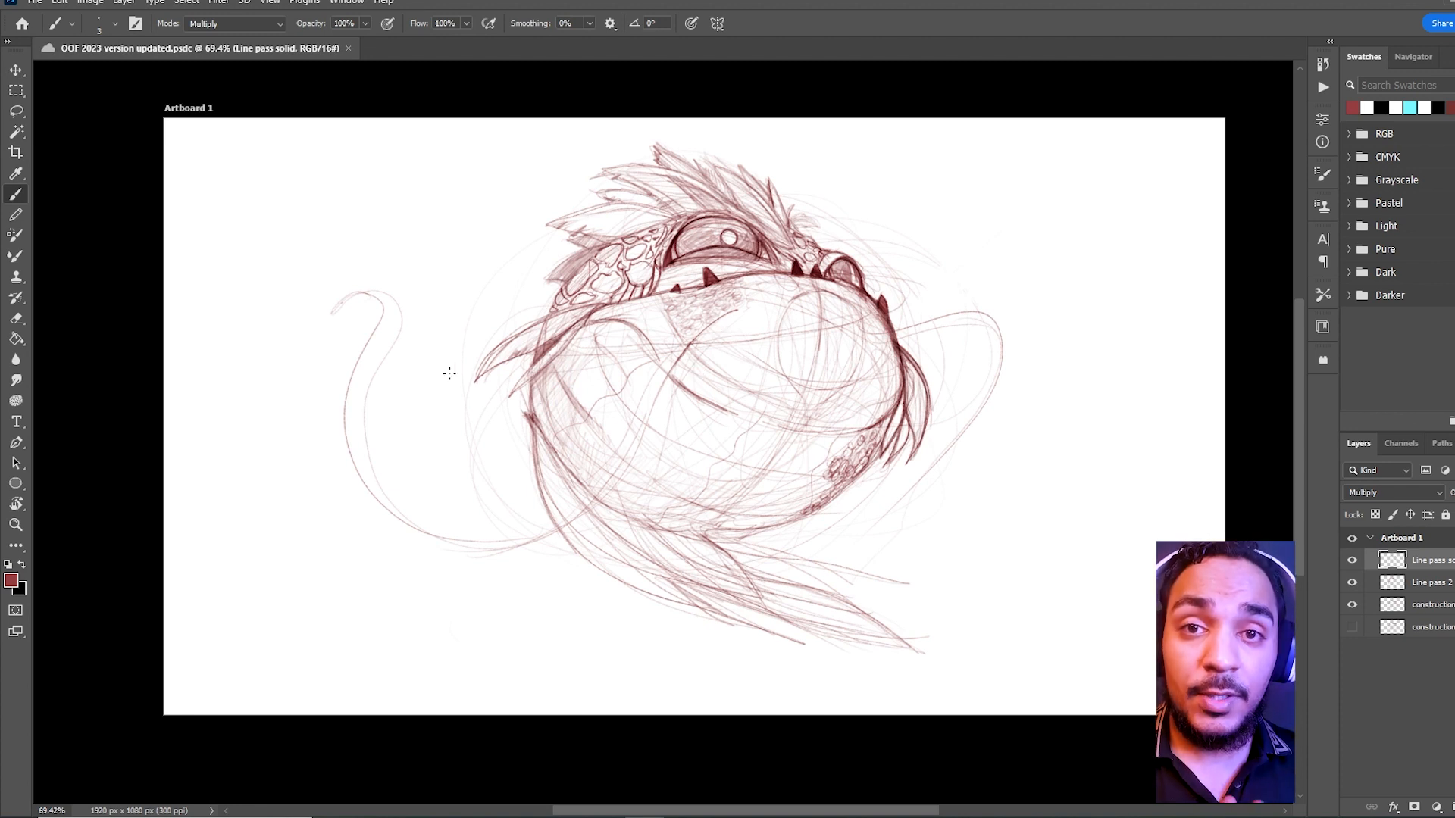
left_click_drag(362, 365, 365, 374)
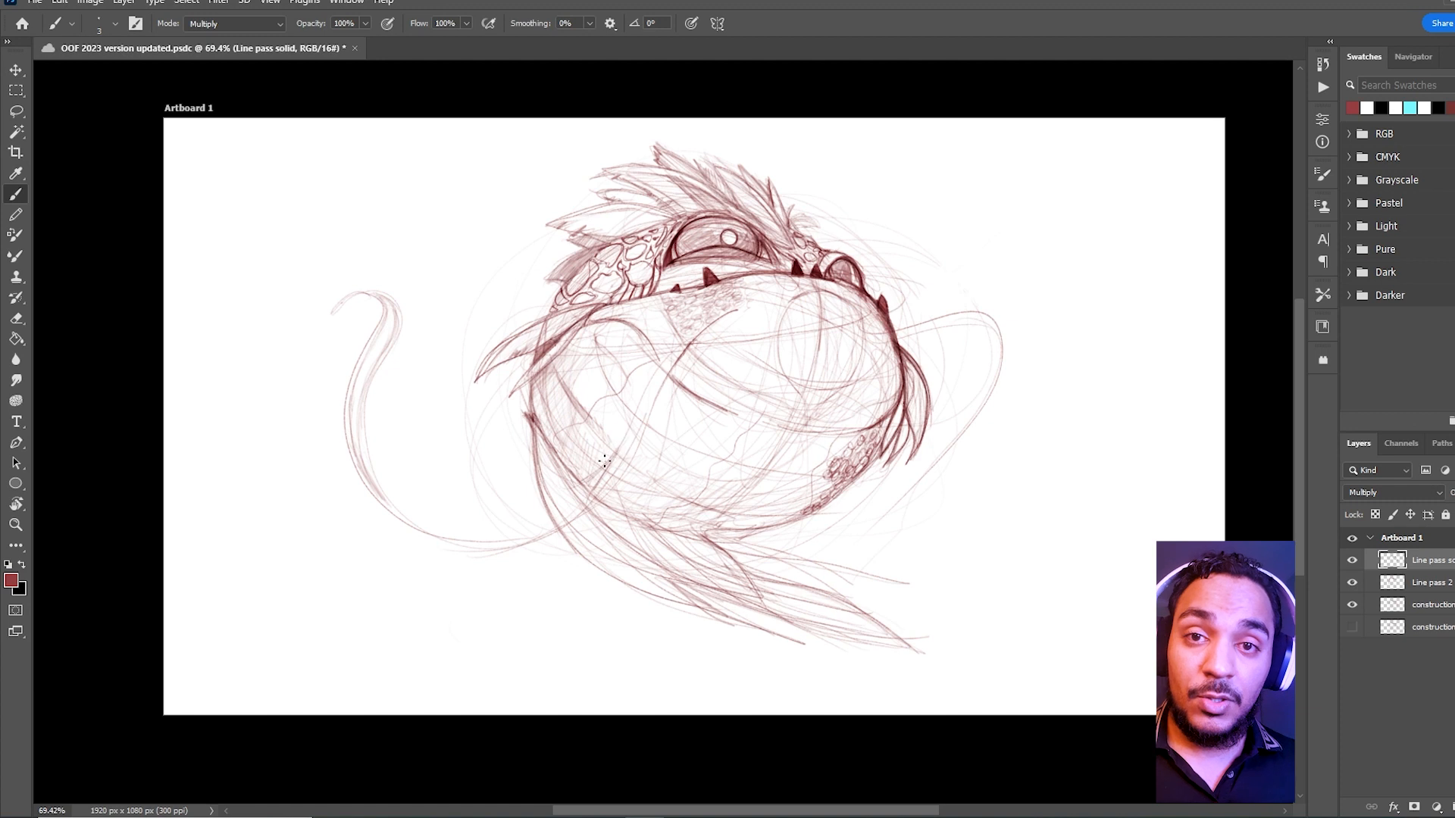
left_click_drag(677, 351, 613, 467)
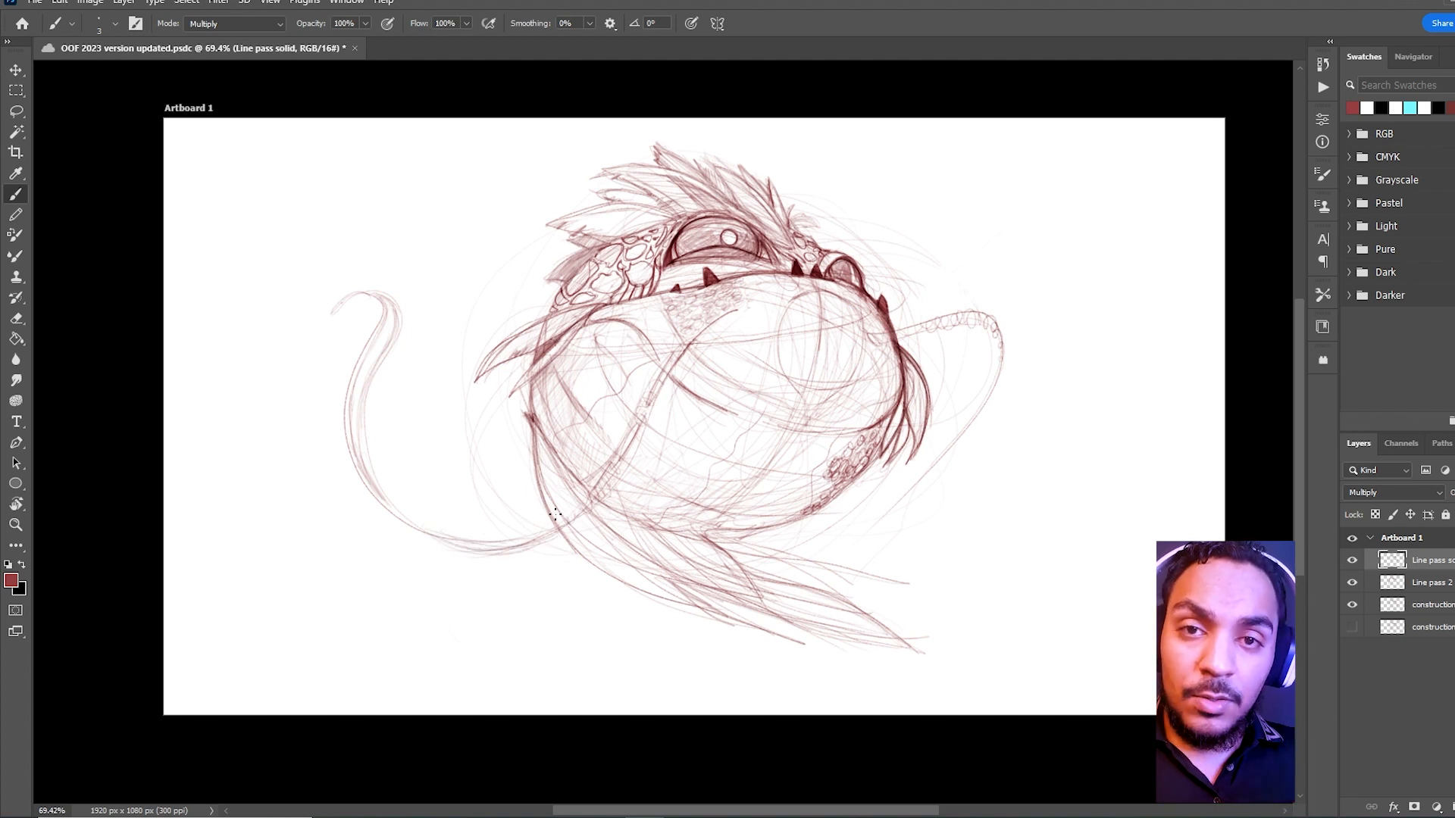
Darken the base of the feathery head fins where they meet the large eye and scaled cheek
key("ctrl+space")
left_click_drag(559, 285, 542, 353)
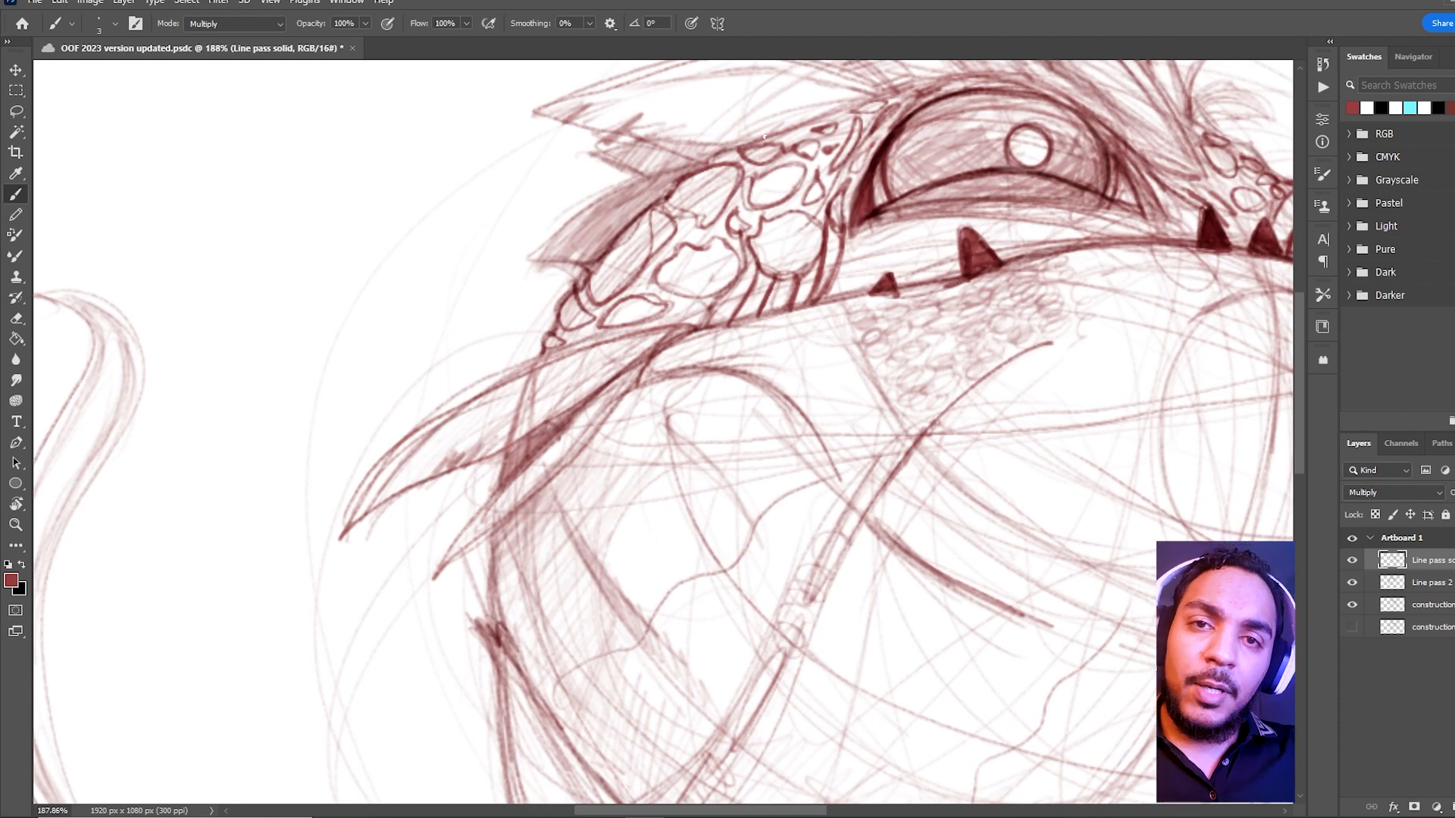
left_click_drag(816, 135, 617, 166)
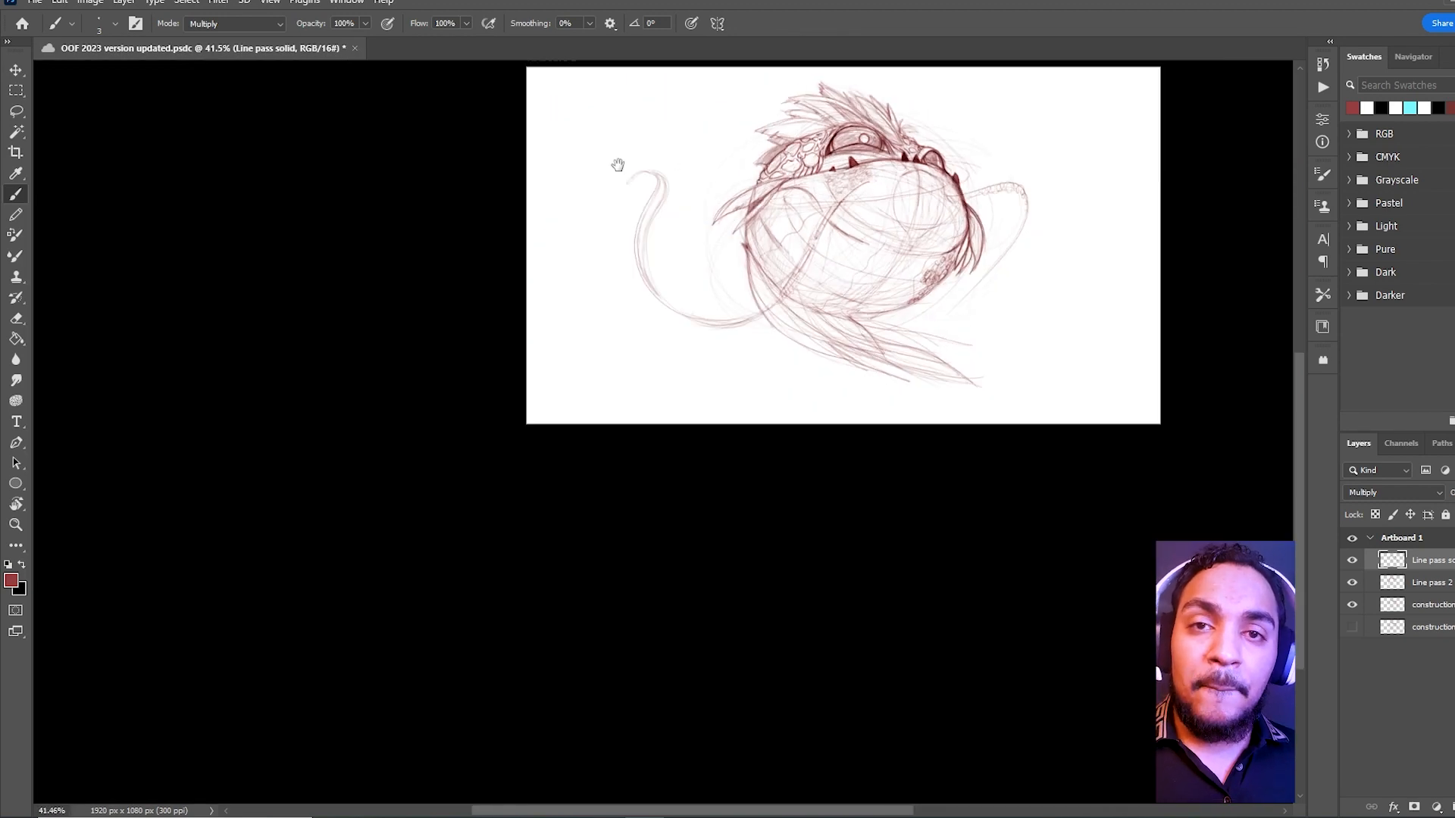
left_click_drag(709, 295, 586, 453)
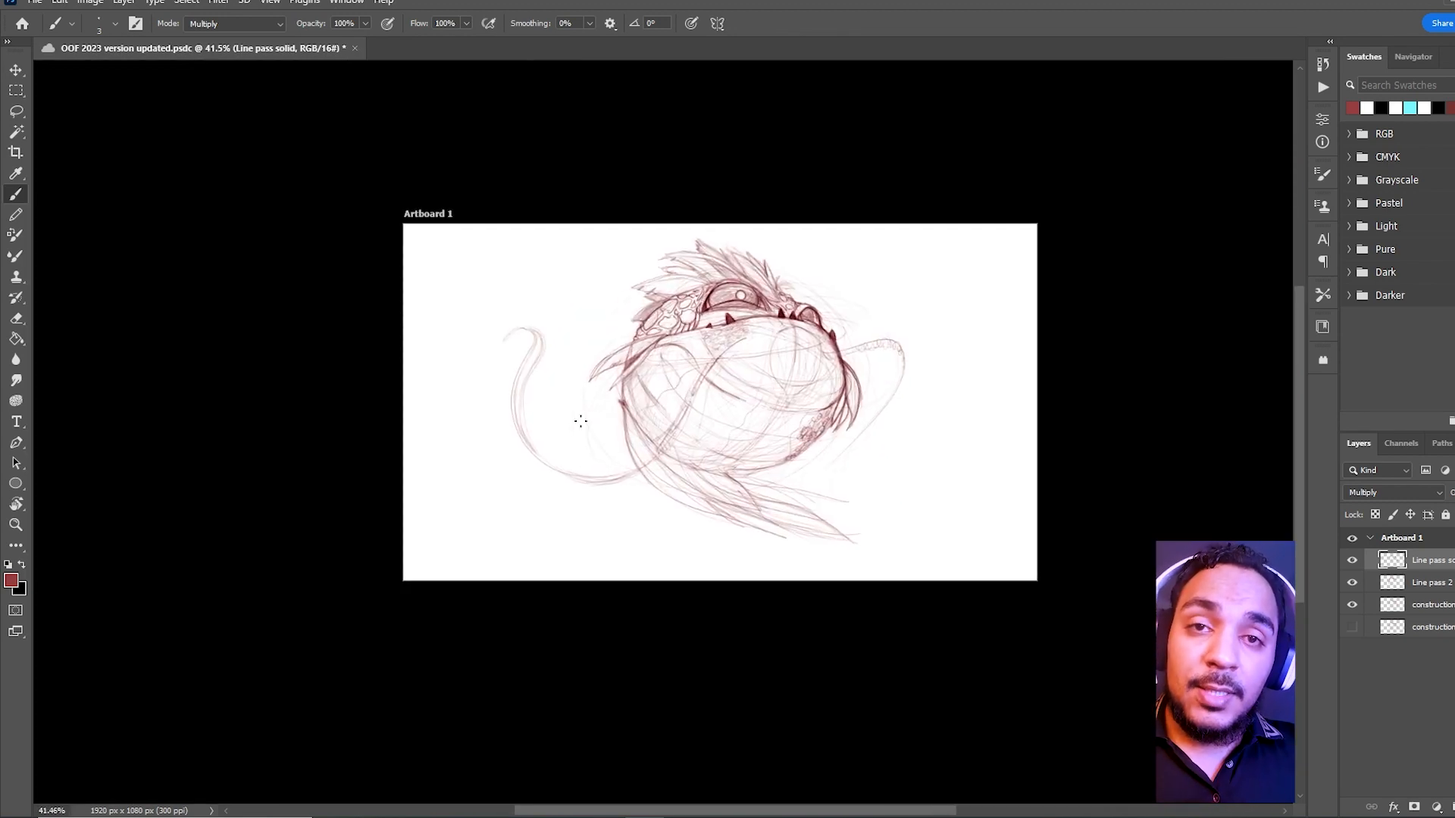
left_click_drag(693, 290, 800, 281)
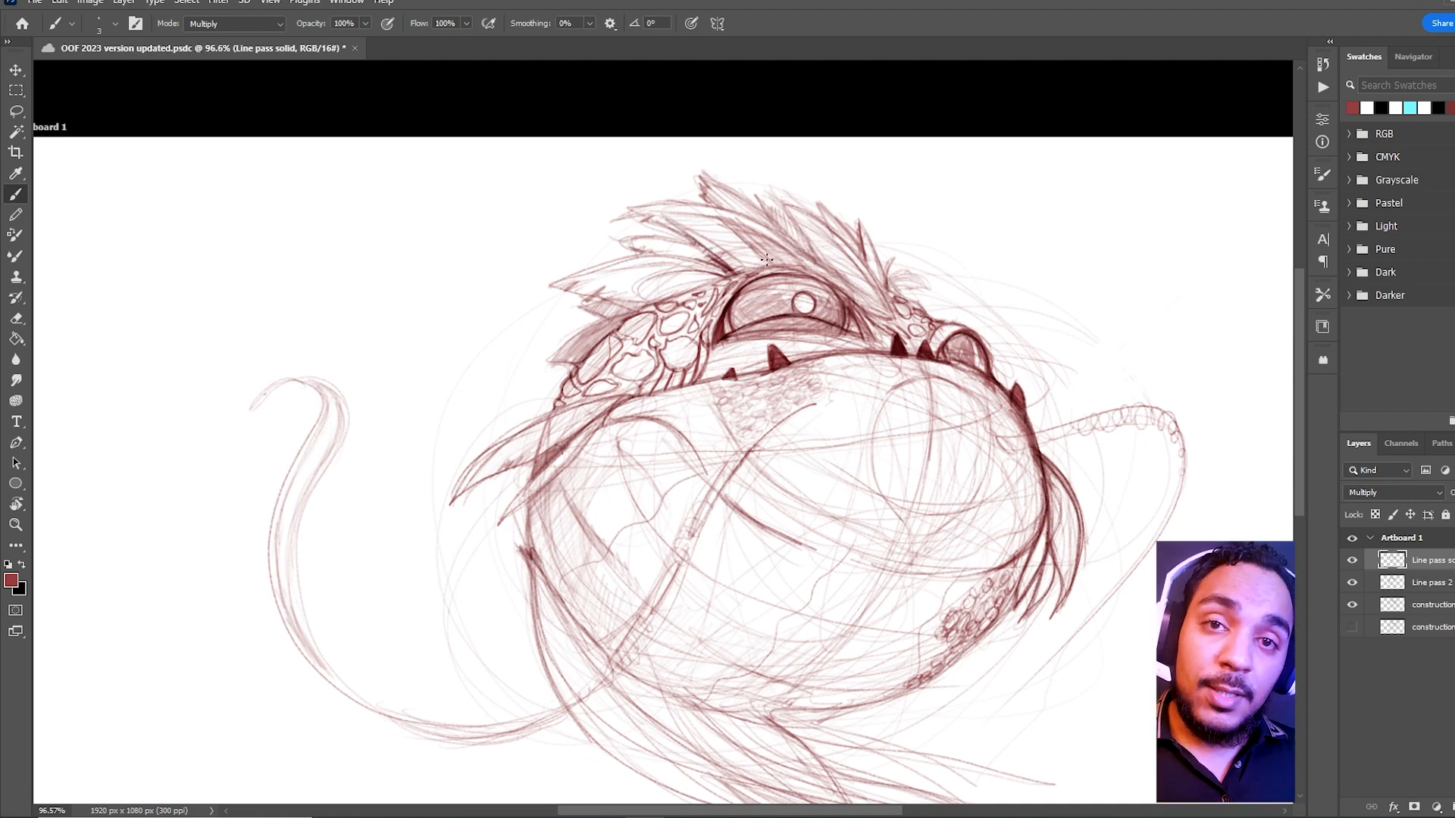
scroll(740, 373, "down", 5)
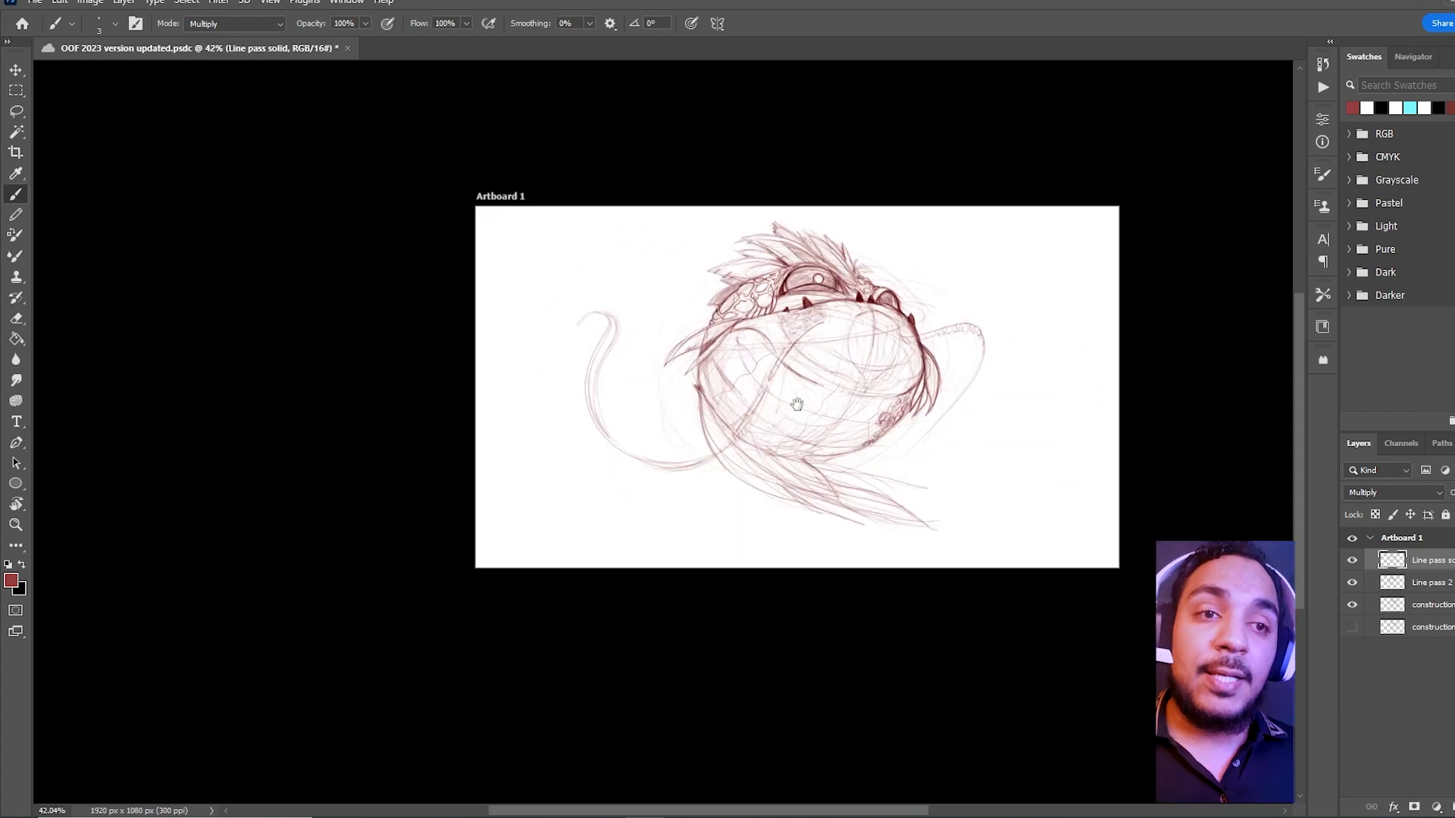
Compare the construction, Line pass 2 and Line pass solid stages by hiding and showing their layers in turn
left_click(1357, 570)
left_click(1356, 570)
left_click(1352, 561)
left_click(1352, 583)
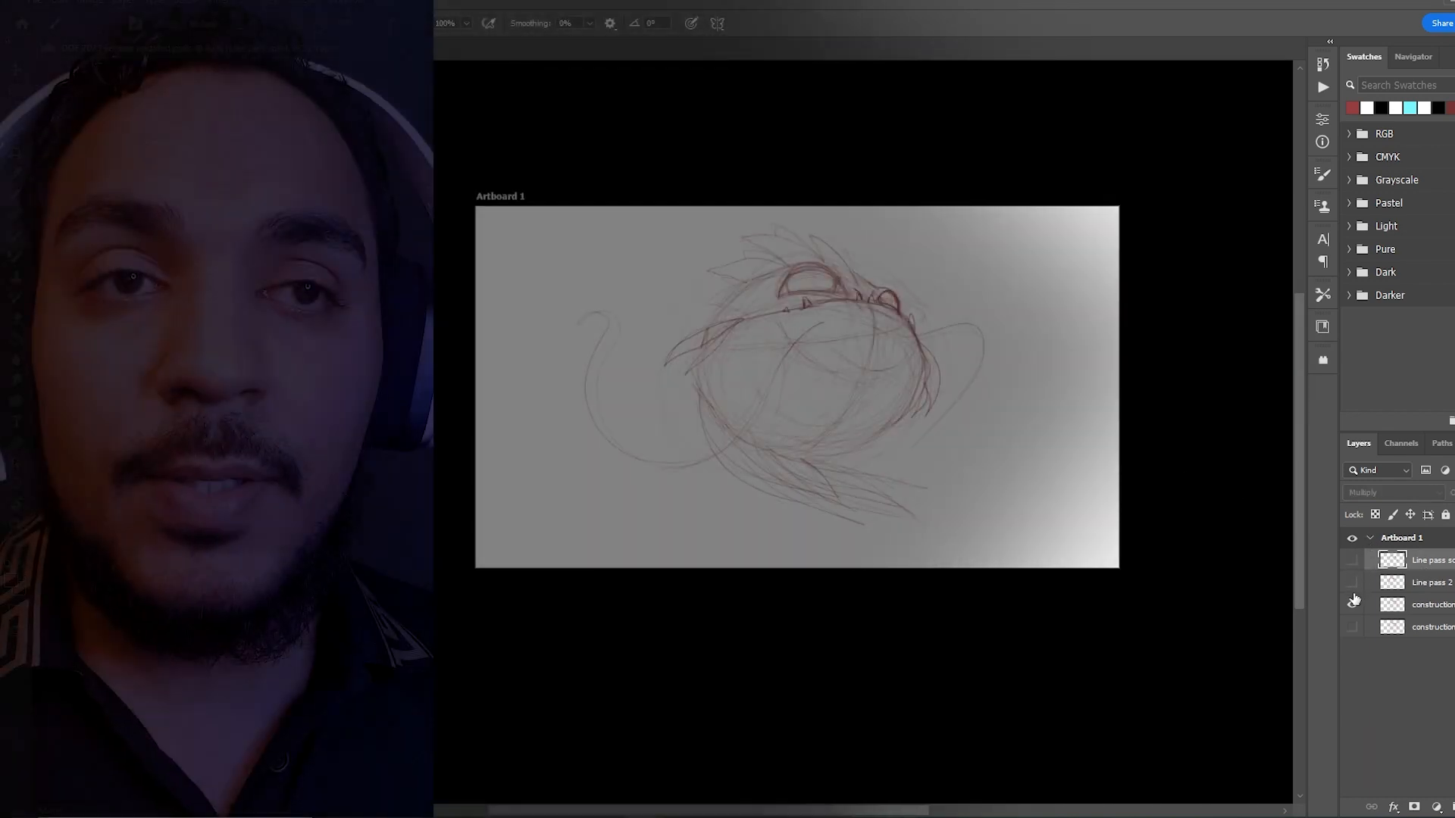
left_click(1351, 604)
left_click(1351, 605)
left_click(1352, 583)
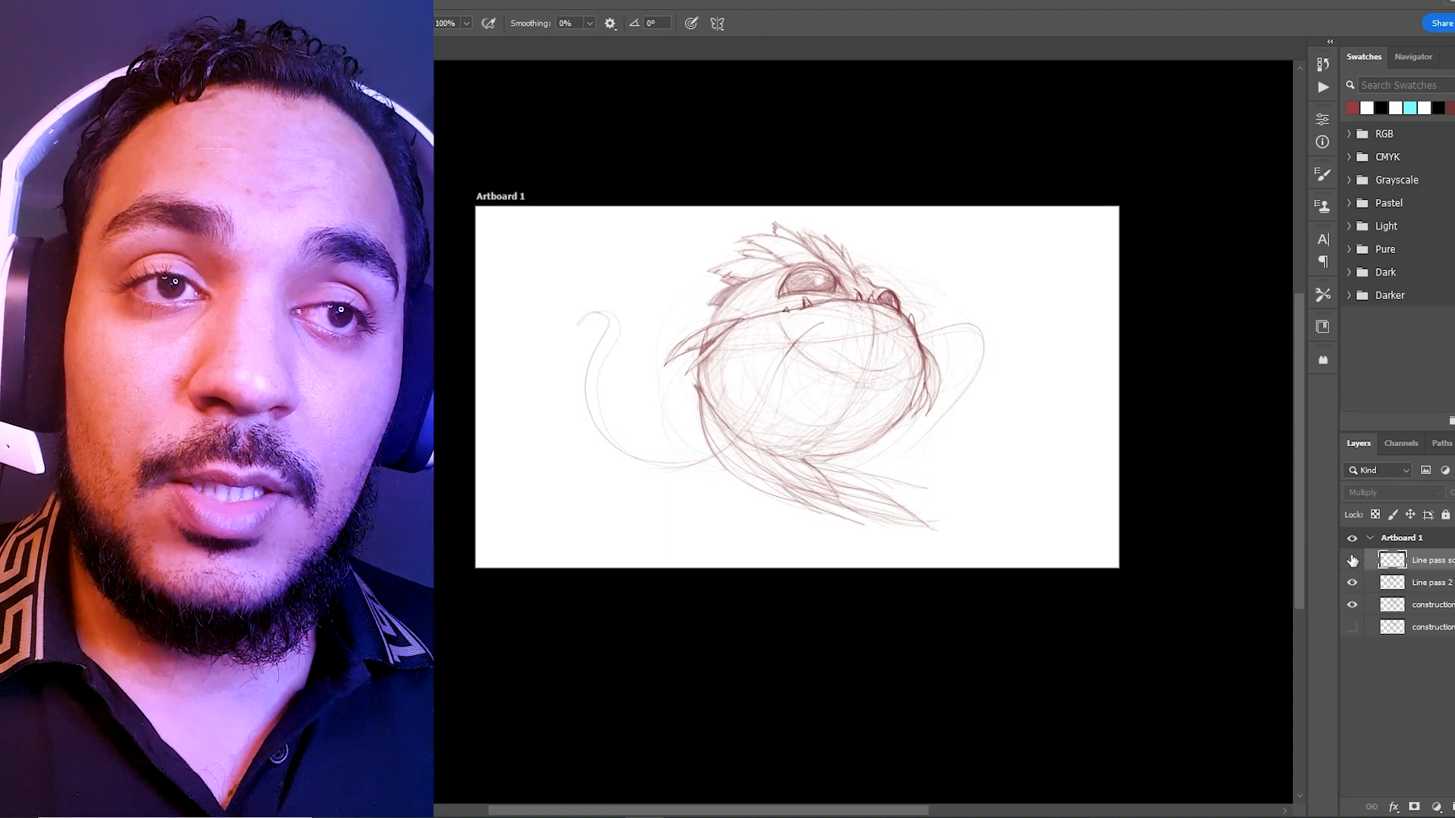
left_click(1352, 561)
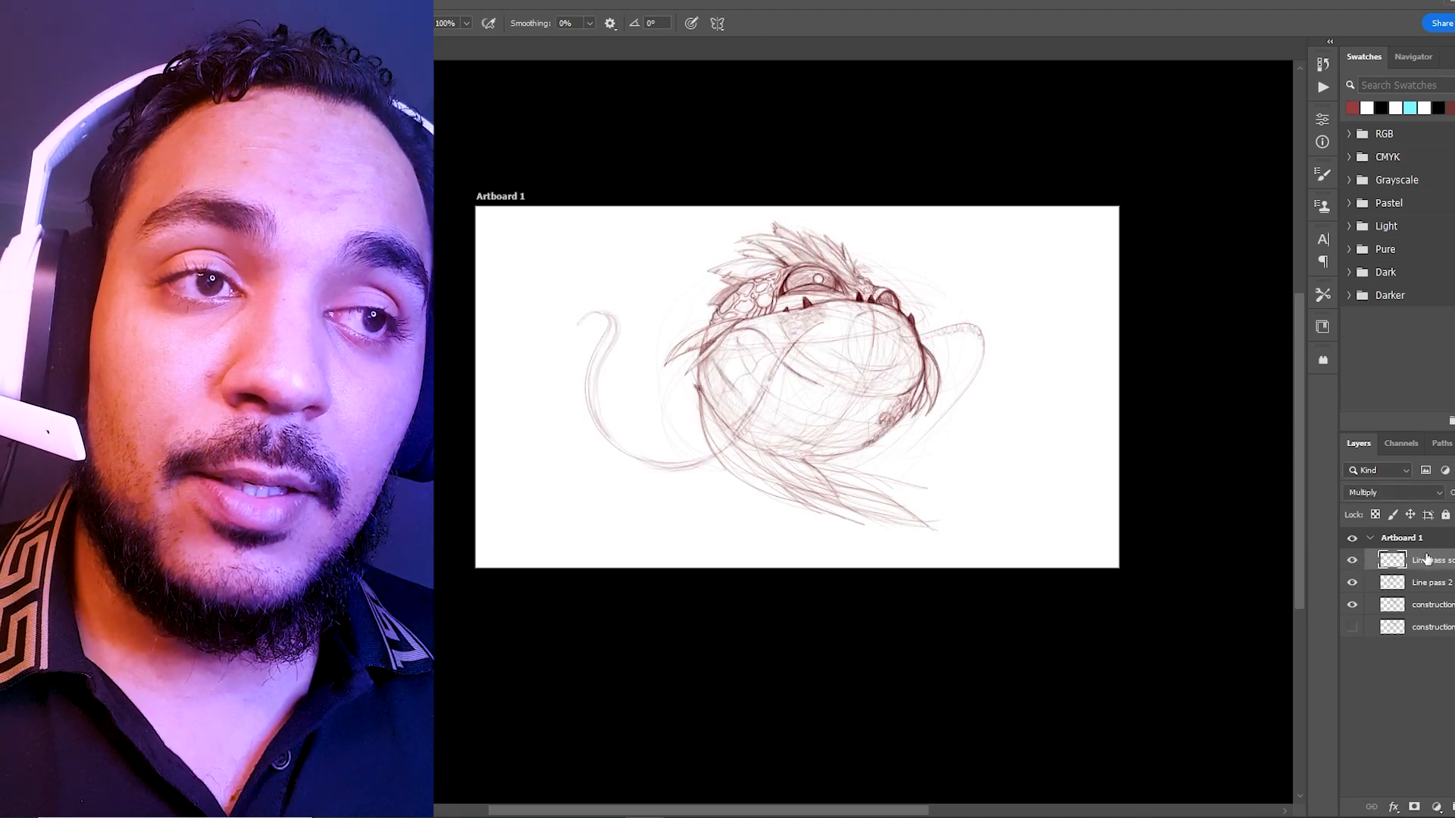
Shade the upper lip beneath the large eye and define the scale patch below the front teeth
scroll(773, 321, "up", 5)
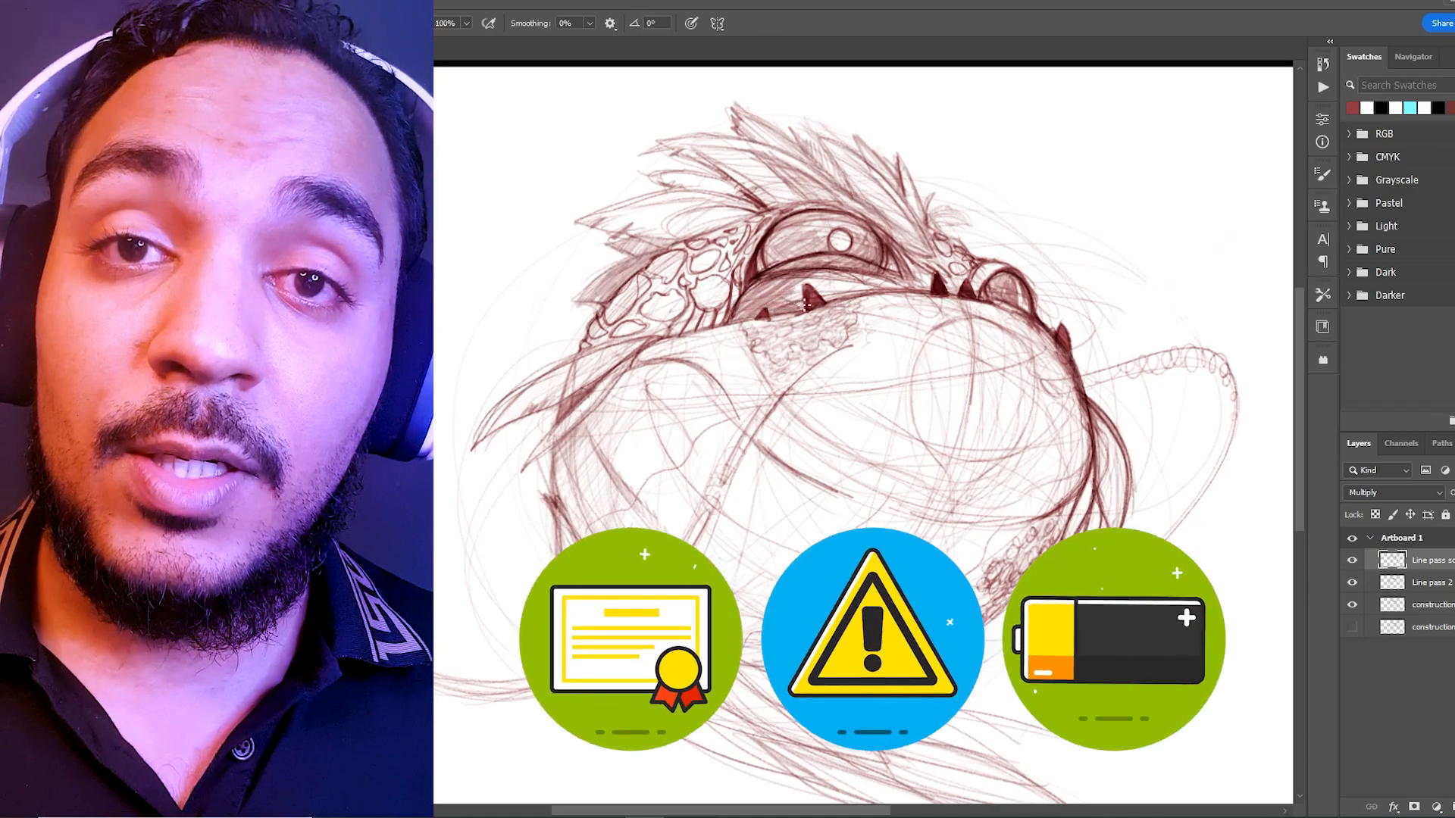
left_click_drag(968, 265, 883, 265)
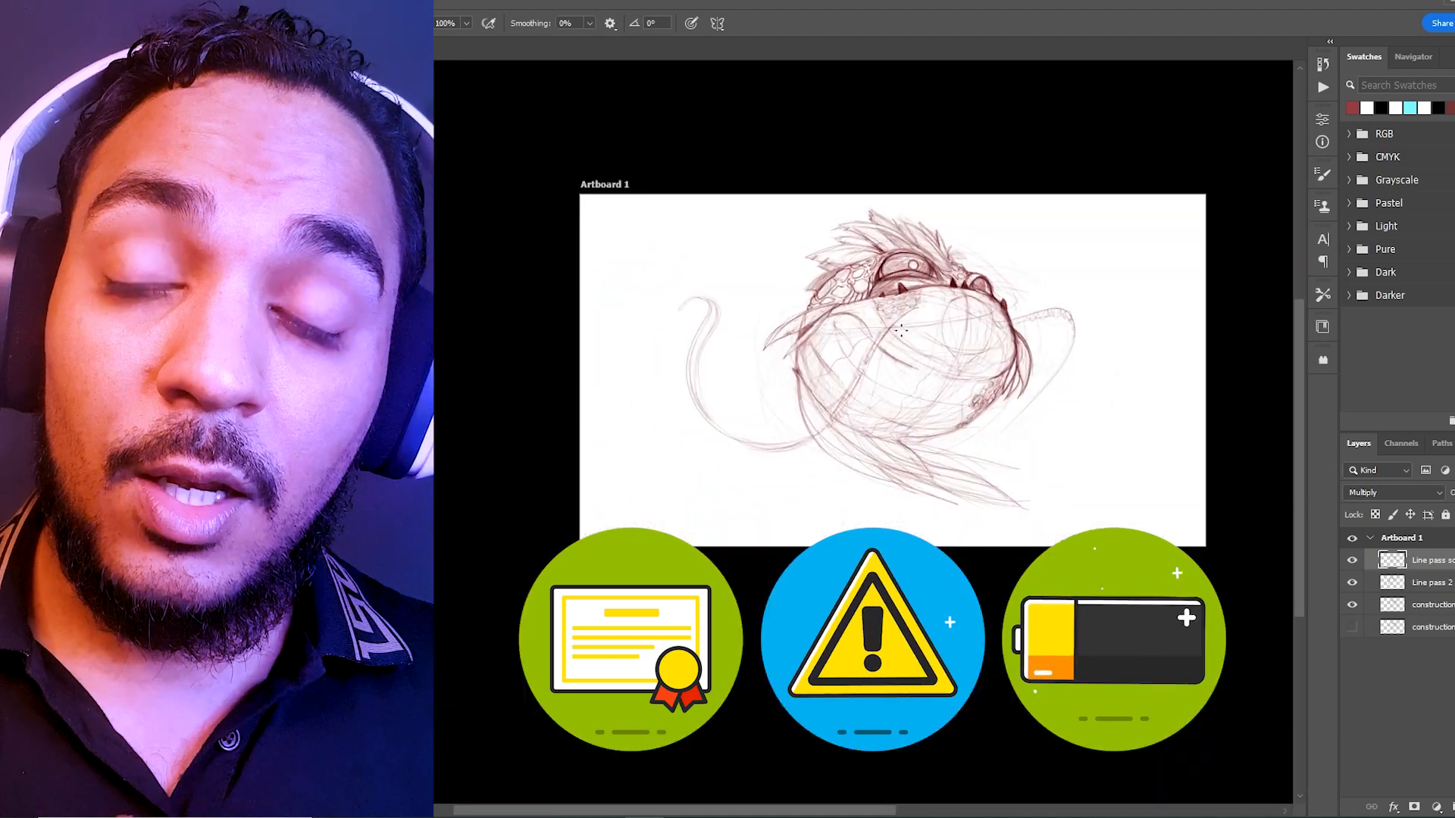
left_click_drag(983, 403, 801, 315)
left_click_drag(729, 235, 807, 235)
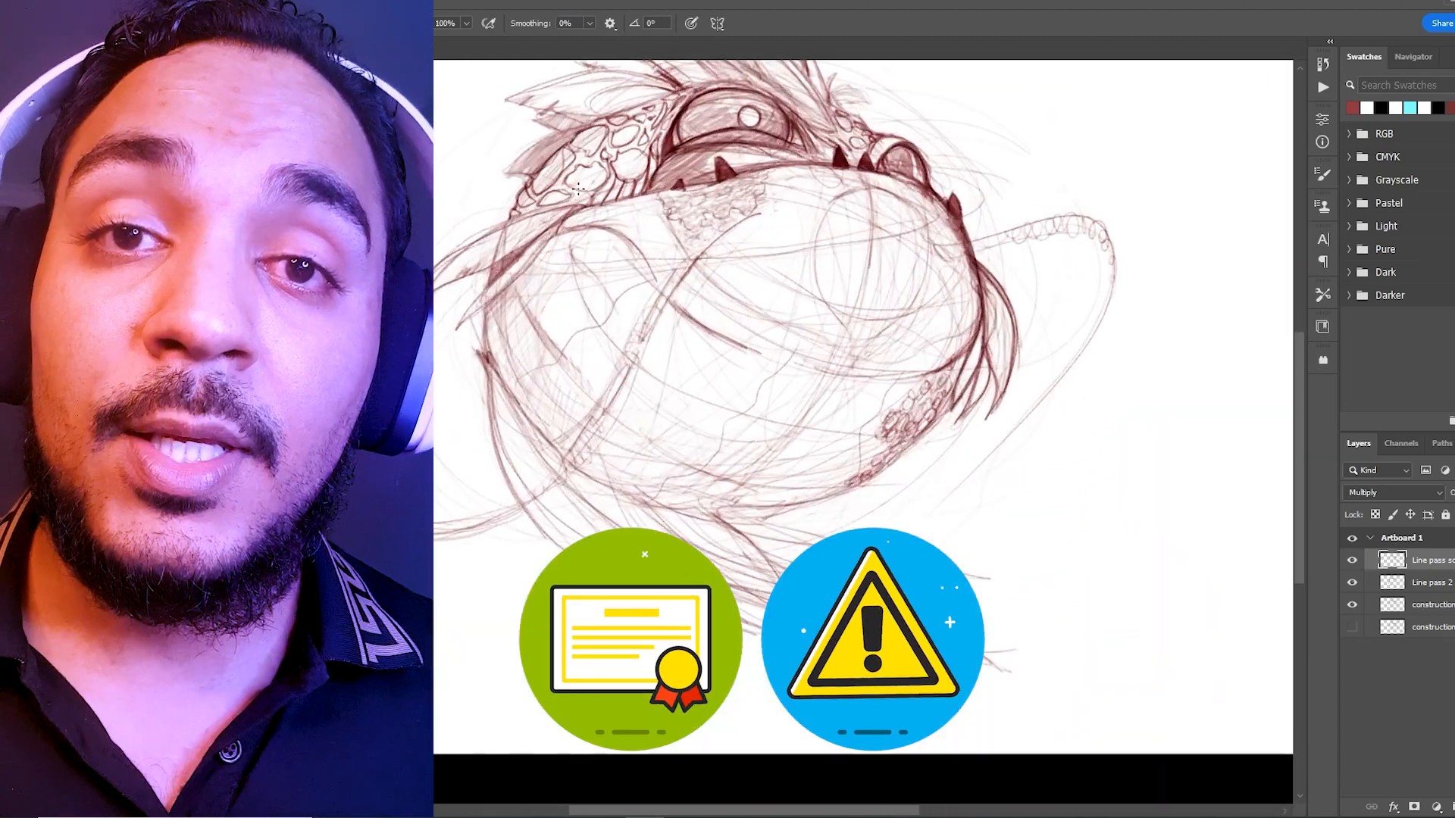
Add small dark spots scattered across the rounded body
left_click_drag(798, 322, 815, 360)
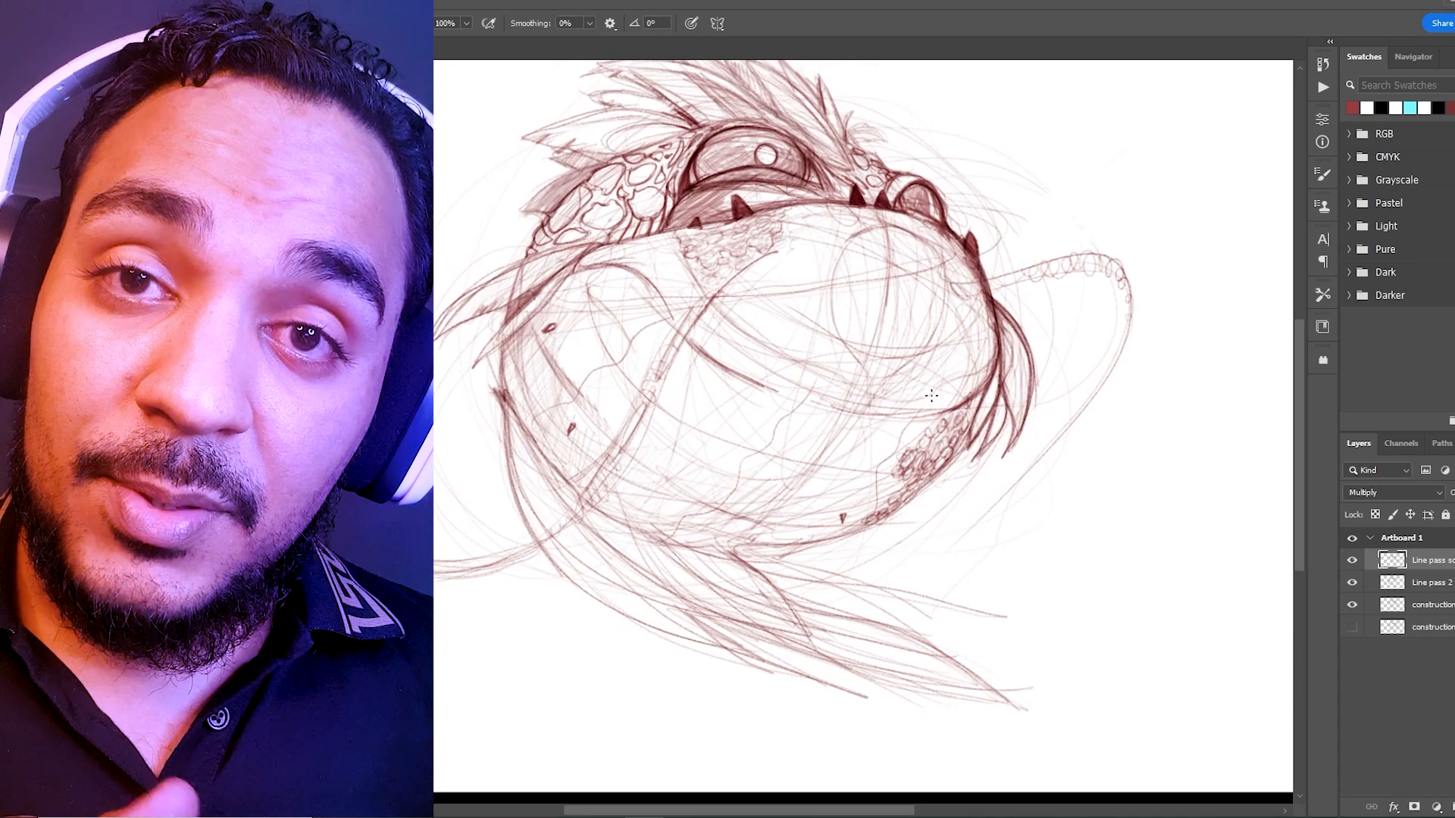
left_click_drag(1020, 294, 870, 285)
mouse_move(915, 367)
left_mouse_down()
mouse_move(948, 341)
mouse_move(1044, 362)
left_mouse_up()
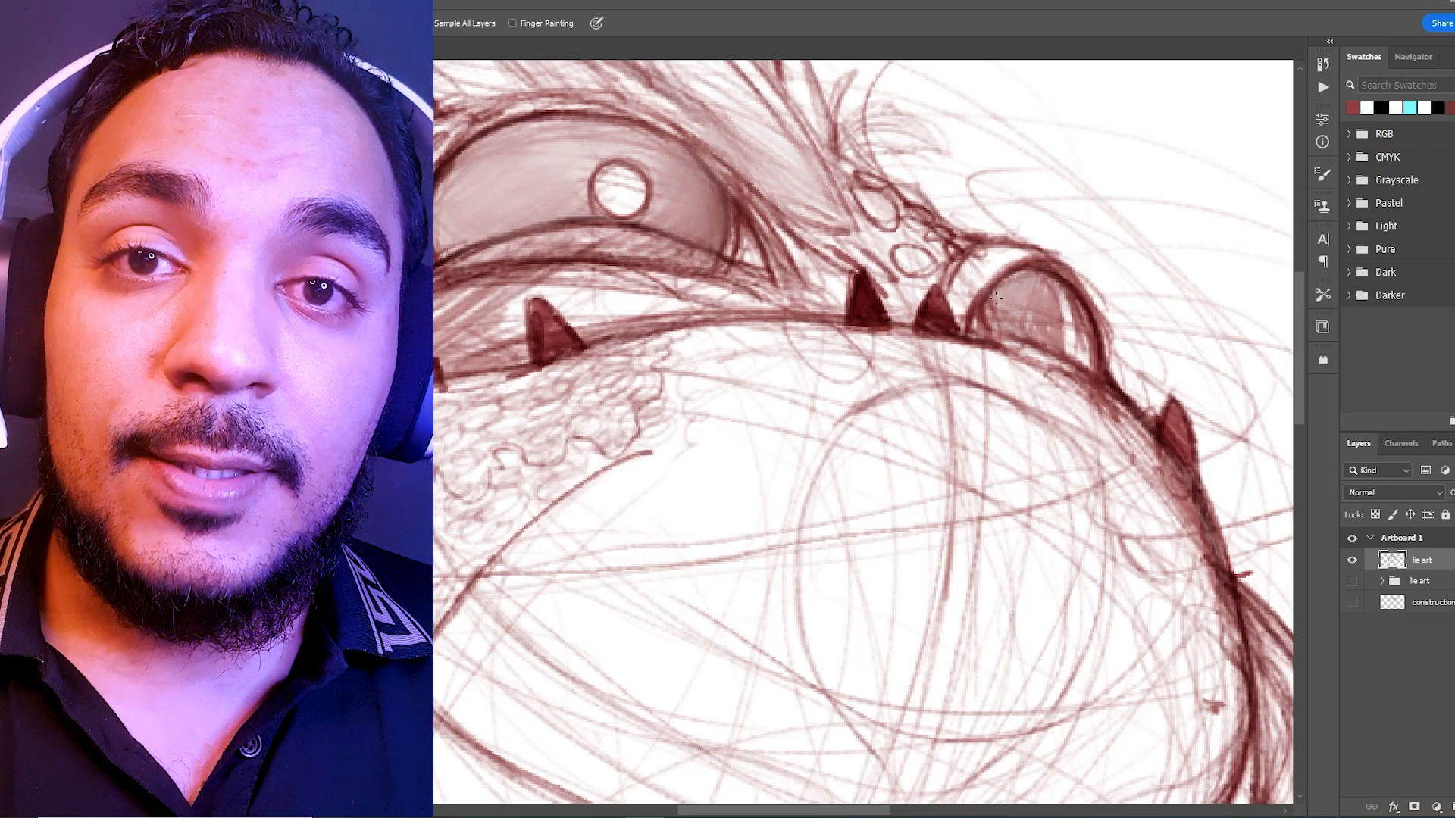
Smudge the shading inside the small eye and along the feathery fins above the scaled cheek at 20% strength
mouse_move(1050, 287)
left_mouse_down()
mouse_move(1072, 334)
mouse_move(1077, 312)
left_mouse_up()
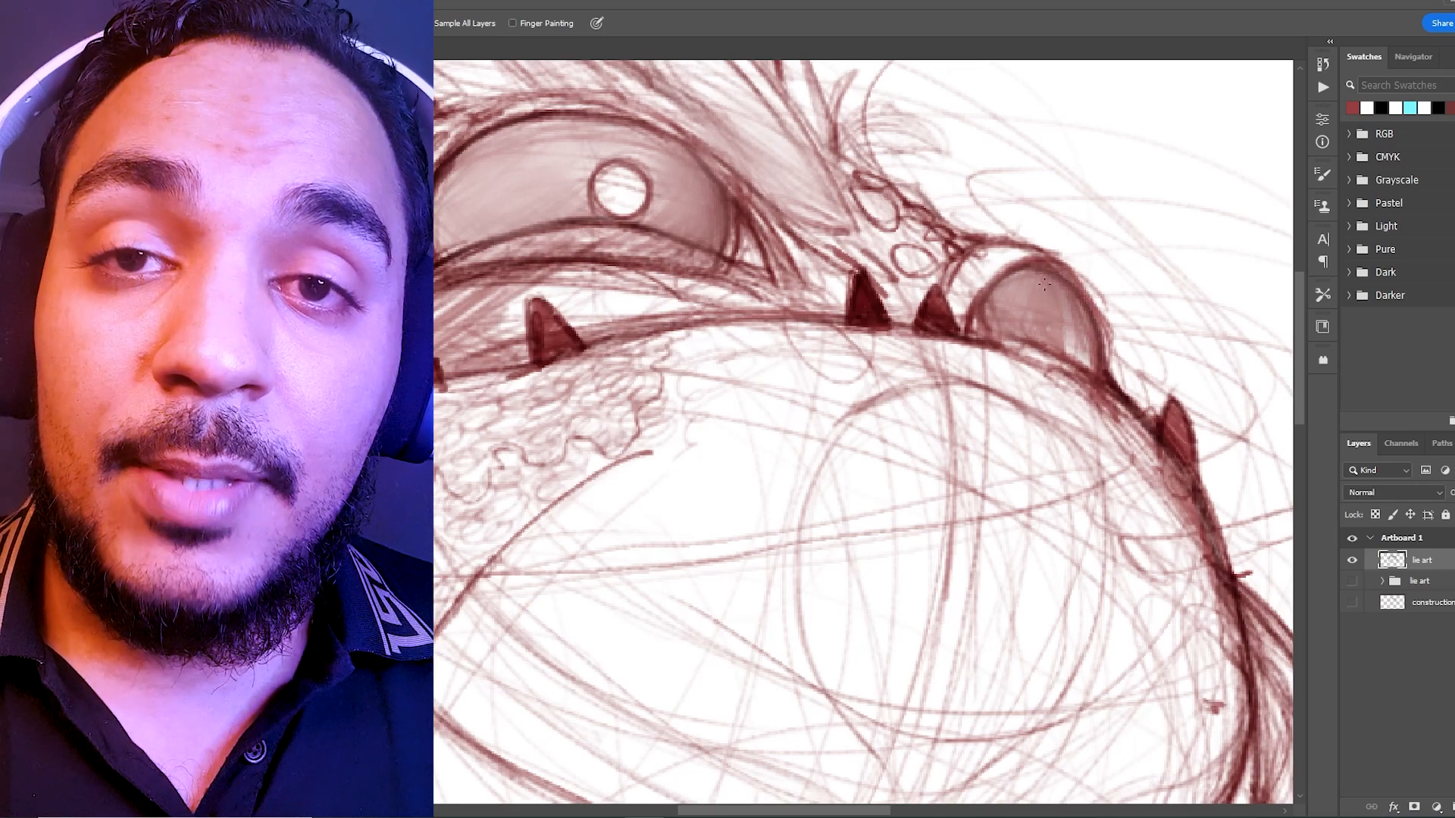
left_click_drag(1085, 341, 913, 407)
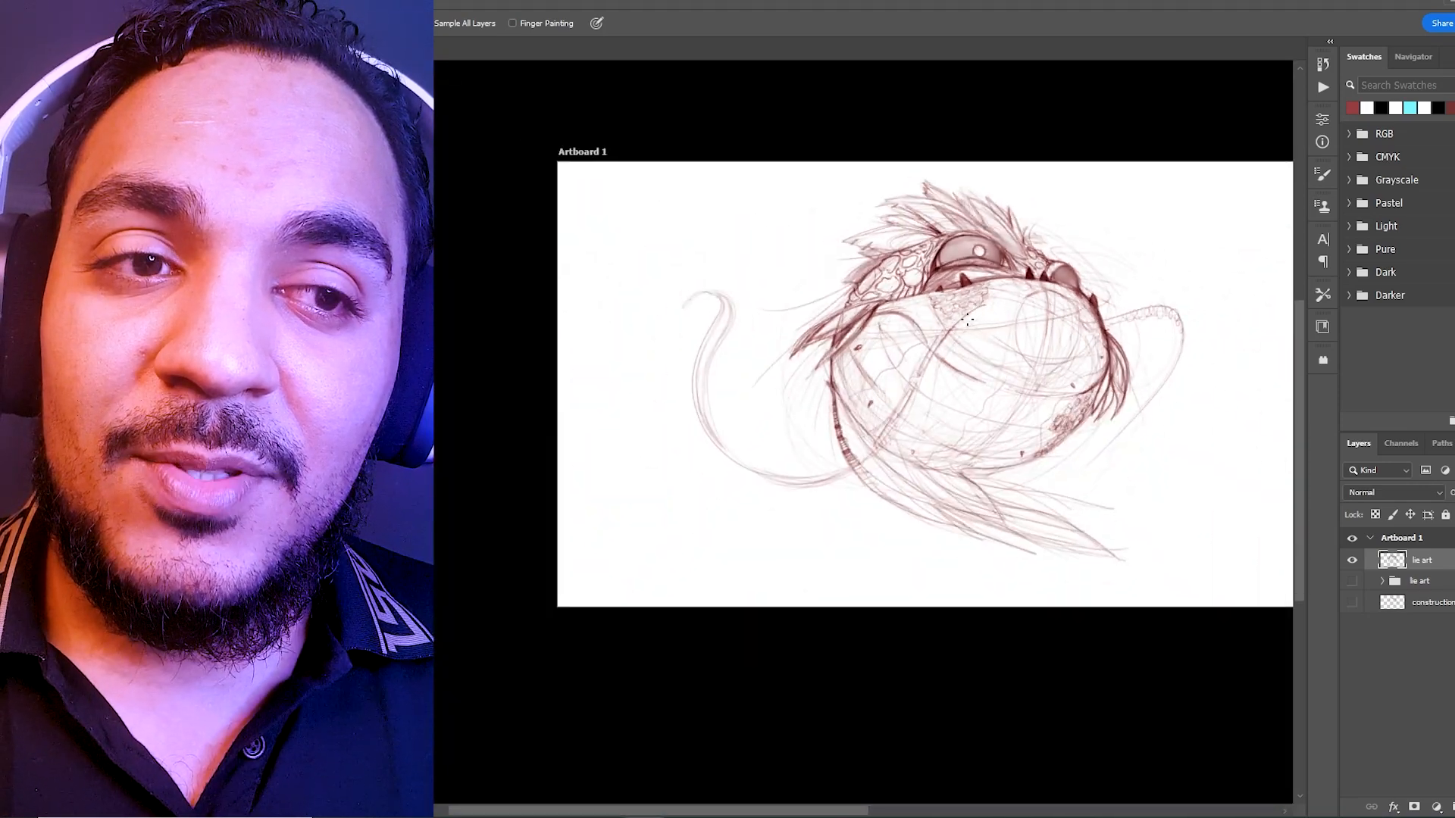
left_click_drag(923, 230, 977, 218)
mouse_move(703, 364)
left_mouse_down()
mouse_move(657, 391)
mouse_move(714, 389)
mouse_move(737, 353)
left_mouse_up()
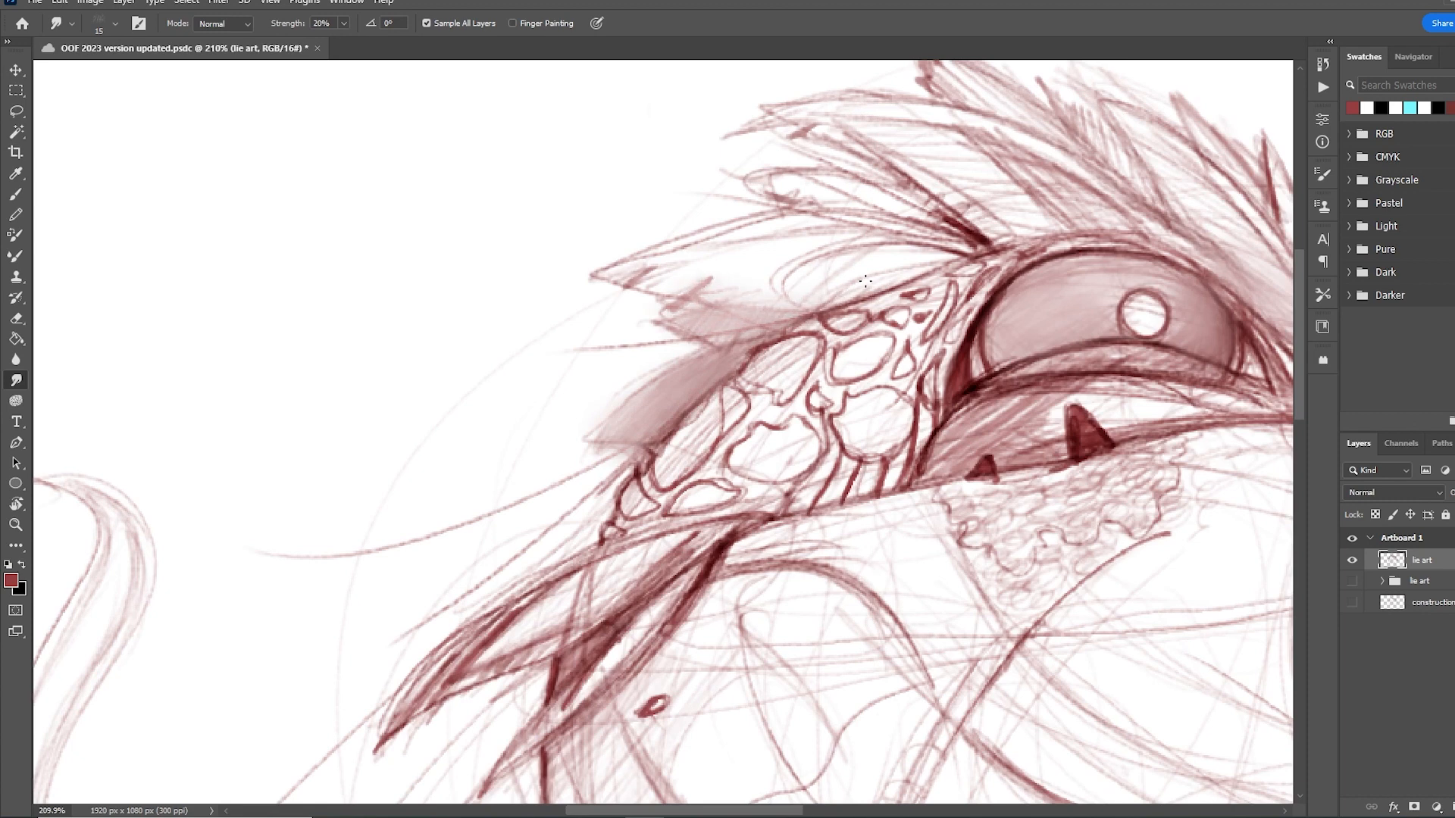
mouse_move(864, 279)
left_mouse_down()
mouse_move(808, 314)
mouse_move(898, 289)
left_mouse_up()
mouse_move(1028, 274)
left_mouse_down()
mouse_move(949, 314)
mouse_move(651, 324)
mouse_move(732, 363)
left_mouse_up()
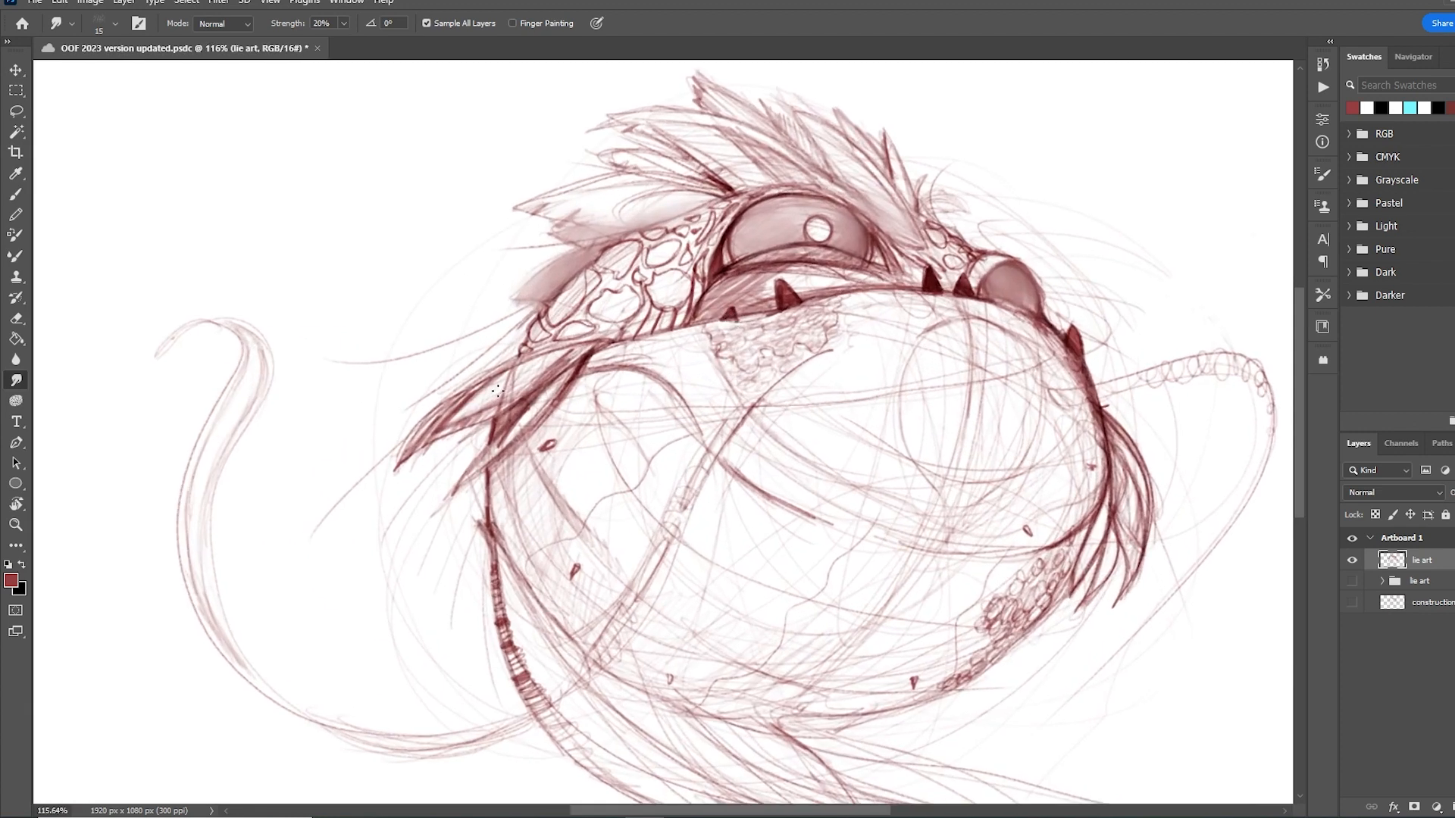